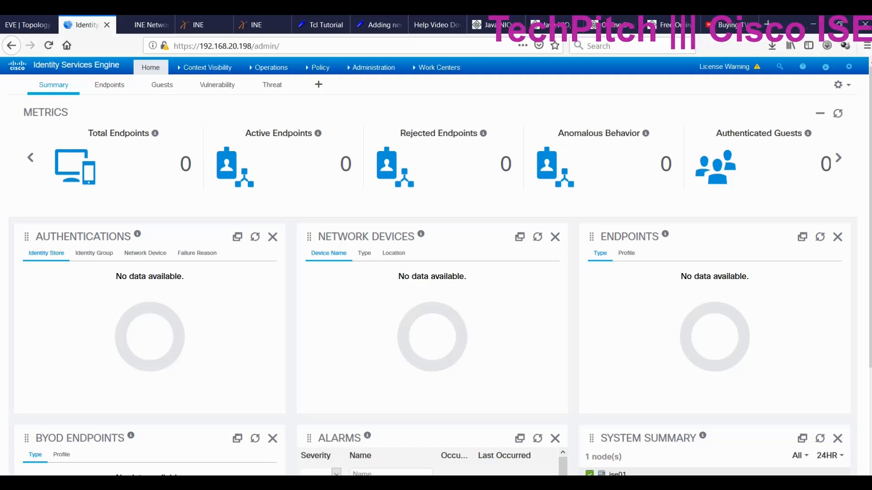
Switch to the EVE lab topology showing switch Sw, the ISE cloud and two Win7 PCs.
{"action": "left_click", "coordinate": [23, 25]}
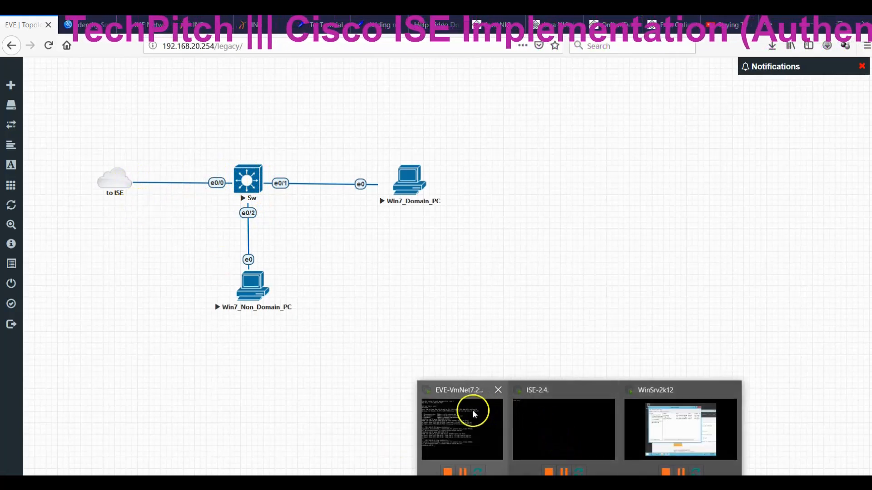
Check the ISE-2.4 console in the EVE VMware window, then return to the ISE dashboard.
{"action": "left_click", "coordinate": [472, 410]}
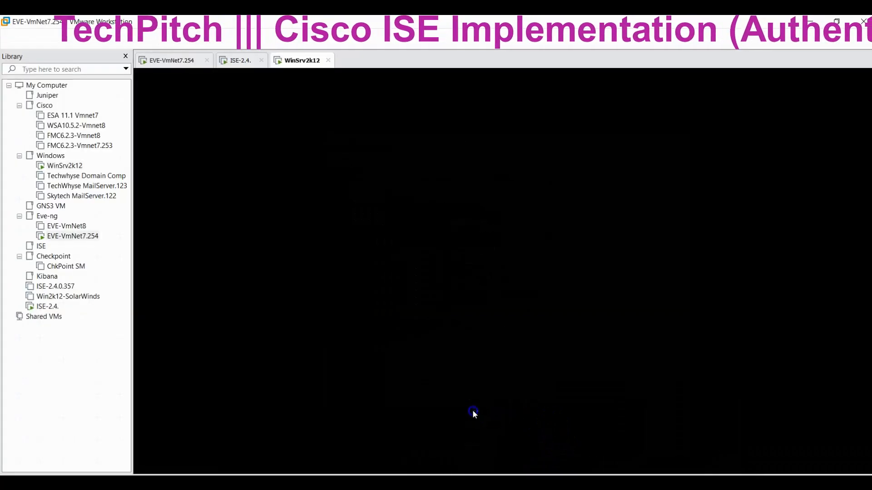
{"action": "left_click", "coordinate": [240, 61]}
{"action": "left_click", "coordinate": [806, 24]}
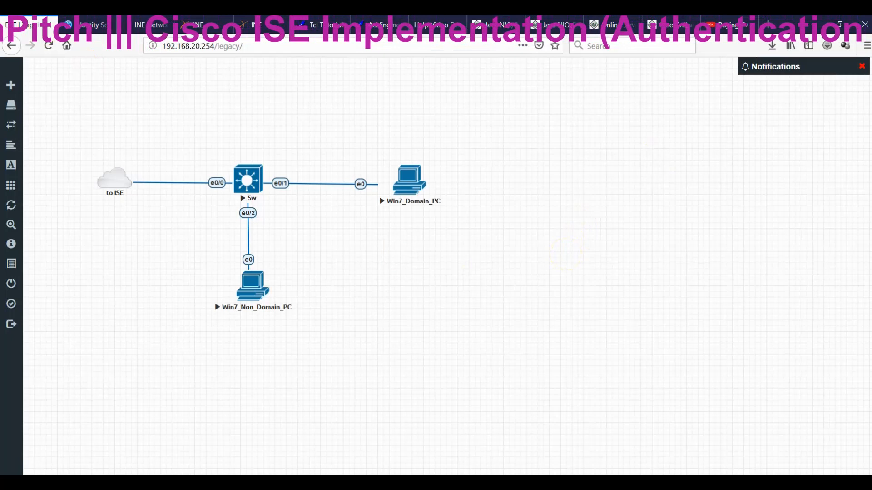
{"action": "left_click", "coordinate": [77, 27]}
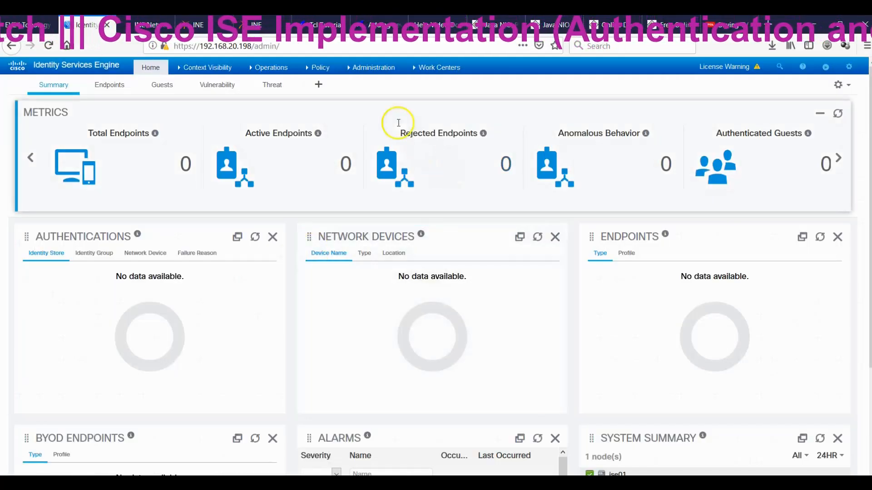
Review the AD groups fetched for the TechWhyse_AD join point, then go to Policy Sets.
{"action": "left_click", "coordinate": [370, 67]}
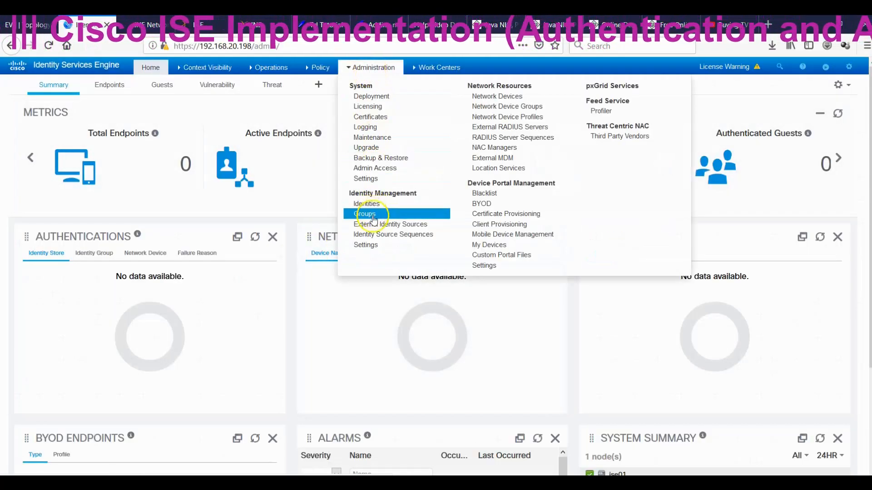
{"action": "left_click", "coordinate": [390, 225]}
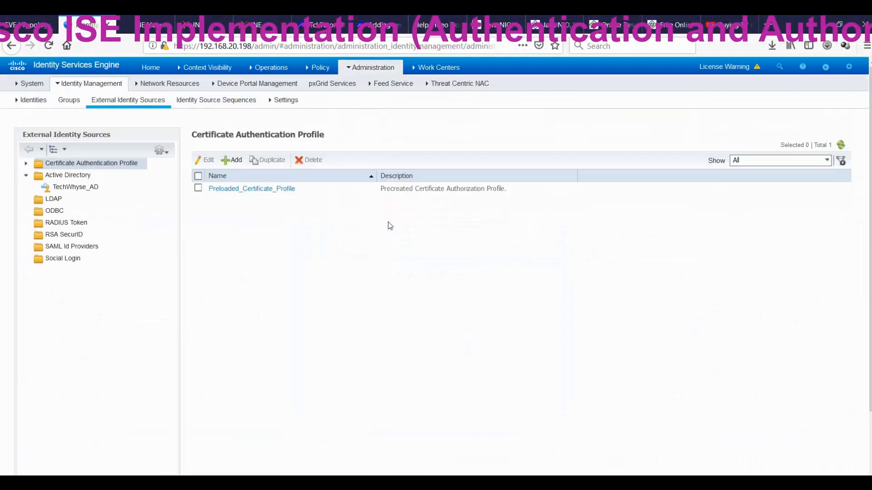
{"action": "left_click", "coordinate": [83, 187]}
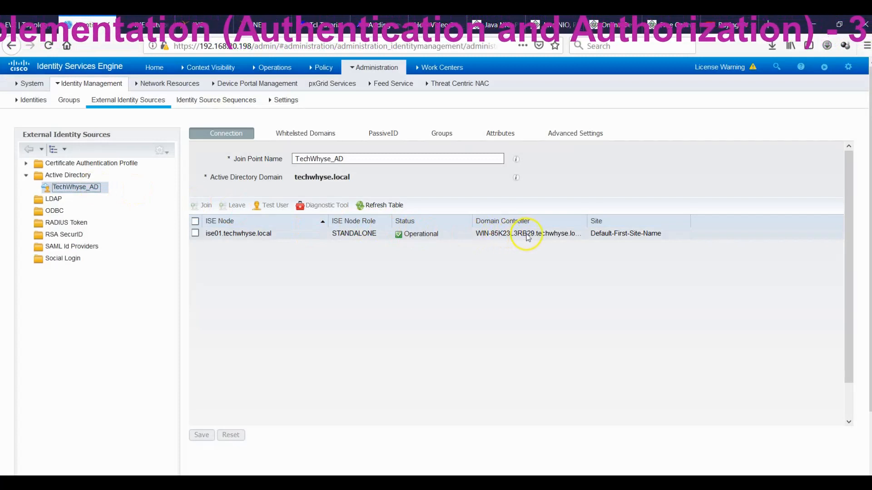
{"action": "left_click", "coordinate": [439, 137]}
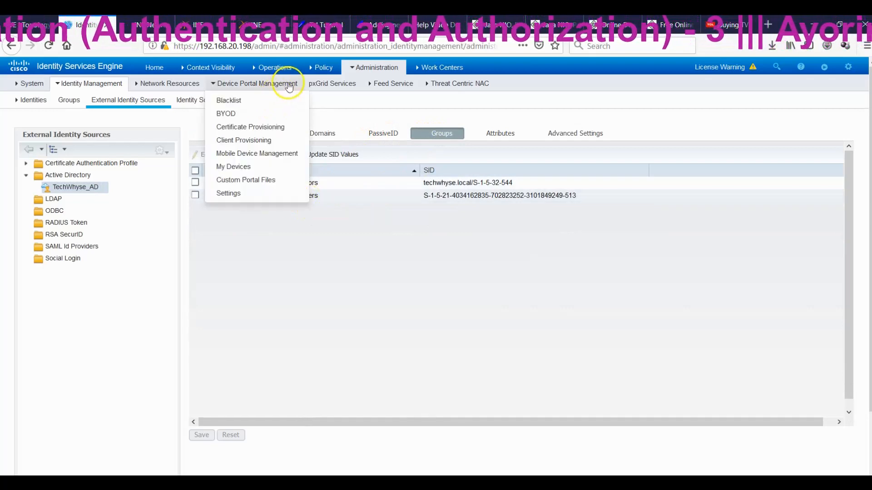
{"action": "mouse_move", "coordinate": [318, 71]}
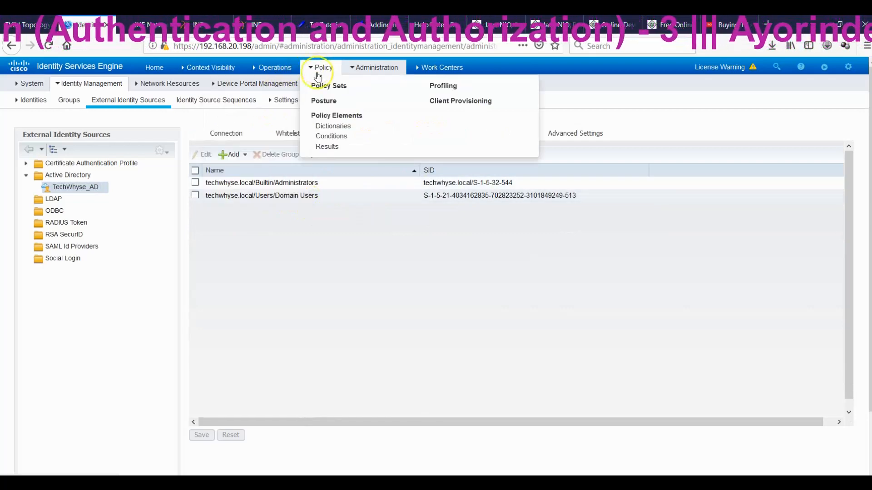
{"action": "left_click", "coordinate": [323, 86]}
Insert a new policy set, New Policy Set 1, above the Default set.
{"action": "left_click", "coordinate": [389, 187]}
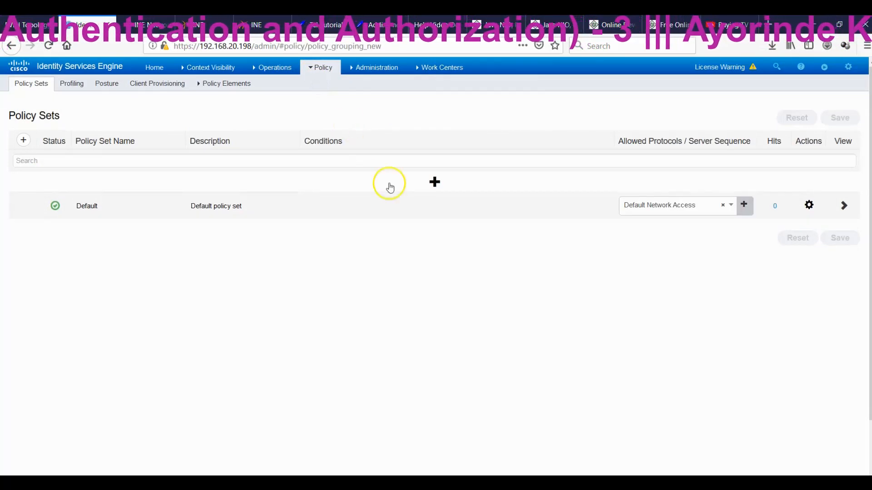
{"action": "left_click", "coordinate": [434, 182]}
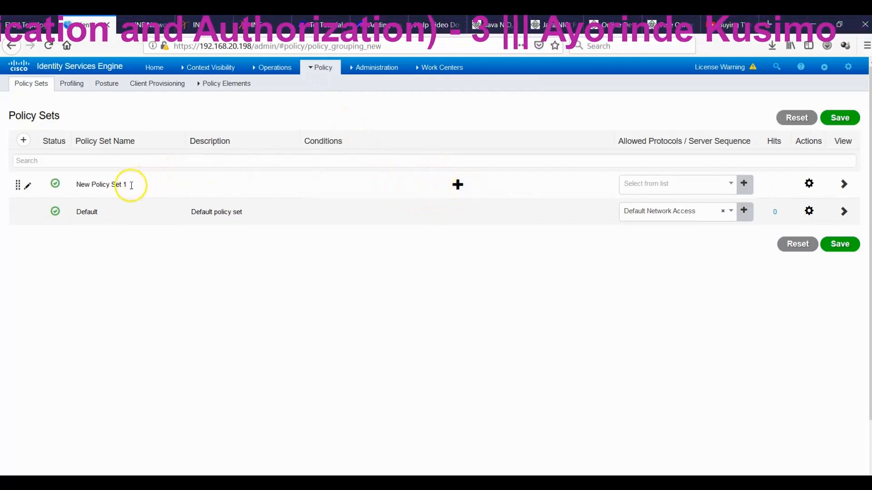
{"action": "left_click", "coordinate": [78, 185]}
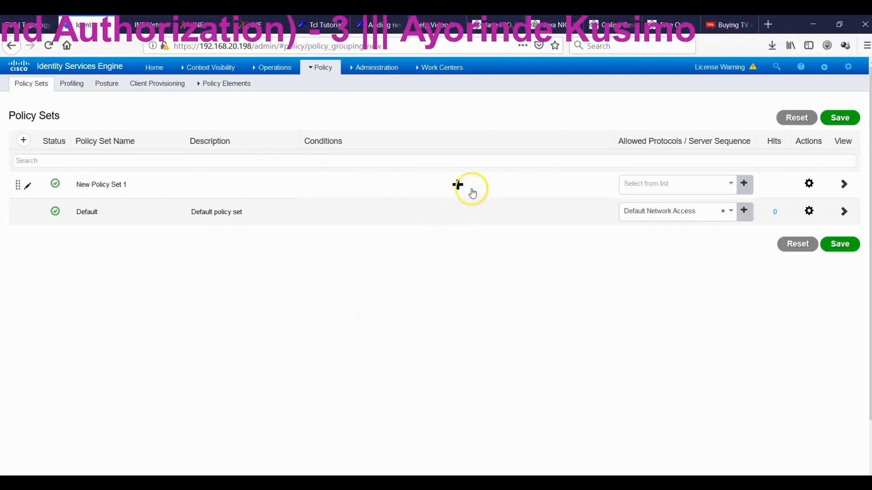
Try adding Wired_802.1X in Conditions Studio, then close it and discard the changes.
{"action": "left_click", "coordinate": [458, 185]}
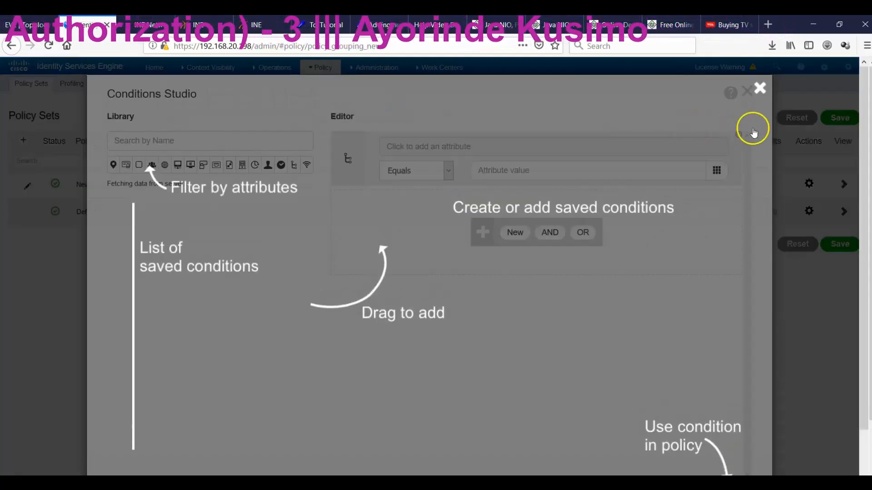
{"action": "left_click", "coordinate": [761, 89]}
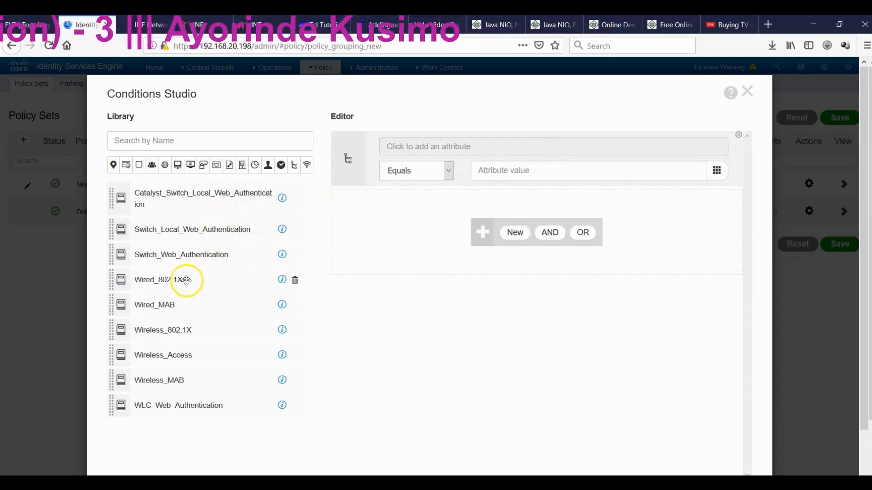
{"action": "left_click_drag", "start_coordinate": [184, 280], "coordinate": [485, 237]}
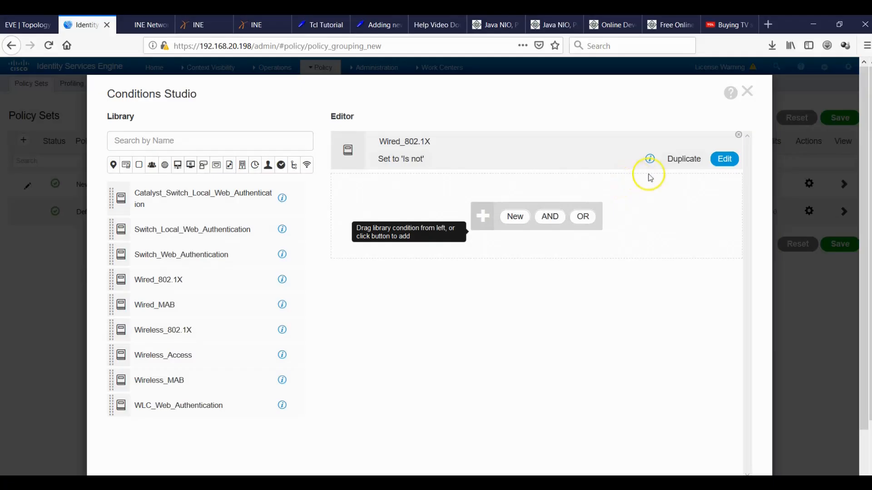
{"action": "left_click", "coordinate": [748, 93]}
{"action": "left_click", "coordinate": [600, 158]}
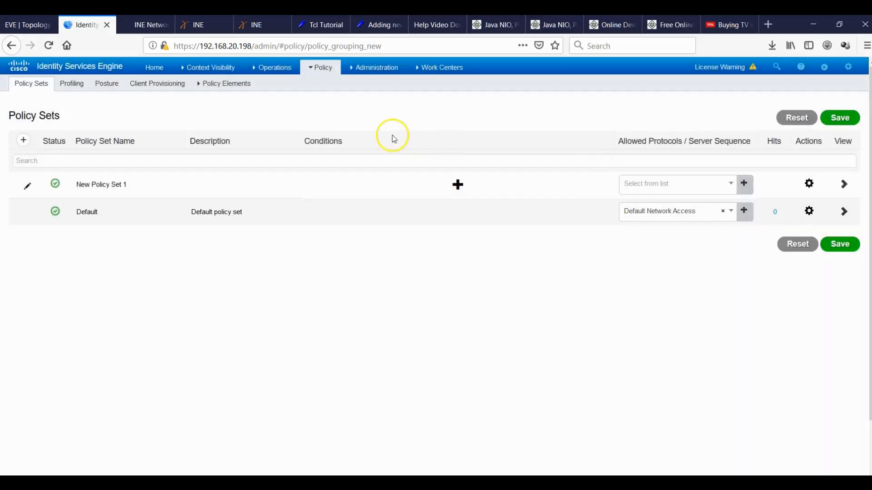
Start a new network device group, then abandon the misnamed attempt without saving.
{"action": "left_click", "coordinate": [370, 77]}
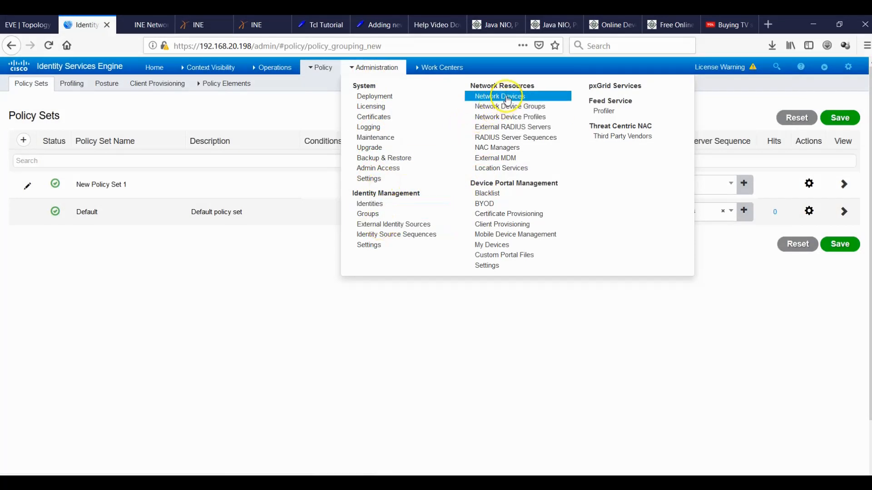
{"action": "left_click", "coordinate": [506, 110]}
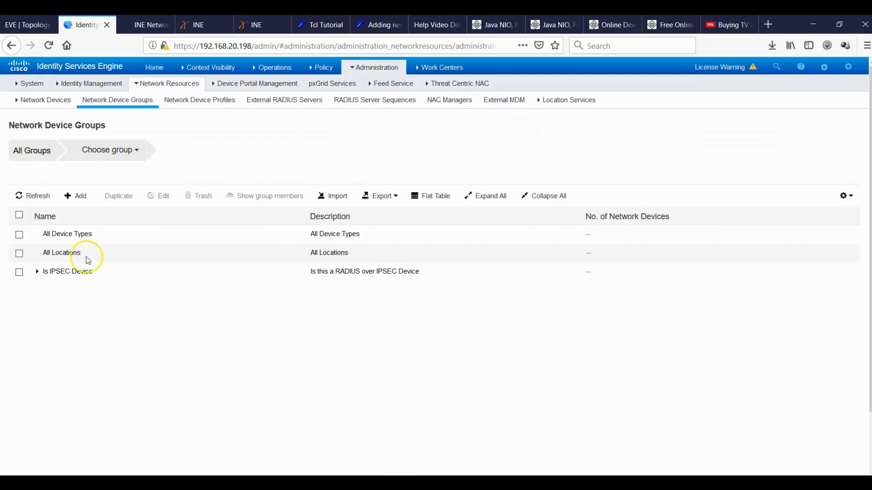
{"action": "left_click", "coordinate": [36, 272]}
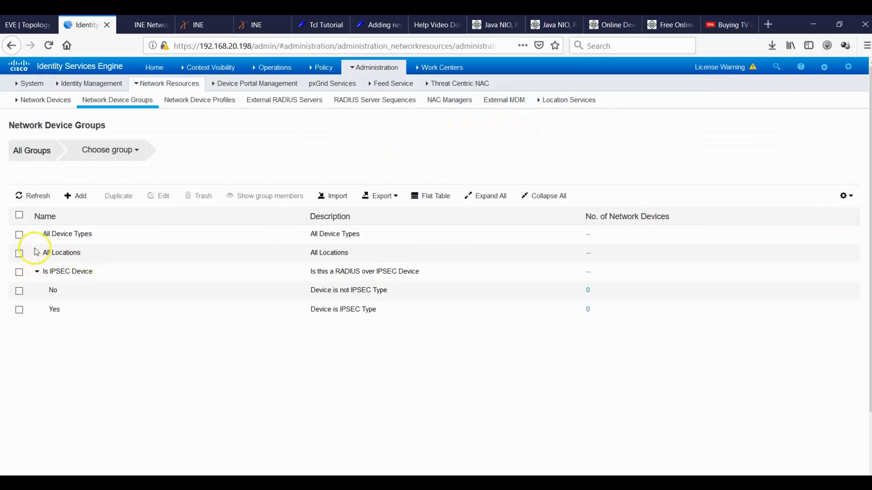
{"action": "left_click", "coordinate": [73, 198]}
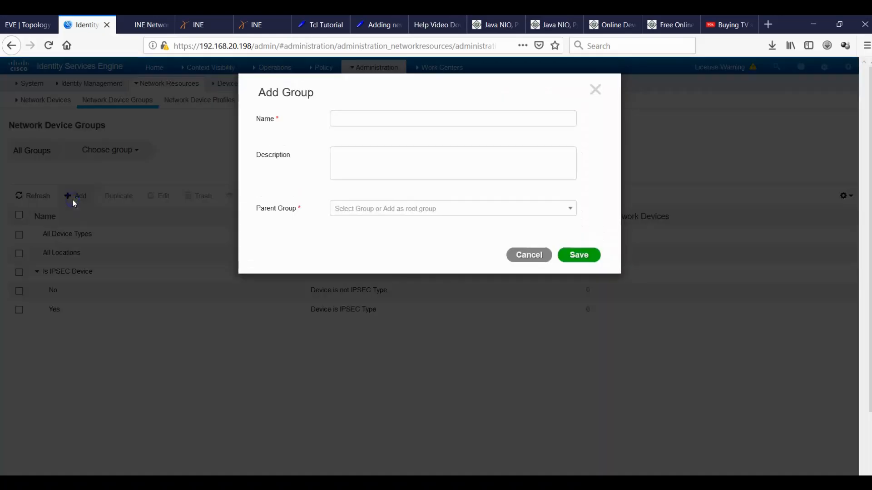
{"action": "left_click", "coordinate": [390, 119]}
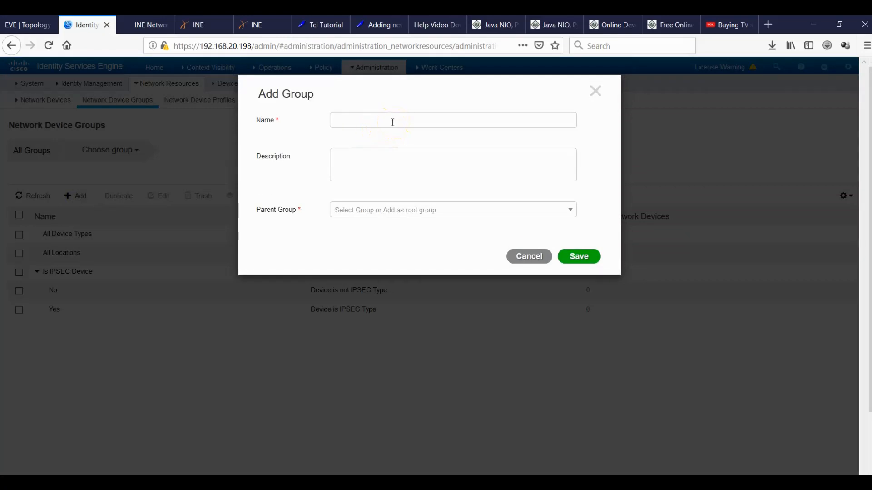
{"action": "left_click", "coordinate": [392, 122]}
{"action": "type", "text": "HQ_SWitch"}
{"action": "left_click", "coordinate": [514, 209]}
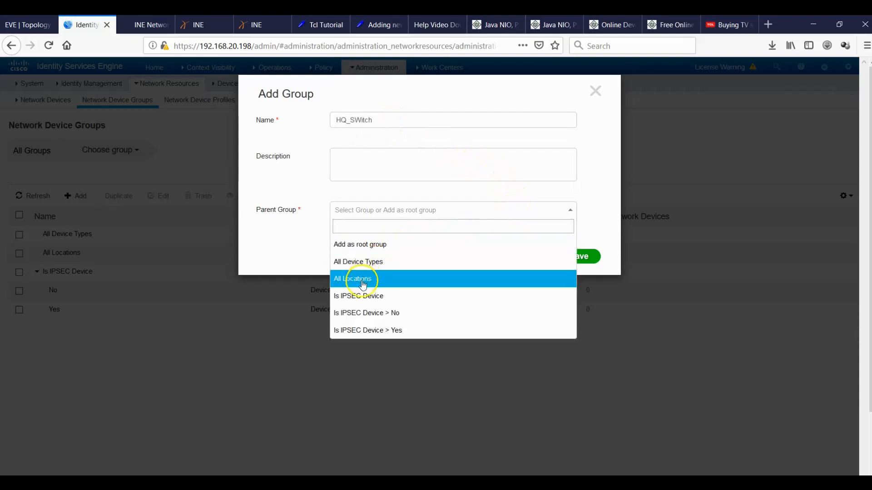
{"action": "left_click", "coordinate": [588, 154]}
{"action": "left_click", "coordinate": [529, 256]}
Create a Switch device group under All Device Types.
{"action": "left_click", "coordinate": [68, 198]}
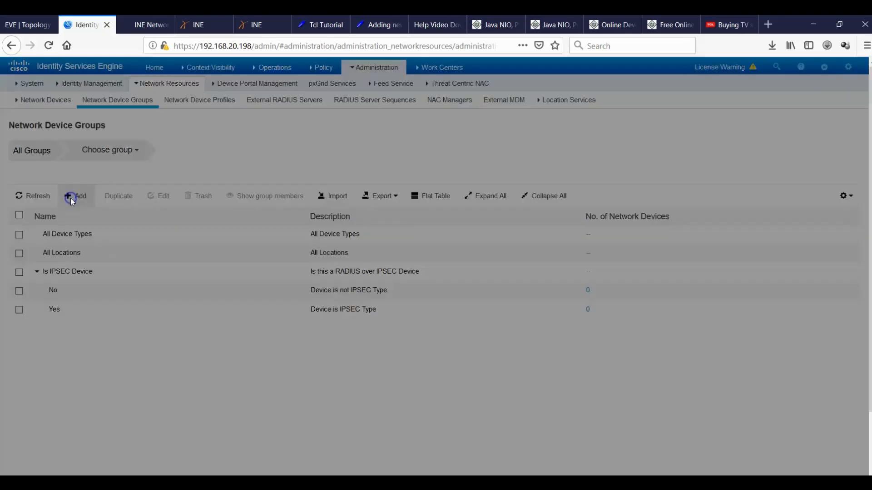
{"action": "type", "text": "Switch"}
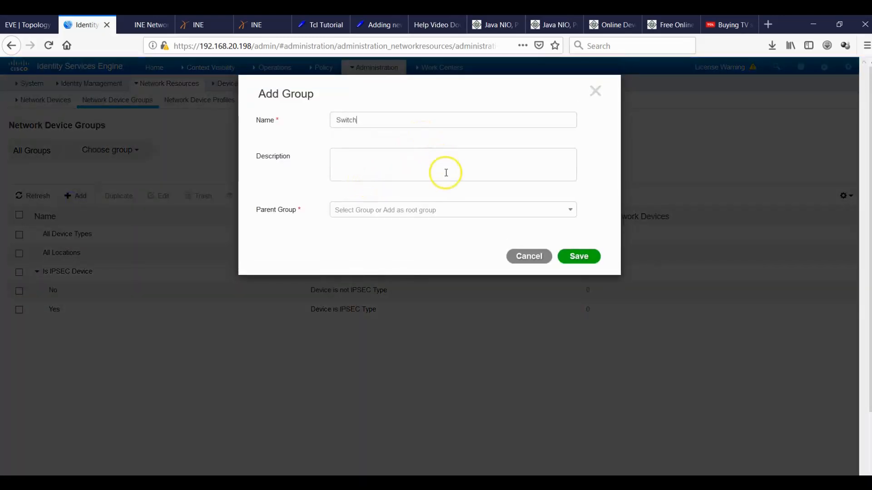
{"action": "left_click", "coordinate": [451, 212]}
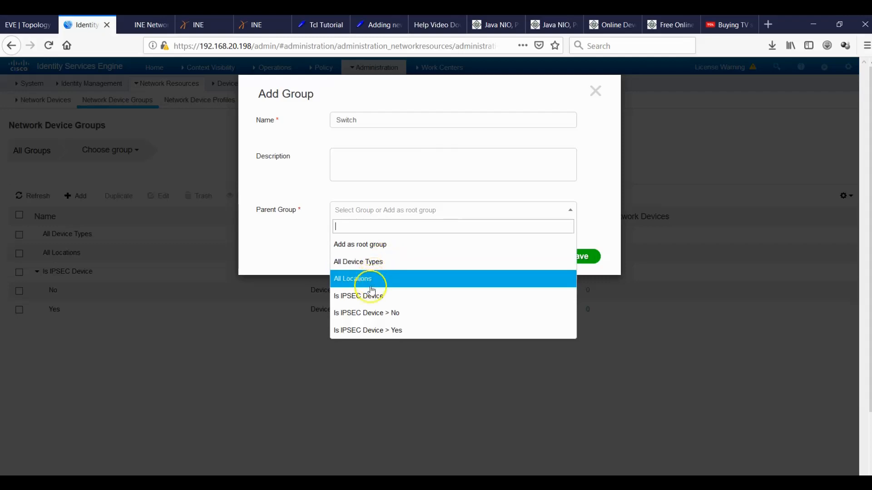
{"action": "left_click", "coordinate": [391, 262]}
{"action": "left_click", "coordinate": [579, 256]}
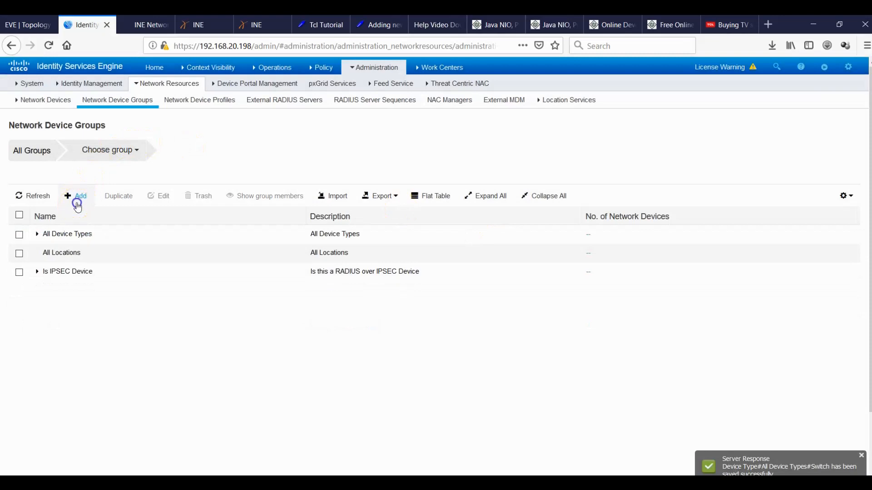
Create the HQ_Switch group under All Device Types > Switch, then open Network Devices.
{"action": "left_click", "coordinate": [77, 205]}
{"action": "left_click", "coordinate": [350, 120]}
{"action": "left_click", "coordinate": [350, 120]}
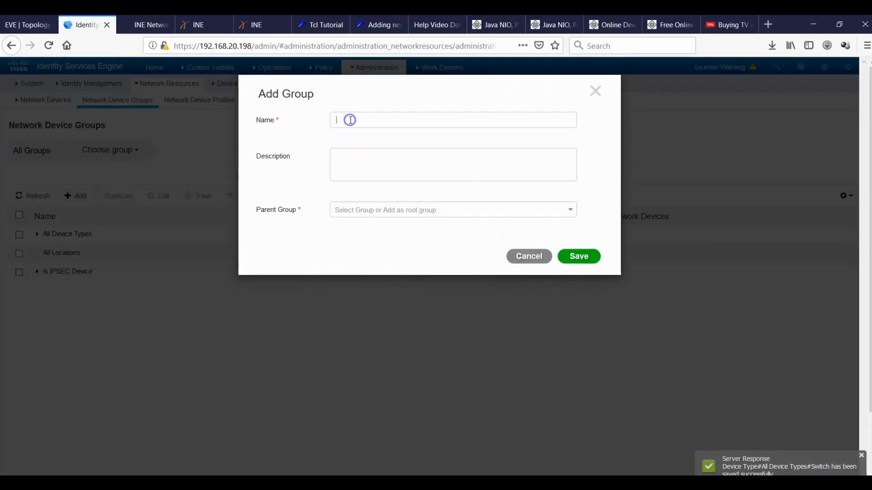
{"action": "type", "text": "HQ_Switch"}
{"action": "left_click", "coordinate": [386, 209]}
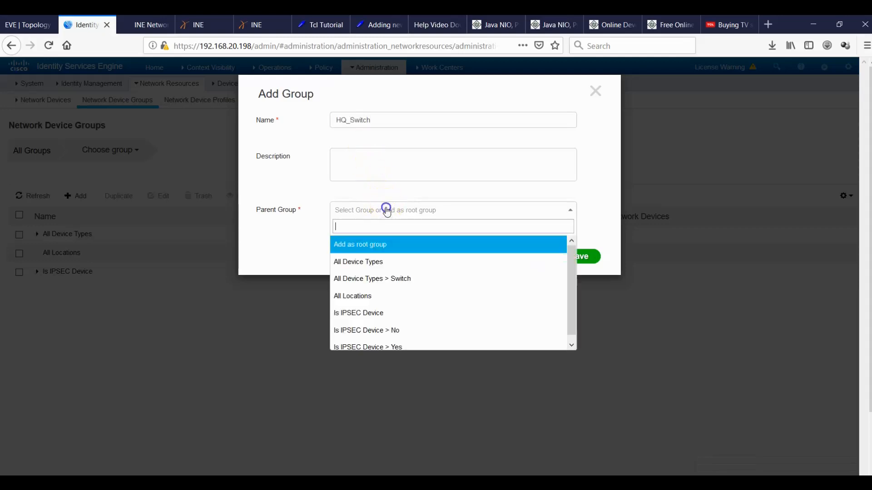
{"action": "left_click", "coordinate": [422, 279]}
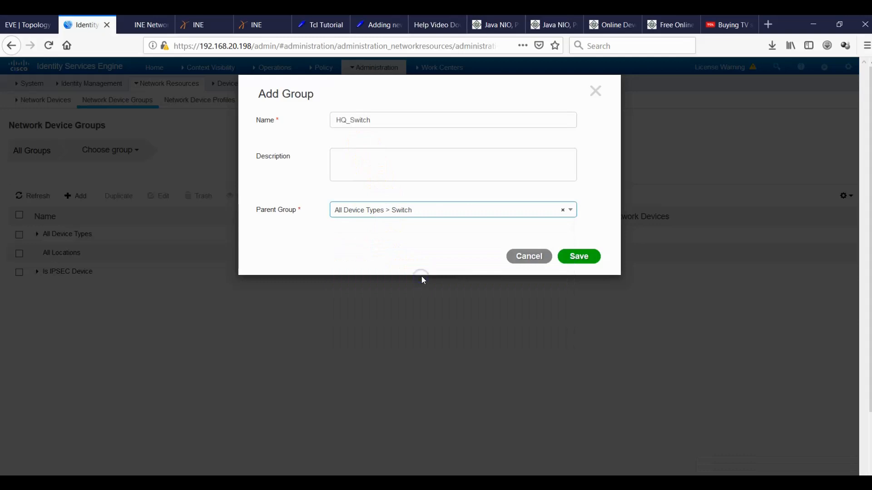
{"action": "left_click", "coordinate": [579, 258]}
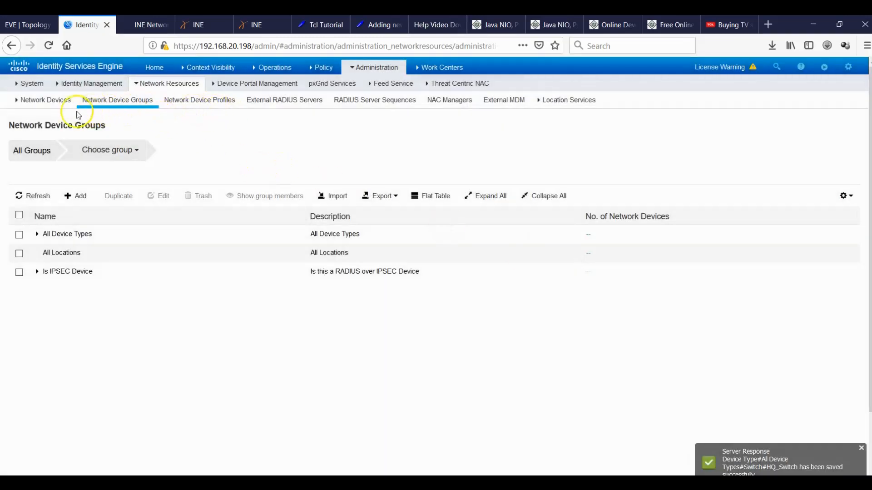
{"action": "left_click", "coordinate": [48, 100]}
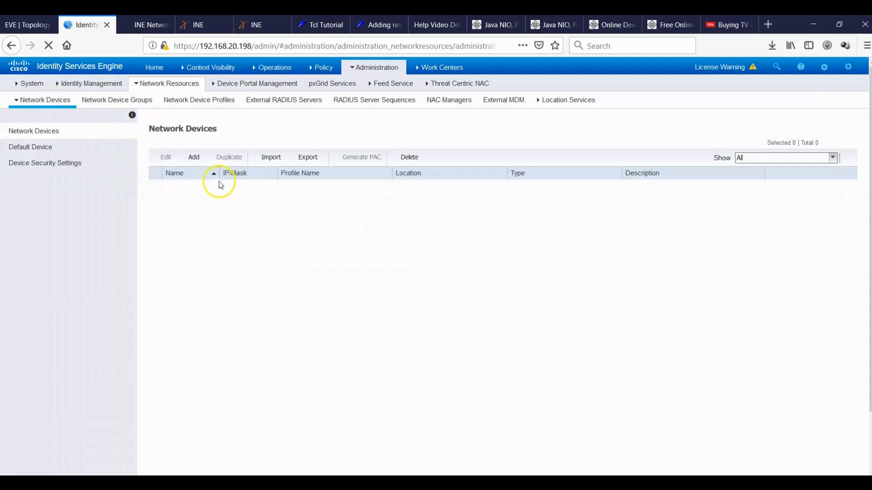
Start a new network device and look up the switch's IP with 'sh ip int br'.
{"action": "left_click", "coordinate": [193, 157]}
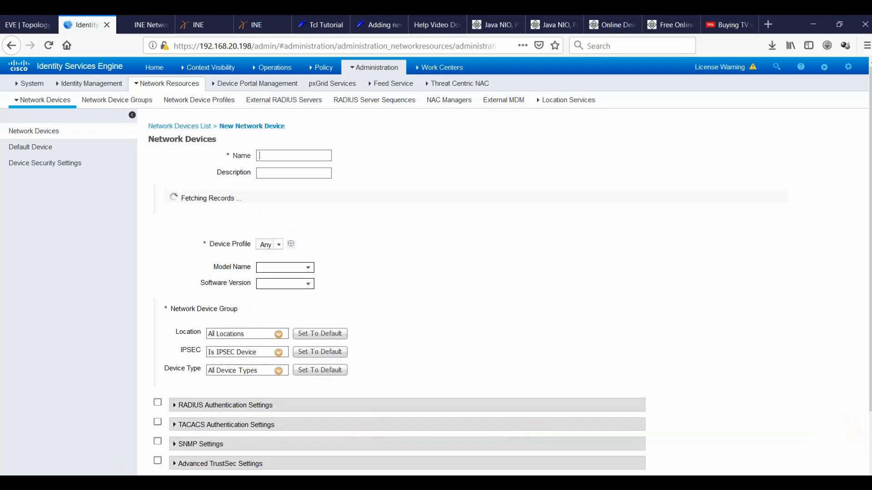
{"action": "left_click", "coordinate": [273, 158]}
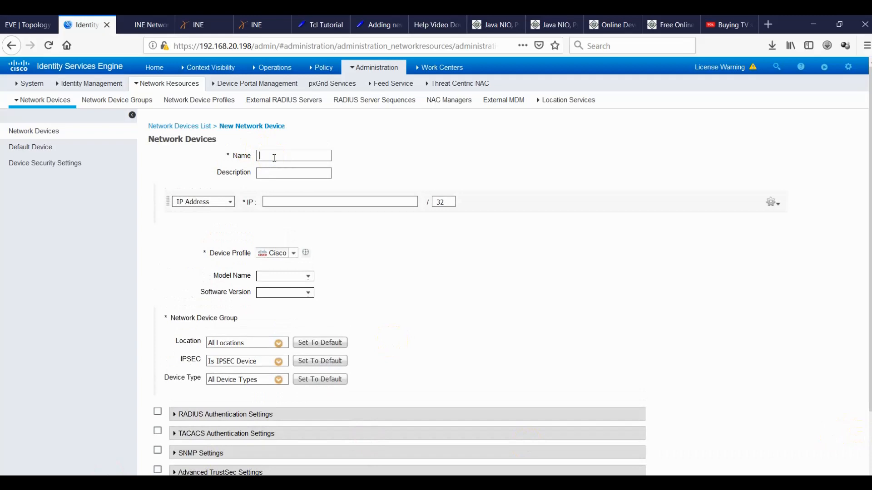
{"action": "type", "text": "192.168.20.201"}
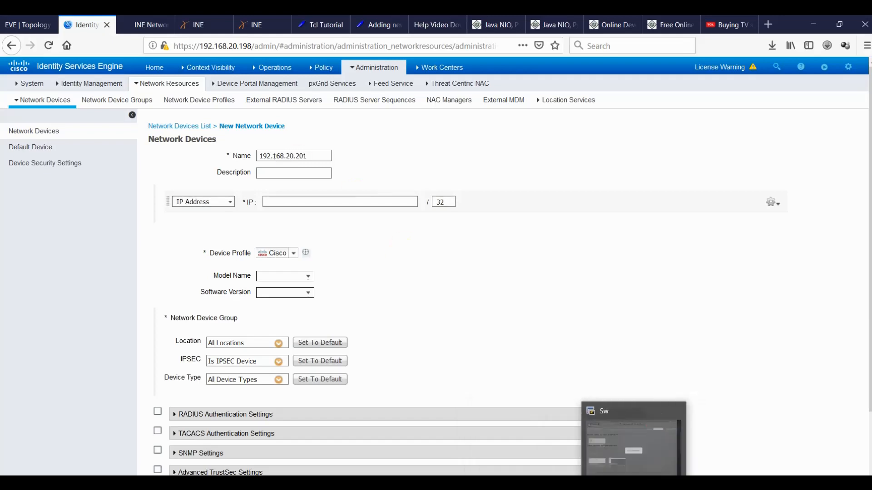
{"action": "left_click", "coordinate": [650, 482]}
{"action": "left_click", "coordinate": [634, 279]}
{"action": "key", "text": "Return"}
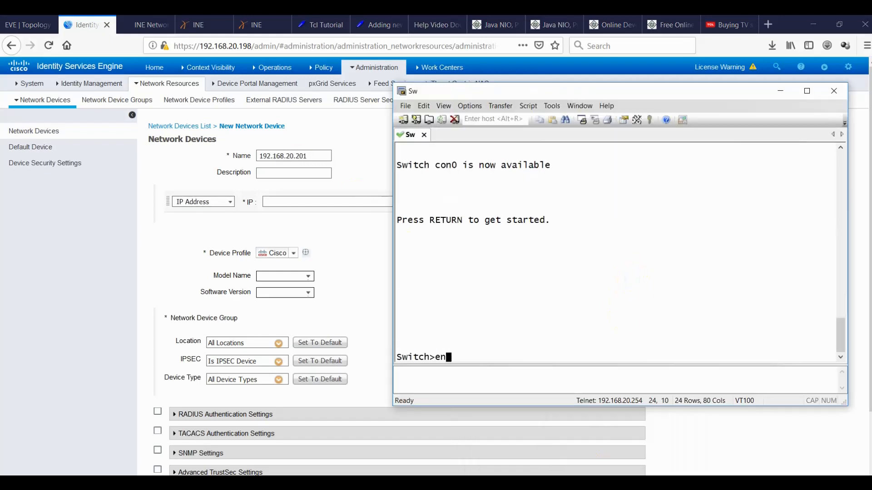
{"action": "type", "text": "en"}
{"action": "key", "text": "Return"}
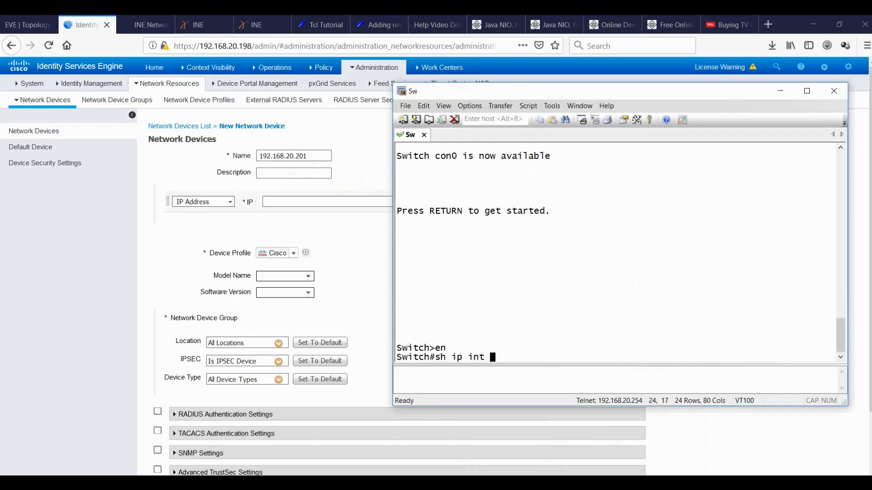
{"action": "type", "text": "sh ip int br"}
{"action": "key", "text": "Return"}
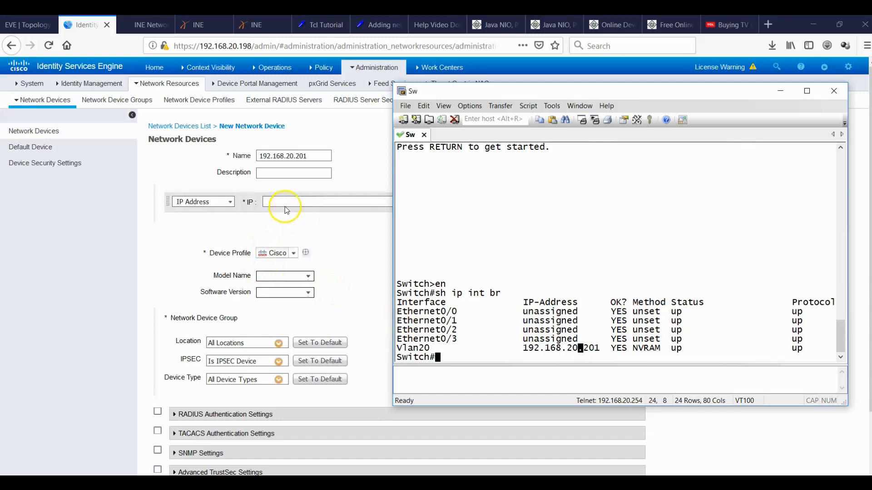
Move 192.168.20.201 from the Name field into the device's IP Address field.
{"action": "left_click_drag", "start_coordinate": [313, 158], "coordinate": [246, 153]}
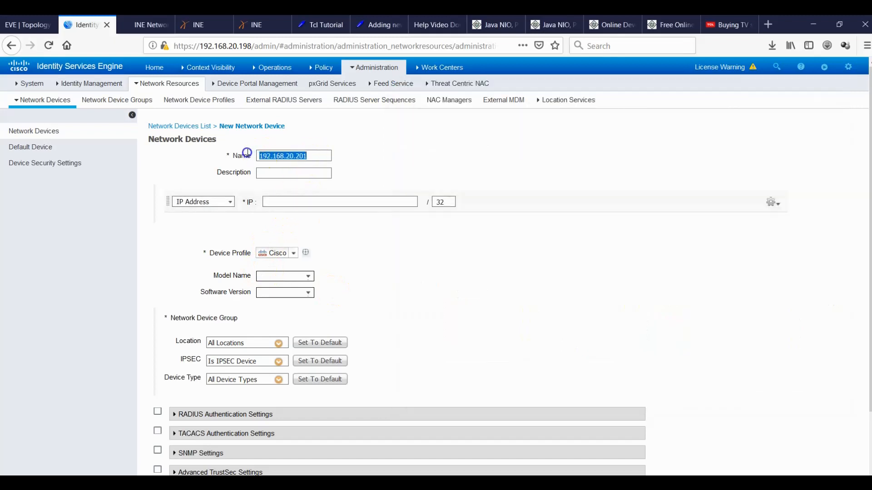
{"action": "key", "text": "ctrl+x"}
{"action": "left_click", "coordinate": [296, 202]}
{"action": "key", "text": "ctrl+v"}
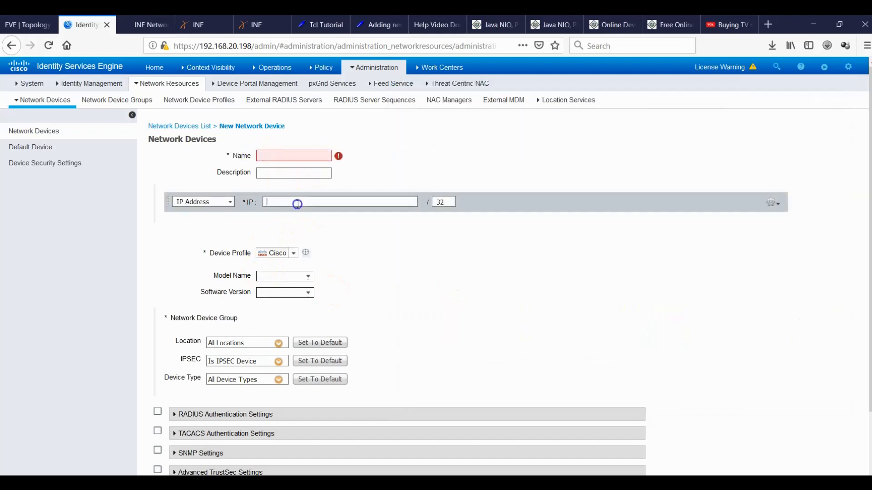
{"action": "left_click", "coordinate": [297, 156]}
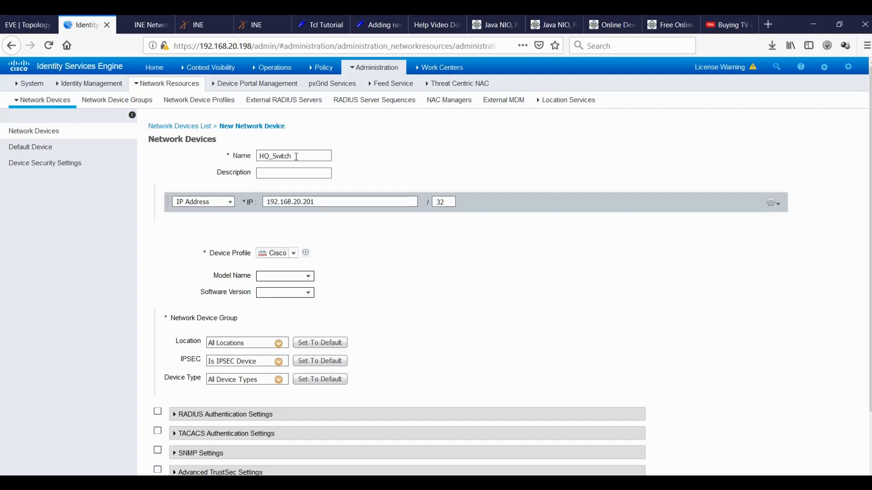
Set the switch hostname to HQ_Switch in global configuration mode.
{"action": "left_click", "coordinate": [611, 482]}
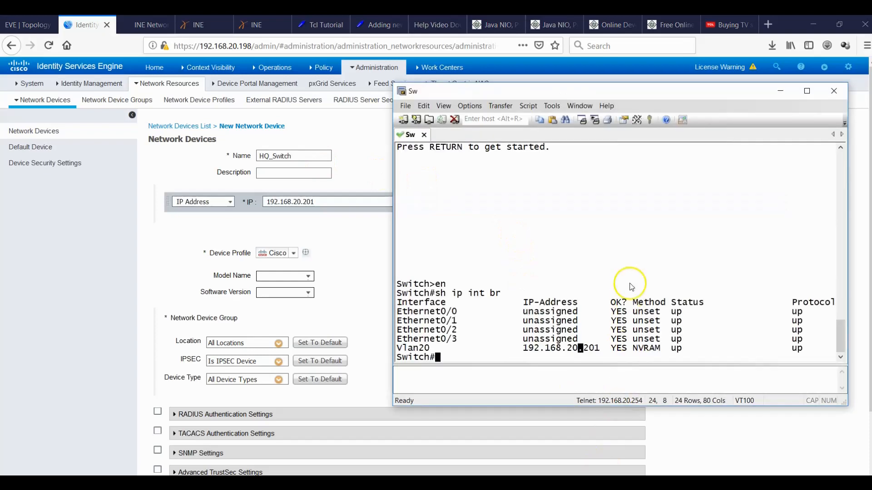
{"action": "type", "text": "cnofig t"}
{"action": "key", "text": "Return"}
{"action": "type", "text": "conf"}
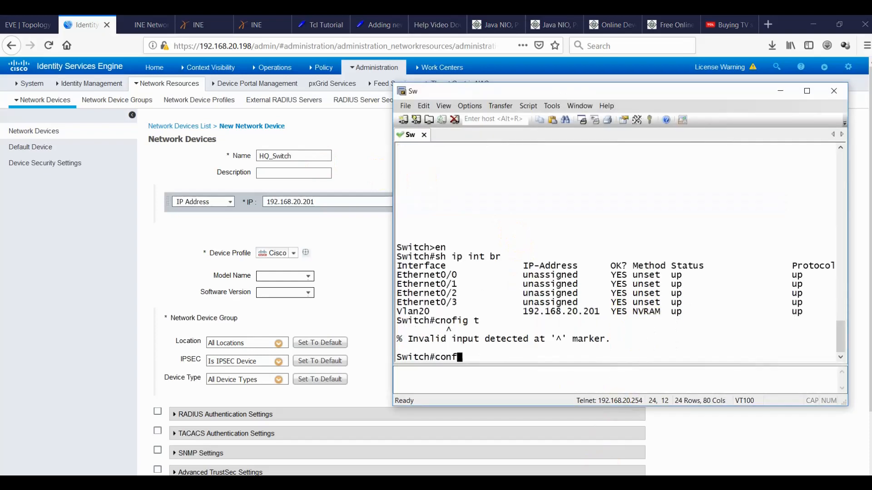
{"action": "type", "text": "ig t"}
{"action": "key", "text": "Return"}
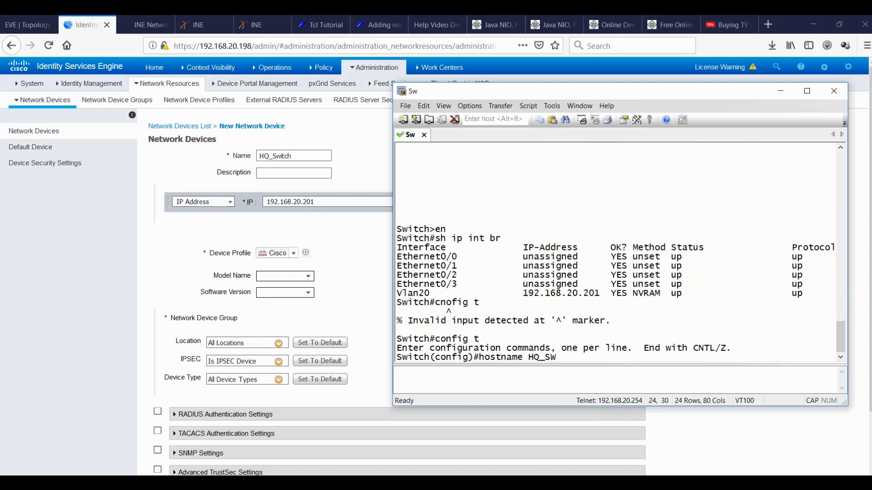
{"action": "type", "text": "hostname HQ_Switch"}
{"action": "key", "text": "Return"}
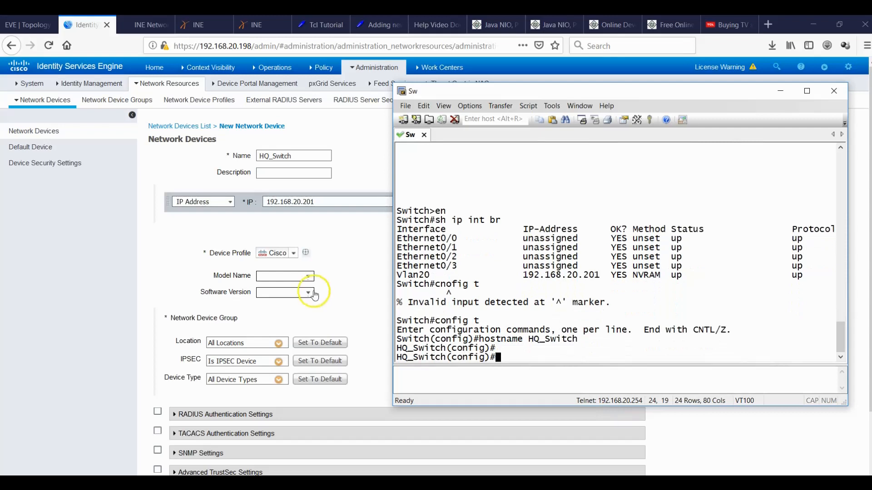
{"action": "left_click", "coordinate": [82, 291]}
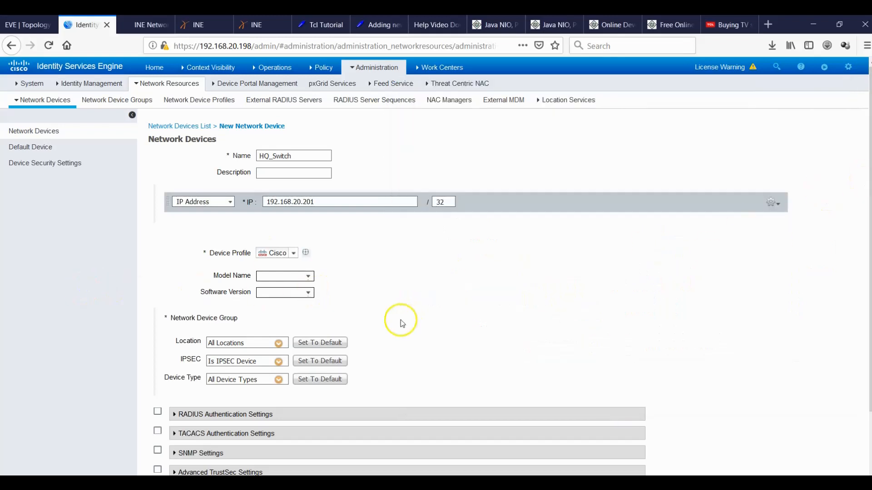
Set the device's Device Type to All Device Types > Switch > HQ_Switch.
{"action": "left_click", "coordinate": [279, 344]}
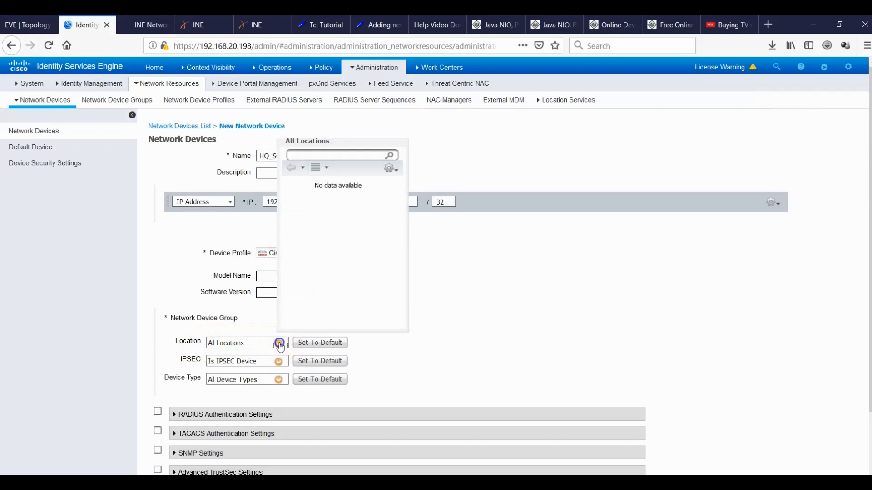
{"action": "left_click", "coordinate": [278, 344]}
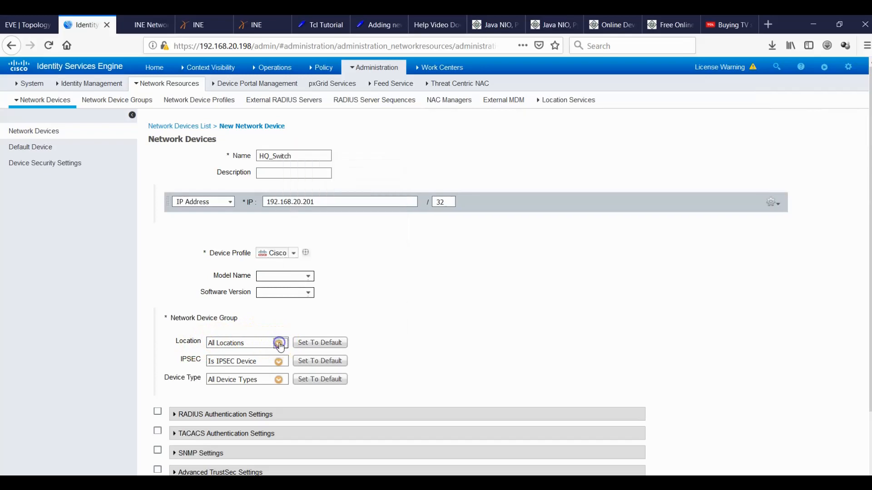
{"action": "left_click", "coordinate": [275, 376]}
{"action": "left_click", "coordinate": [279, 381]}
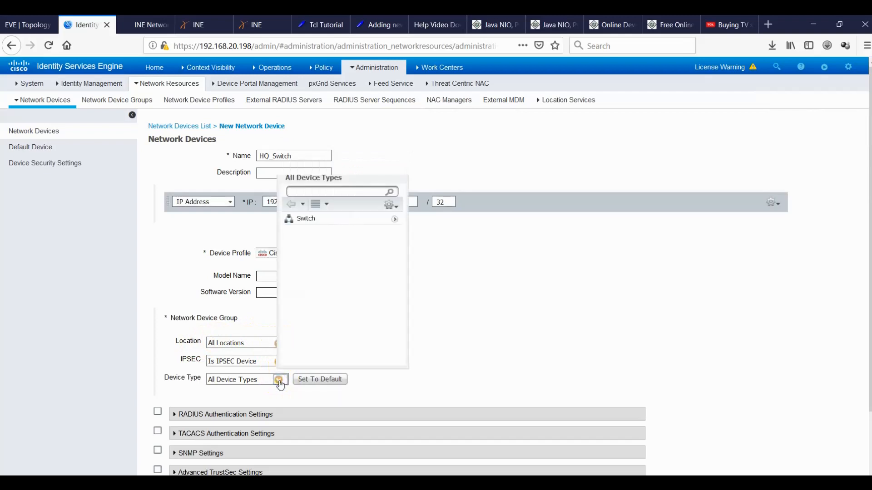
{"action": "left_click", "coordinate": [393, 222]}
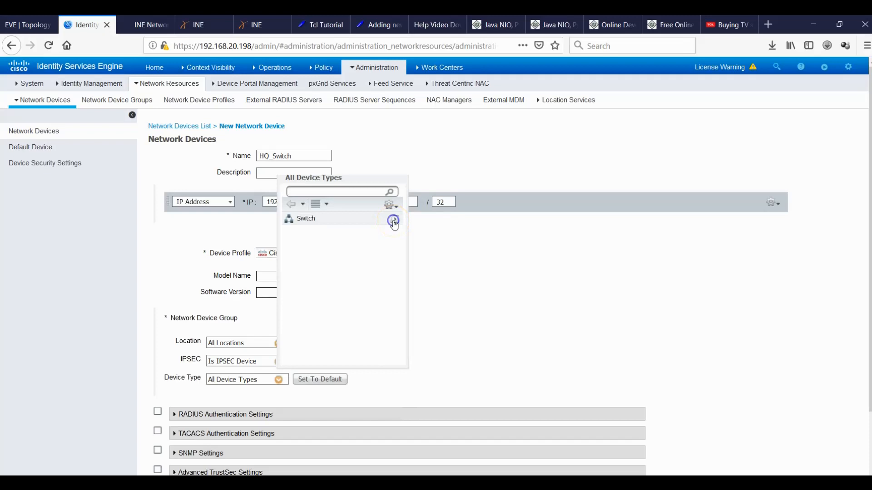
{"action": "left_click", "coordinate": [306, 221]}
{"action": "left_click", "coordinate": [307, 220]}
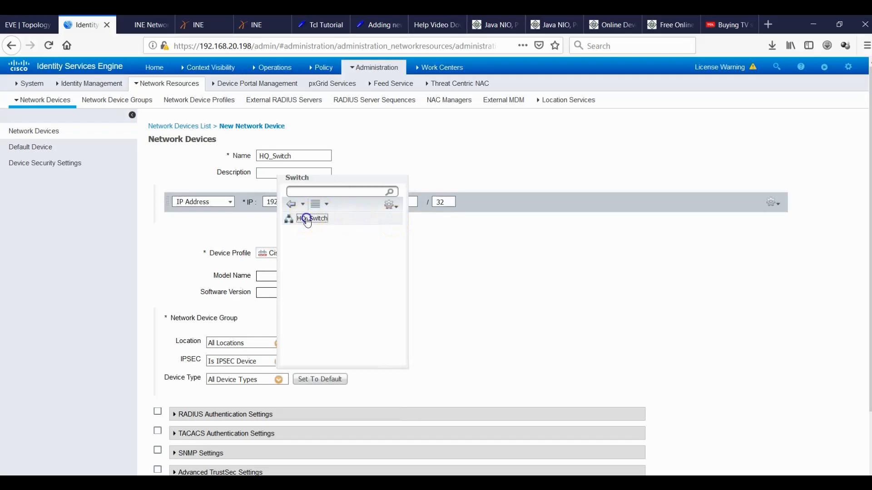
Enable RADIUS Authentication Settings and enter the shared secret, verifying it with Show.
{"action": "left_click", "coordinate": [156, 412]}
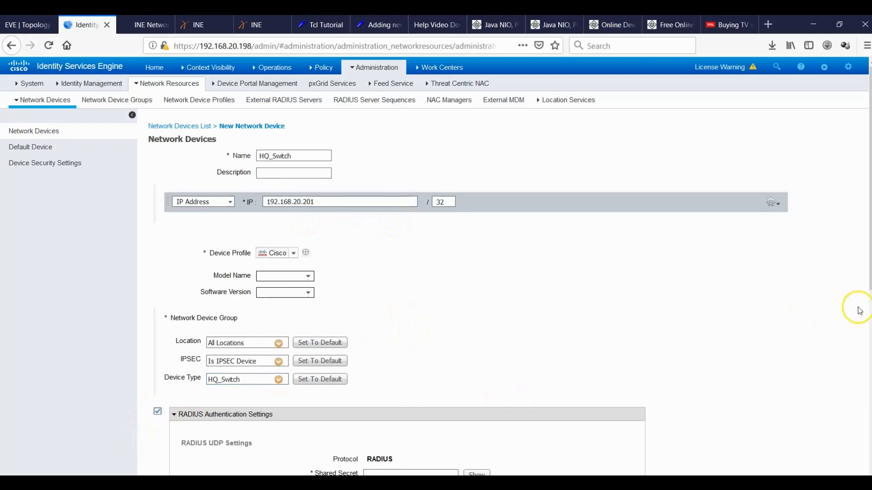
{"action": "scroll", "coordinate": [862, 273], "scroll_direction": "down", "scroll_amount": 4}
{"action": "scroll", "coordinate": [618, 325], "scroll_direction": "down", "scroll_amount": 3}
{"action": "left_click", "coordinate": [443, 258]}
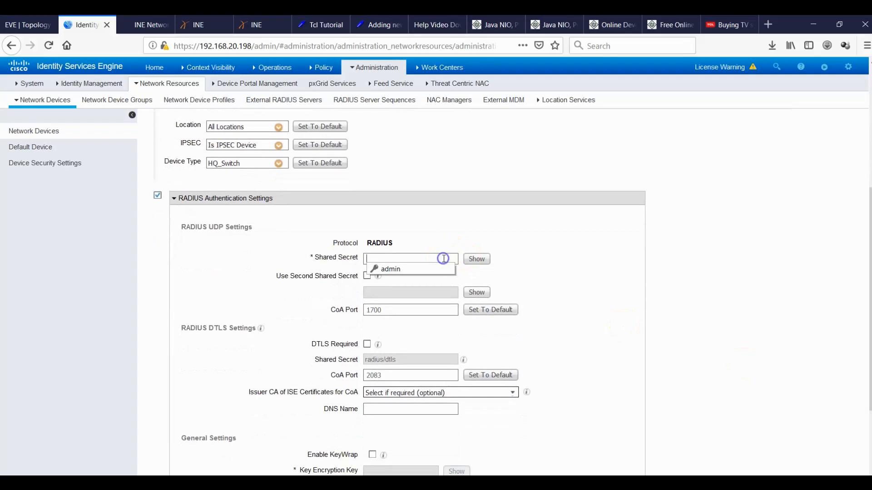
{"action": "type", "text": "cisco"}
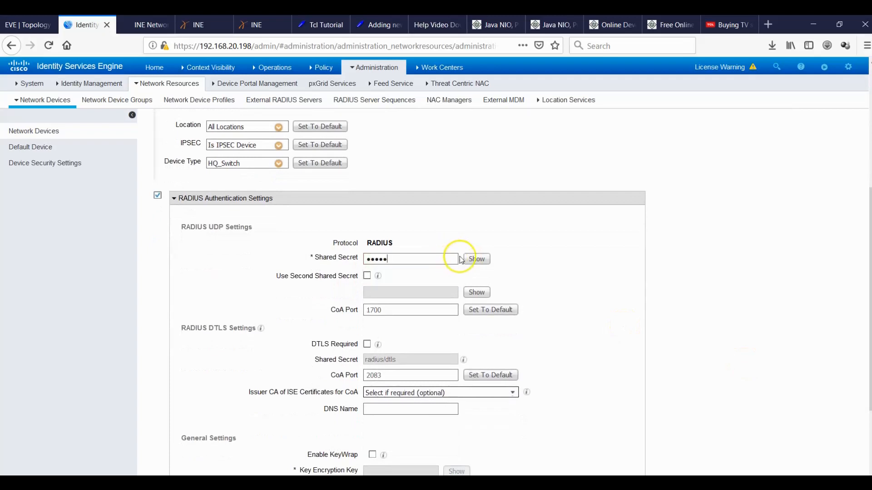
{"action": "left_click", "coordinate": [475, 261]}
{"action": "left_click", "coordinate": [475, 261]}
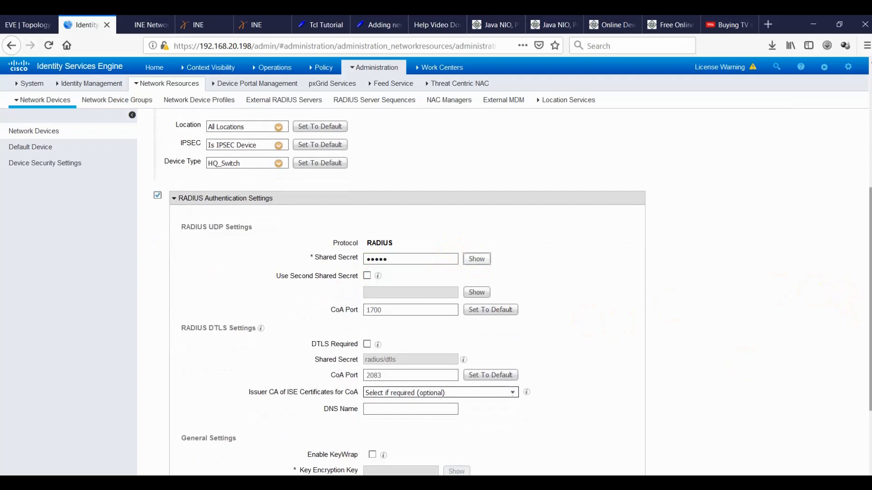
{"action": "scroll", "coordinate": [399, 293], "scroll_direction": "down", "scroll_amount": 3}
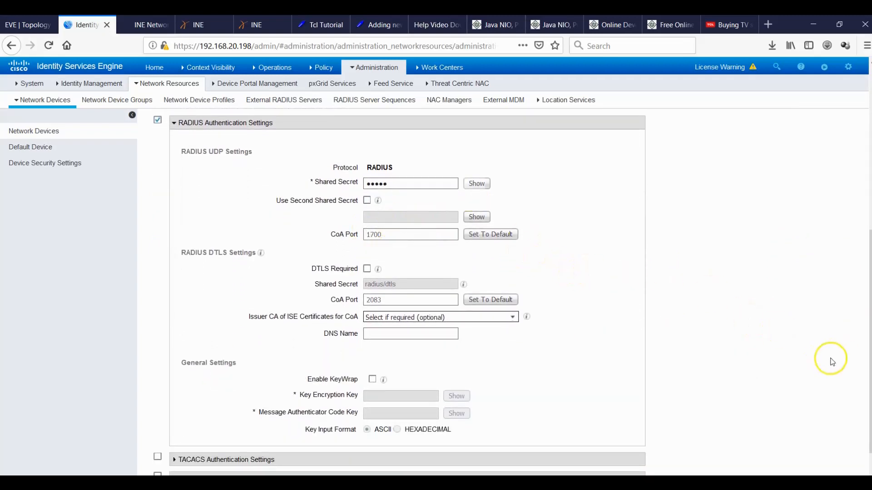
{"action": "scroll", "coordinate": [407, 290], "scroll_direction": "down", "scroll_amount": 2}
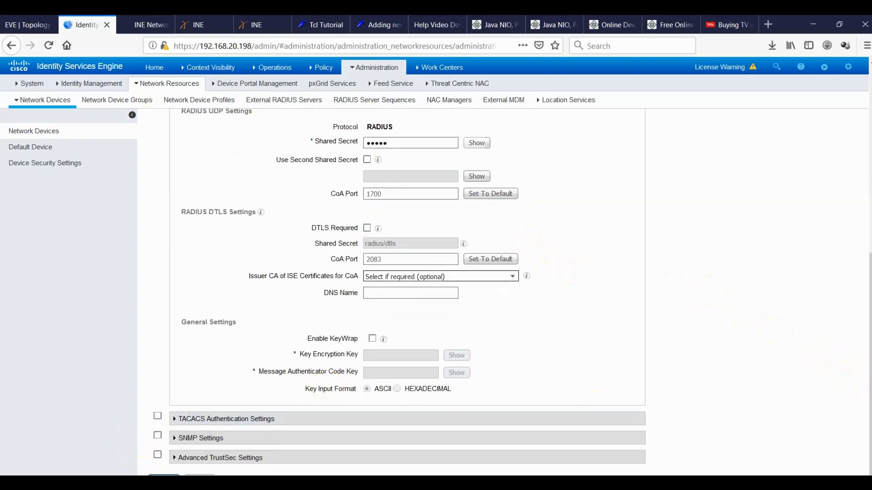
Submit the HQ_Switch network device, then go to Policy > Policy Sets.
{"action": "left_click", "coordinate": [164, 475]}
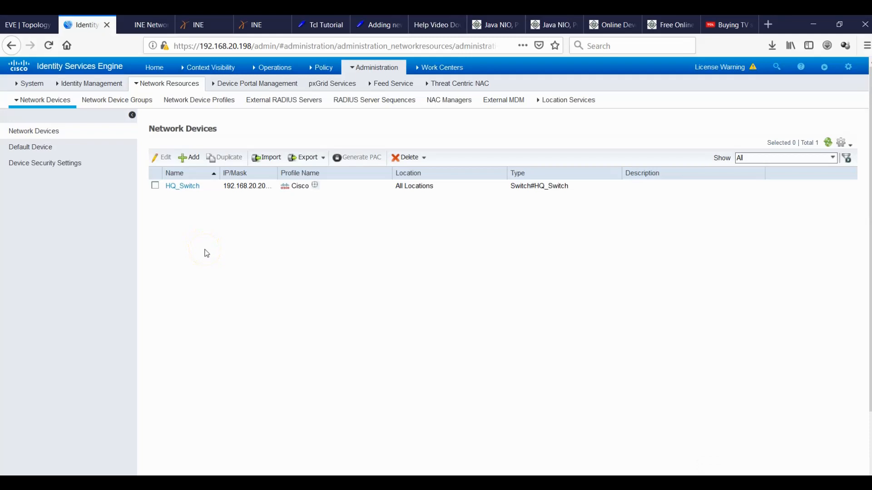
{"action": "mouse_move", "coordinate": [324, 69]}
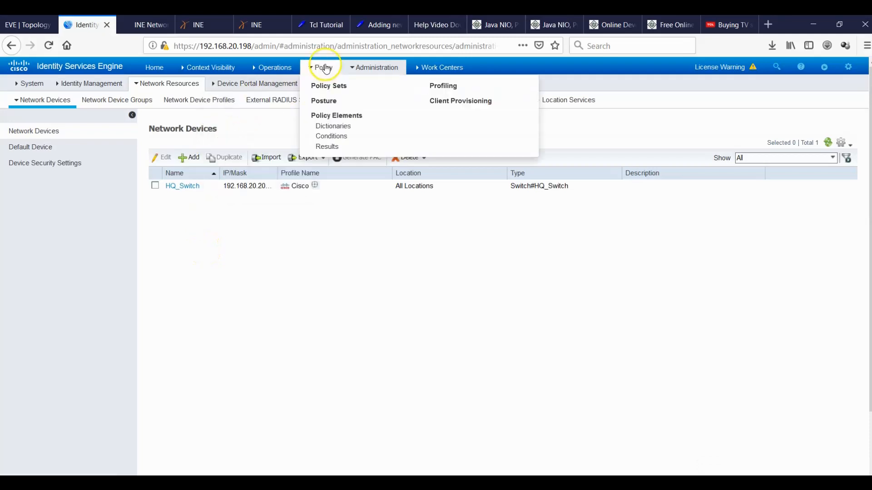
{"action": "left_click", "coordinate": [328, 87]}
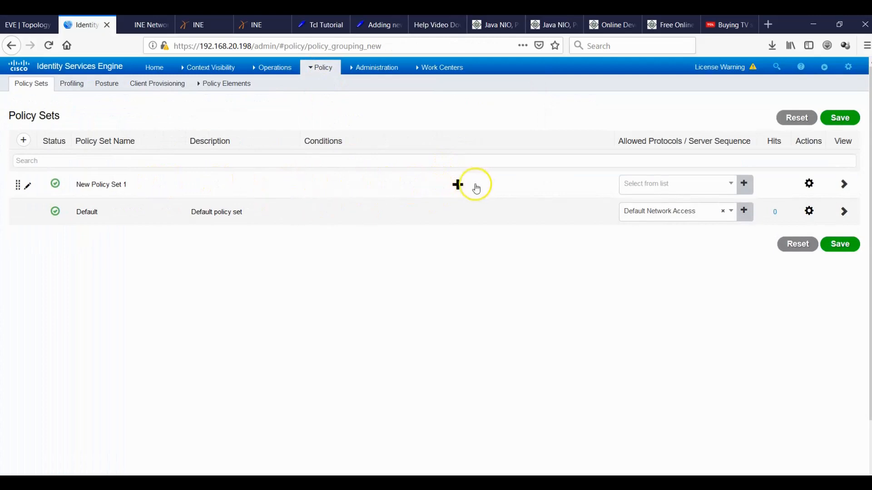
Drag Wired_802.1X into Conditions Studio and AND it with one empty attribute condition.
{"action": "left_click", "coordinate": [458, 183]}
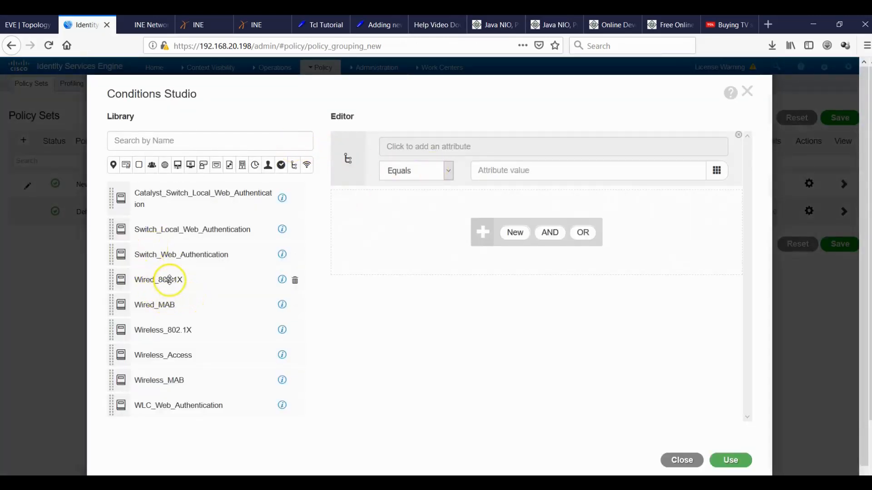
{"action": "left_click_drag", "start_coordinate": [169, 280], "coordinate": [531, 236]}
{"action": "left_click", "coordinate": [550, 217]}
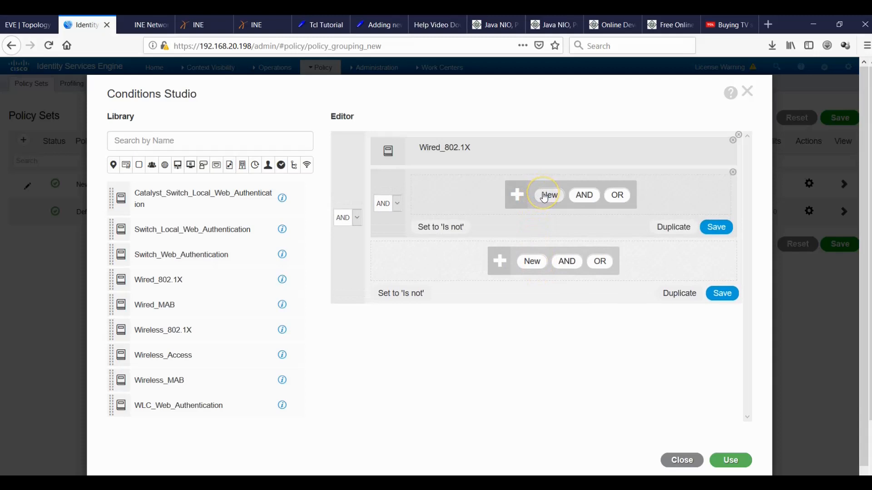
{"action": "left_click", "coordinate": [547, 195]}
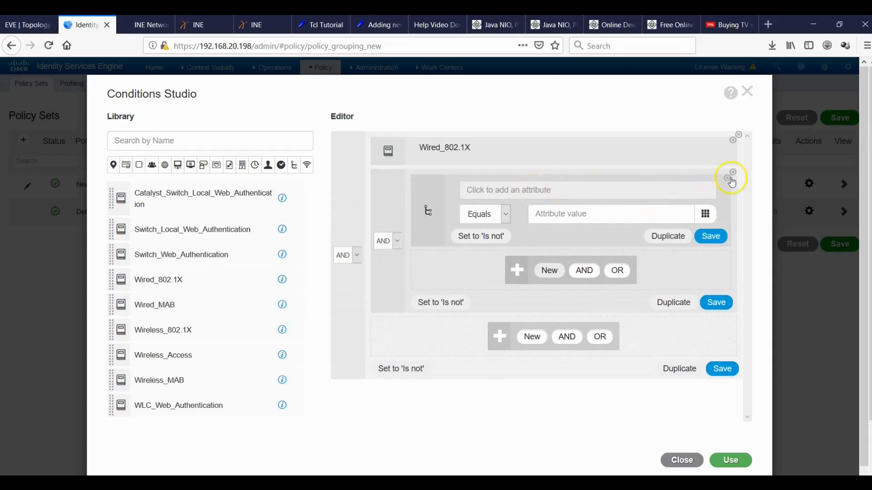
{"action": "left_click", "coordinate": [726, 179]}
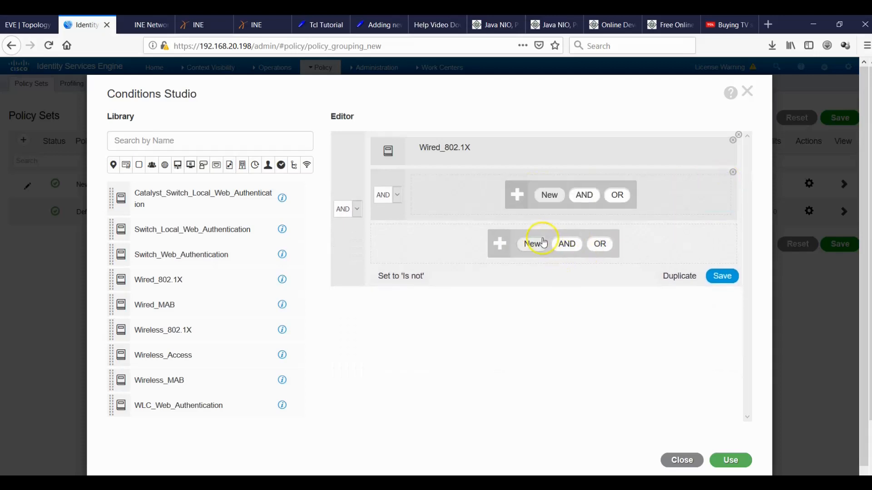
{"action": "left_click", "coordinate": [530, 244]}
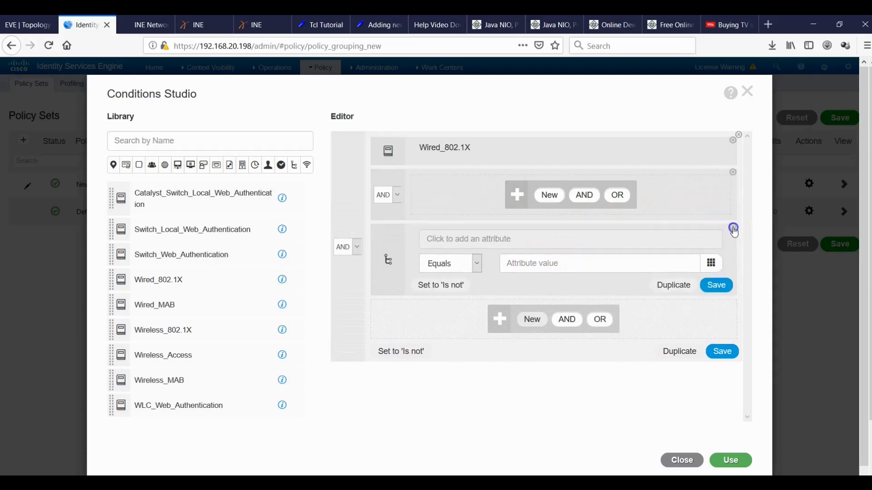
{"action": "left_click", "coordinate": [734, 228]}
{"action": "left_click", "coordinate": [549, 195]}
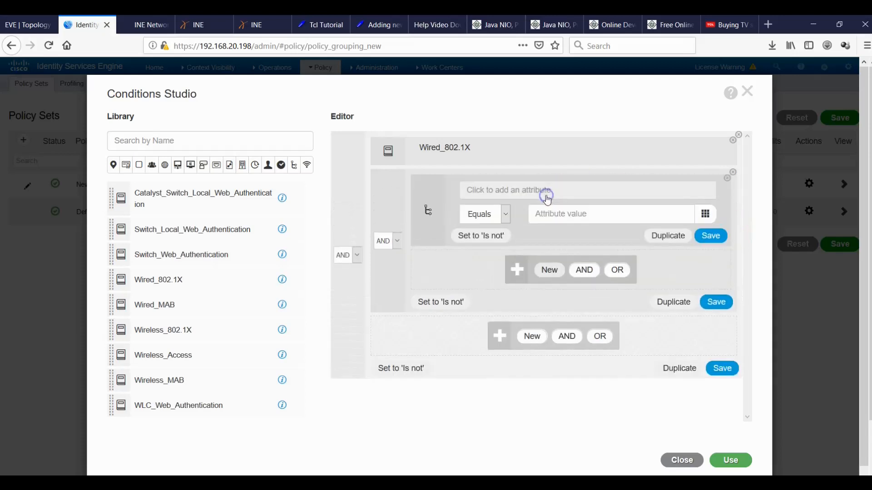
{"action": "left_click", "coordinate": [513, 195]}
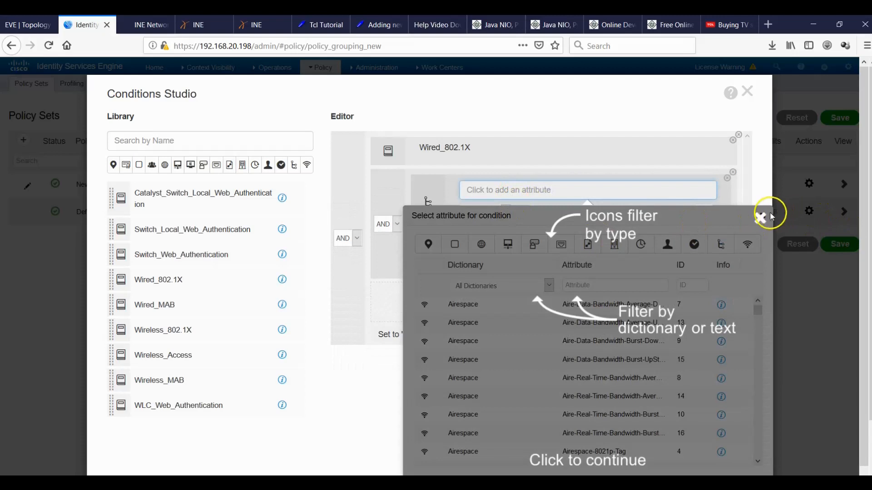
Set the new condition to DEVICE Device Type equals All Device Types#Switch#HQ_Switch and apply it.
{"action": "left_click", "coordinate": [759, 222]}
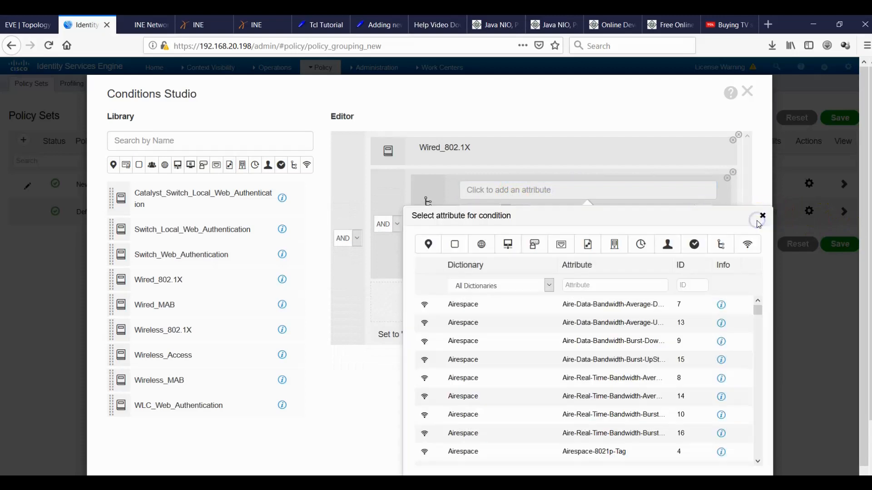
{"action": "left_click", "coordinate": [549, 286]}
{"action": "scroll", "coordinate": [548, 246], "scroll_direction": "down", "scroll_amount": 1}
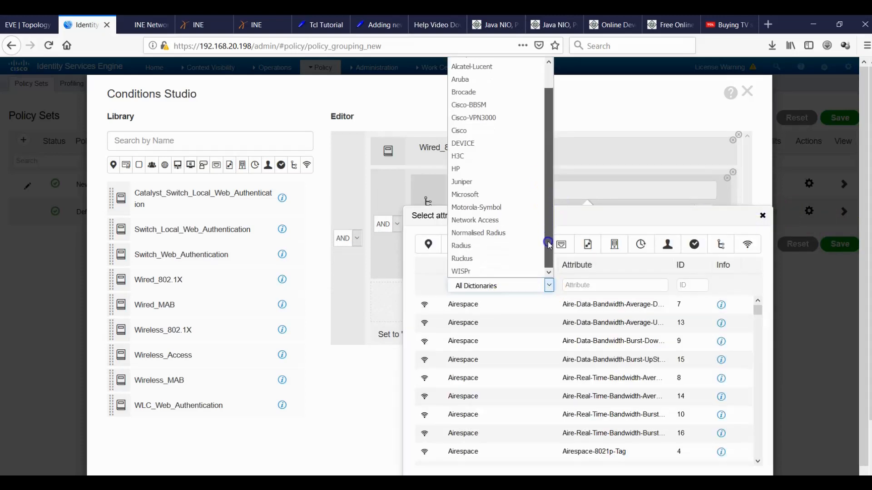
{"action": "scroll", "coordinate": [545, 208], "scroll_direction": "up", "scroll_amount": 1}
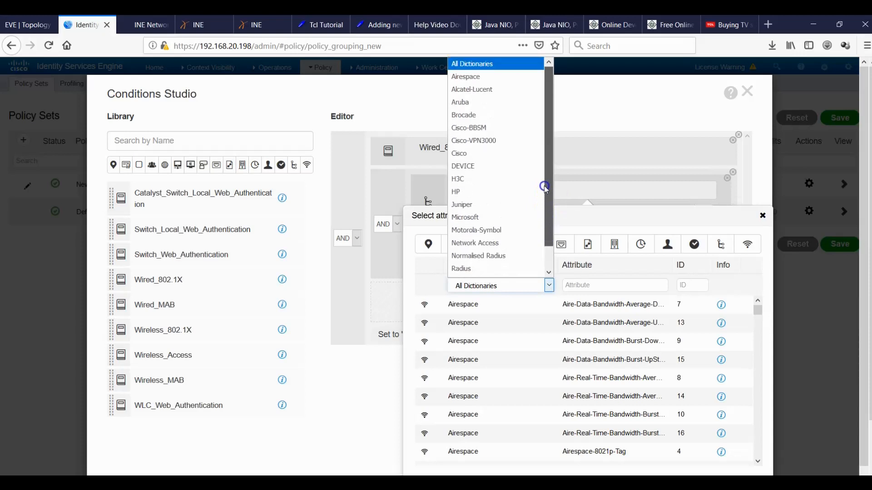
{"action": "mouse_move", "coordinate": [544, 194]}
{"action": "left_mouse_down"}
{"action": "mouse_move", "coordinate": [545, 217]}
{"action": "mouse_move", "coordinate": [538, 186]}
{"action": "left_mouse_up"}
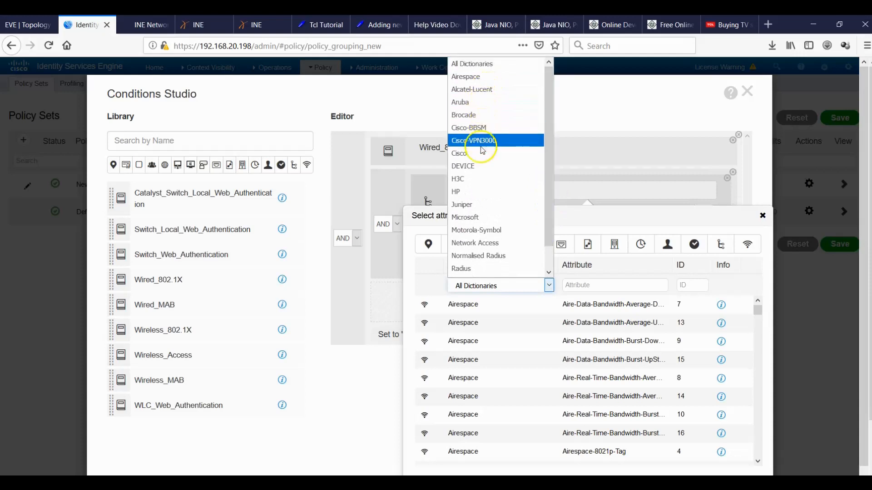
{"action": "left_click", "coordinate": [482, 166]}
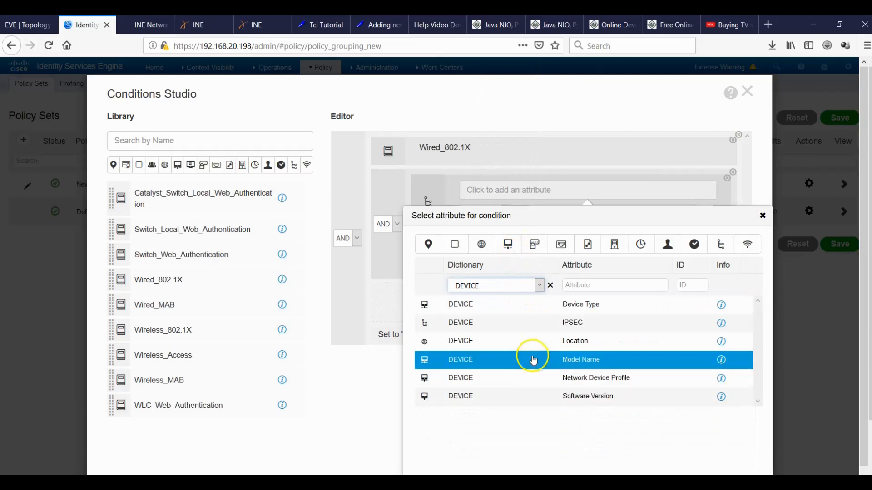
{"action": "left_click", "coordinate": [581, 305]}
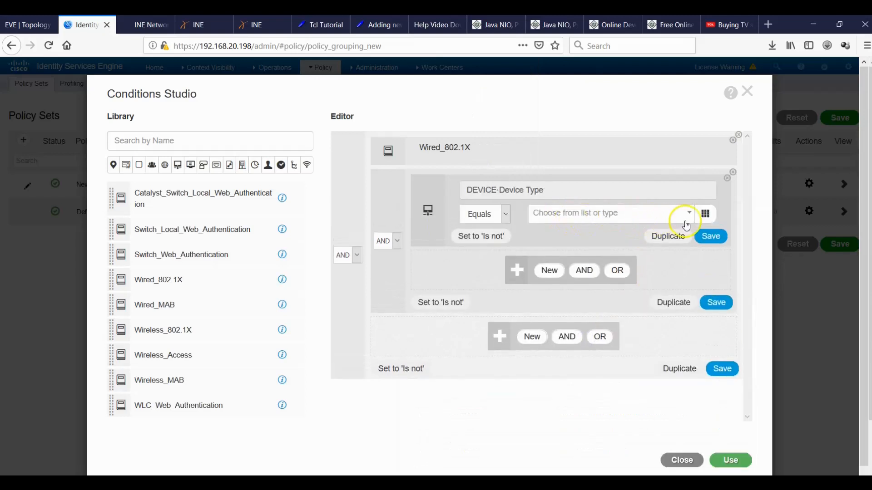
{"action": "left_click", "coordinate": [688, 215]}
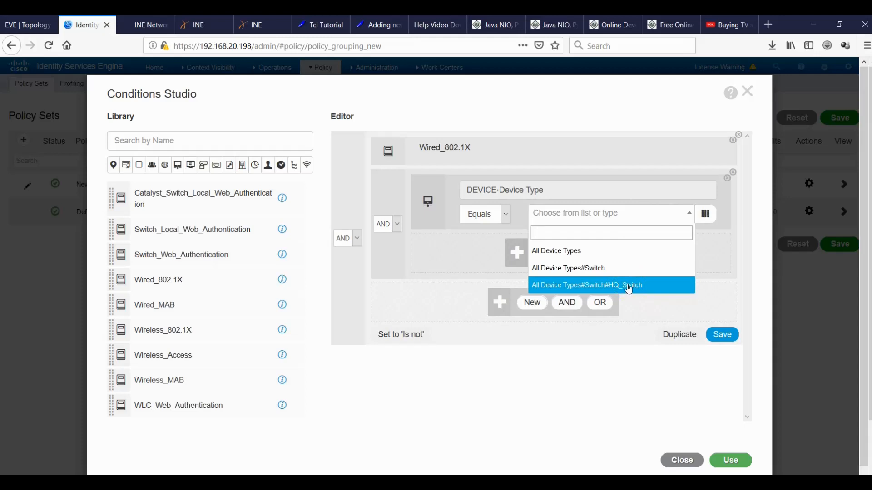
{"action": "left_click", "coordinate": [629, 286]}
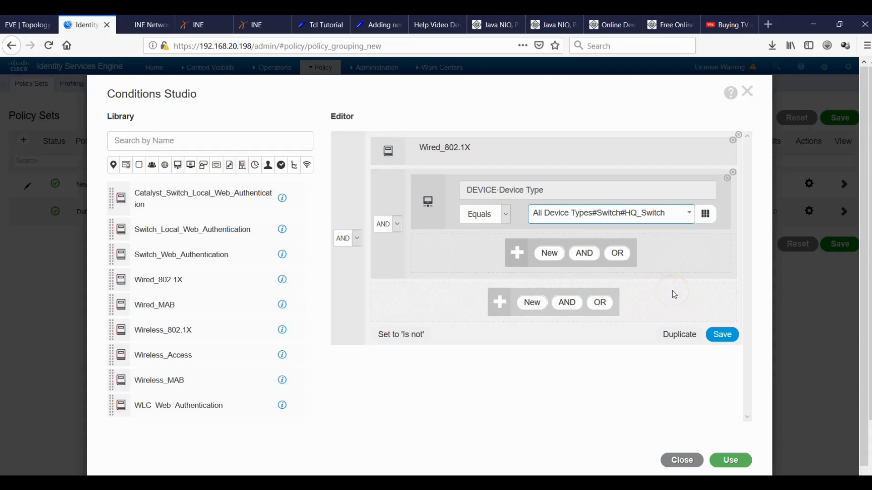
{"action": "left_click", "coordinate": [725, 461]}
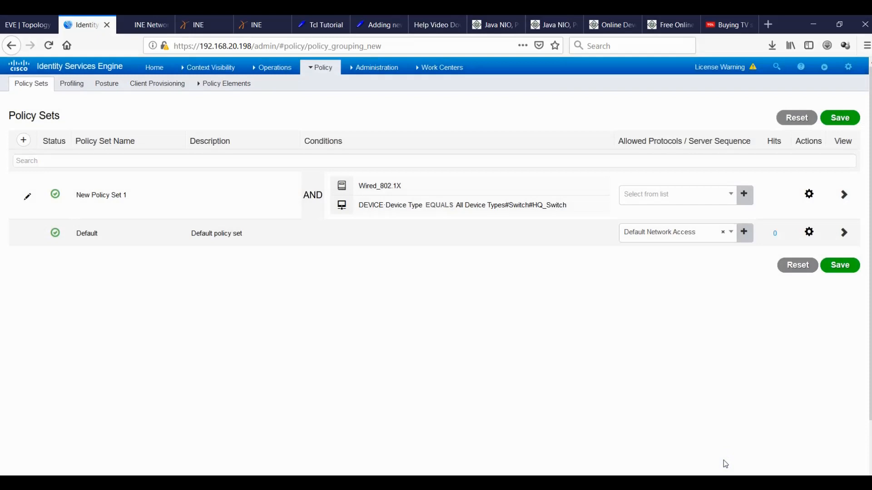
Open Administration > Network Devices in a second browser tab.
{"action": "left_click", "coordinate": [377, 67]}
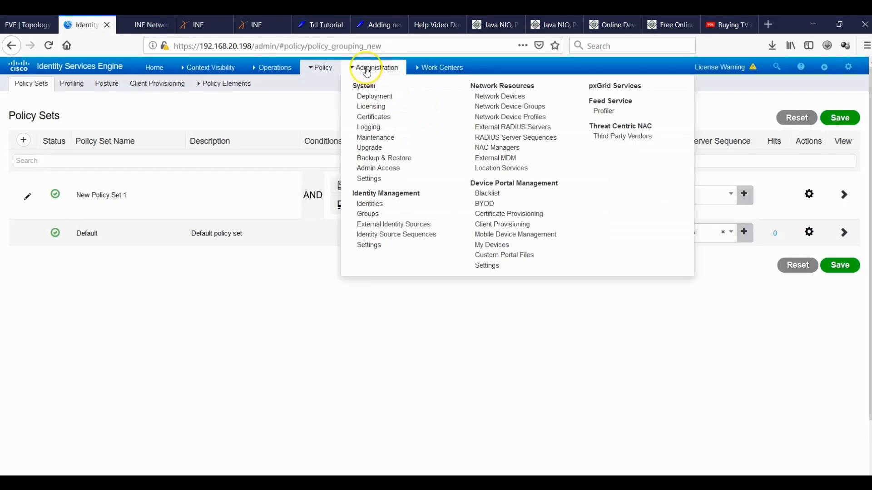
{"action": "right_click", "coordinate": [484, 103]}
{"action": "left_click", "coordinate": [408, 87]}
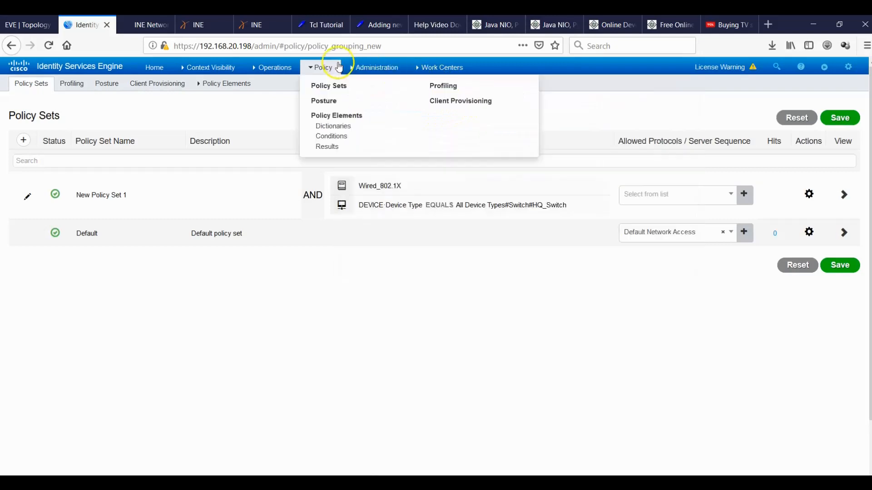
{"action": "mouse_move", "coordinate": [366, 68]}
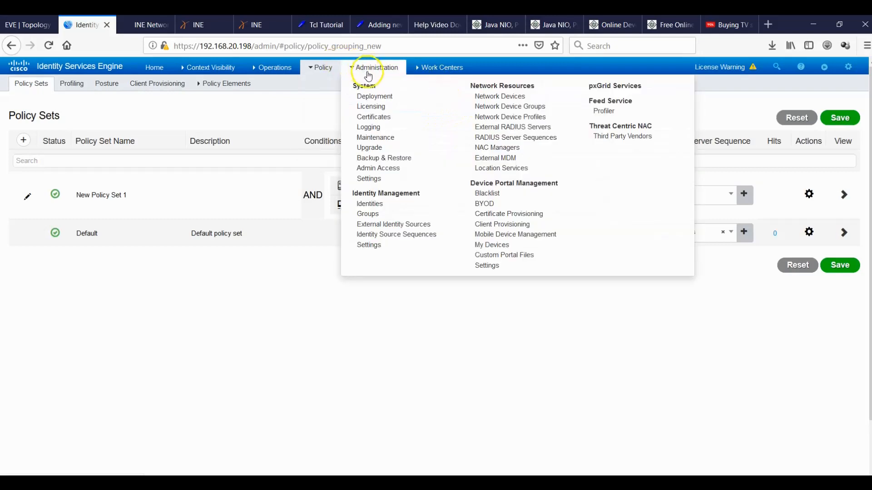
{"action": "right_click", "coordinate": [483, 99]}
{"action": "left_click", "coordinate": [492, 103]}
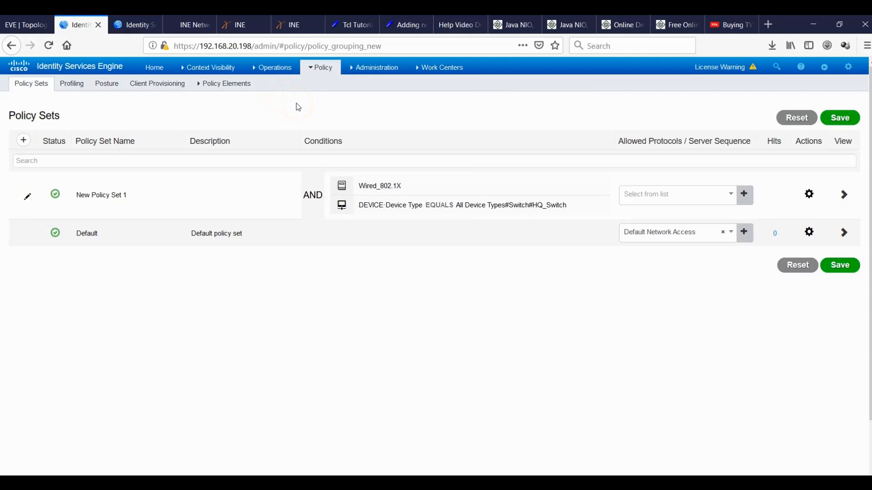
{"action": "left_click", "coordinate": [116, 31]}
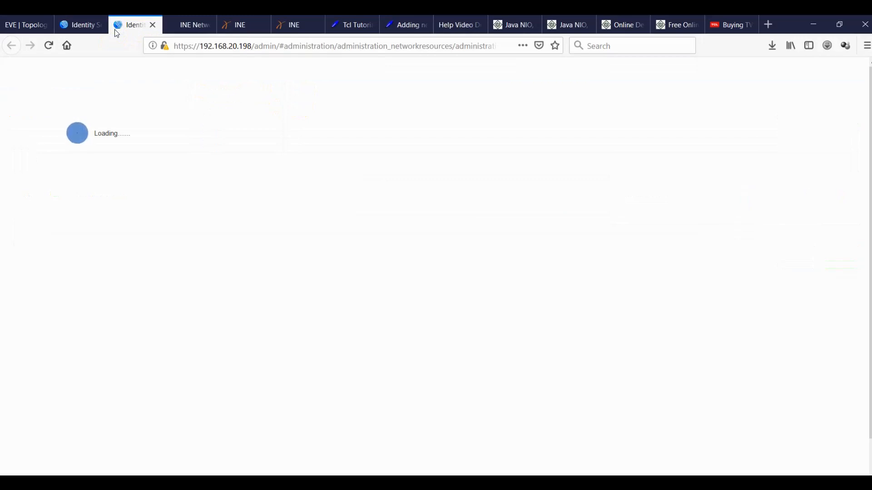
Back on Policy Sets, set New Policy Set 1's allowed protocols to Default Network Access.
{"action": "left_click", "coordinate": [82, 27]}
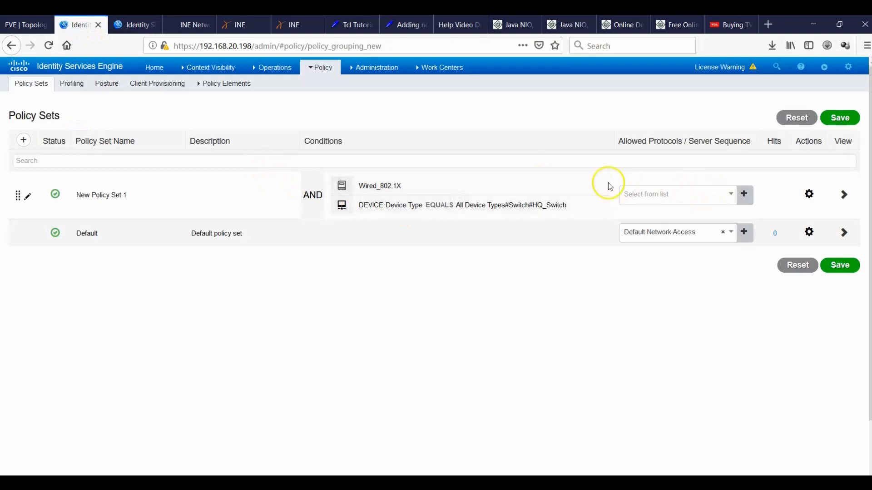
{"action": "left_click", "coordinate": [731, 194]}
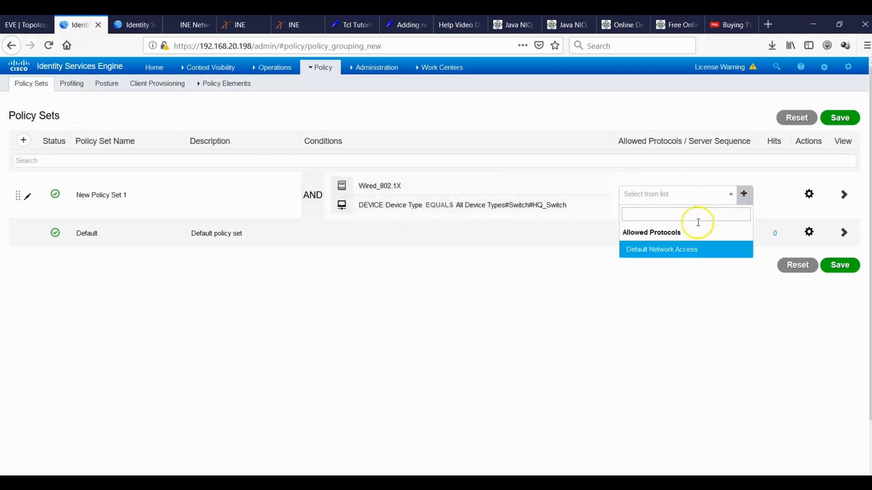
{"action": "left_click", "coordinate": [682, 250]}
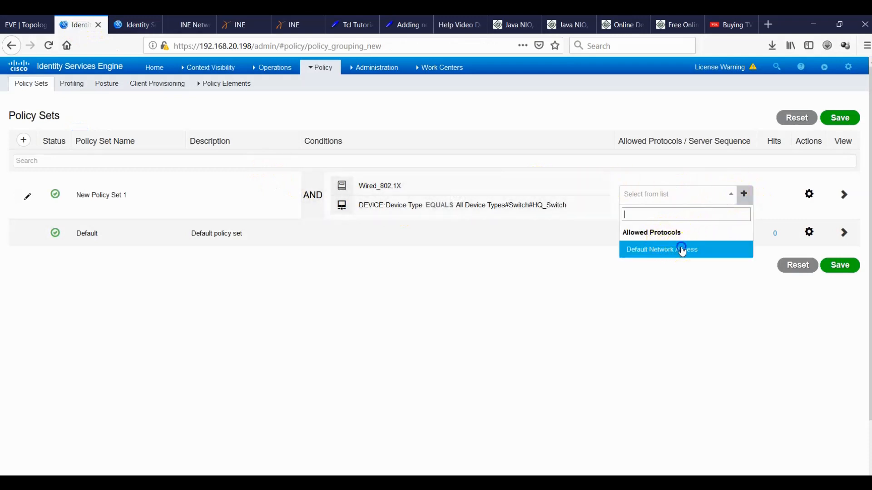
View the HQ_Switch device's settings in the Network Devices tab, then return to Policy Sets.
{"action": "left_click", "coordinate": [135, 25]}
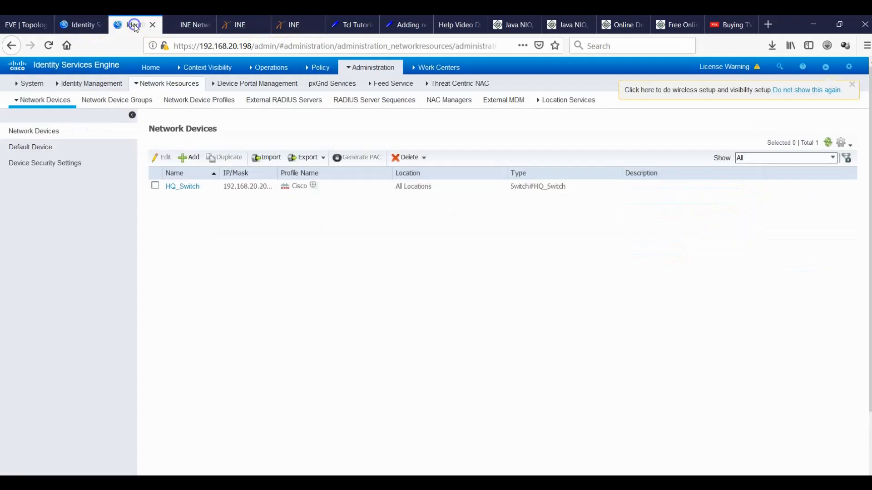
{"action": "left_click", "coordinate": [184, 187]}
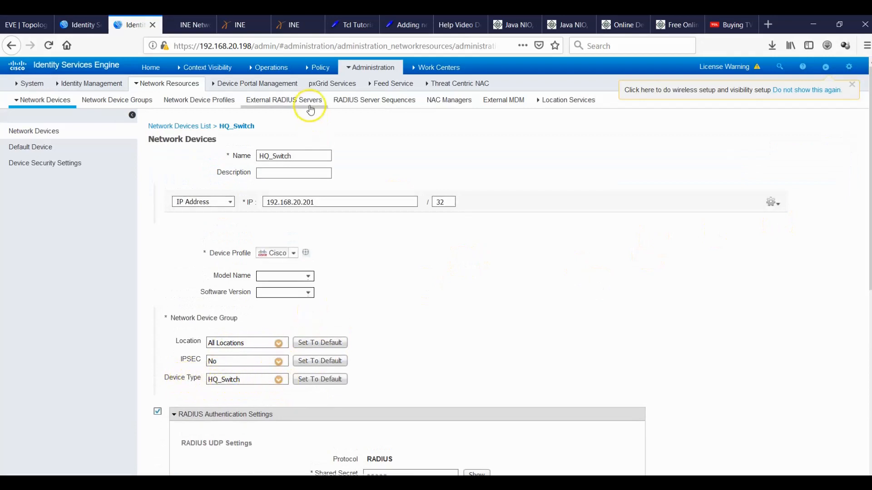
{"action": "left_click", "coordinate": [82, 24]}
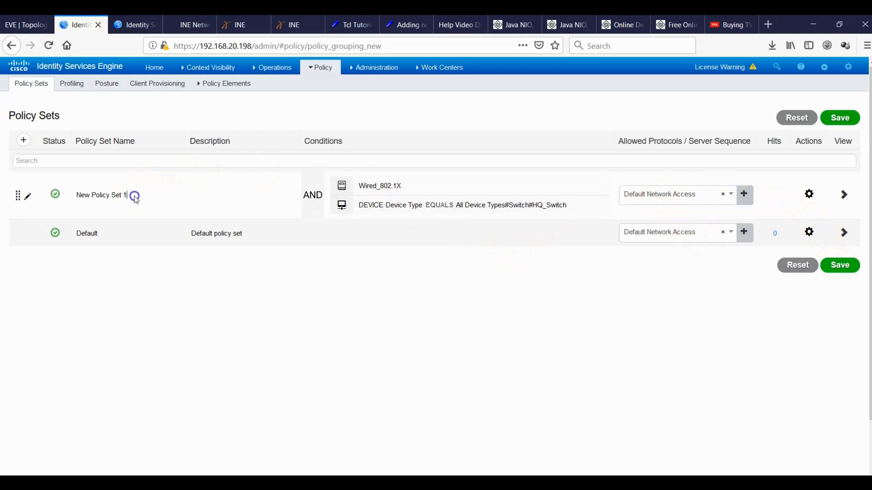
Change New Policy Set 1's name to Dot1x and save the policy sets.
{"action": "type", "text": "Dot1x"}
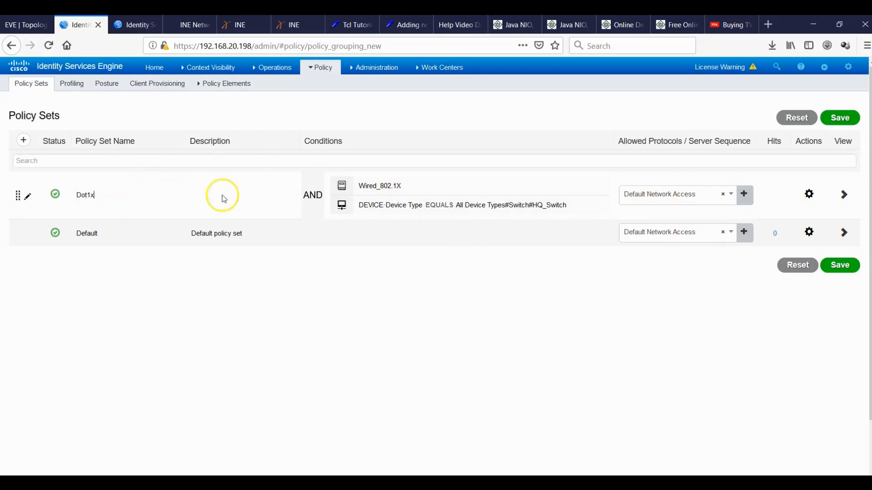
{"action": "left_click", "coordinate": [839, 268]}
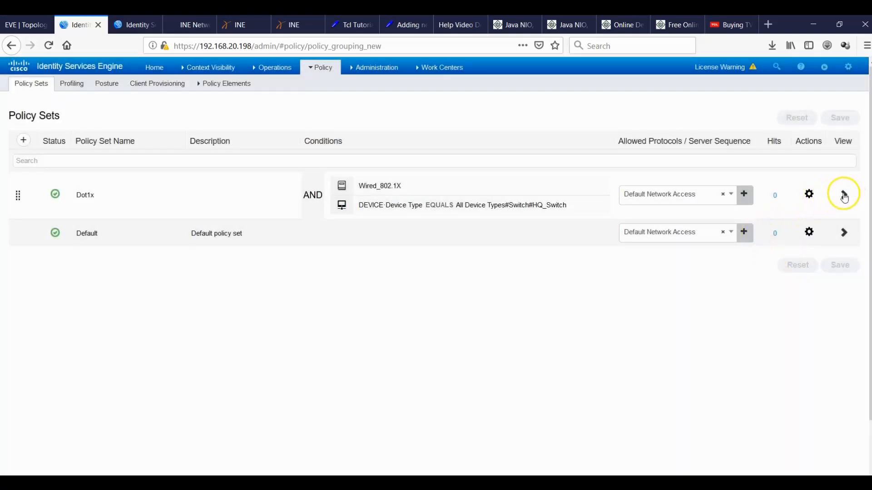
In the Dot1x policy set, add an authentication rule named Dot1x.
{"action": "left_click", "coordinate": [844, 196]}
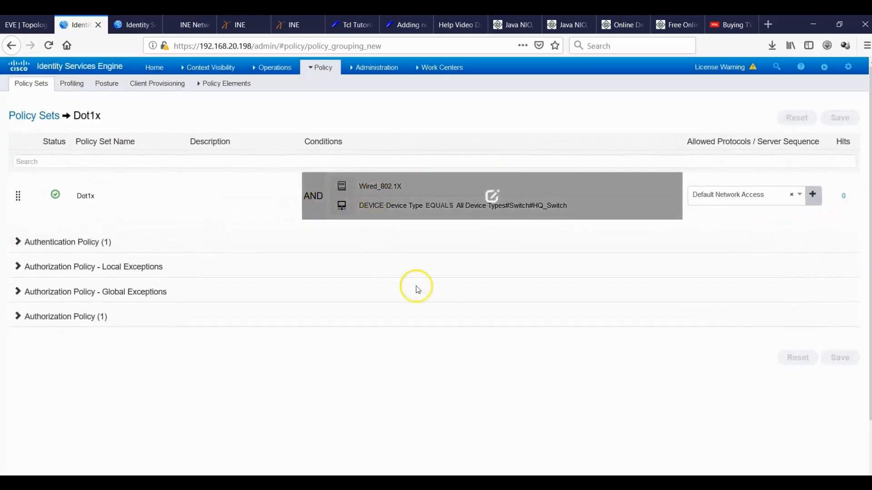
{"action": "left_click", "coordinate": [18, 242]}
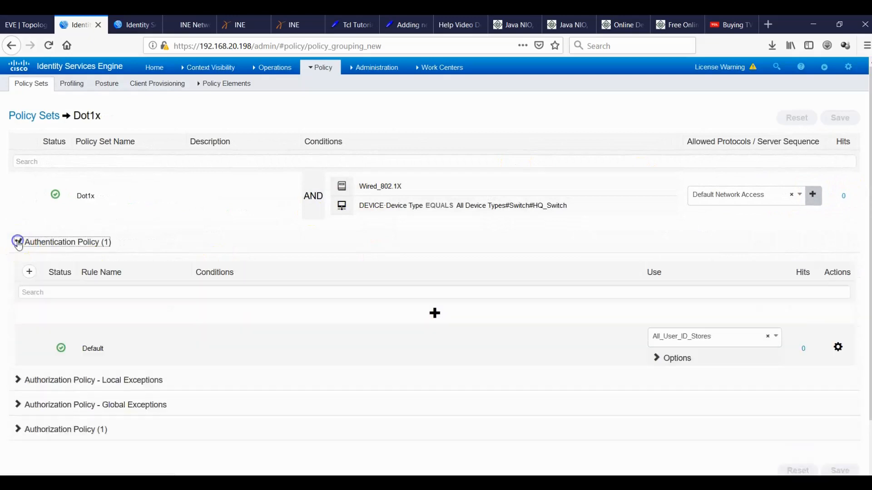
{"action": "left_click", "coordinate": [434, 313]}
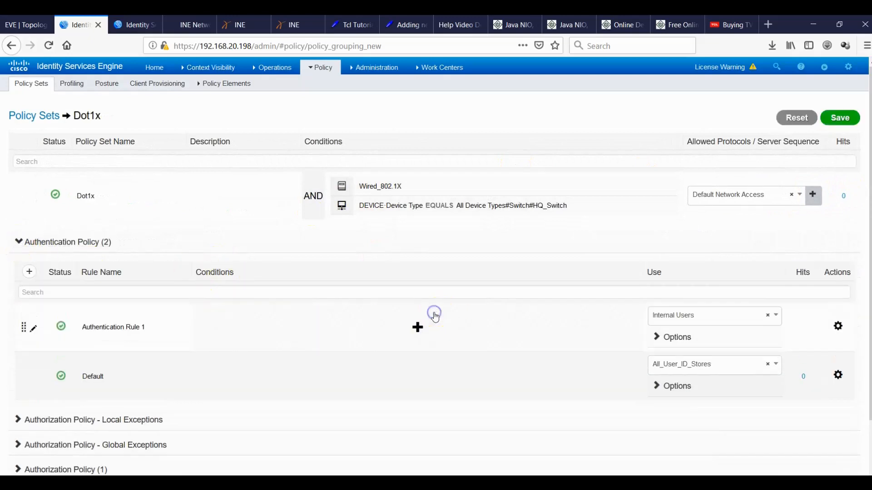
{"action": "left_click_drag", "start_coordinate": [147, 328], "coordinate": [99, 327]}
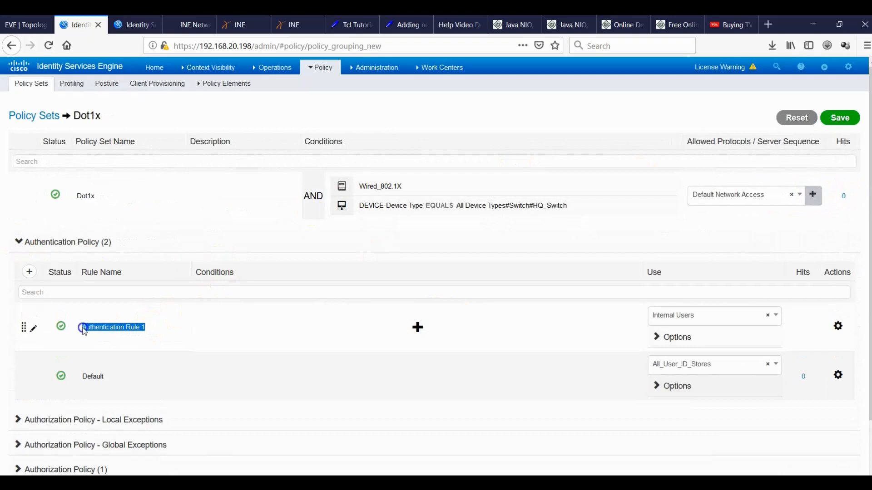
{"action": "type", "text": "Dot1x"}
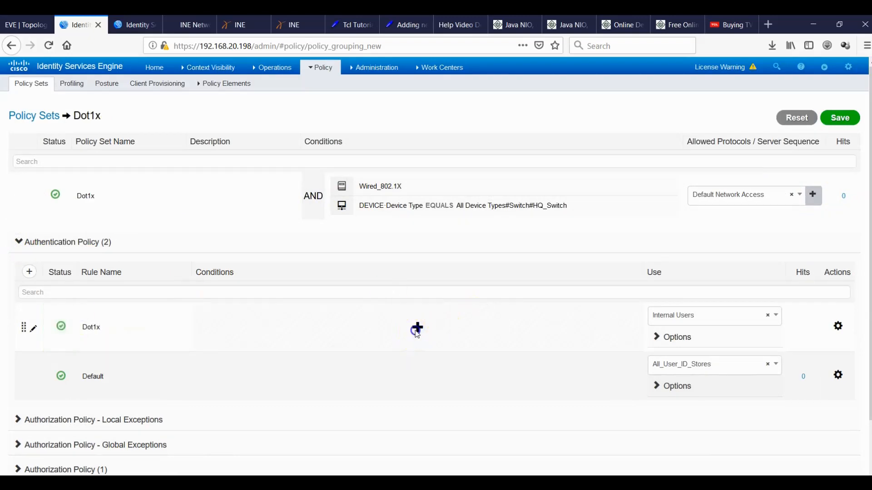
Give the Dot1x authentication rule the Wired_802.1X condition.
{"action": "left_click", "coordinate": [417, 329]}
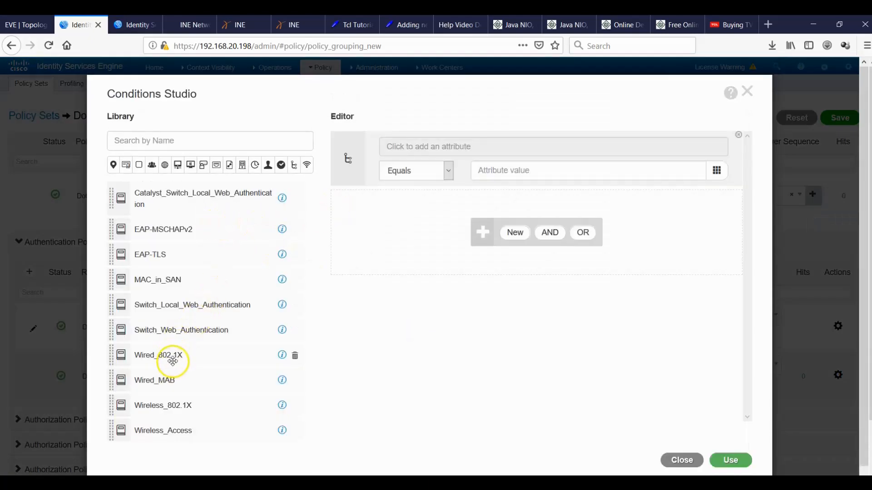
{"action": "left_click_drag", "start_coordinate": [172, 362], "coordinate": [485, 242]}
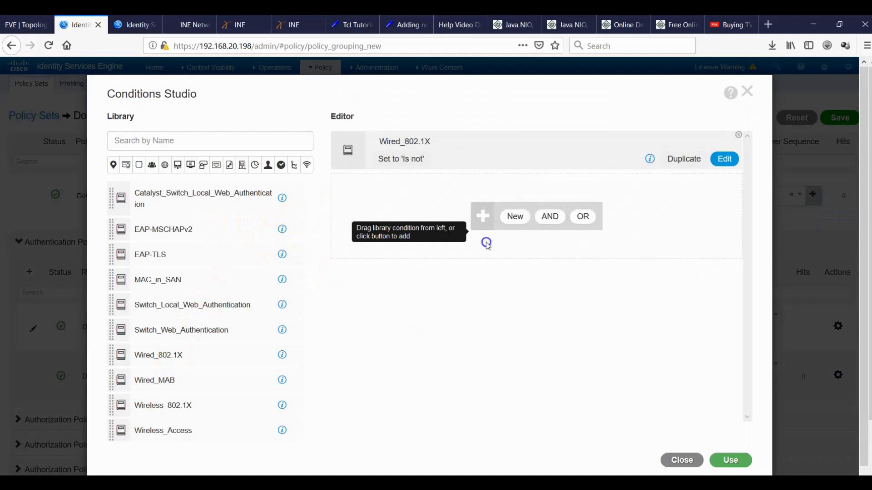
{"action": "left_click", "coordinate": [726, 461]}
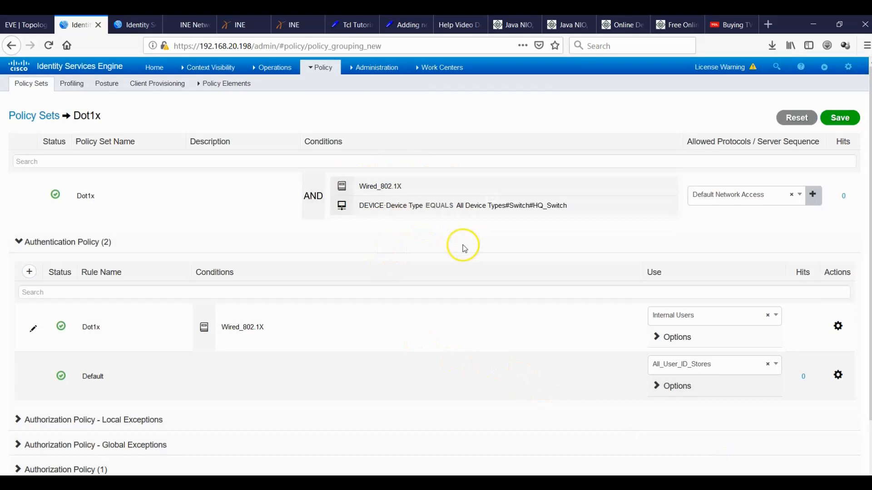
Set the Dot1x authentication rule's identity source to TechWhyse_AD.
{"action": "left_click", "coordinate": [776, 317]}
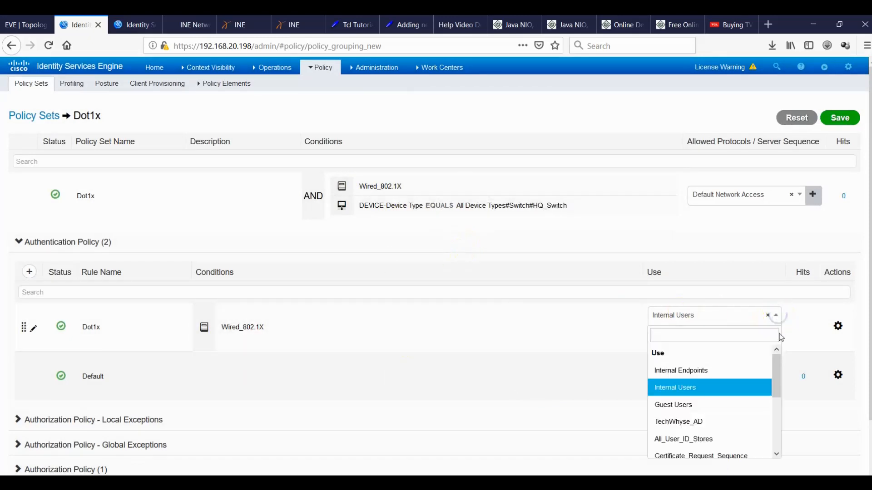
{"action": "left_click_drag", "start_coordinate": [778, 368], "coordinate": [777, 389]}
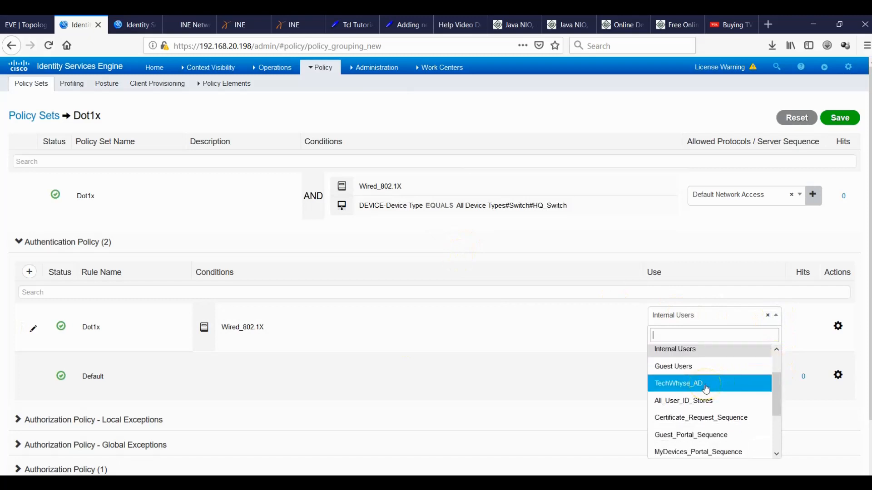
{"action": "left_click", "coordinate": [706, 385]}
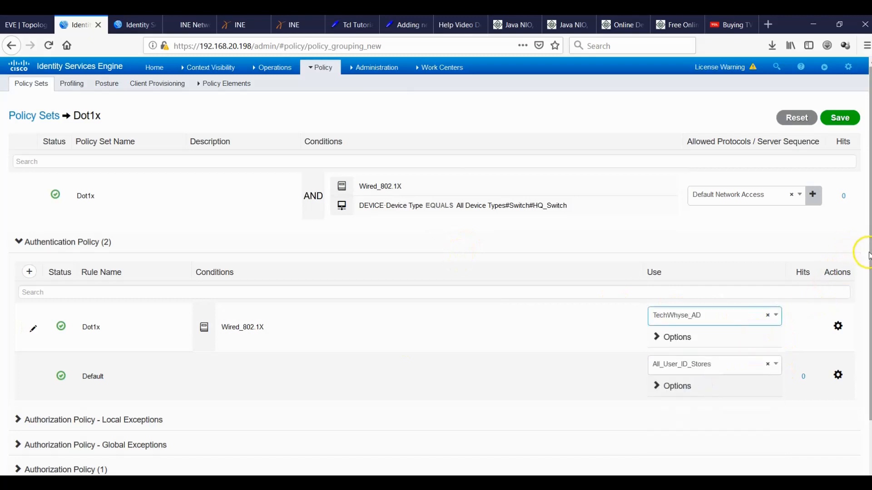
{"action": "scroll", "coordinate": [870, 245], "scroll_direction": "down", "scroll_amount": 2}
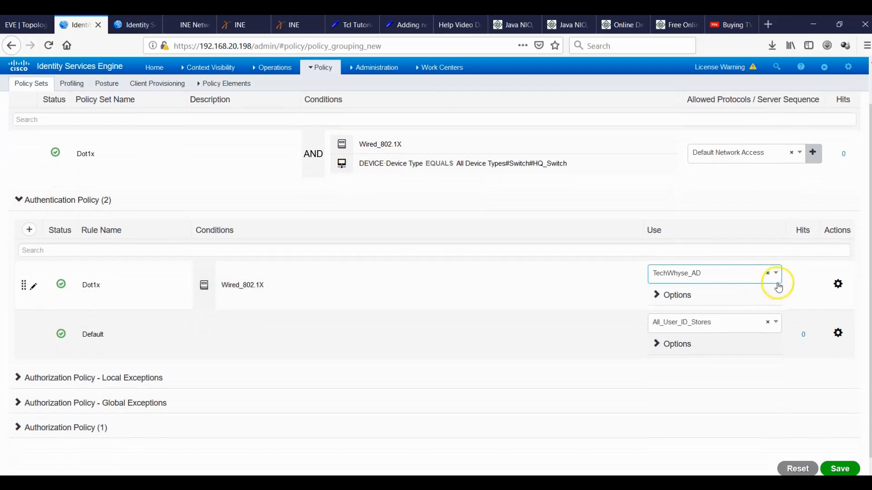
{"action": "left_click", "coordinate": [661, 299]}
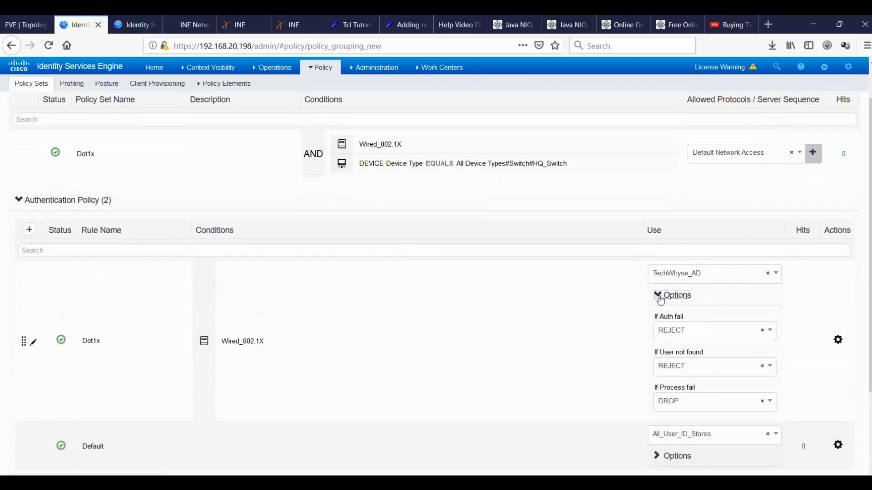
{"action": "left_click", "coordinate": [661, 296]}
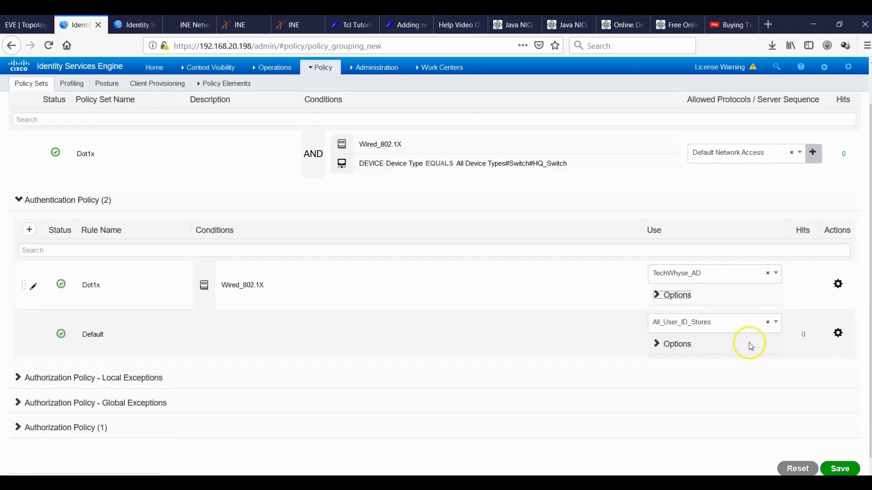
Make the Default authentication rule use DenyAccess.
{"action": "left_click", "coordinate": [778, 323]}
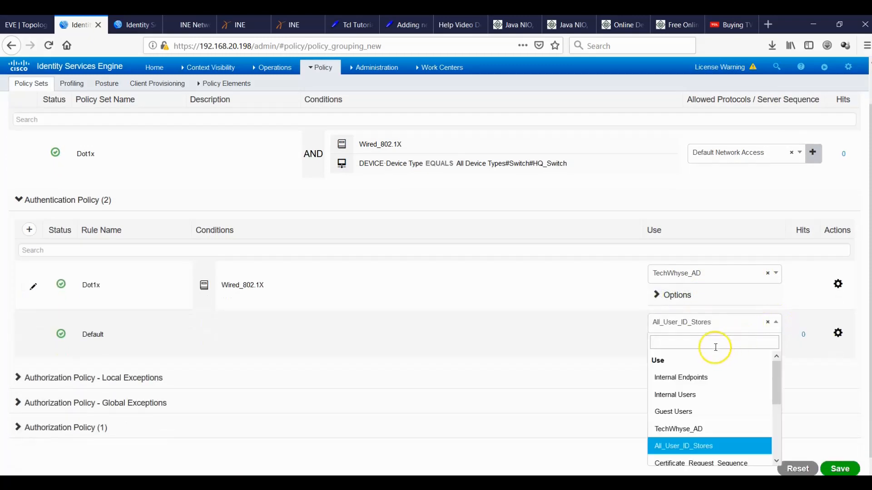
{"action": "type", "text": "deny"}
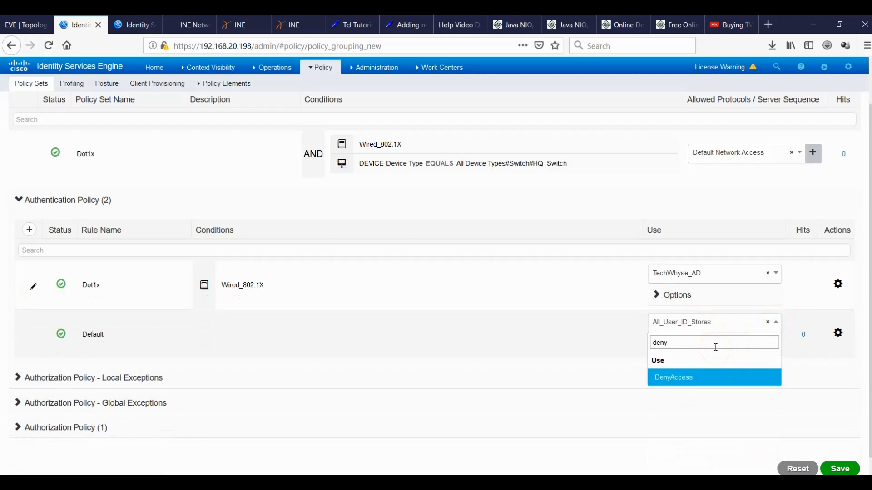
{"action": "left_click", "coordinate": [714, 375]}
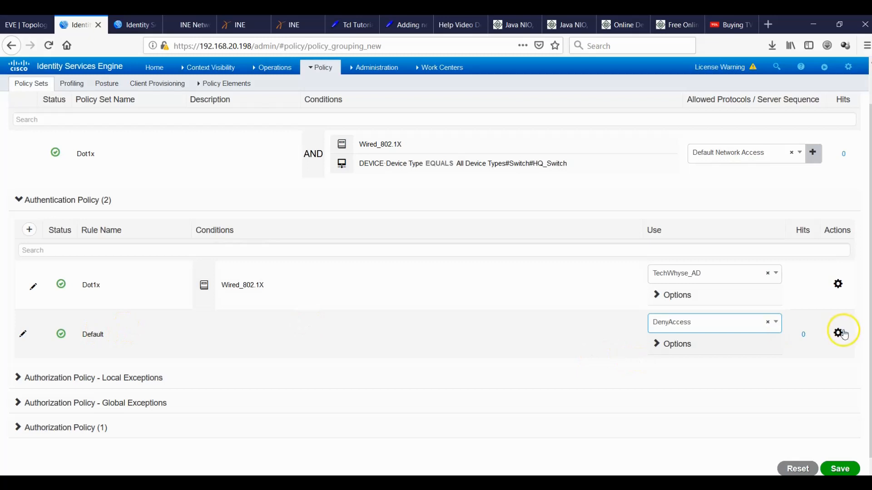
Insert an authorization rule named Admin Access above Default and open Conditions Studio for it.
{"action": "left_click", "coordinate": [21, 429]}
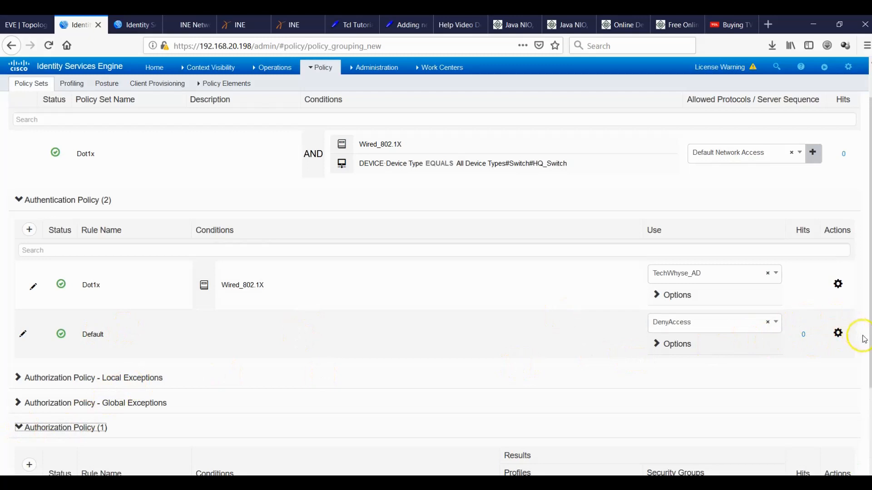
{"action": "scroll", "coordinate": [21, 429], "scroll_direction": "down", "scroll_amount": 3}
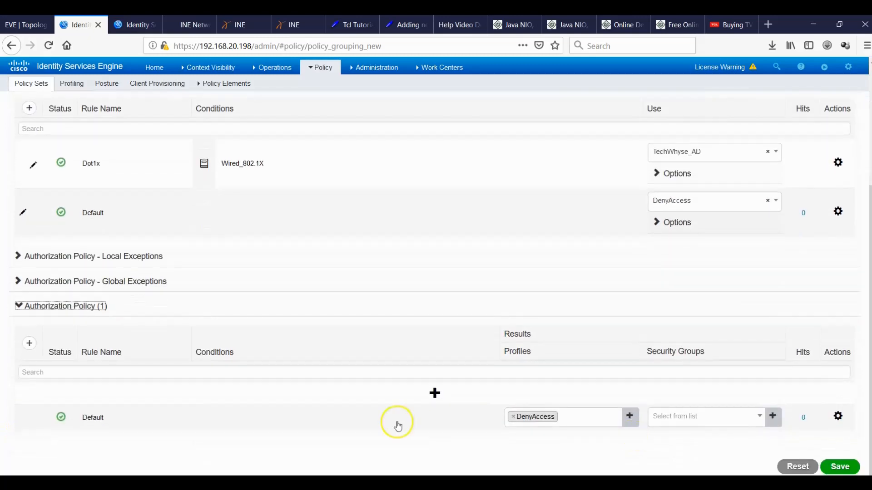
{"action": "left_click", "coordinate": [435, 394]}
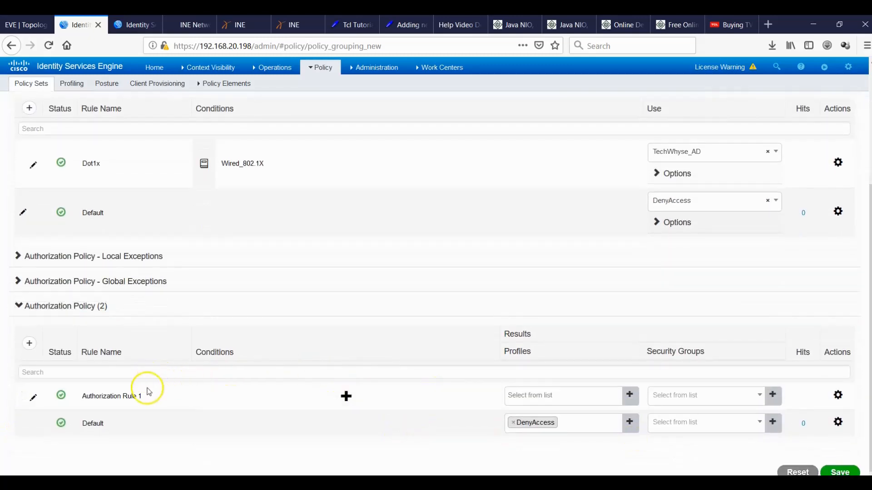
{"action": "left_click_drag", "start_coordinate": [148, 396], "coordinate": [94, 406]}
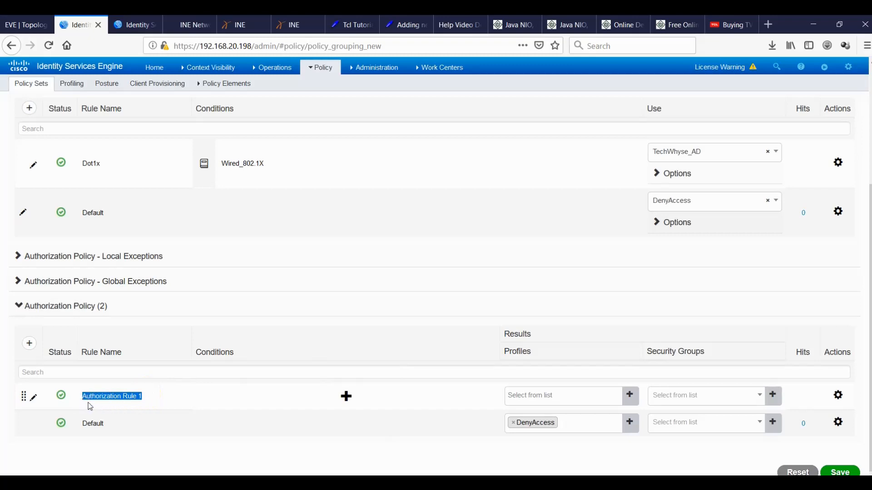
{"action": "type", "text": "Admin Access"}
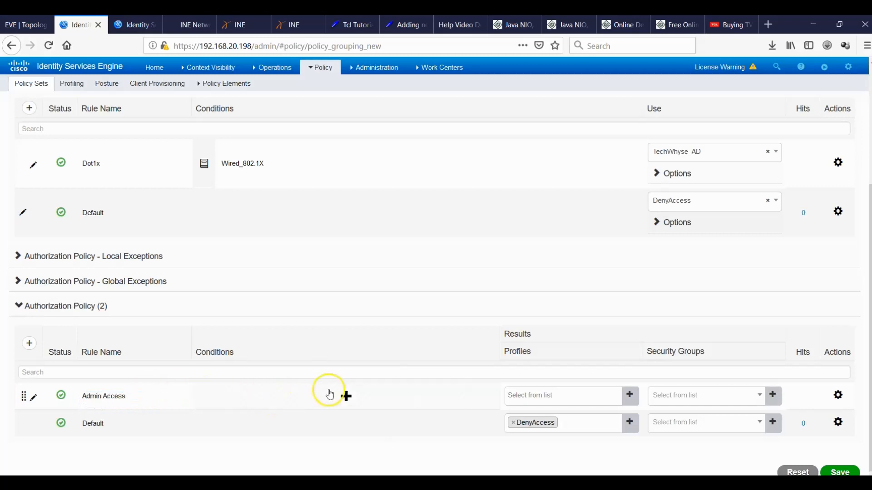
{"action": "left_click", "coordinate": [345, 396]}
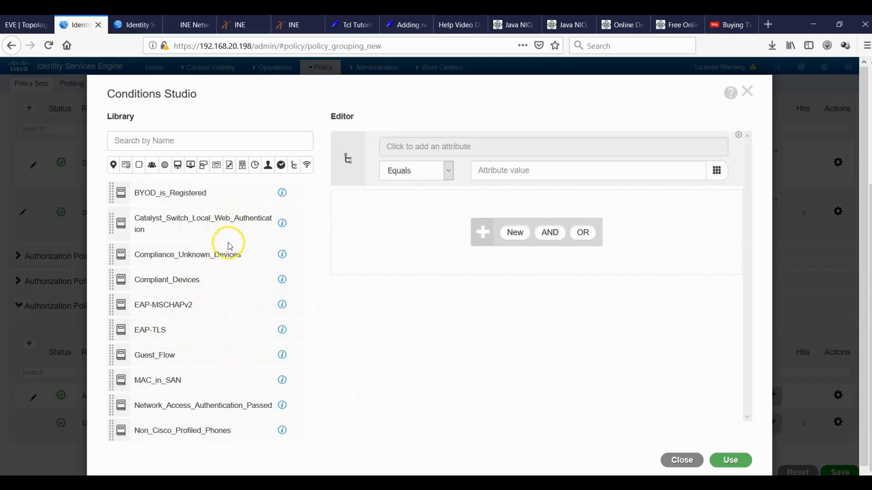
Start the Admin Access condition on the IdentityGroup dictionary's Name attribute.
{"action": "left_click", "coordinate": [470, 153]}
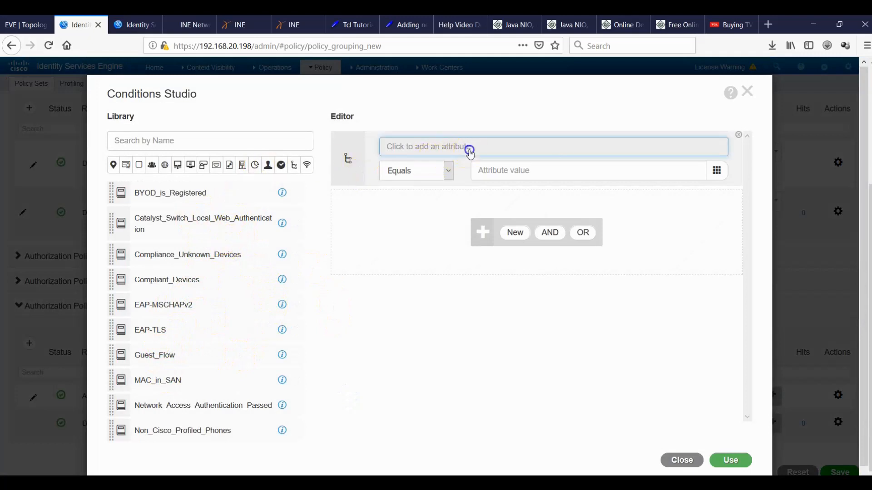
{"action": "left_click", "coordinate": [512, 243]}
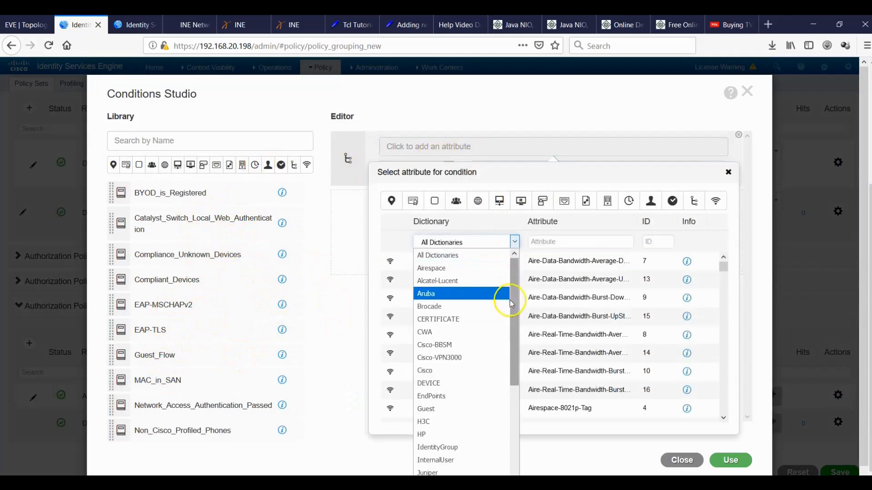
{"action": "left_click_drag", "start_coordinate": [516, 308], "coordinate": [516, 388]}
{"action": "left_click", "coordinate": [472, 317]}
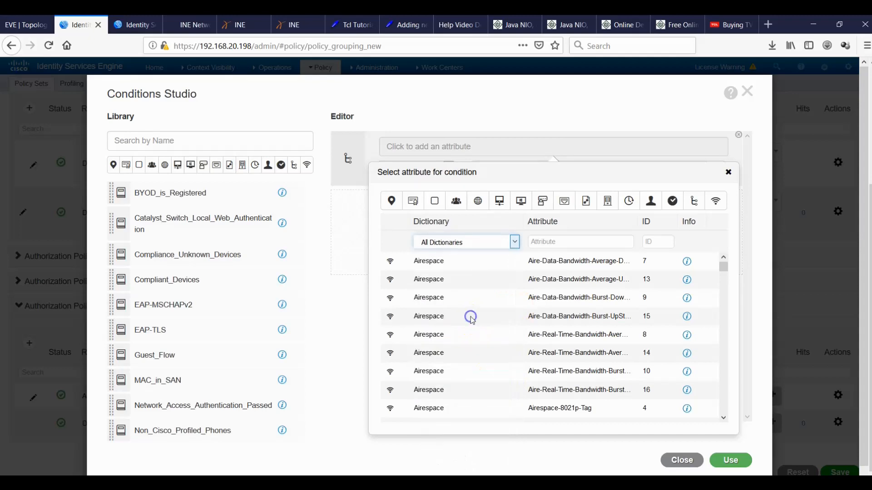
{"action": "left_click", "coordinate": [569, 286]}
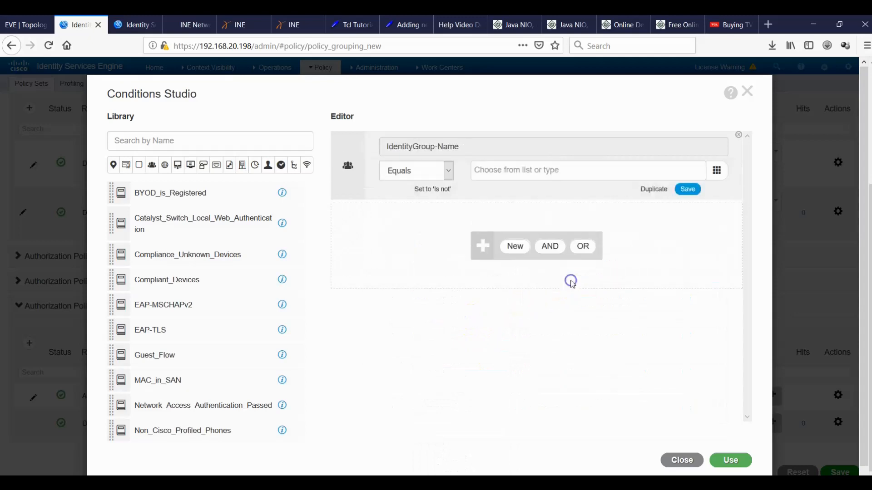
{"action": "left_click", "coordinate": [680, 175]}
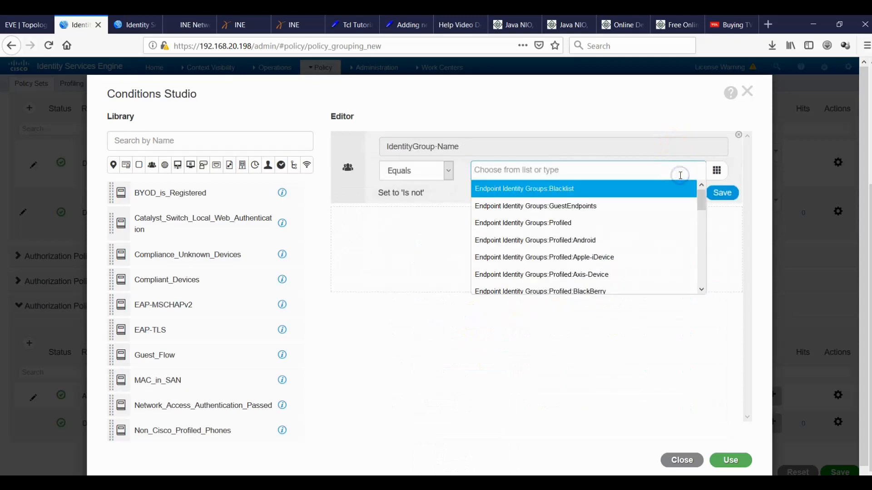
{"action": "left_click_drag", "start_coordinate": [702, 202], "coordinate": [685, 145]}
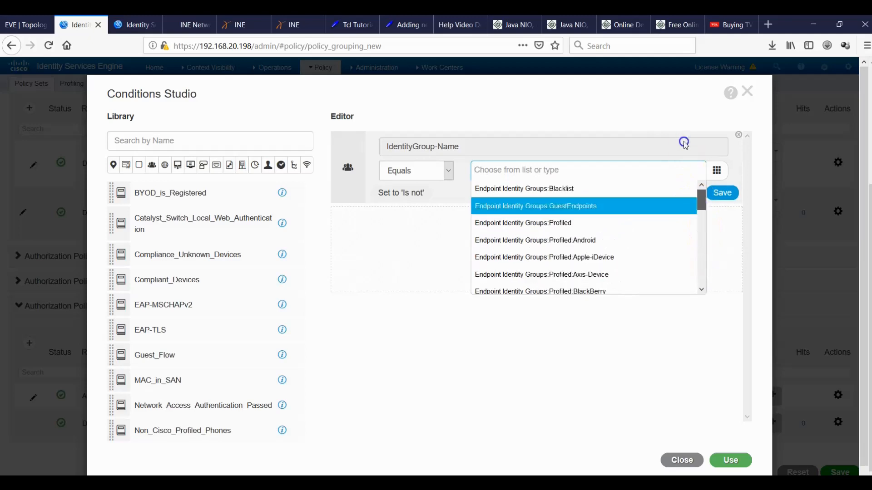
Reopen the attribute picker and browse the dictionary list for TechWhyse_AD.
{"action": "left_click", "coordinate": [568, 148]}
{"action": "left_click", "coordinate": [504, 248]}
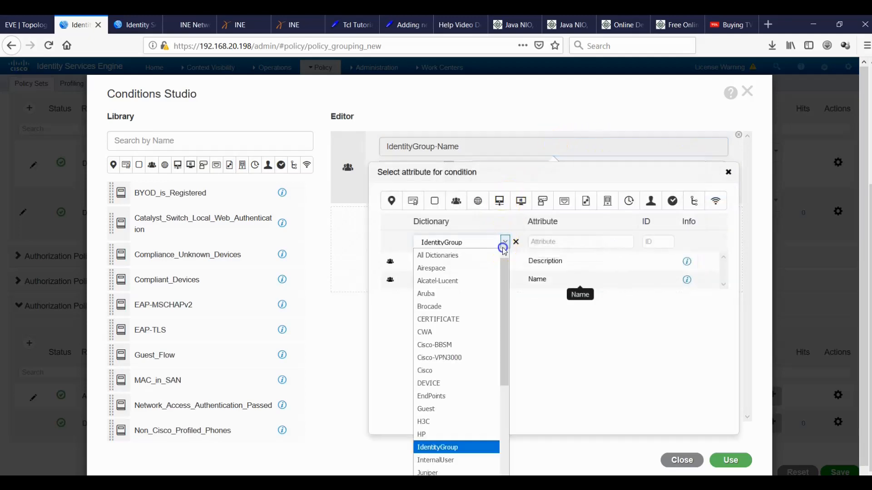
{"action": "left_click_drag", "start_coordinate": [501, 299], "coordinate": [506, 392]}
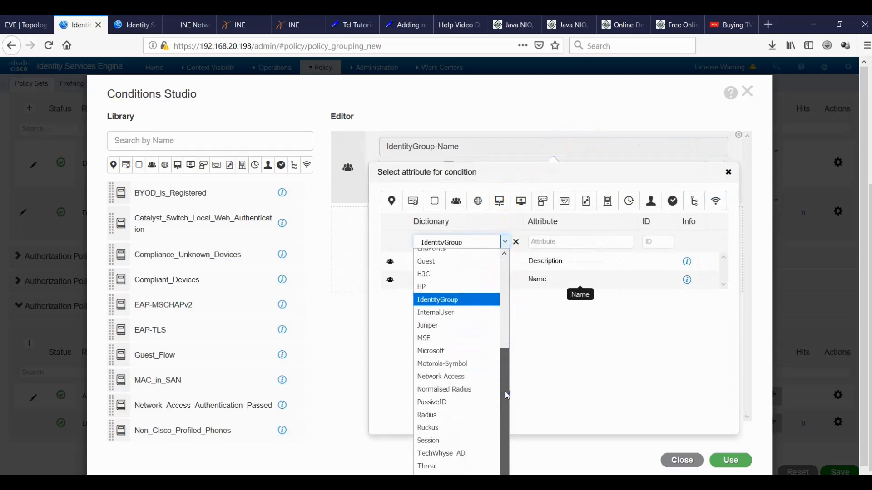
{"action": "left_click_drag", "start_coordinate": [507, 395], "coordinate": [504, 412]}
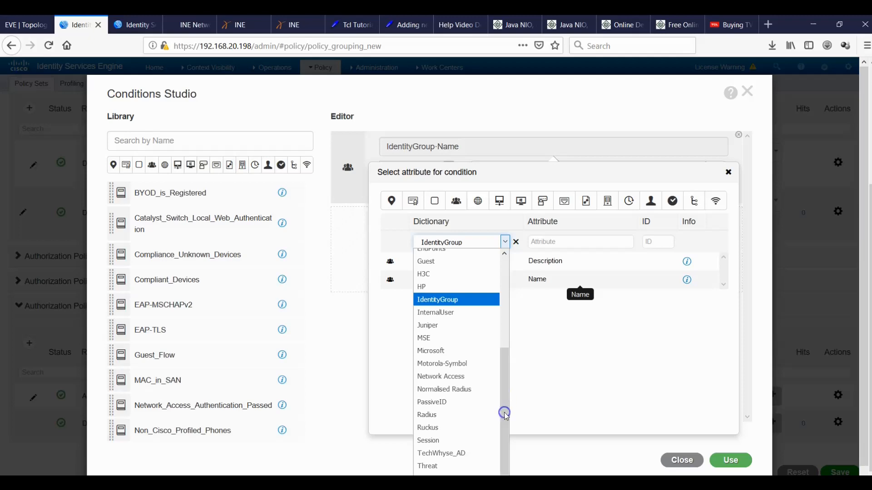
Filter attributes to TechWhyse_AD and check its join point under External Identity Sources.
{"action": "left_click", "coordinate": [449, 453]}
{"action": "left_click", "coordinate": [133, 25]}
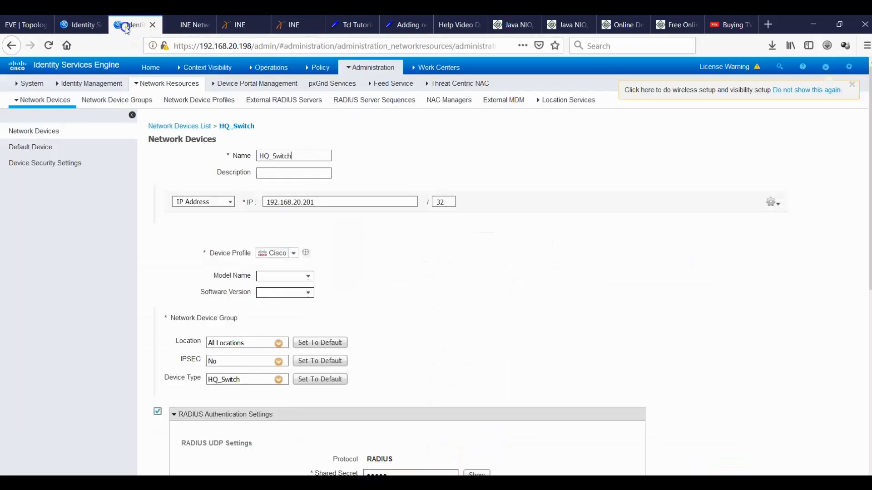
{"action": "left_click", "coordinate": [369, 67]}
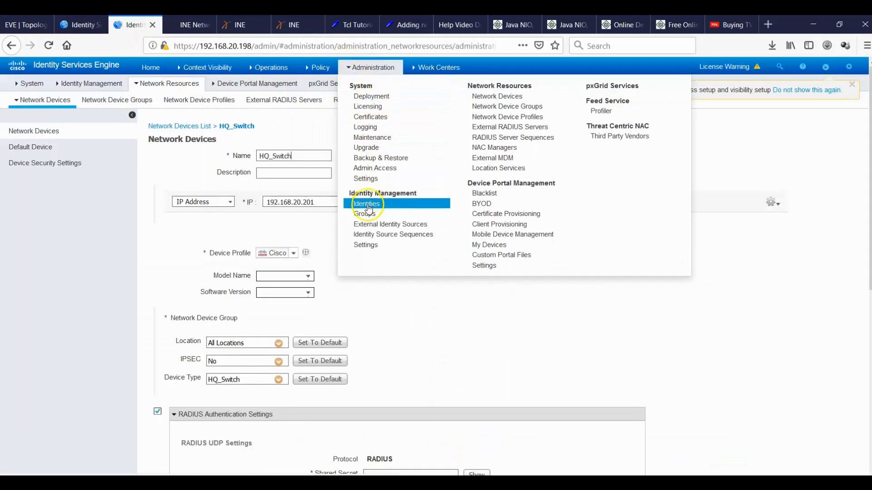
{"action": "left_click", "coordinate": [369, 226]}
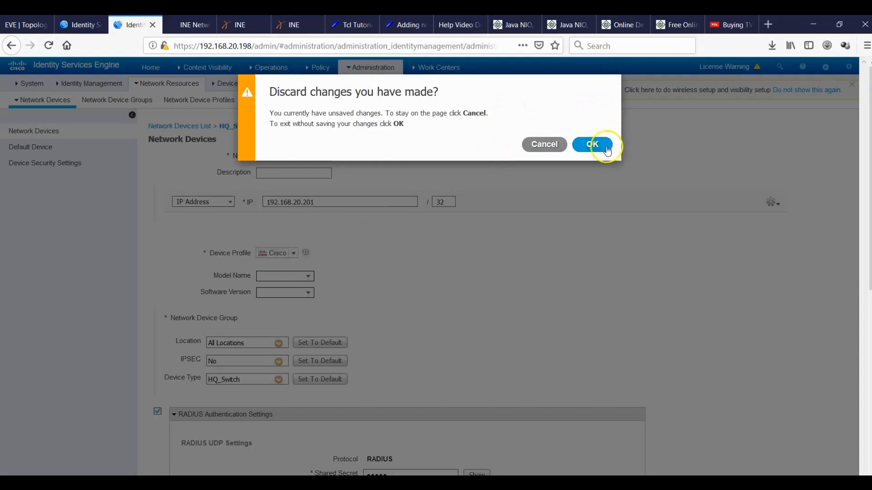
{"action": "left_click", "coordinate": [593, 145]}
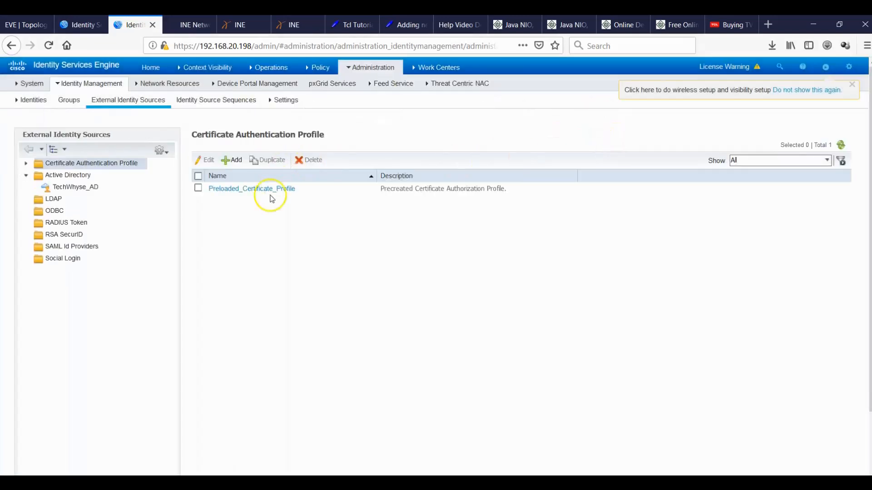
{"action": "left_click", "coordinate": [76, 187]}
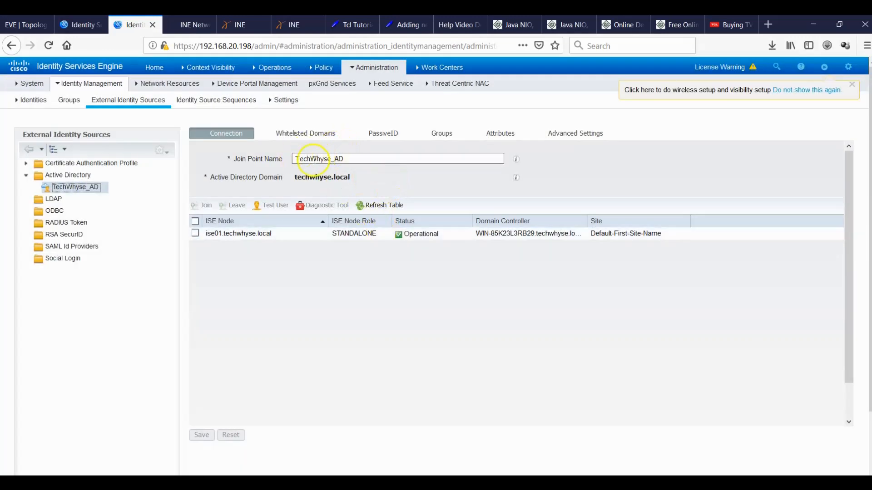
{"action": "left_click", "coordinate": [81, 25]}
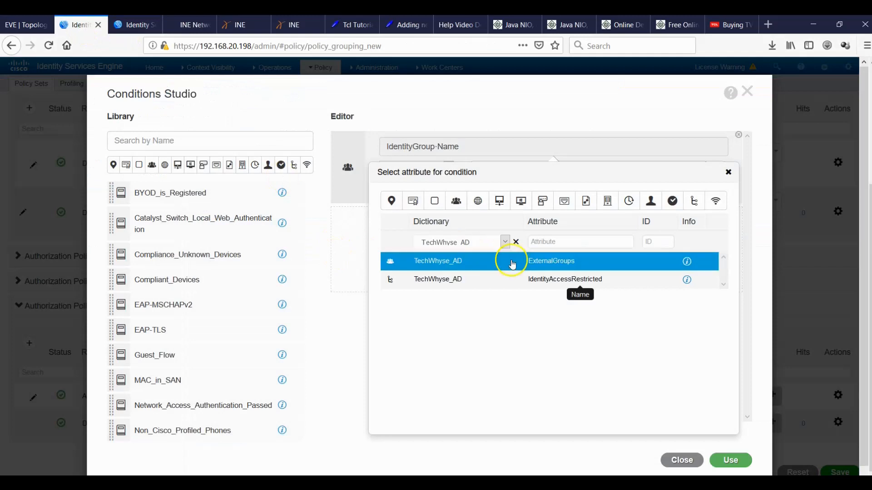
Set the condition to TechWhyse_AD ExternalGroups Equals techwhyse.local/Builtin/Administrators.
{"action": "left_click", "coordinate": [570, 262]}
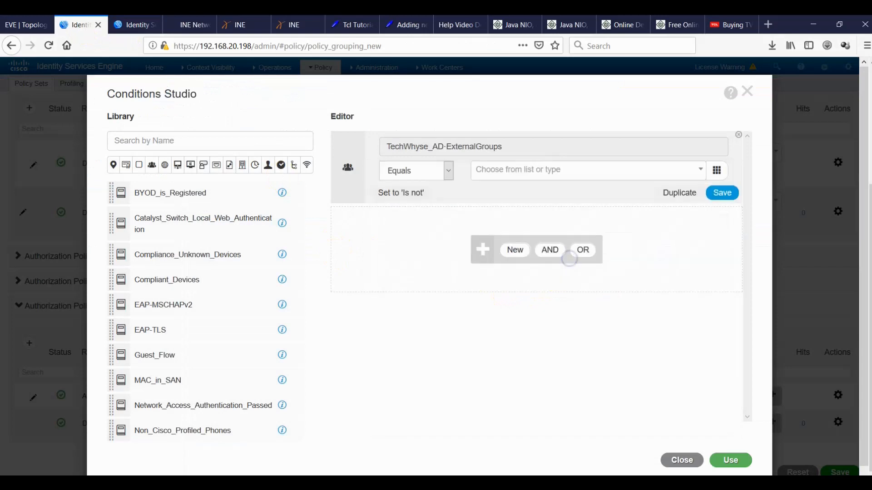
{"action": "left_click", "coordinate": [550, 174]}
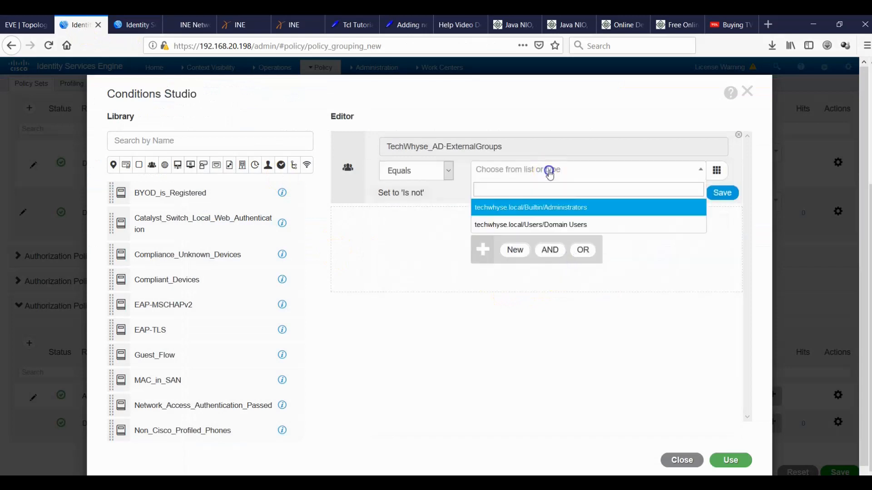
{"action": "left_click", "coordinate": [571, 210]}
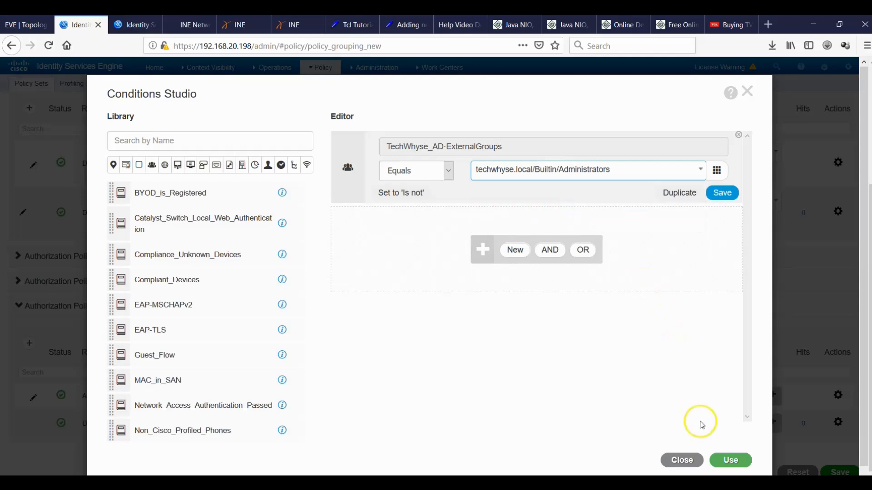
Apply the Administrators condition, assign Admin Access the PermitAccess profile, and save.
{"action": "left_click", "coordinate": [729, 461]}
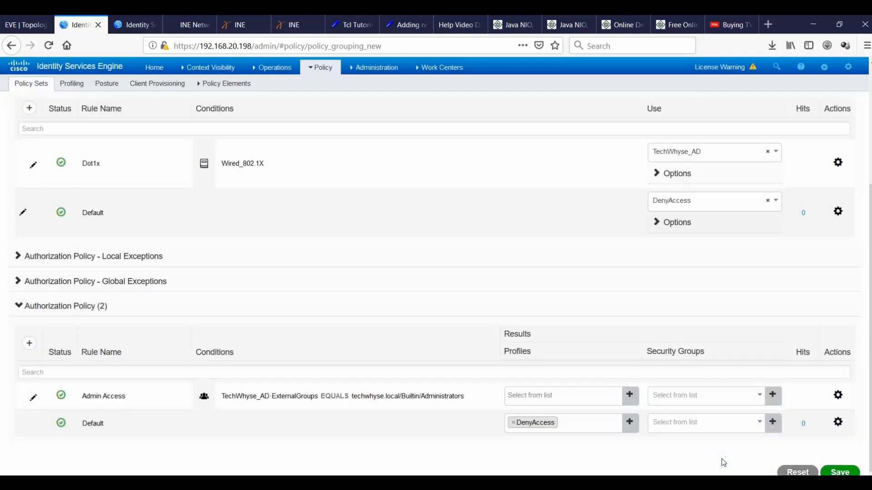
{"action": "left_click", "coordinate": [606, 397]}
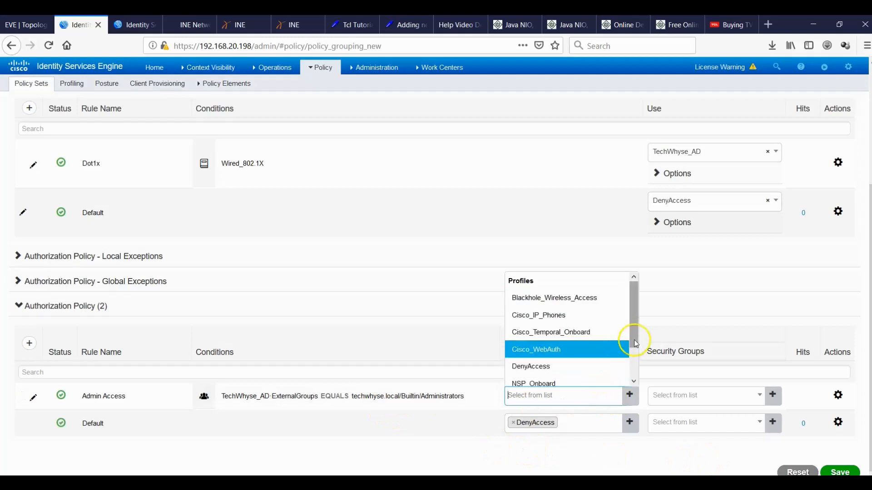
{"action": "left_click_drag", "start_coordinate": [637, 332], "coordinate": [640, 377]}
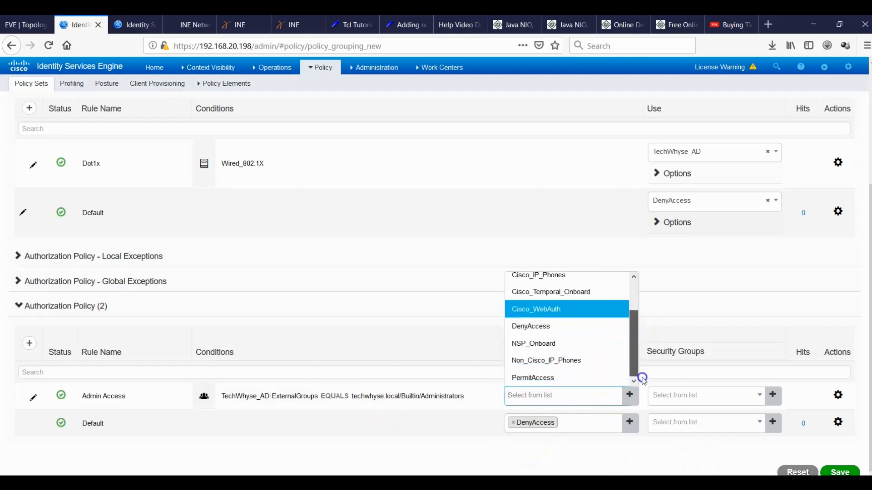
{"action": "left_click", "coordinate": [573, 379]}
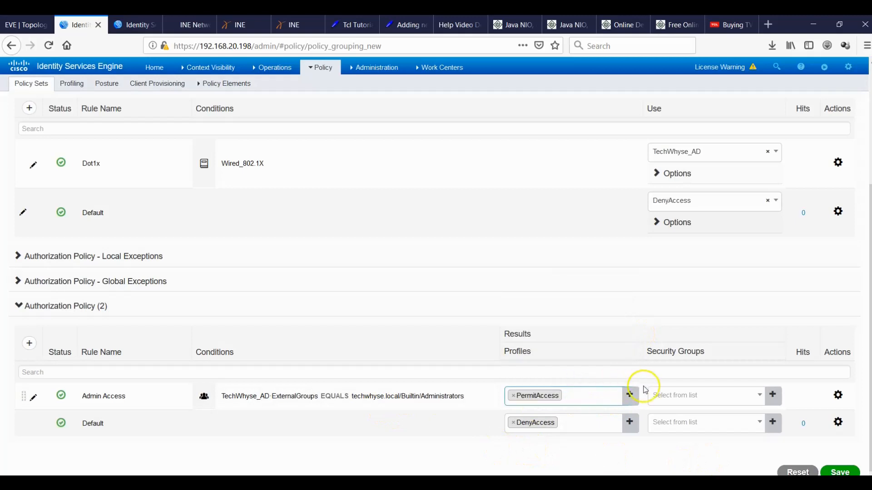
{"action": "left_click", "coordinate": [835, 473]}
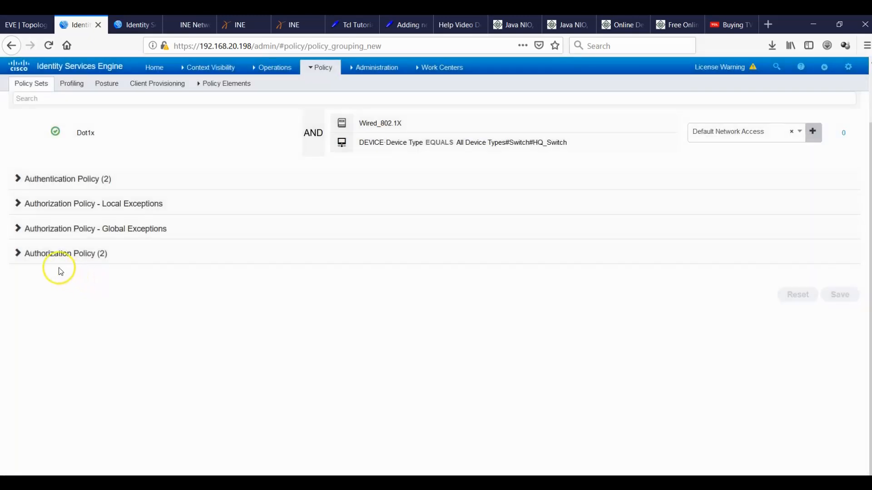
Expand Authorization Policy (2) to review the Admin Access (PermitAccess) and Default (DenyAccess) rules.
{"action": "left_click", "coordinate": [24, 254]}
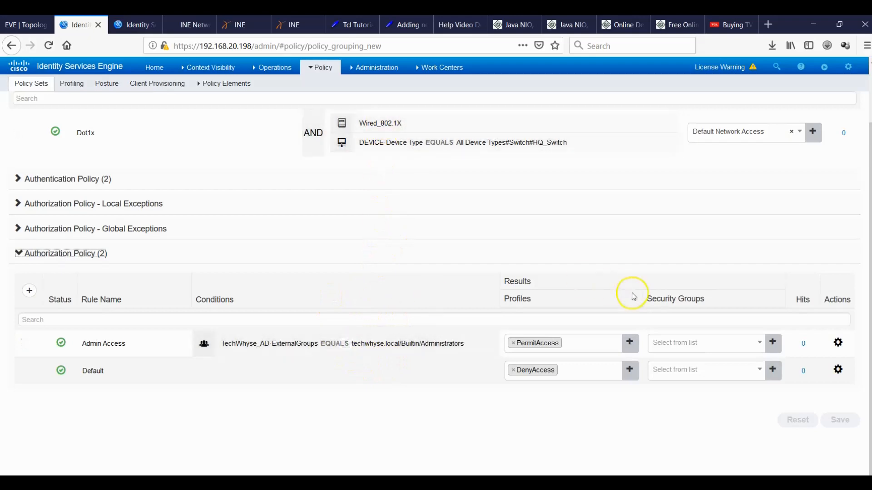
{"action": "scroll", "coordinate": [868, 267], "scroll_direction": "up", "scroll_amount": 1}
{"action": "scroll", "coordinate": [868, 268], "scroll_direction": "up", "scroll_amount": 2}
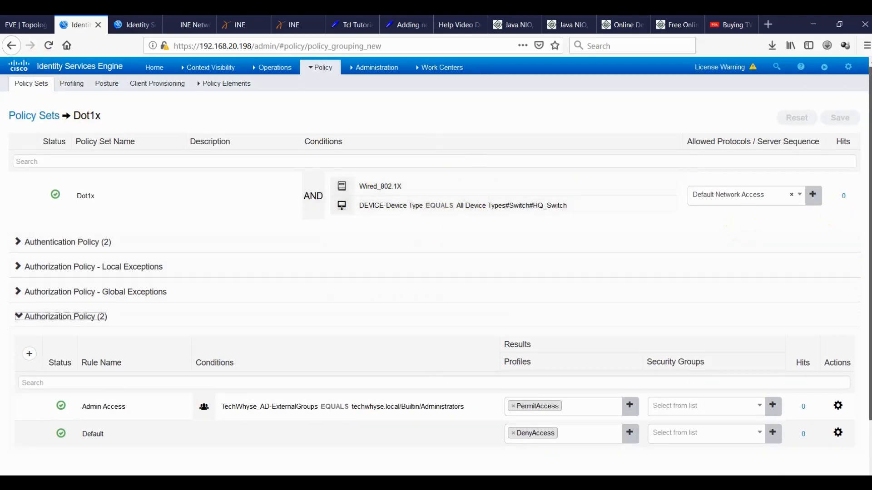
{"action": "scroll", "coordinate": [325, 295], "scroll_direction": "down", "scroll_amount": 3}
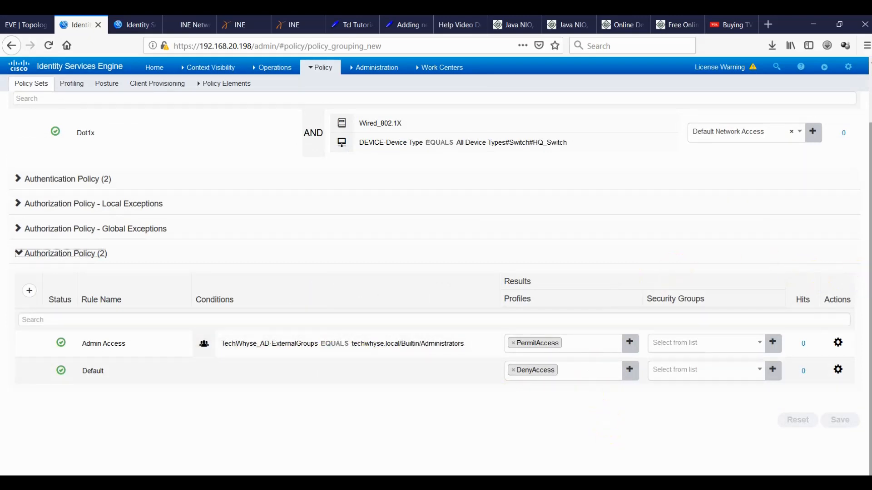
{"action": "scroll", "coordinate": [863, 268], "scroll_direction": "up", "scroll_amount": 2}
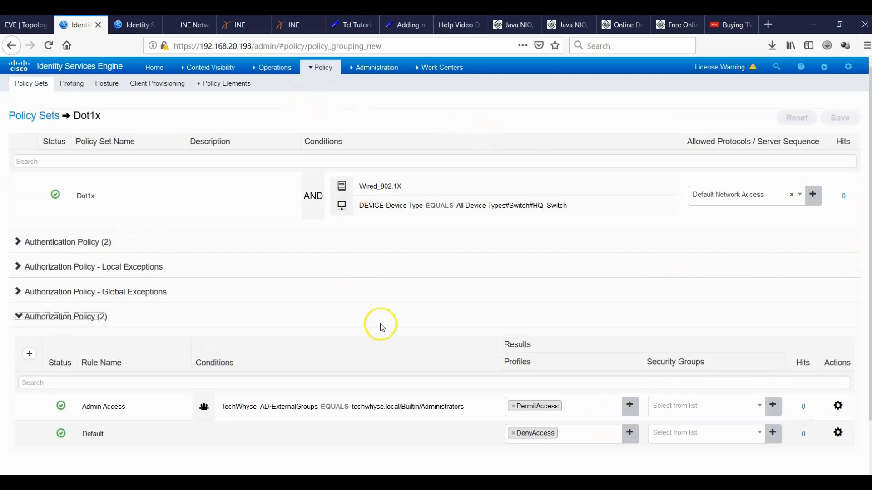
On the switch, check the current AAA configuration and enable aaa new-model.
{"action": "key", "text": "alt+Tab"}
{"action": "left_click", "coordinate": [581, 273]}
{"action": "key", "text": "Return"}
{"action": "key", "text": "Return"}
{"action": "key", "text": "Return"}
{"action": "type", "text": "d"}
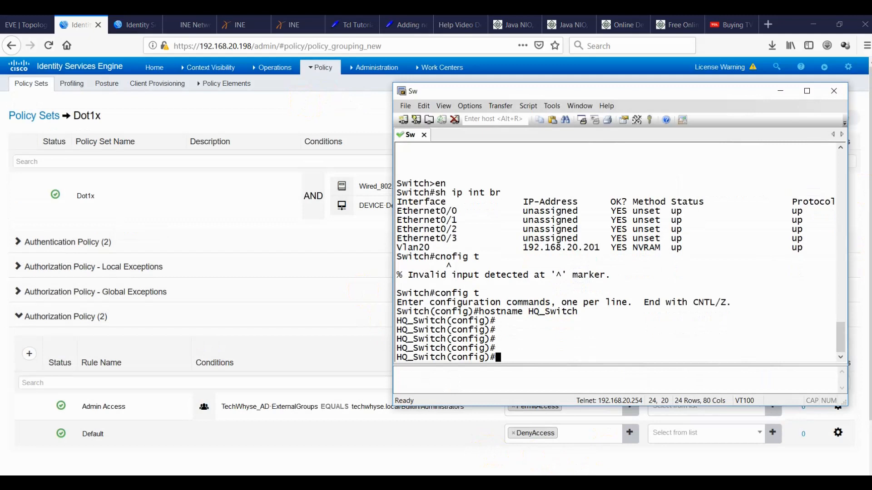
{"action": "type", "text": "o sh run aaa"}
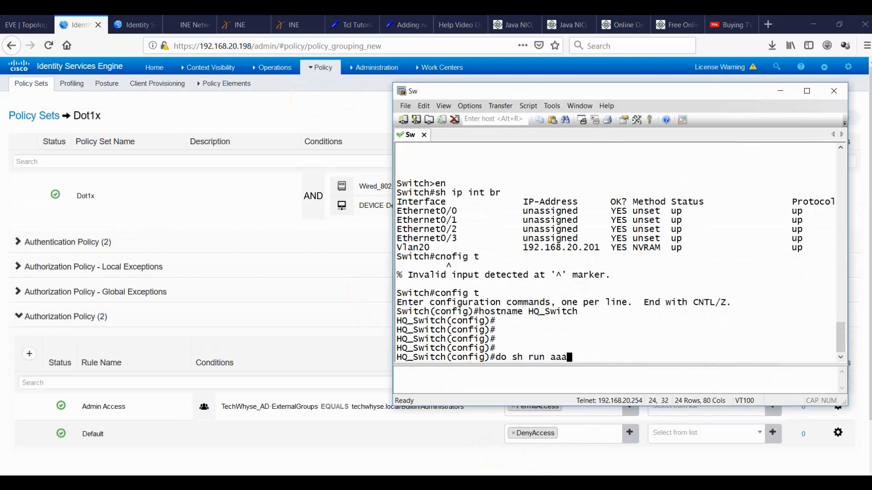
{"action": "key", "text": "Return"}
{"action": "type", "text": "aaa"}
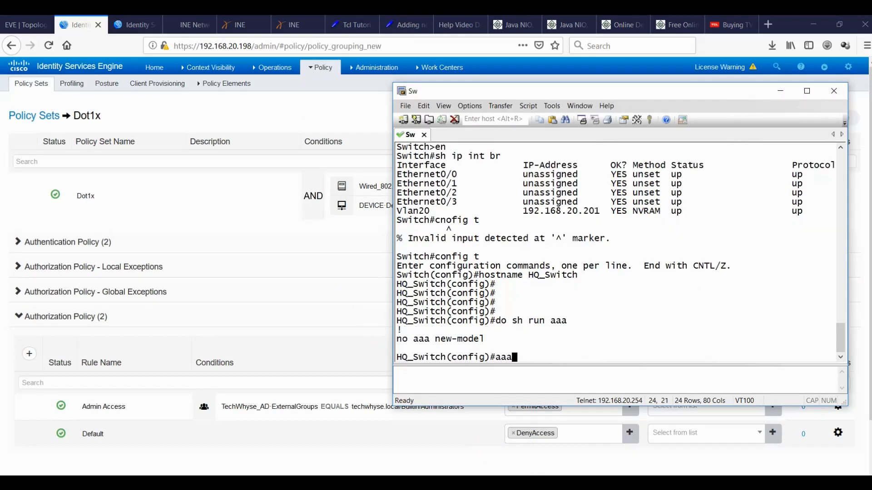
{"action": "type", "text": " new-model"}
{"action": "key", "text": "Return"}
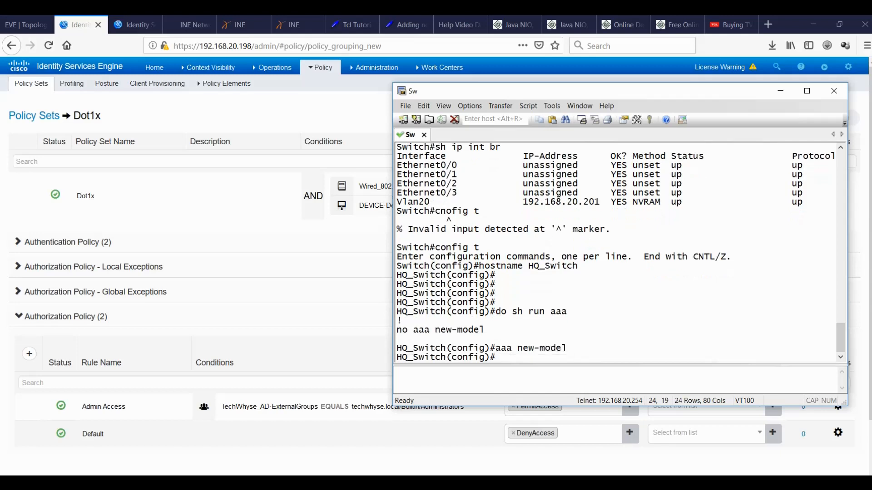
Define RADIUS server ISE at 192.168.20.198 with auth-port 1812, acct-port 1813 and a shared key.
{"action": "key", "text": "Return"}
{"action": "key", "text": "Return"}
{"action": "type", "text": "radius server"}
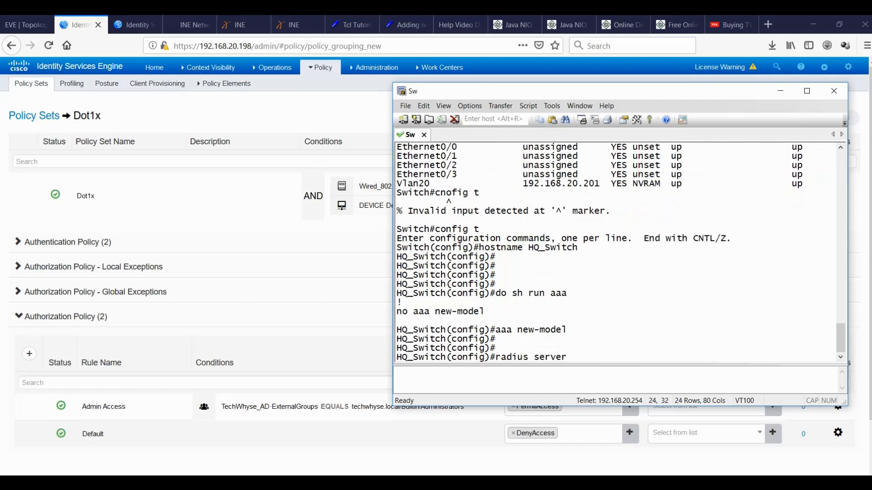
{"action": "type", "text": " ISE"}
{"action": "key", "text": "Return"}
{"action": "type", "text": "address ipv4"}
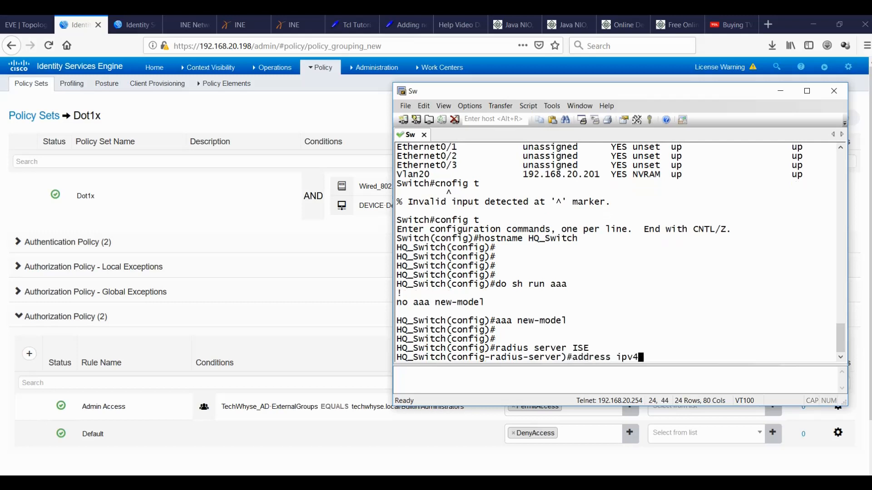
{"action": "type", "text": " 192.168.20."}
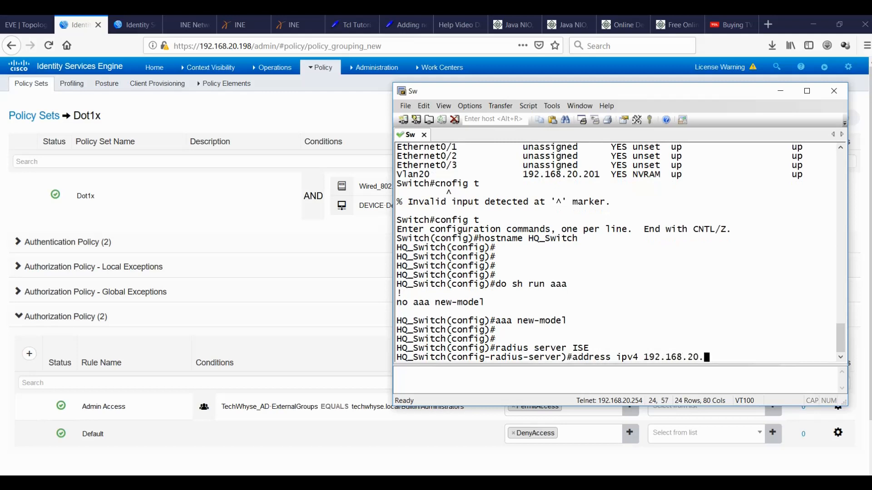
{"action": "type", "text": "198"}
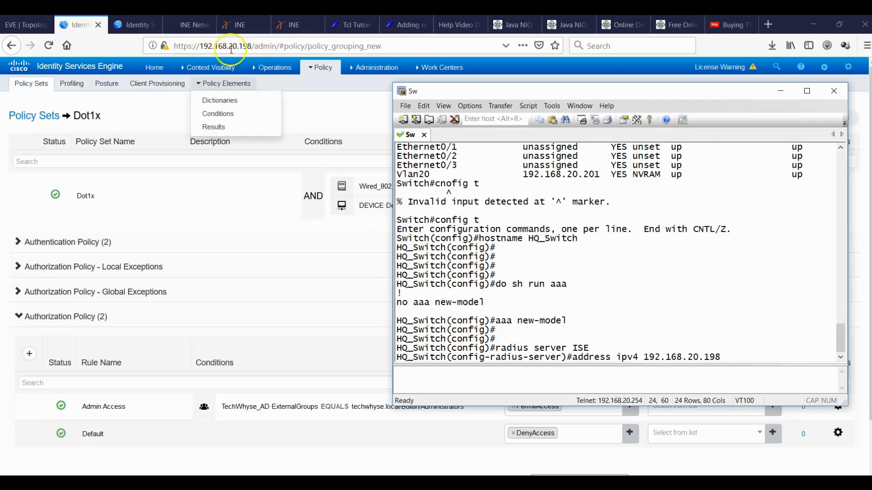
{"action": "type", "text": " auth-port 1812 "}
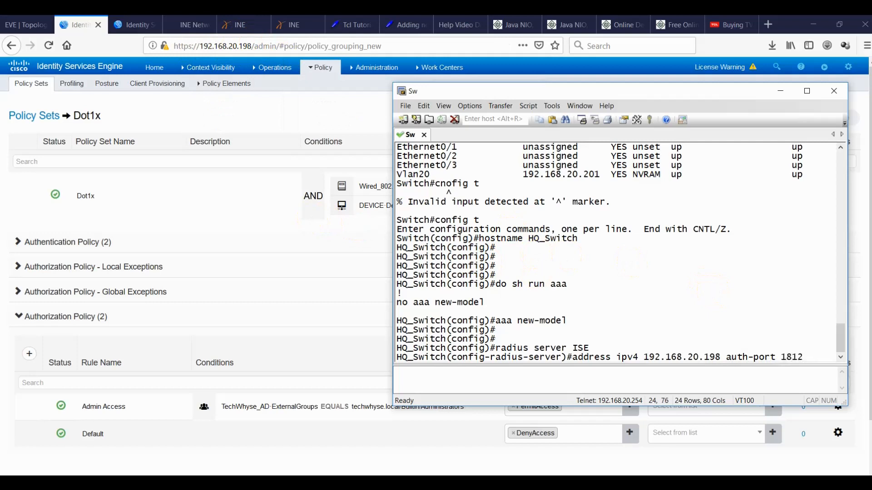
{"action": "type", "text": "acc"}
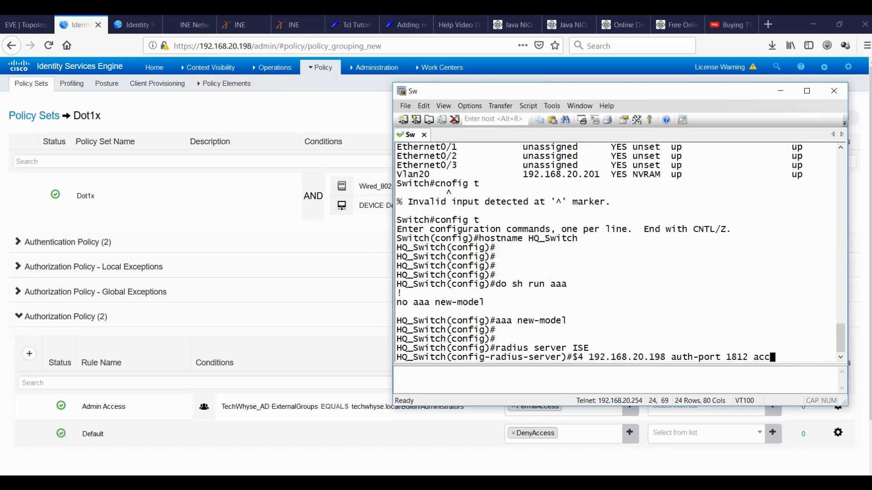
{"action": "key", "text": "Tab"}
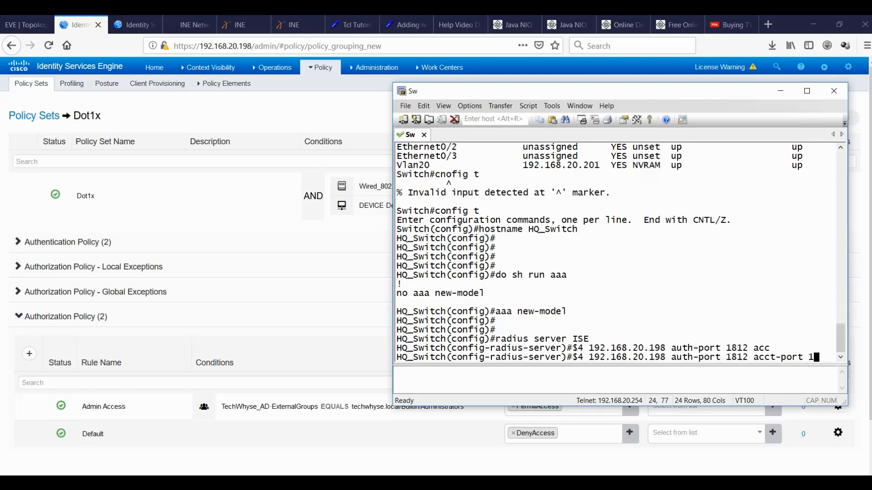
{"action": "type", "text": "1813"}
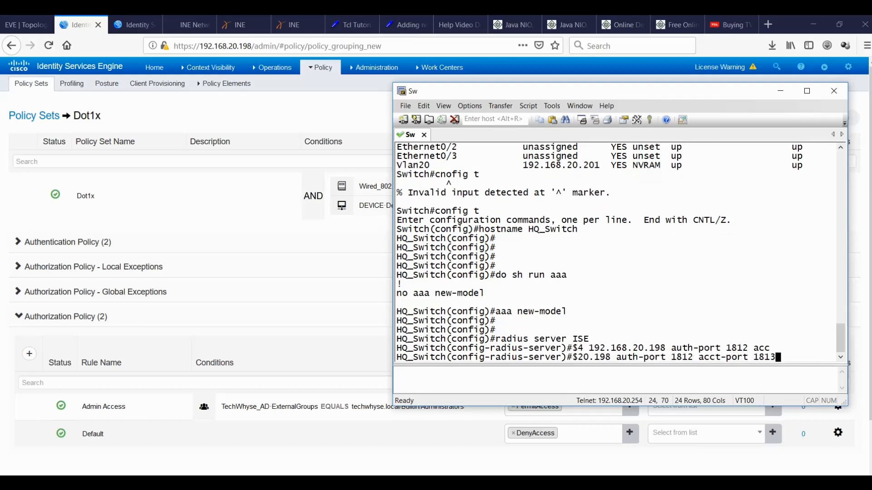
{"action": "key", "text": "Return"}
{"action": "type", "text": "key cisco"}
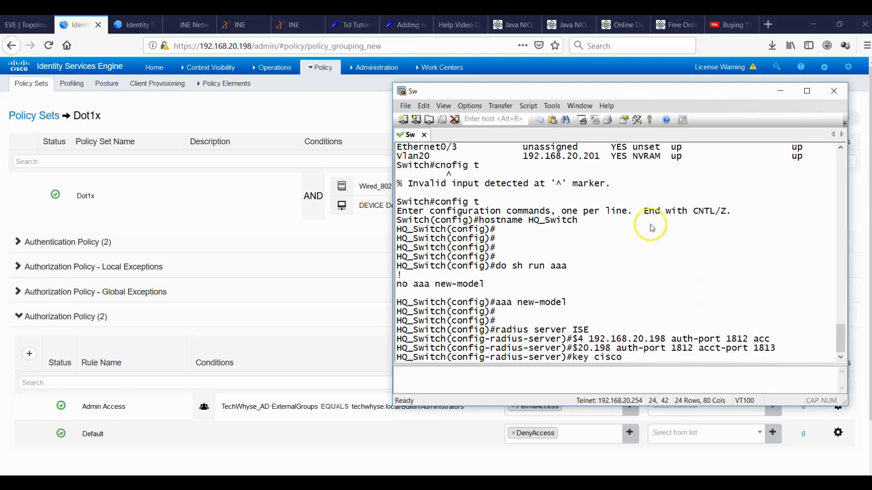
{"action": "left_click", "coordinate": [130, 21]}
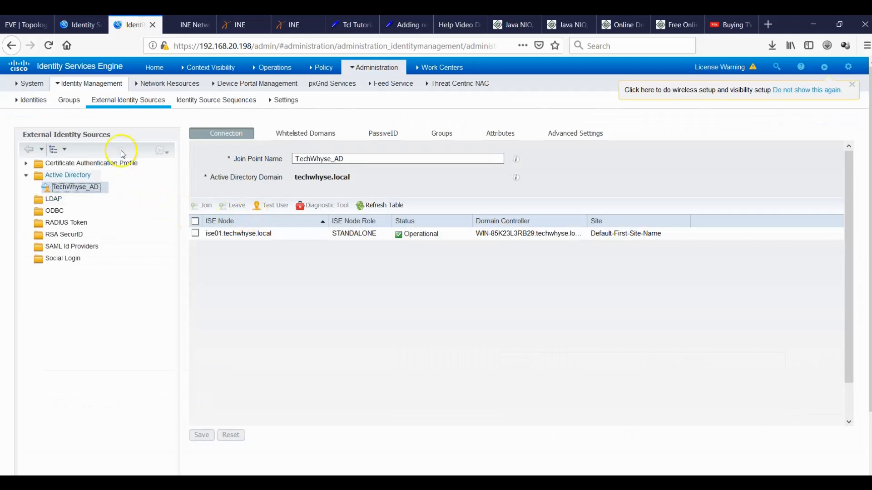
Open the HQ_Switch network device in ISE and show its RADIUS shared secret in plain text.
{"action": "mouse_move", "coordinate": [389, 69]}
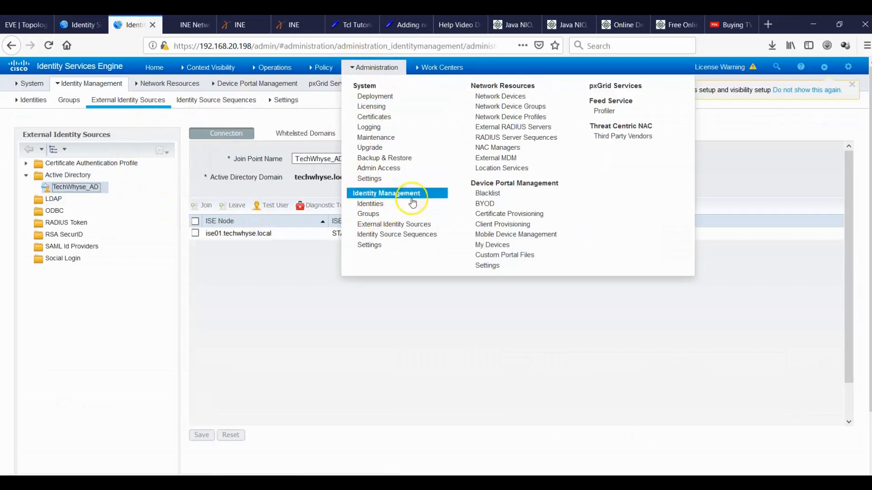
{"action": "left_click", "coordinate": [501, 88]}
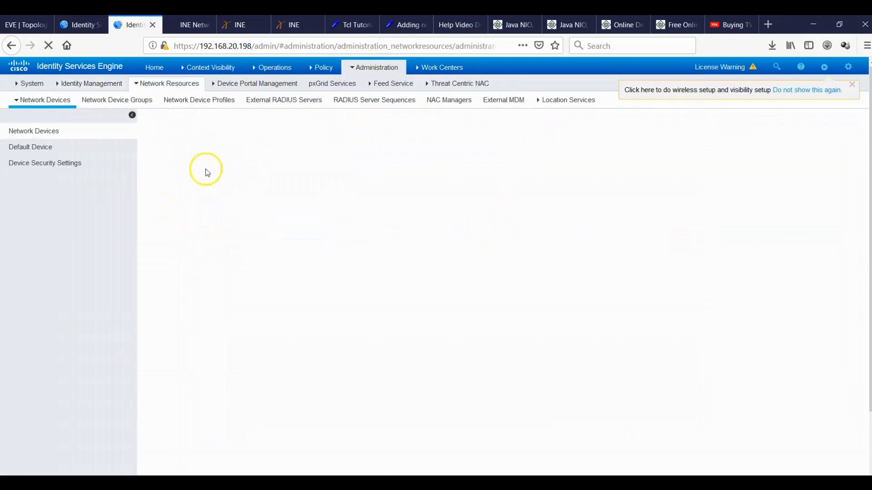
{"action": "left_click", "coordinate": [184, 187]}
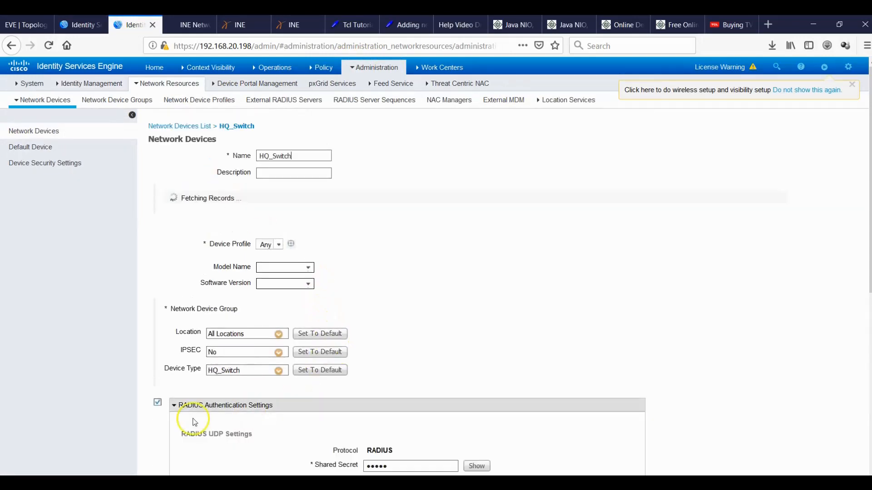
{"action": "scroll", "coordinate": [619, 366], "scroll_direction": "down", "scroll_amount": 3}
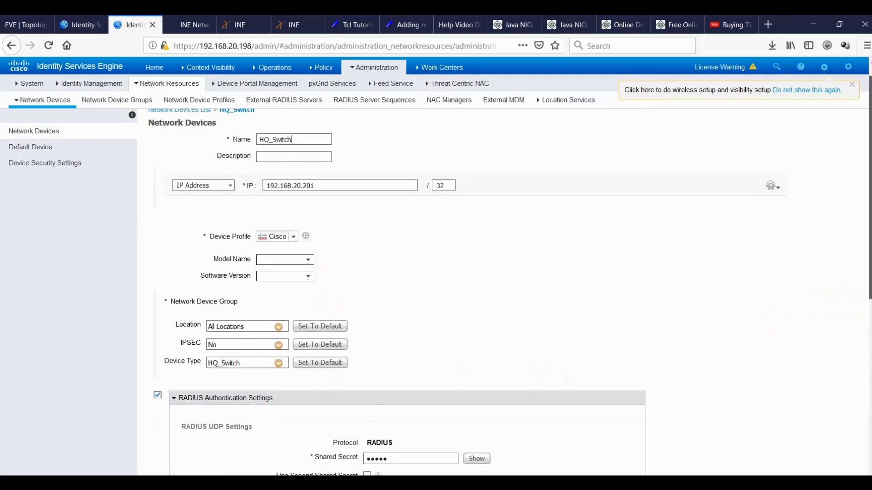
{"action": "left_click", "coordinate": [477, 400]}
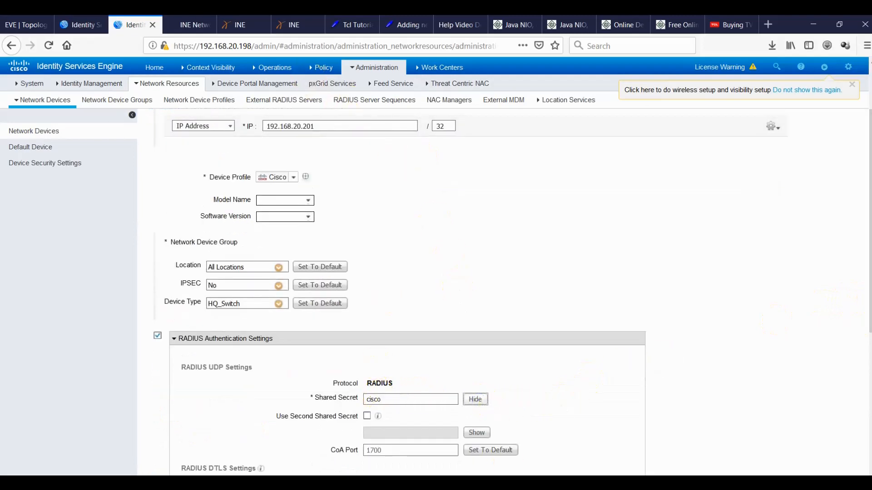
{"action": "key", "text": "alt+Tab"}
Submit the RADIUS server ISE shared key and leave the server configuration.
{"action": "key", "text": "Return"}
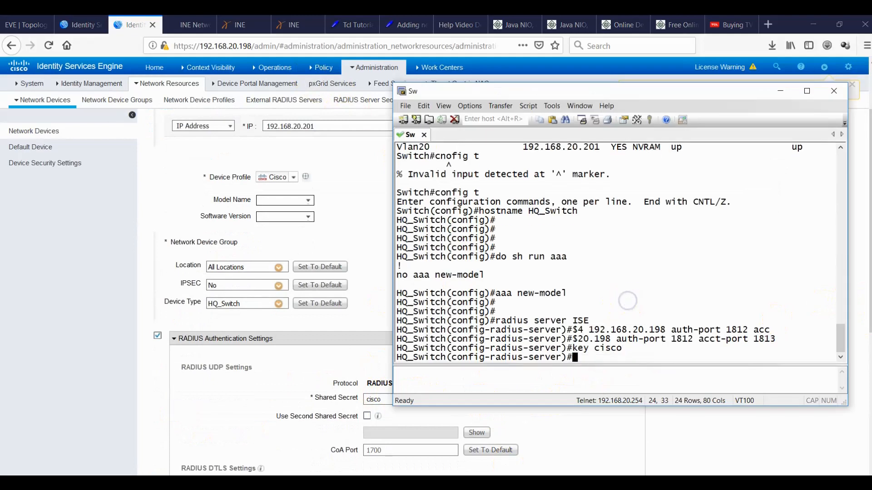
{"action": "type", "text": "exit"}
{"action": "key", "text": "Return"}
{"action": "key", "text": "Return"}
{"action": "key", "text": "Return"}
Create RADIUS server group ISE with server name ISE as its member.
{"action": "type", "text": "aa "}
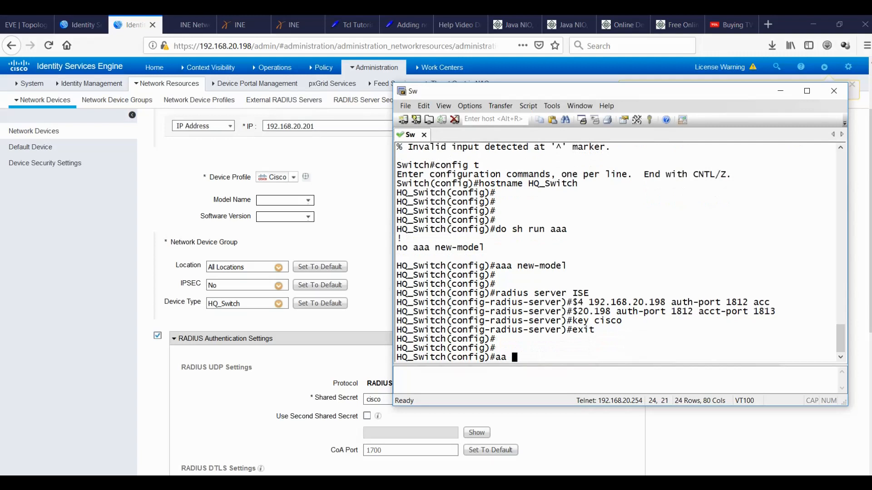
{"action": "type", "text": "a group"}
{"action": "type", "text": "server ra"}
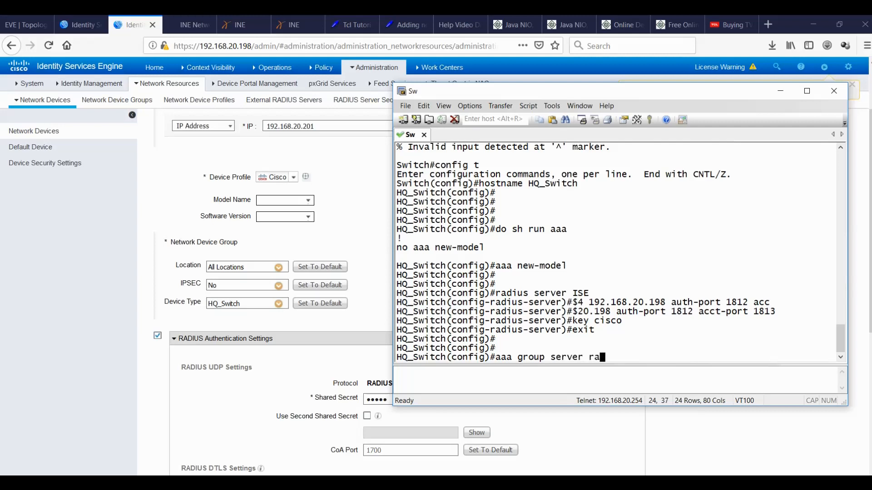
{"action": "type", "text": "dius ISE"}
{"action": "key", "text": "Return"}
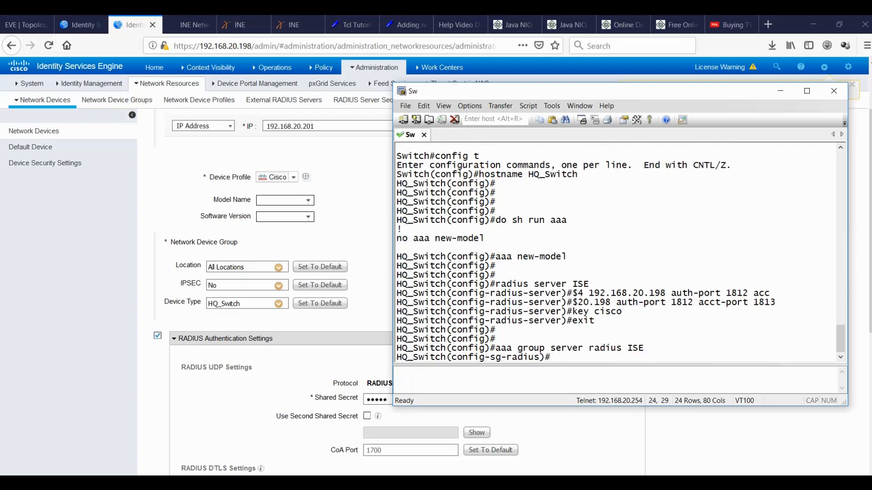
{"action": "type", "text": "server anme"}
{"action": "key", "text": "BackSpace"}
{"action": "key", "text": "BackSpace"}
{"action": "key", "text": "BackSpace"}
{"action": "key", "text": "BackSpace"}
{"action": "type", "text": "name"}
{"action": "type", "text": "ISE"}
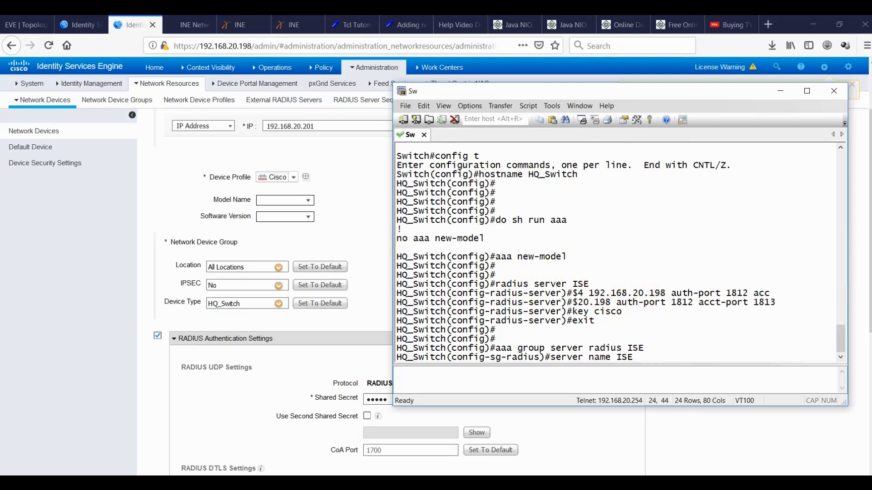
{"action": "key", "text": "Return"}
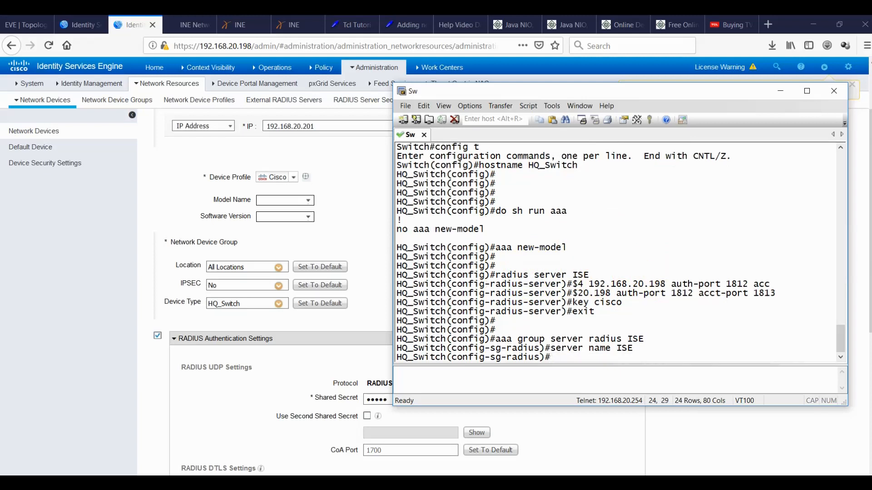
{"action": "type", "text": "exit"}
{"action": "key", "text": "Return"}
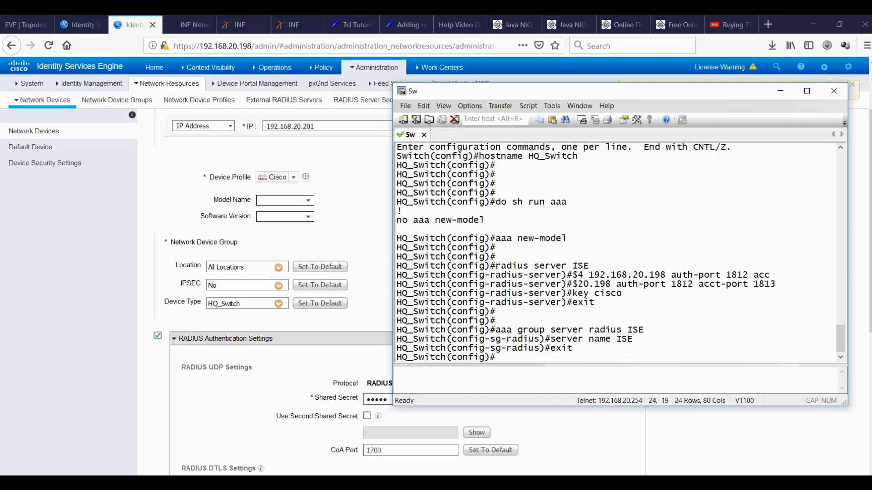
{"action": "key", "text": "Return"}
{"action": "key", "text": "Return"}
{"action": "key", "text": "Return"}
Point dot1x authentication and network authorization defaults at group ISE.
{"action": "type", "text": "aaa authentication dot1x"}
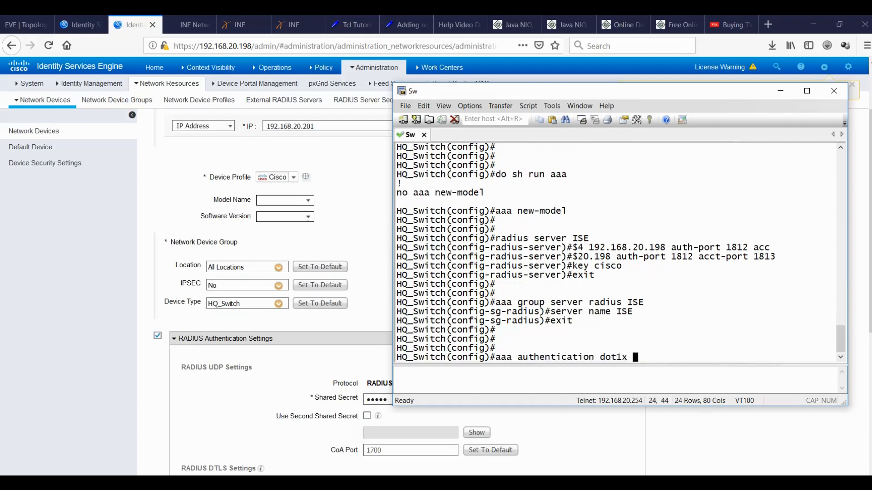
{"action": "type", "text": " default group"}
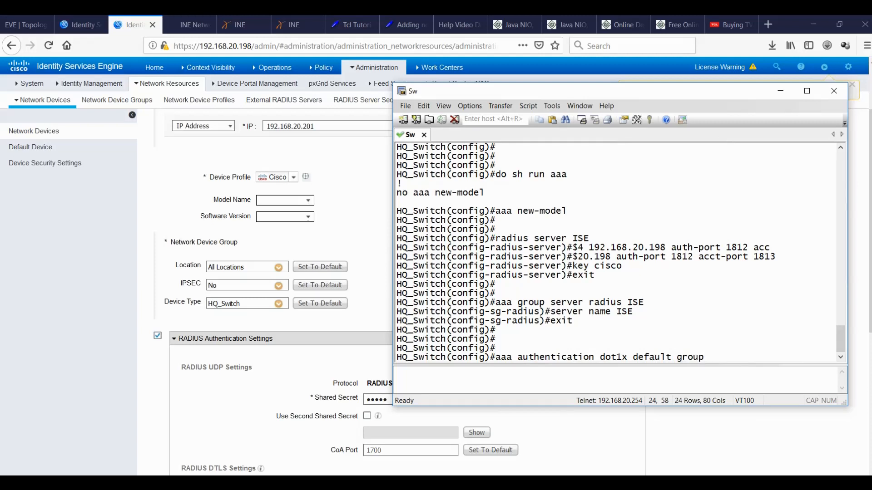
{"action": "type", "text": " ?"}
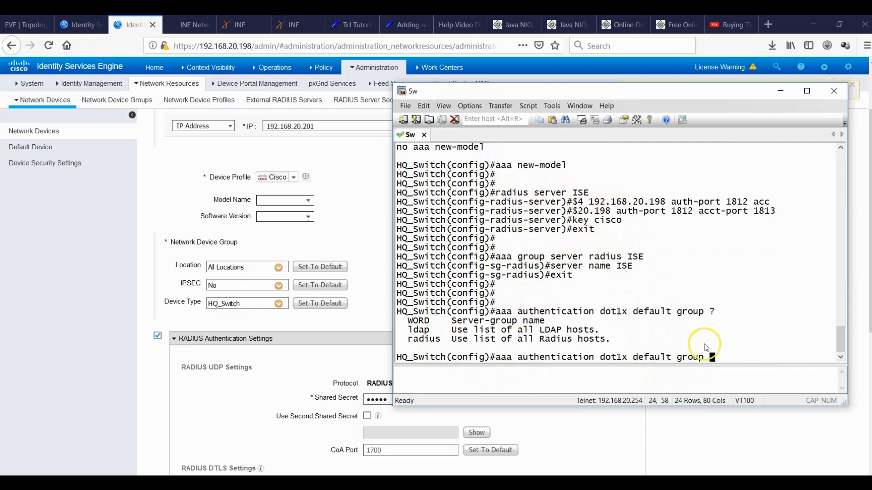
{"action": "type", "text": "ISE"}
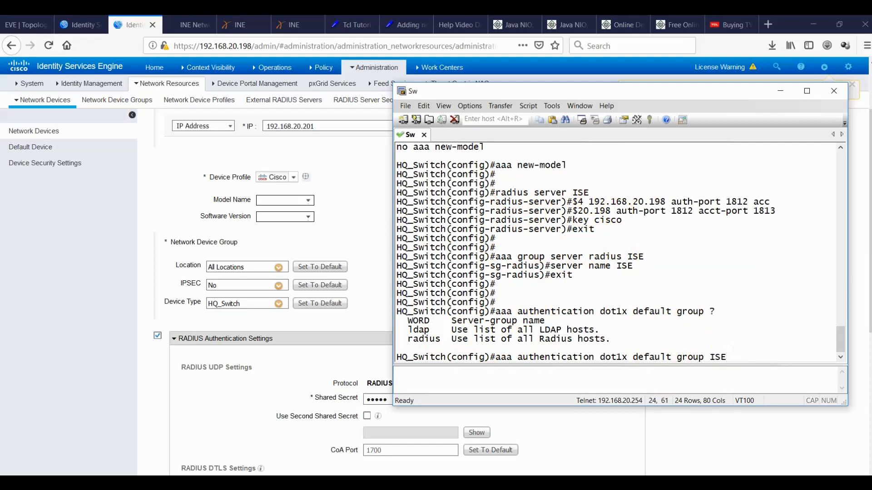
{"action": "key", "text": "Return"}
{"action": "type", "text": "aaa authorization network default group ISE"}
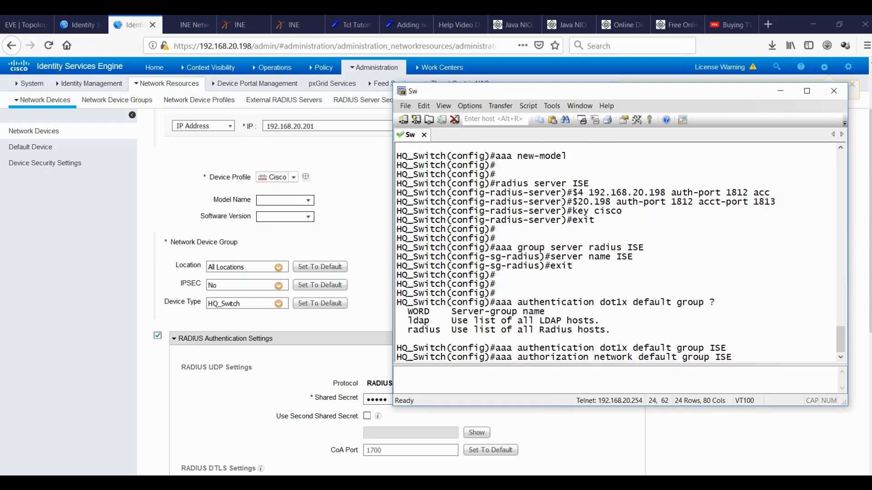
{"action": "key", "text": "Return"}
Set start-stop dot1x accounting to group ISE and enter dot1x system-auth-control.
{"action": "type", "text": "aaa"}
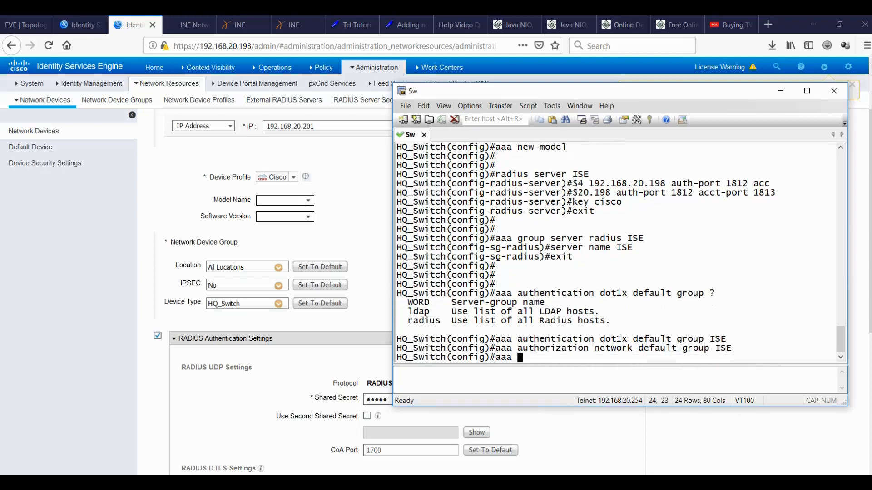
{"action": "type", "text": " accounting "}
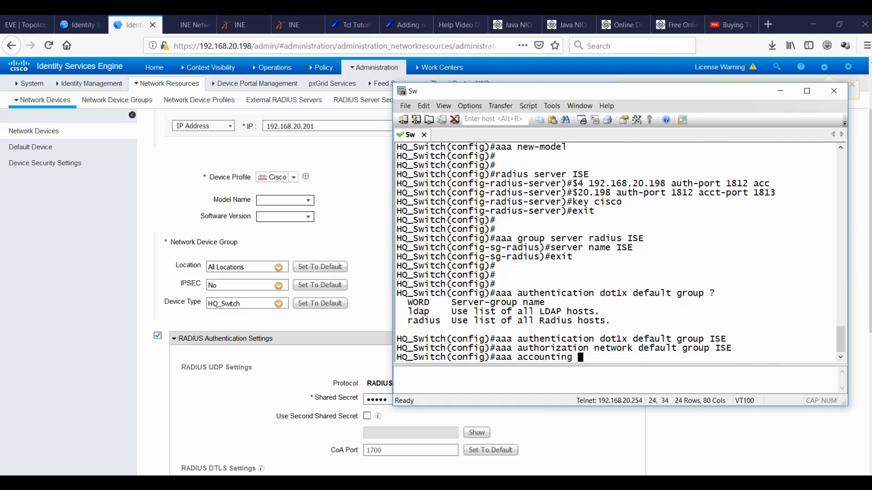
{"action": "type", "text": "defau"}
{"action": "key", "text": "BackSpace"}
{"action": "key", "text": "BackSpace"}
{"action": "key", "text": "BackSpace"}
{"action": "key", "text": "BackSpace"}
{"action": "key", "text": "BackSpace"}
{"action": "type", "text": "1x default s"}
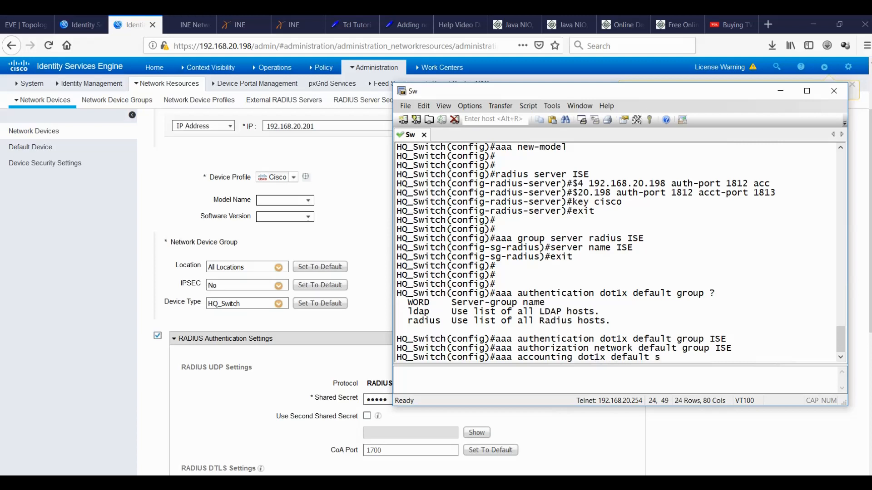
{"action": "type", "text": "tart-stop group ISE"}
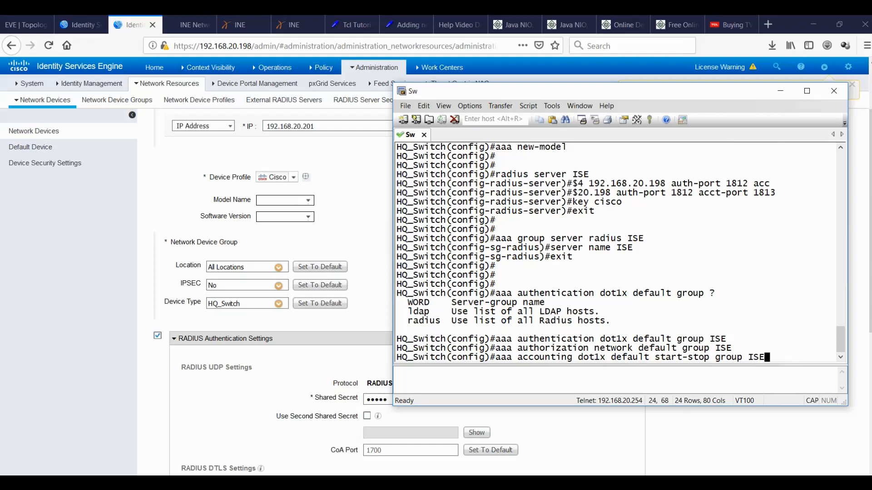
{"action": "key", "text": "Return"}
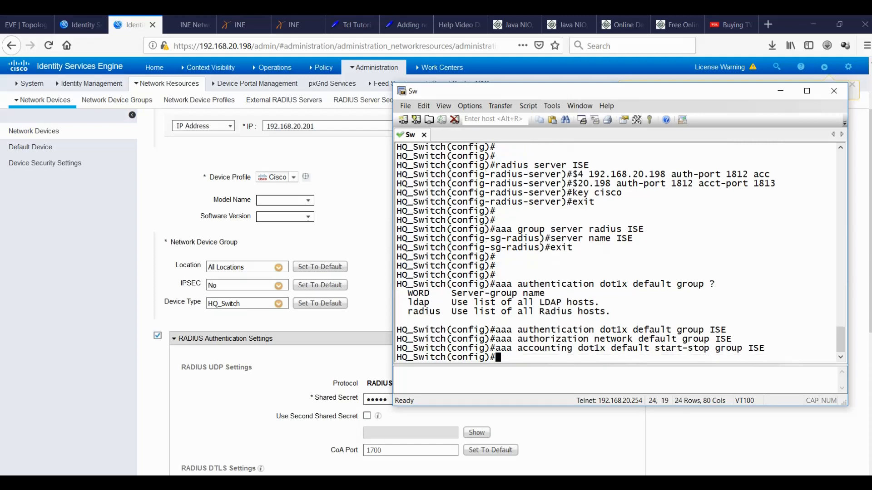
{"action": "type", "text": "dot1x sys"}
{"action": "key", "text": "Tab"}
Enable dot1x system-auth-control and ip device tracking, then begin aaa server radius dynamic-author.
{"action": "key", "text": "Return"}
{"action": "type", "text": "i"}
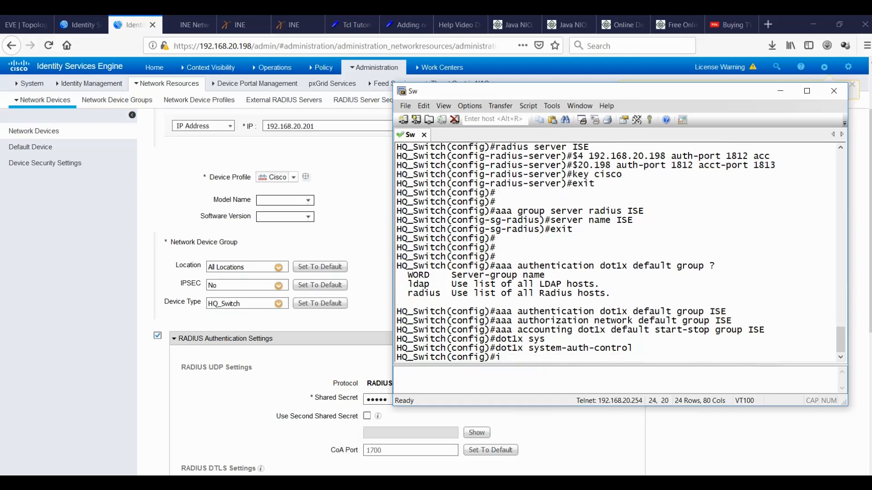
{"action": "type", "text": "p device tracking"}
{"action": "key", "text": "Return"}
{"action": "type", "text": "radius"}
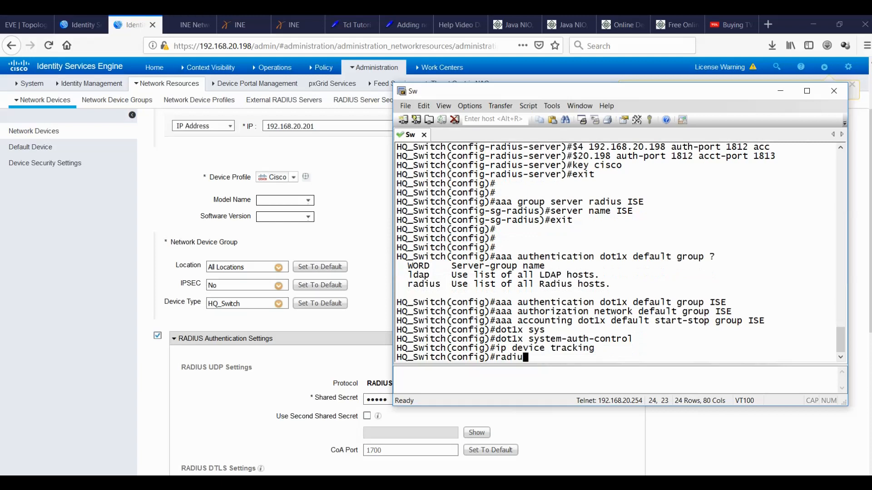
{"action": "key", "text": "BackSpace"}
{"action": "key", "text": "BackSpace"}
{"action": "key", "text": "BackSpace"}
{"action": "key", "text": "BackSpace"}
{"action": "key", "text": "BackSpace"}
{"action": "key", "text": "BackSpace"}
{"action": "type", "text": "a"}
{"action": "type", "text": "aa server"}
{"action": "type", "text": " ?radiu"}
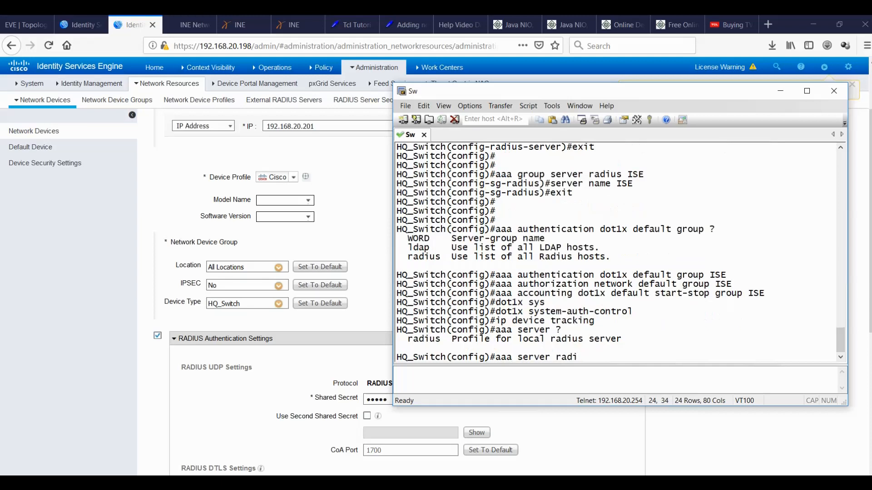
{"action": "type", "text": "s sdynam"}
Under aaa server radius dynamic-author, add client 192.168.20.198 with its server key.
{"action": "key", "text": "Tab"}
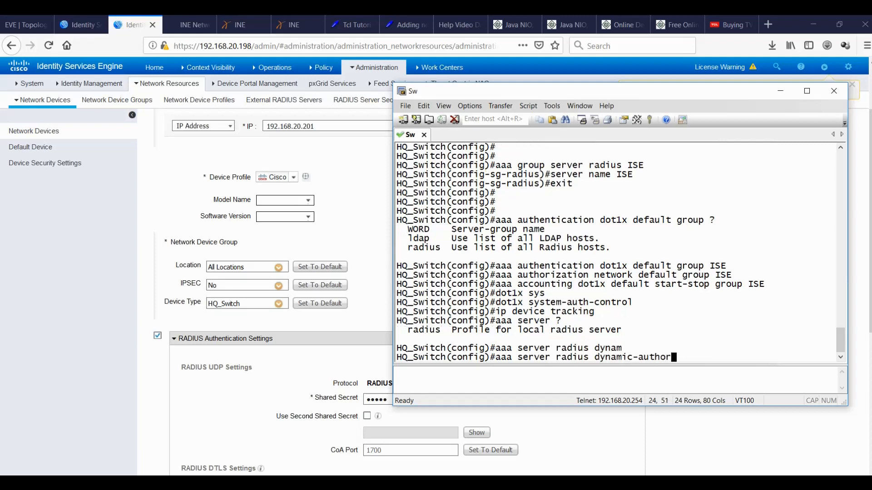
{"action": "key", "text": "Return"}
{"action": "type", "text": "clinet"}
{"action": "key", "text": "BackSpace"}
{"action": "key", "text": "BackSpace"}
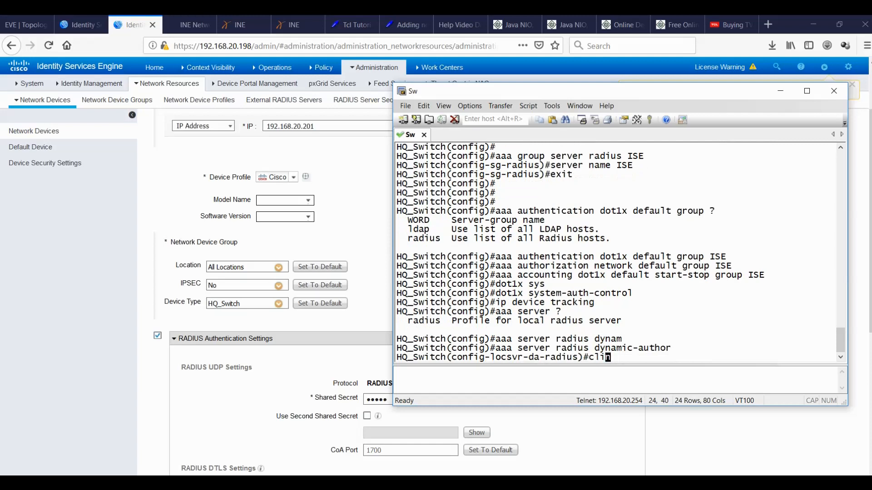
{"action": "type", "text": "ent 192.168.20."}
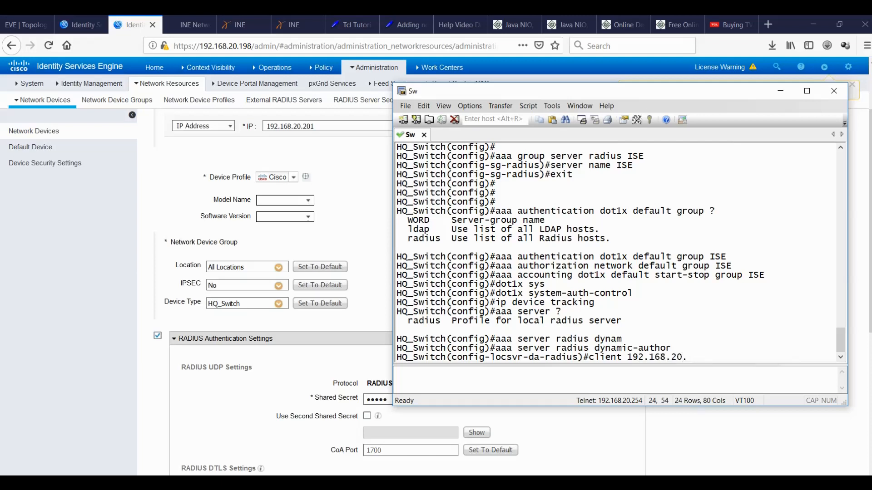
{"action": "type", "text": "198 server-key cisco"}
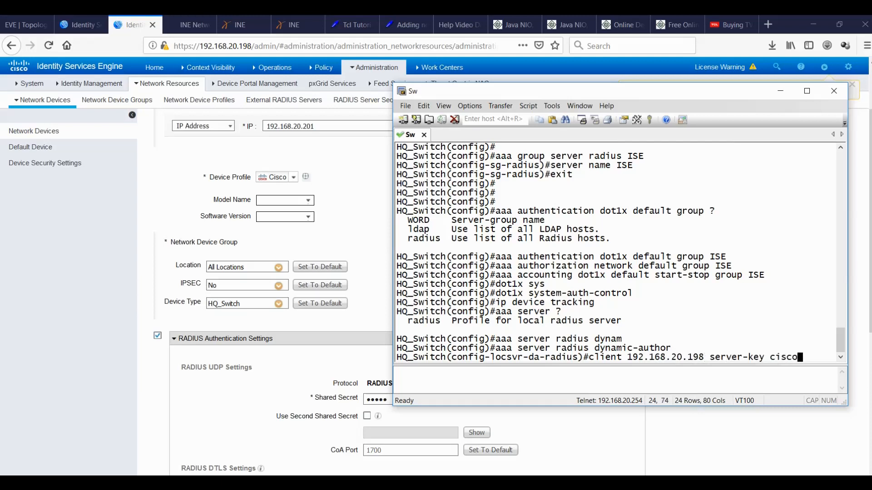
{"action": "key", "text": "Return"}
{"action": "type", "text": "exit"}
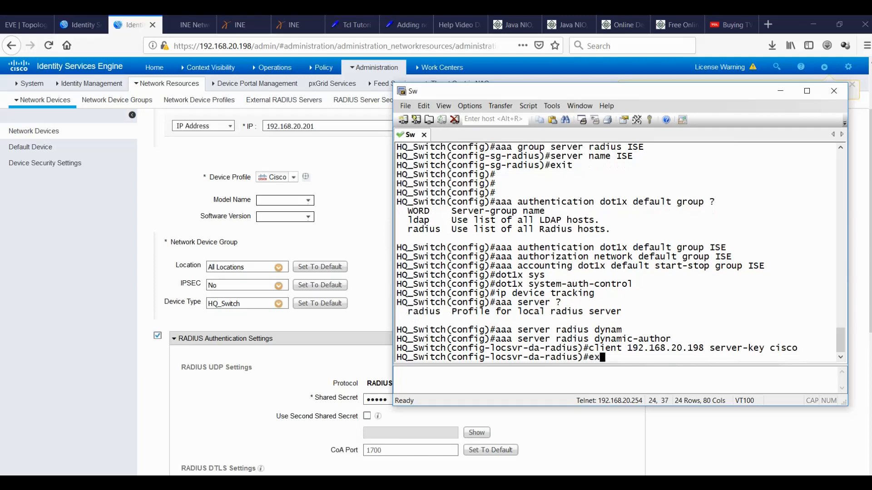
{"action": "key", "text": "Return"}
{"action": "key", "text": "Return"}
{"action": "key", "text": "Return"}
Apply radius-server vsa send accounting and vsa send authentication after the short radius form is rejected.
{"action": "type", "text": "ra"}
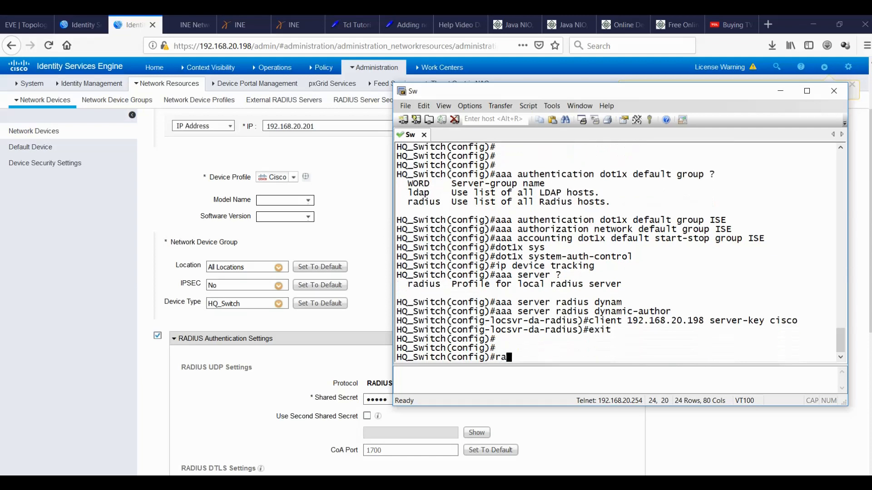
{"action": "type", "text": "dius vsa send accounting"}
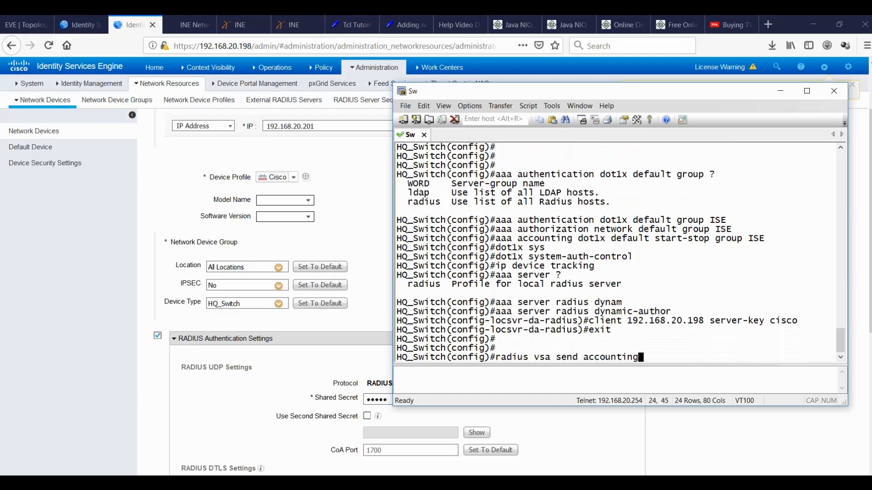
{"action": "key", "text": "Return"}
{"action": "type", "text": "radius-server"}
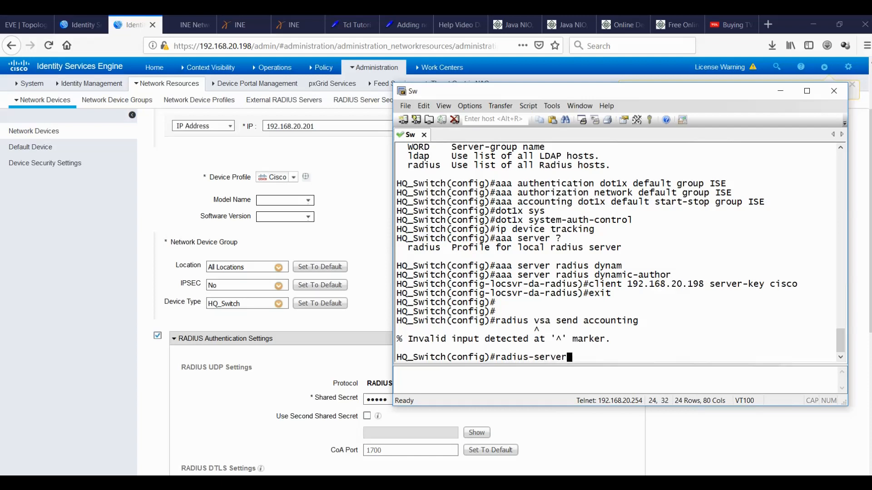
{"action": "type", "text": " vsa send accounting"}
{"action": "key", "text": "Return"}
{"action": "type", "text": "radius-serv"}
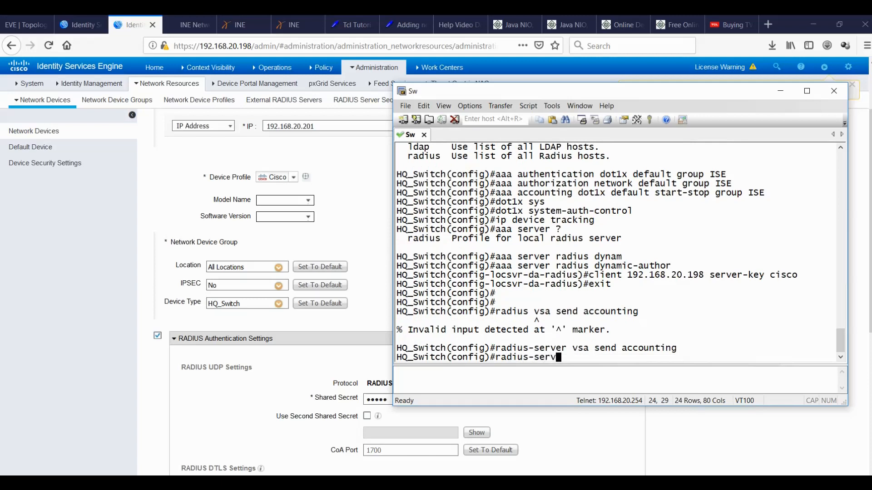
{"action": "type", "text": "er vsa send authentication"}
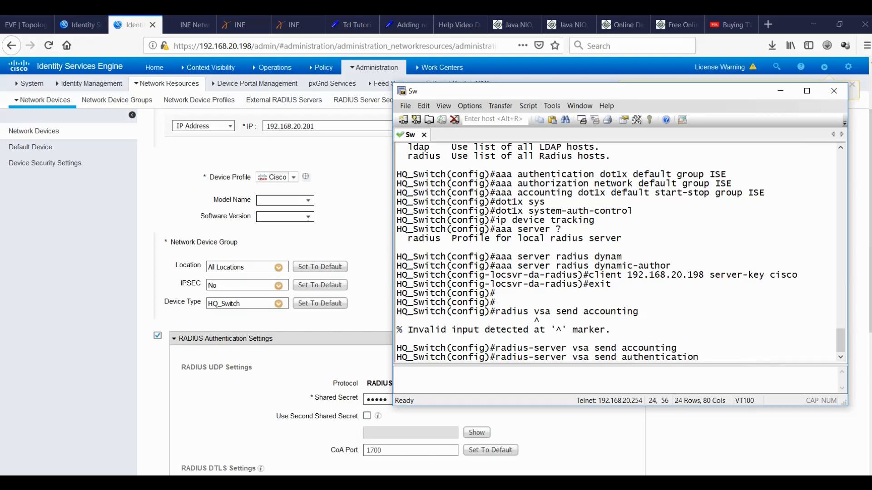
{"action": "key", "text": "Return"}
{"action": "type", "text": "radiu"}
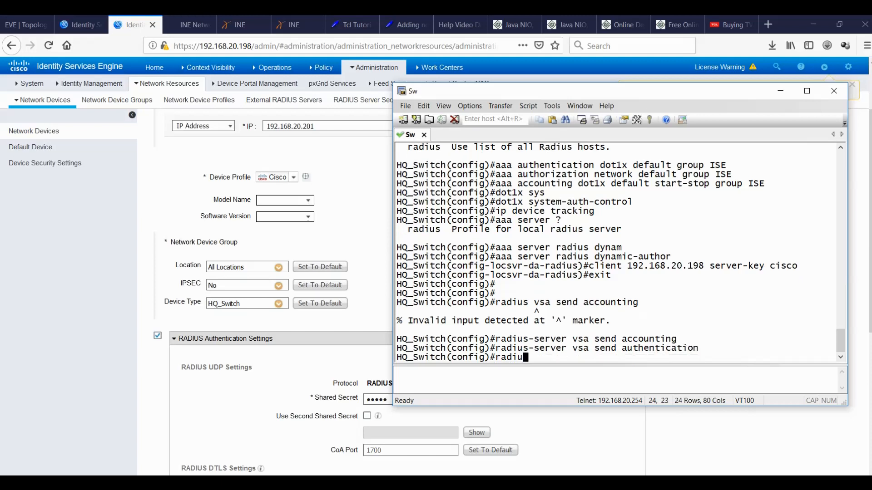
{"action": "type", "text": "s-server attributes"}
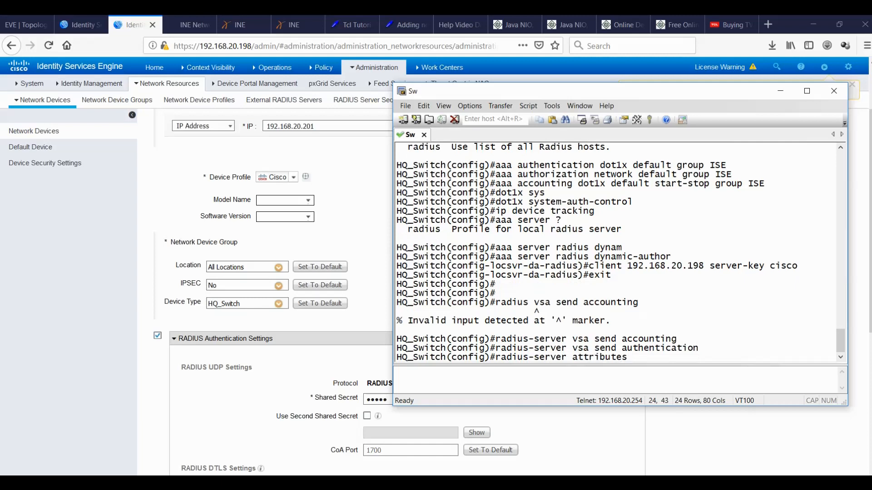
{"action": "type", "text": " 6"}
{"action": "type", "text": " on"}
Apply radius-server attribute 6 on-for-login-auth.
{"action": "key", "text": "Tab"}
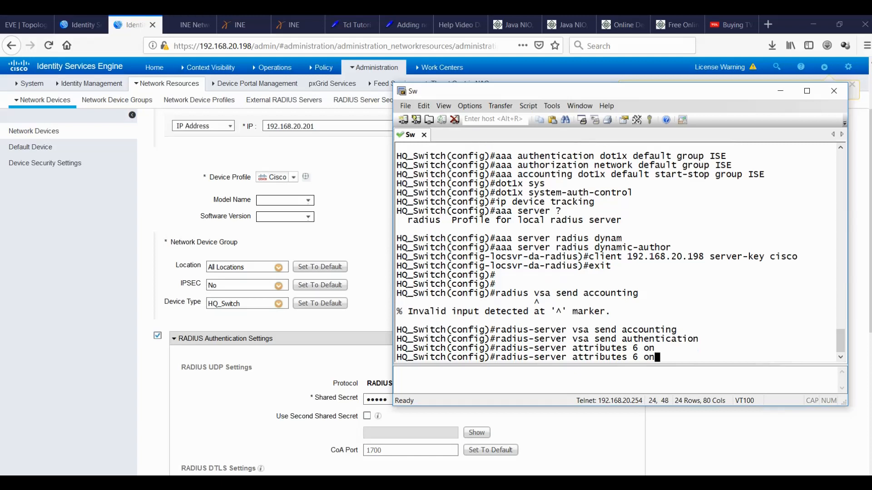
{"action": "key", "text": "Tab"}
{"action": "key", "text": "BackSpace"}
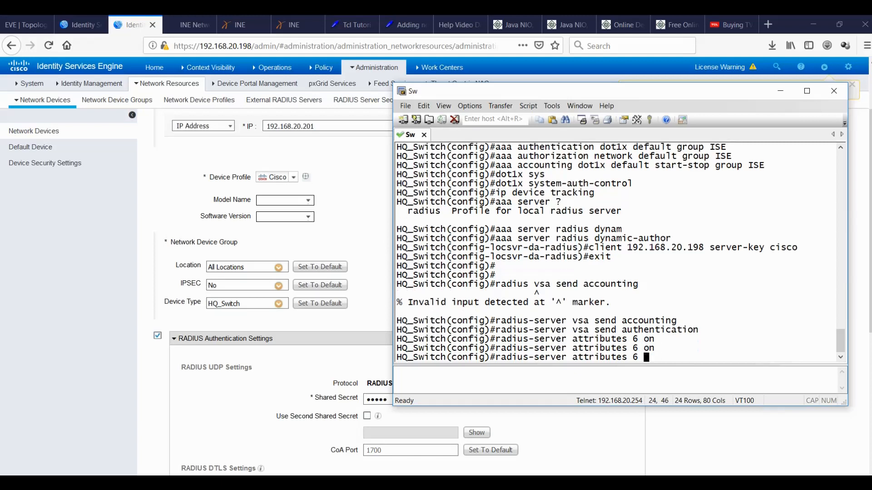
{"action": "type", "text": "?"}
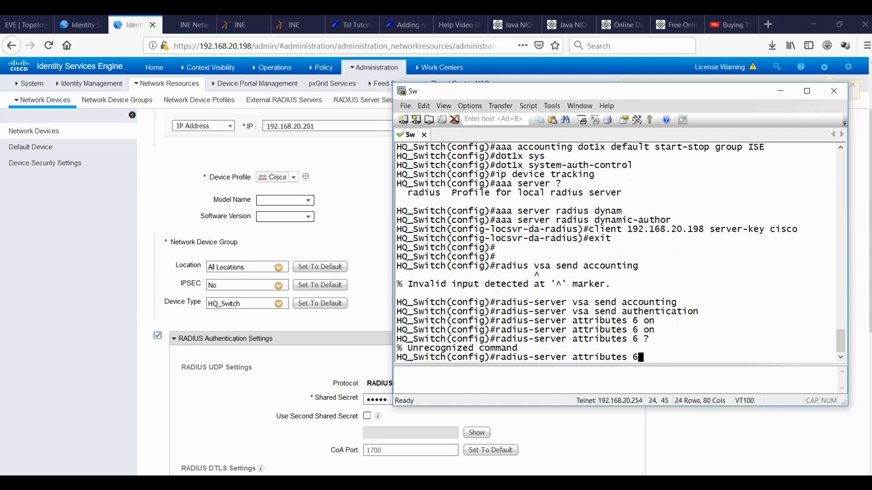
{"action": "key", "text": "BackSpace"}
{"action": "key", "text": "BackSpace"}
{"action": "key", "text": "BackSpace"}
{"action": "key", "text": "BackSpace"}
{"action": "key", "text": "BackSpace"}
{"action": "key", "text": "BackSpace"}
{"action": "key", "text": "BackSpace"}
{"action": "key", "text": "BackSpace"}
{"action": "key", "text": "BackSpace"}
{"action": "key", "text": "BackSpace"}
{"action": "key", "text": "BackSpace"}
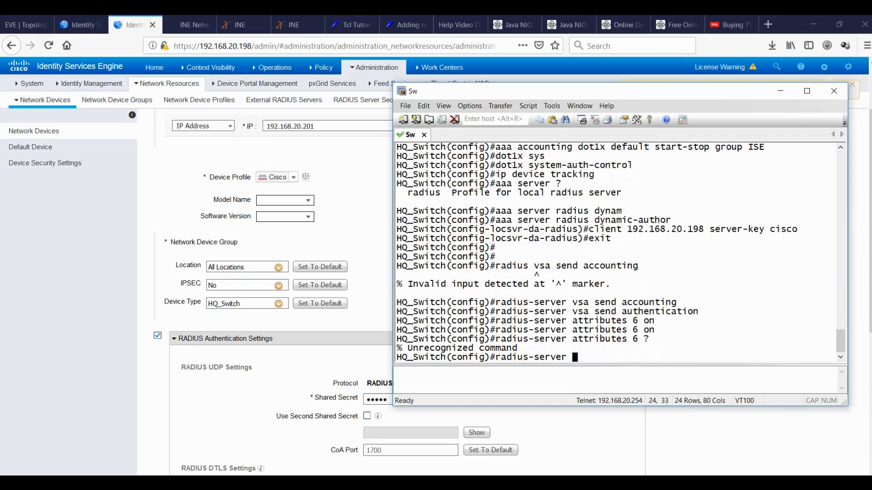
{"action": "type", "text": "att"}
{"action": "key", "text": "Tab"}
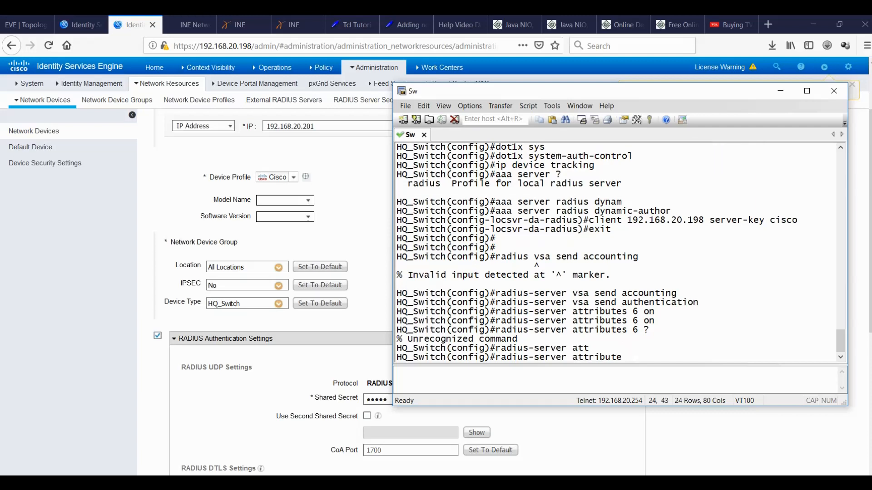
{"action": "type", "text": "6 on"}
{"action": "key", "text": "Tab"}
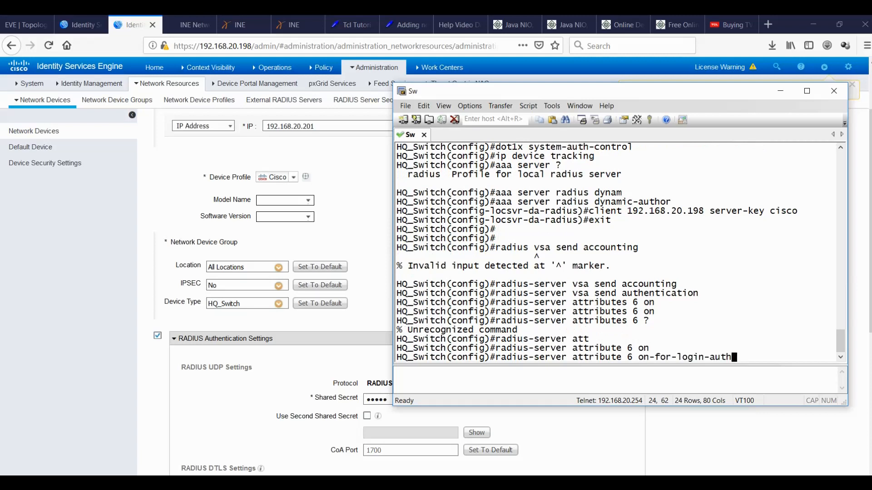
{"action": "key", "text": "Return"}
Apply radius-server attribute 8 include-in-access-req and attribute 25 access-request include.
{"action": "type", "text": "radius"}
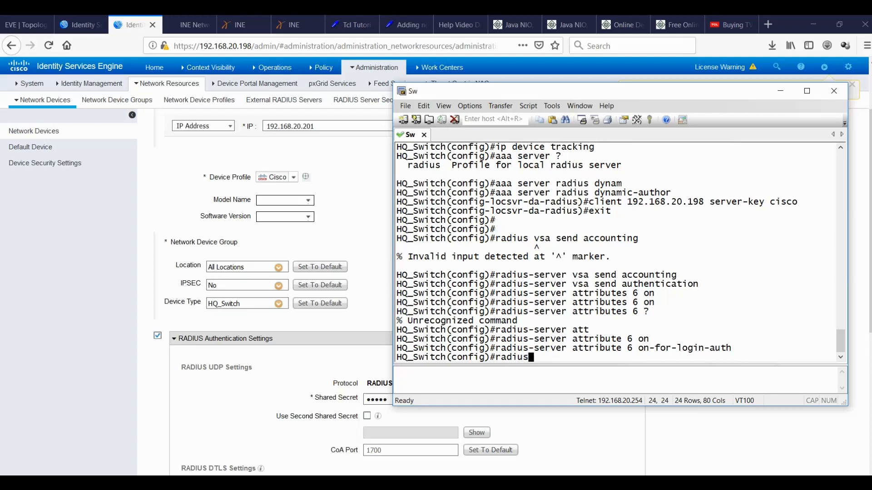
{"action": "type", "text": "-server attr"}
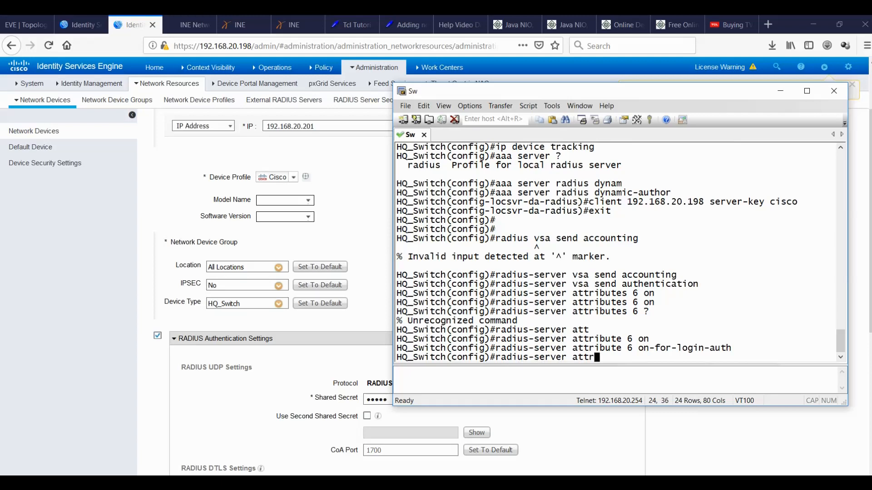
{"action": "type", "text": "ibute 8 in"}
{"action": "key", "text": "Tab"}
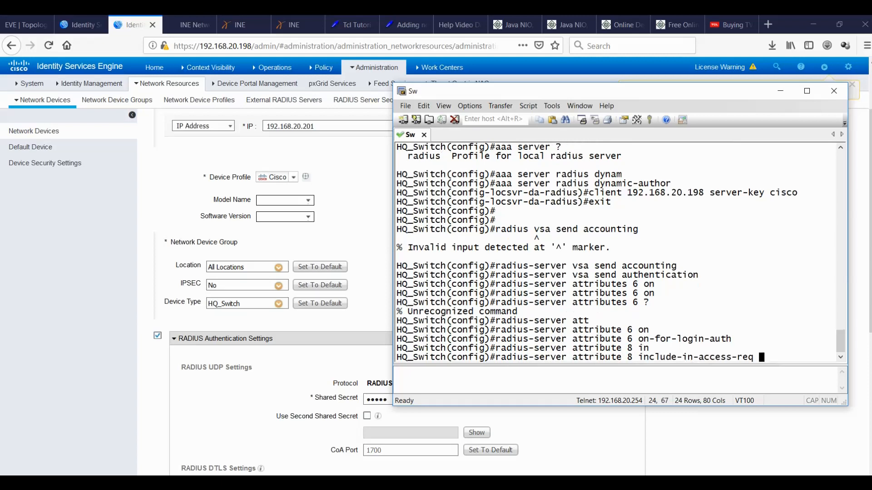
{"action": "key", "text": "Return"}
{"action": "type", "text": "radius"}
{"action": "key", "text": "BackSpace"}
{"action": "type", "text": "-server attribuer"}
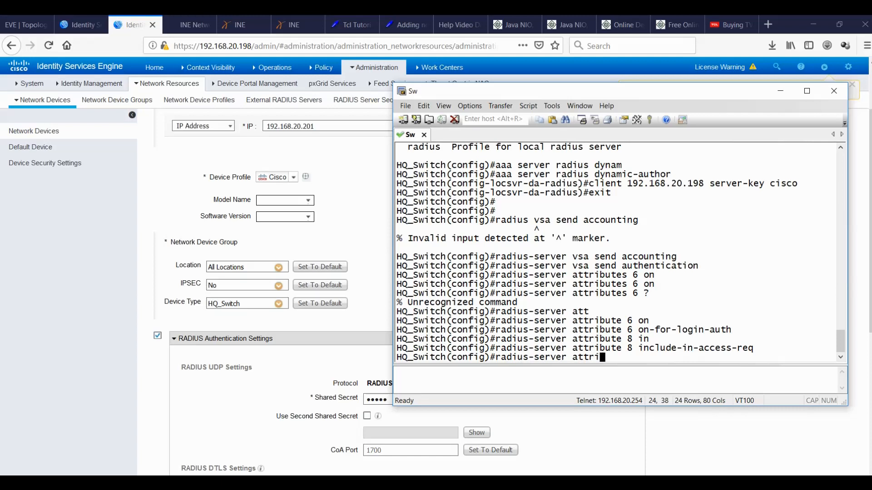
{"action": "key", "text": "BackSpace"}
{"action": "type", "text": "te 25?acce"}
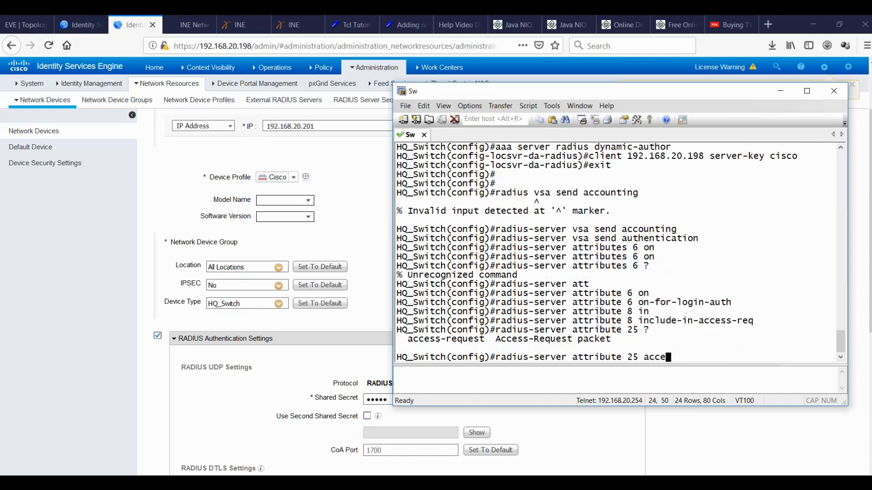
{"action": "key", "text": "Tab"}
{"action": "type", "text": "in"}
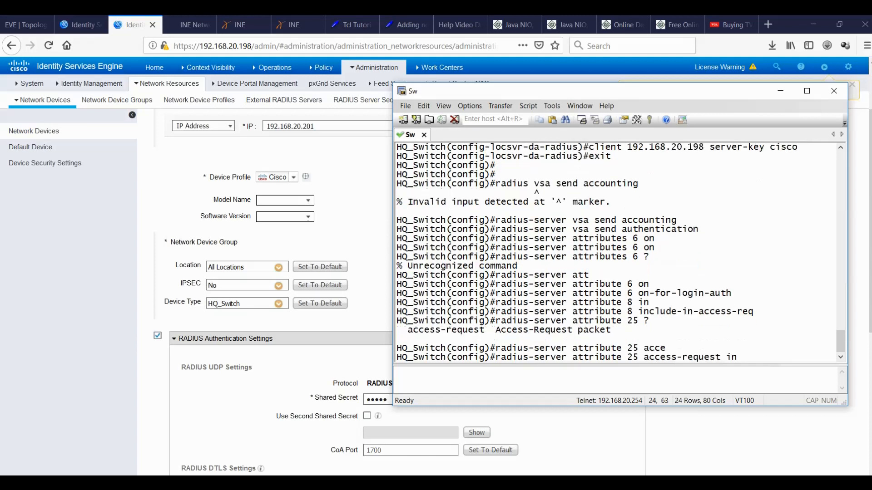
{"action": "key", "text": "Tab"}
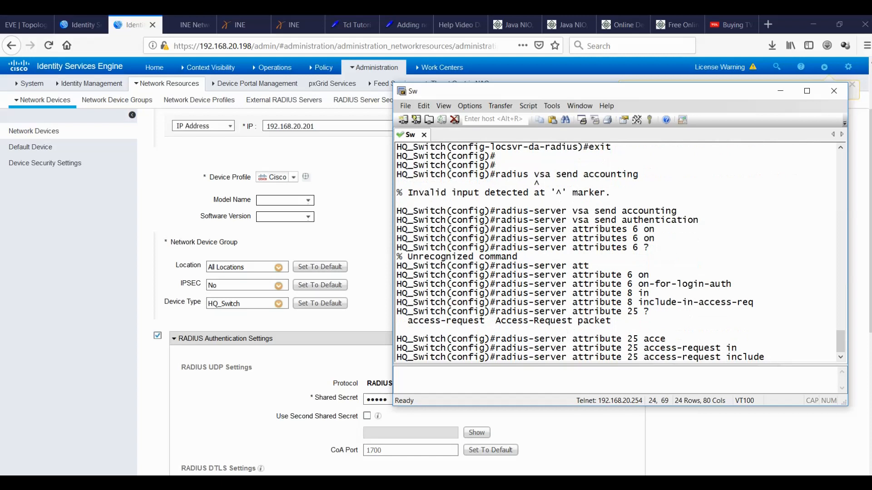
{"action": "key", "text": "Return"}
{"action": "key", "text": "Return"}
{"action": "key", "text": "Return"}
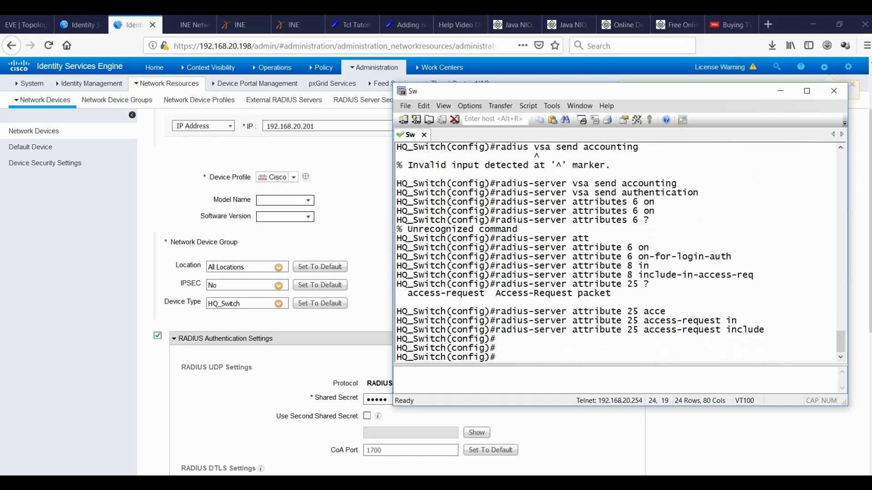
{"action": "key", "text": "Return"}
{"action": "key", "text": "Return"}
{"action": "key", "text": "Return"}
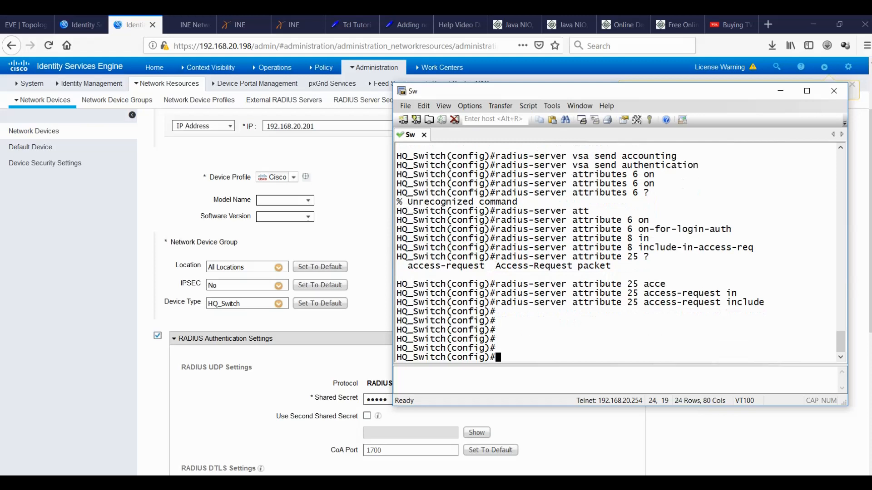
Make interface eth0/1 a switchport access port and begin authentication host-mode multi-domain.
{"action": "left_click", "coordinate": [25, 24]}
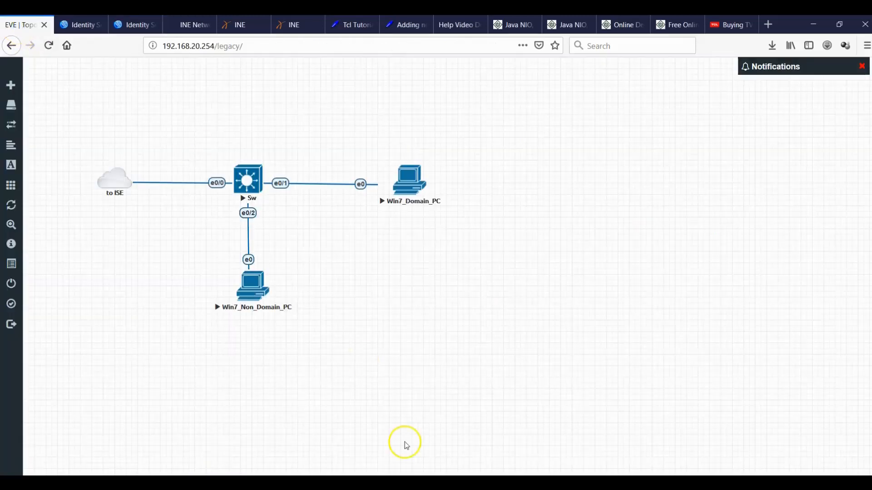
{"action": "left_click", "coordinate": [587, 483]}
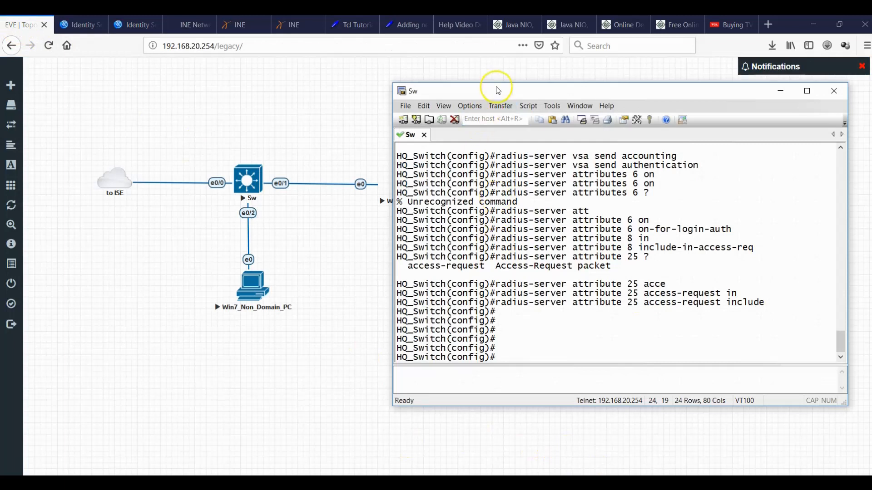
{"action": "left_click_drag", "start_coordinate": [497, 90], "coordinate": [553, 87]}
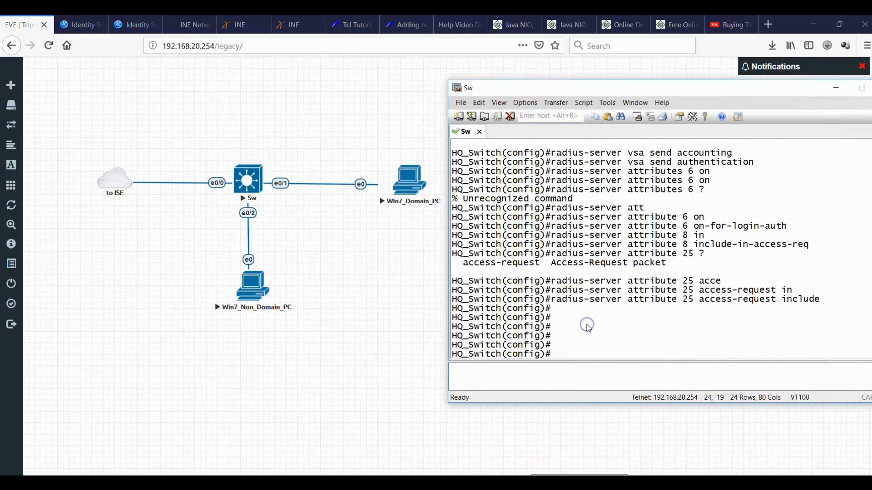
{"action": "type", "text": "int eth"}
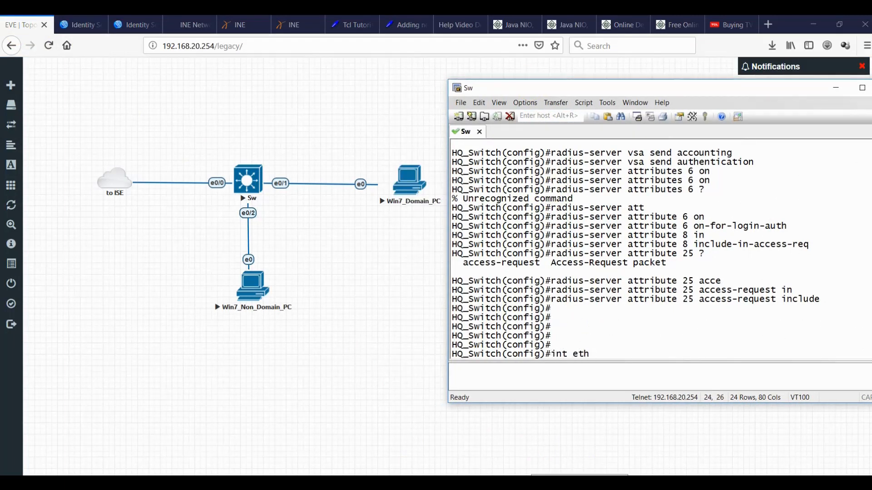
{"action": "type", "text": "0/1"}
{"action": "key", "text": "Return"}
{"action": "type", "text": "switchport mode"}
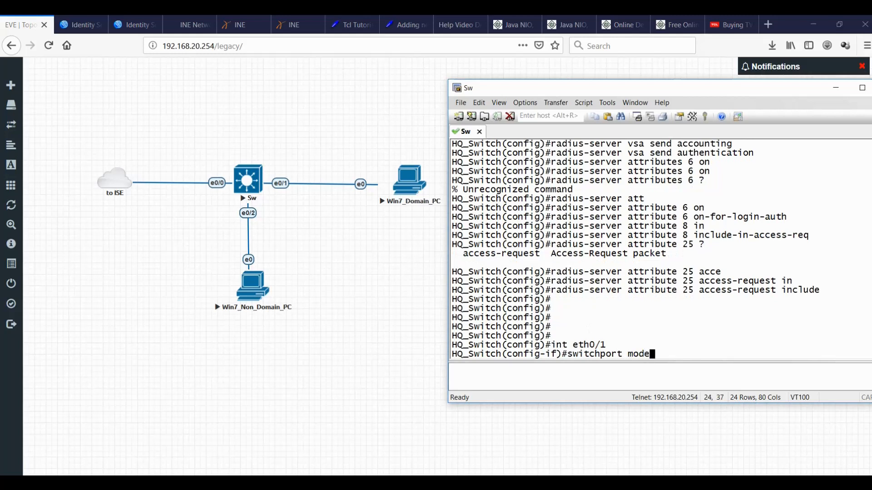
{"action": "type", "text": " access"}
{"action": "key", "text": "Return"}
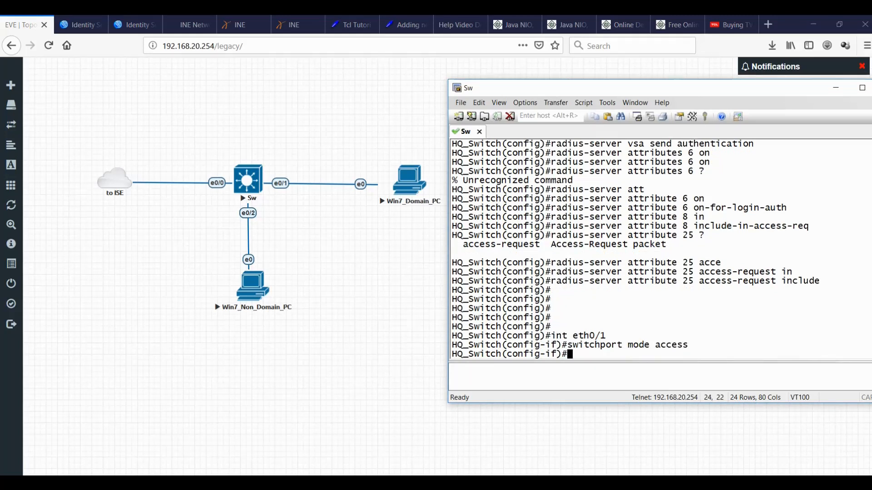
{"action": "type", "text": "authentication"}
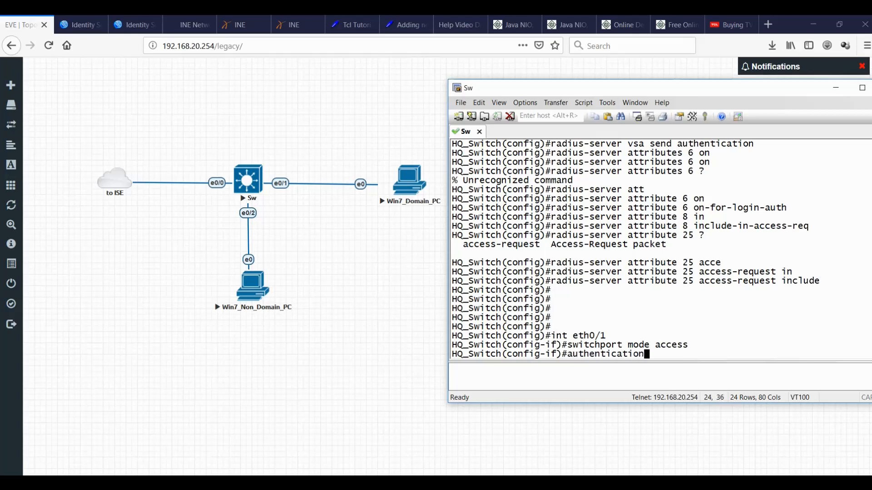
{"action": "type", "text": " host-mode ?"}
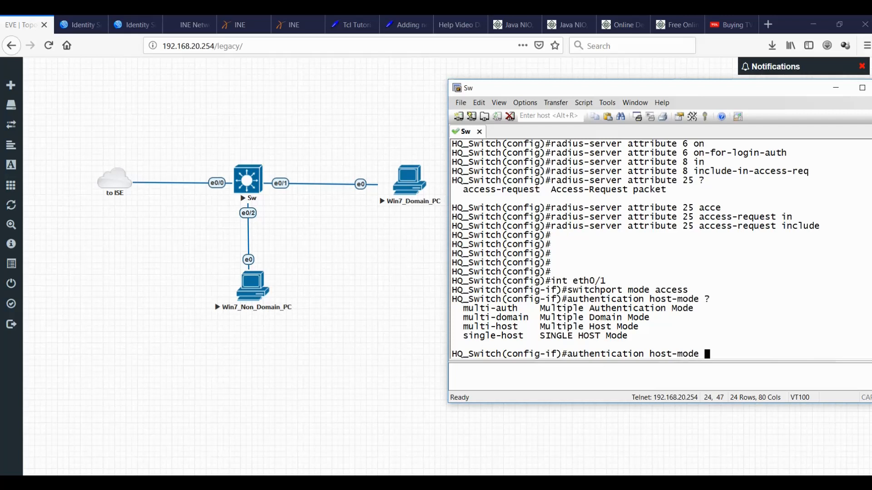
{"action": "type", "text": "multi-domain"}
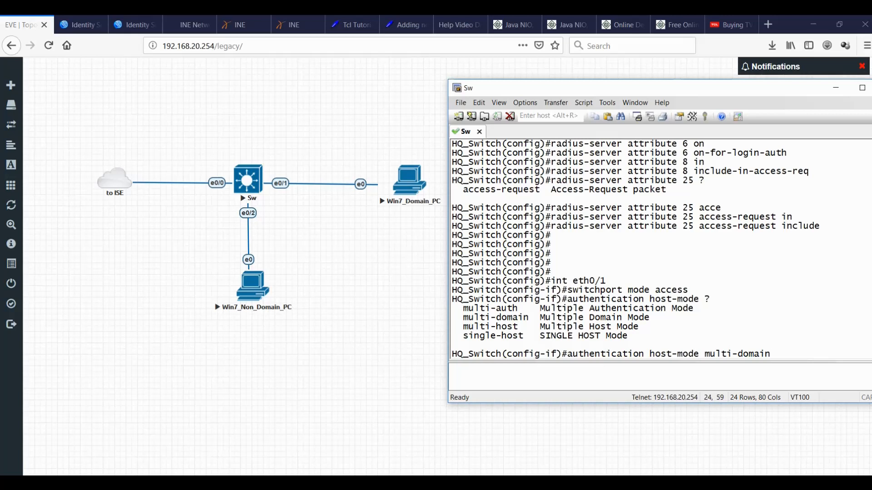
Apply multi-domain host mode and set authentication order and priority to dot1x then mab.
{"action": "key", "text": "Return"}
{"action": "type", "text": "authentic"}
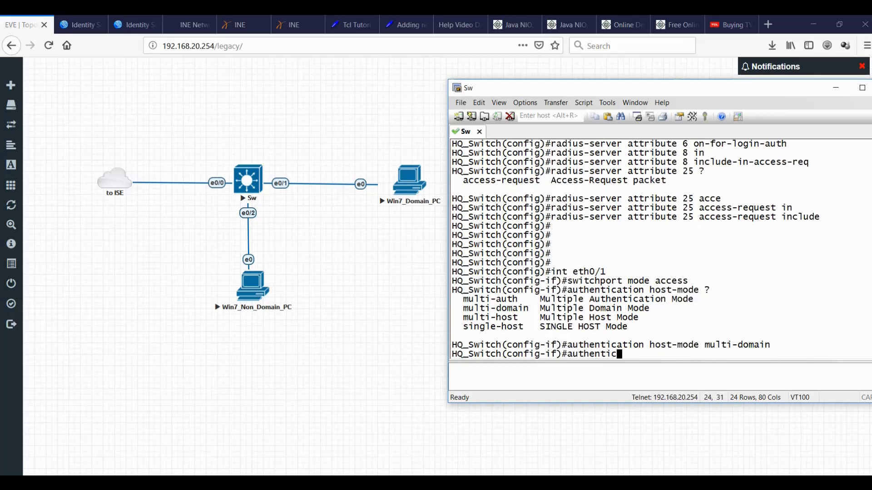
{"action": "type", "text": "ation order dot"}
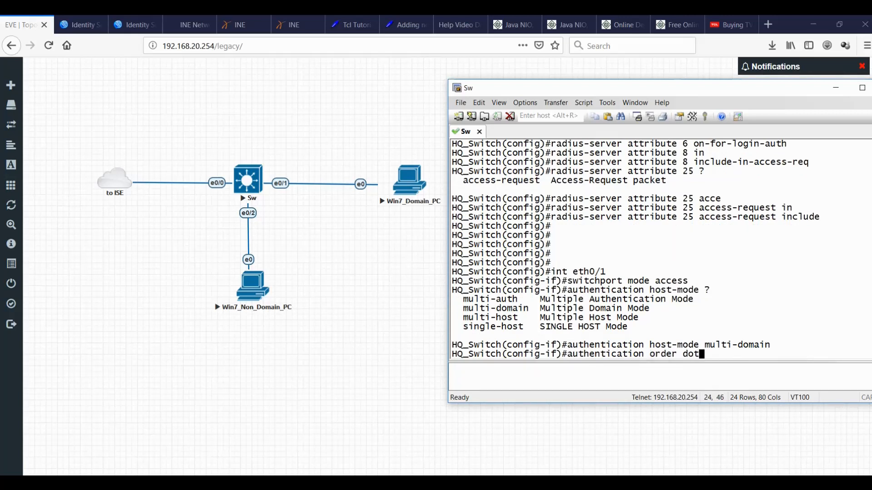
{"action": "type", "text": "1x amb"}
{"action": "key", "text": "BackSpace"}
{"action": "key", "text": "BackSpace"}
{"action": "key", "text": "BackSpace"}
{"action": "type", "text": "mab"}
{"action": "key", "text": "Return"}
{"action": "type", "text": "authenticatioin priority dot1x m"}
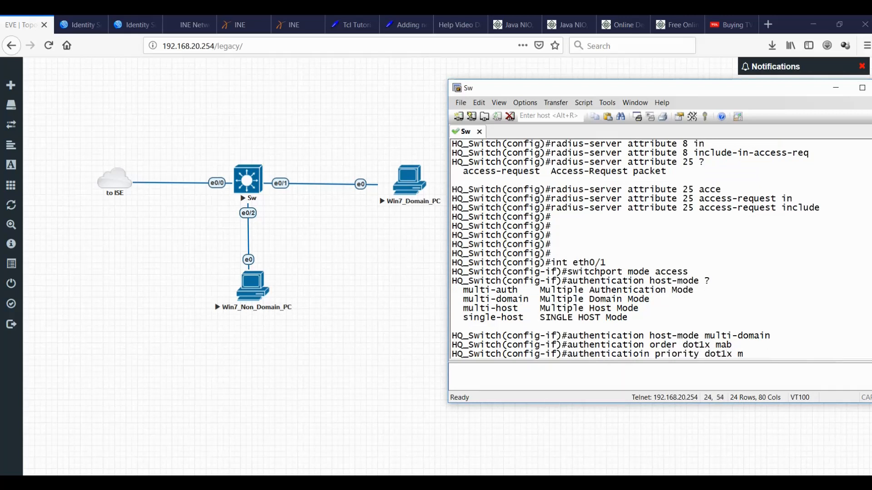
{"action": "type", "text": "ab"}
{"action": "key", "text": "Return"}
{"action": "type", "text": "authentication pri dot1"}
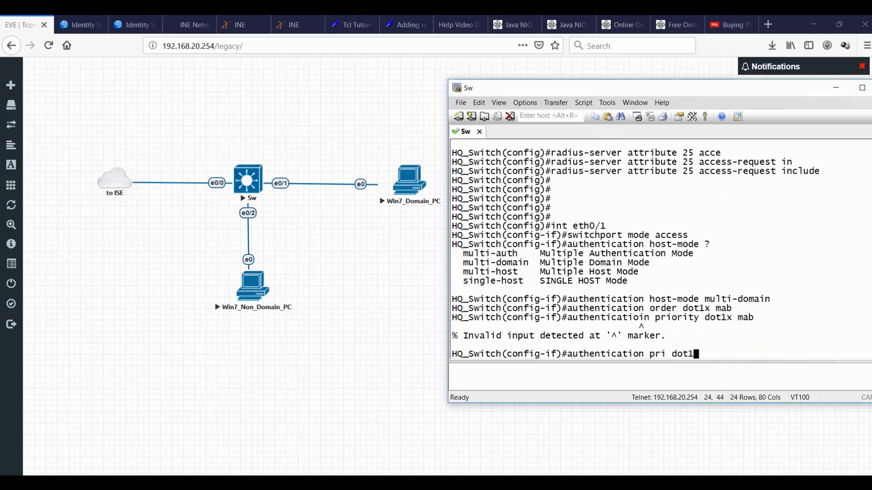
{"action": "type", "text": "x mab"}
{"action": "key", "text": "Return"}
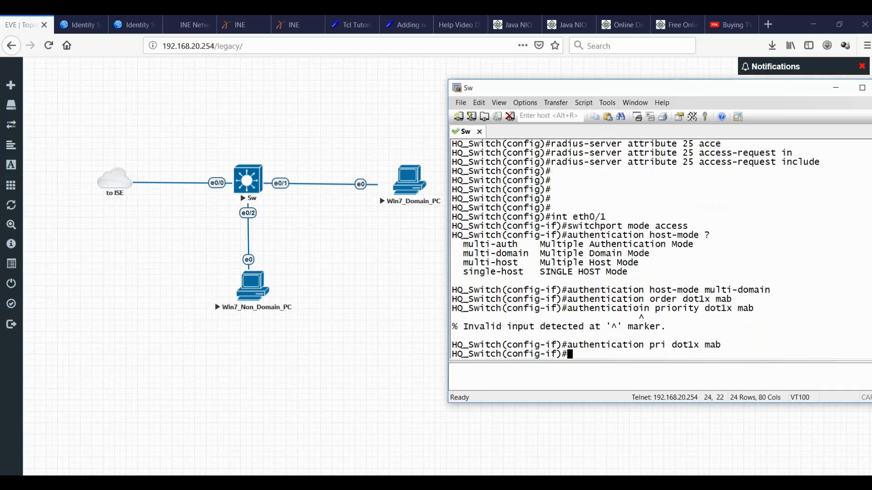
Set authentication port-control auto, make the port a dot1x pae authenticator, and enable mab.
{"action": "type", "text": "authentication port-control"}
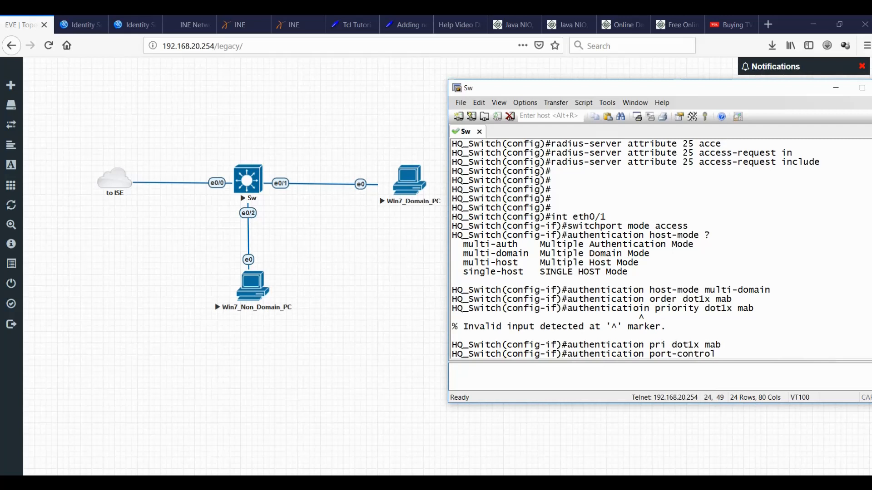
{"action": "type", "text": "auto"}
{"action": "key", "text": "Return"}
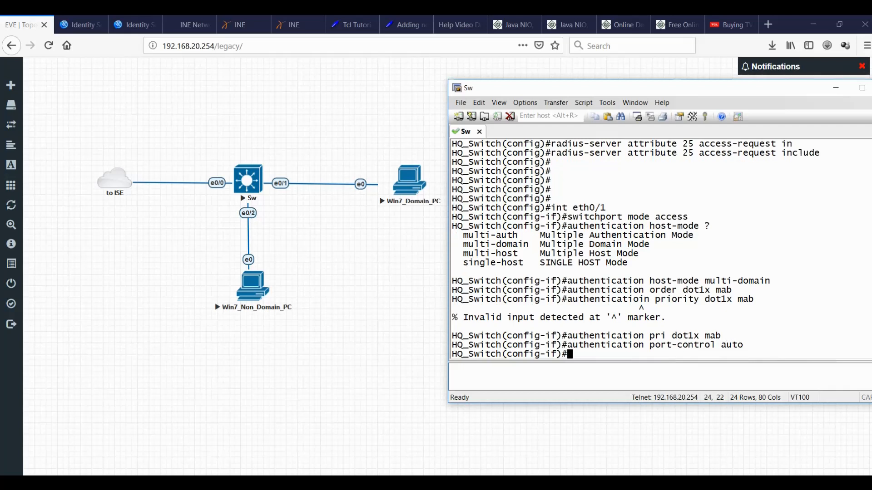
{"action": "type", "text": "dot1x pae authenticator"}
{"action": "key", "text": "Return"}
{"action": "type", "text": "mab"}
{"action": "key", "text": "Return"}
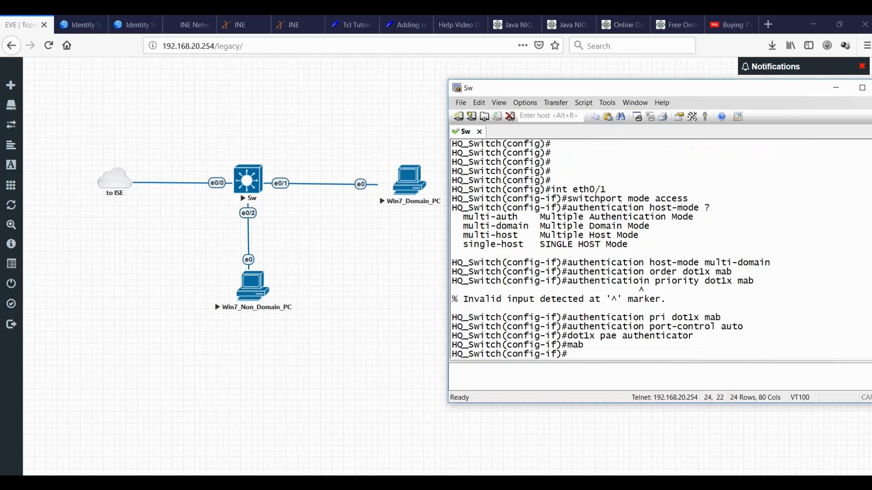
Enable spanning-tree portfast on Ethernet0/1.
{"action": "type", "text": "span"}
{"action": "key", "text": "Tab"}
{"action": "type", "text": "prot"}
{"action": "key", "text": "BackSpace"}
{"action": "key", "text": "BackSpace"}
{"action": "key", "text": "BackSpace"}
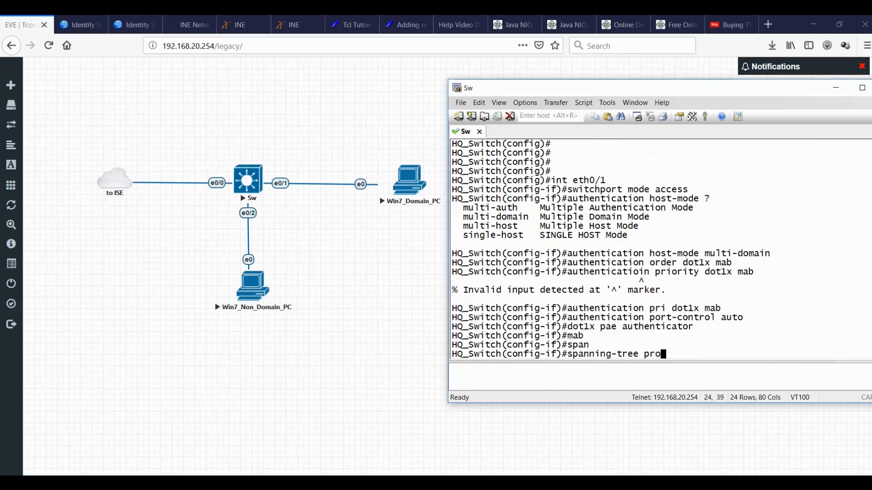
{"action": "type", "text": "or"}
{"action": "key", "text": "Tab"}
{"action": "type", "text": "fast"}
{"action": "key", "text": "Return"}
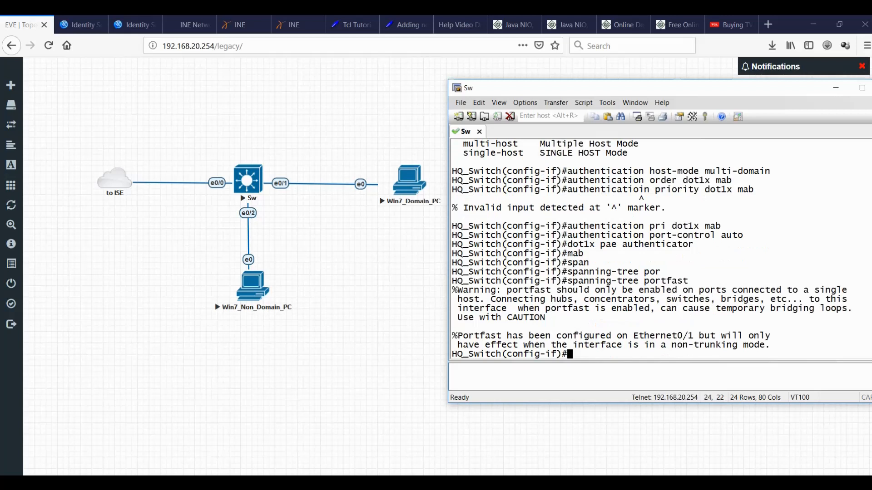
{"action": "key", "text": "Return"}
{"action": "key", "text": "Return"}
{"action": "key", "text": "Return"}
Bring the port up with no shut, exit config mode, and run sh run int eth0/1.
{"action": "type", "text": "no sh"}
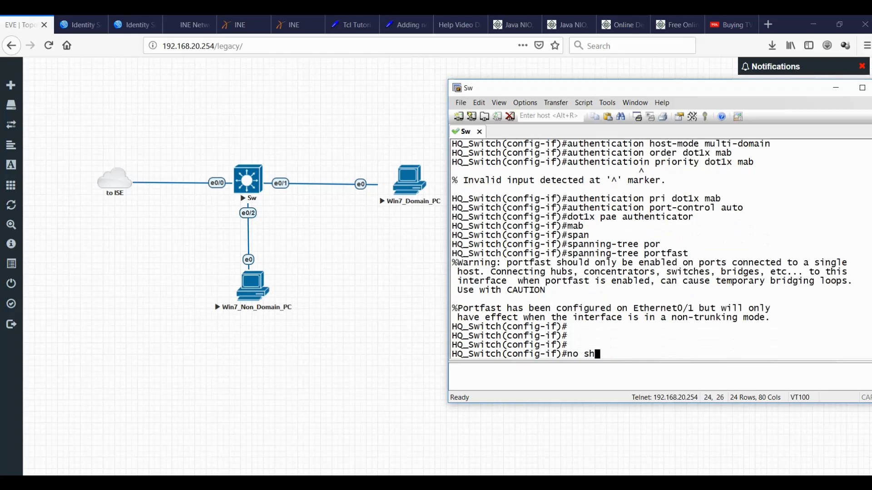
{"action": "type", "text": "ut"}
{"action": "key", "text": "Return"}
{"action": "key", "text": "Return"}
{"action": "type", "text": "exit"}
{"action": "key", "text": "Return"}
{"action": "type", "text": "exi"}
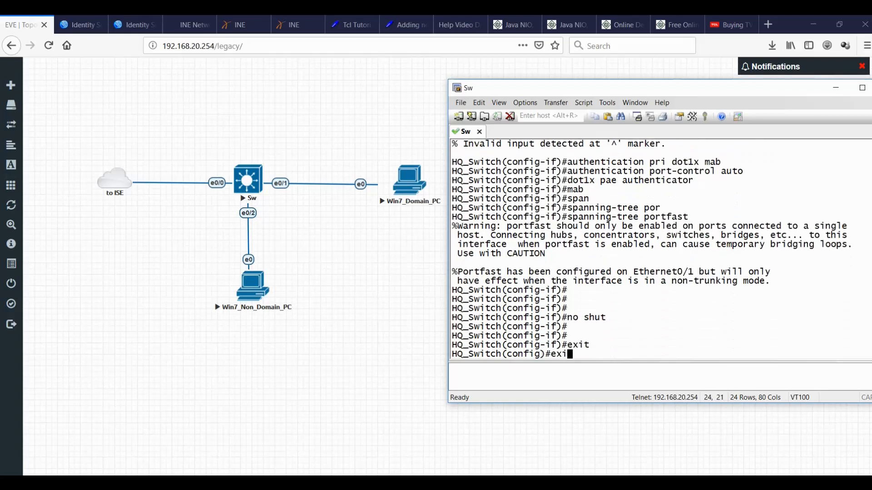
{"action": "type", "text": "t"}
{"action": "key", "text": "Return"}
{"action": "key", "text": "Return"}
{"action": "type", "text": "sh run int "}
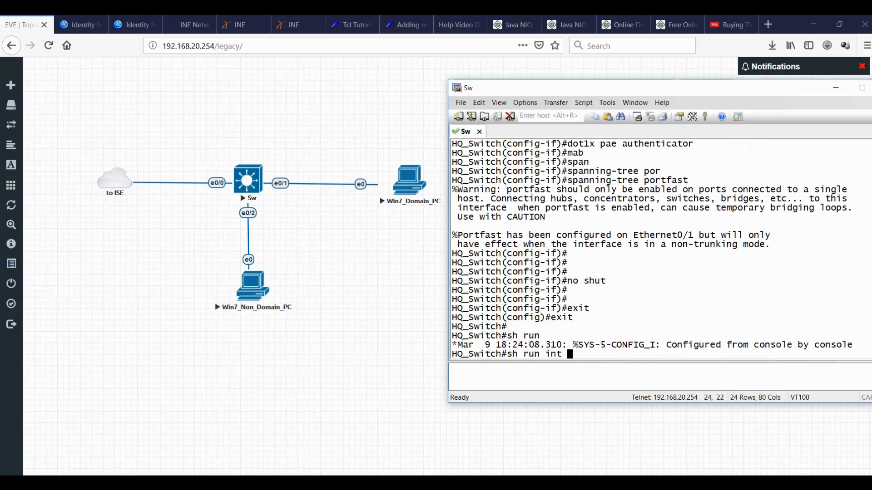
{"action": "type", "text": "eth0/1"}
{"action": "key", "text": "Return"}
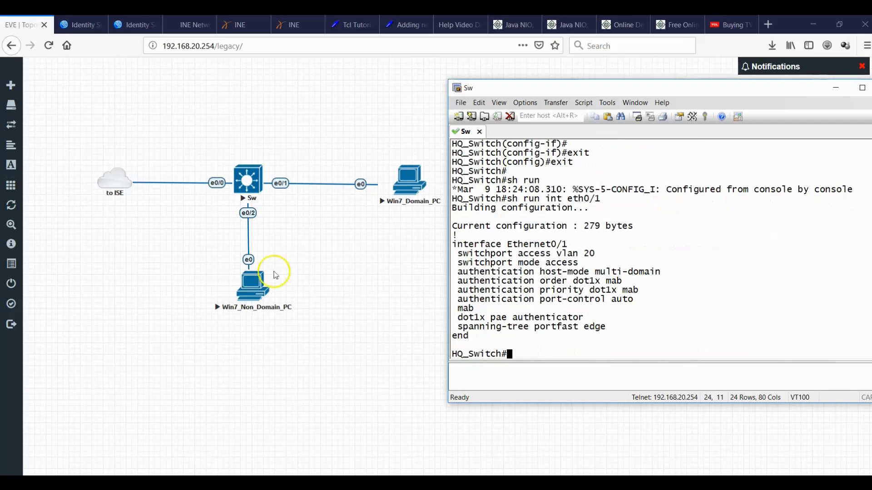
{"action": "left_click", "coordinate": [78, 26]}
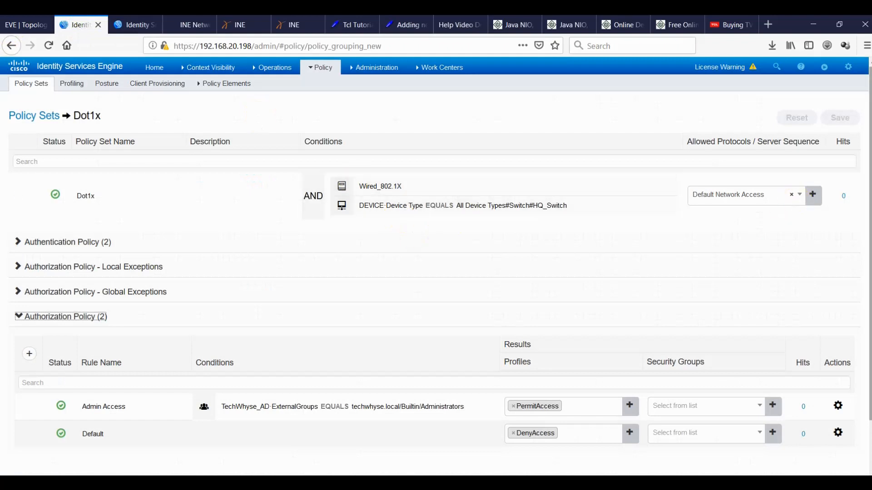
{"action": "scroll", "coordinate": [778, 200], "scroll_direction": "down", "scroll_amount": 2}
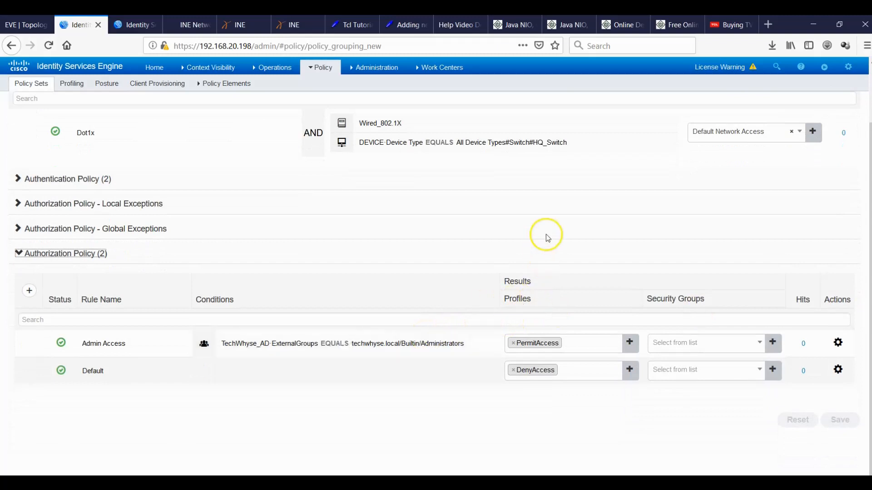
{"action": "left_click", "coordinate": [136, 28]}
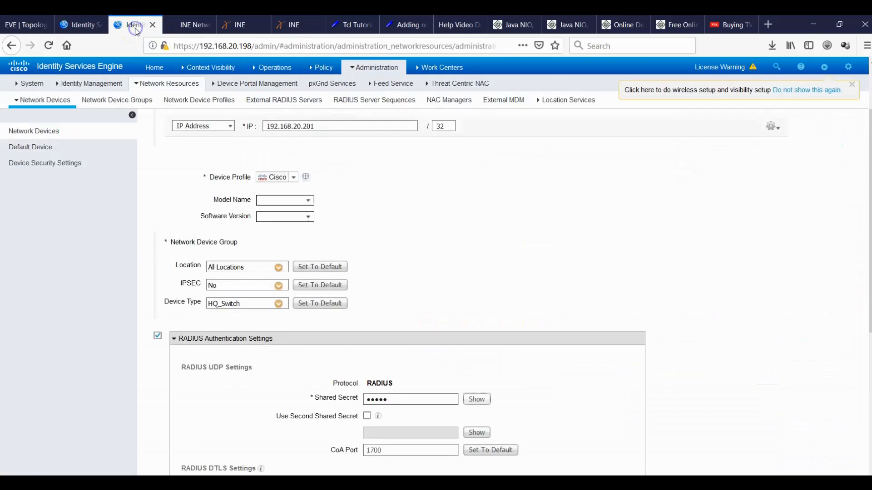
{"action": "left_click", "coordinate": [76, 25]}
{"action": "left_click", "coordinate": [27, 25]}
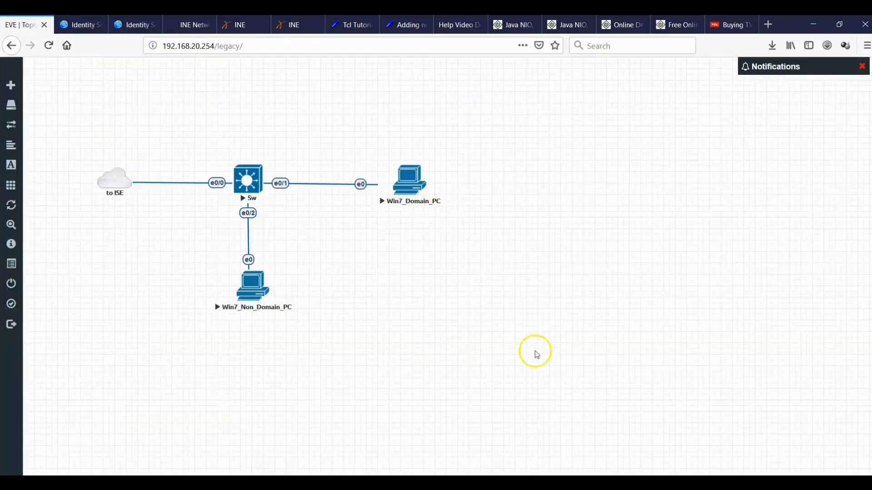
Bring up the Win7_Domain_PC console, shift it left, and cancel the VNC connection options.
{"action": "mouse_move", "coordinate": [636, 484]}
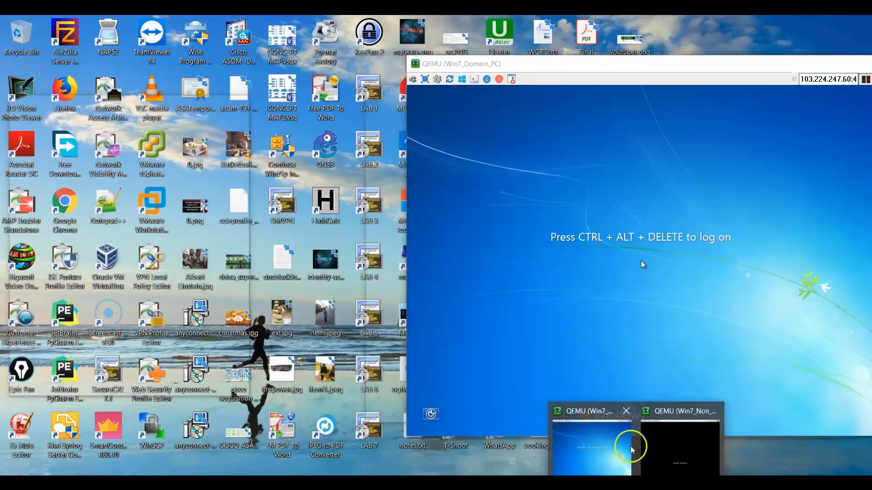
{"action": "left_click", "coordinate": [613, 448]}
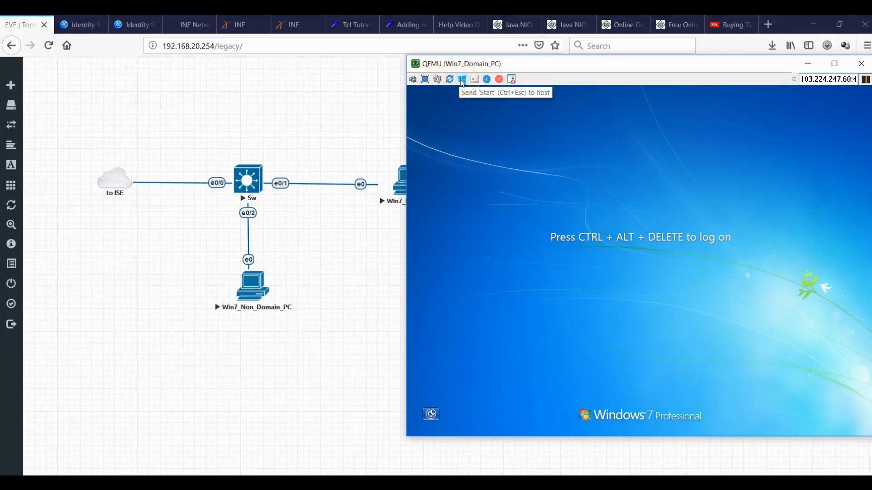
{"action": "left_click_drag", "start_coordinate": [551, 64], "coordinate": [507, 65]}
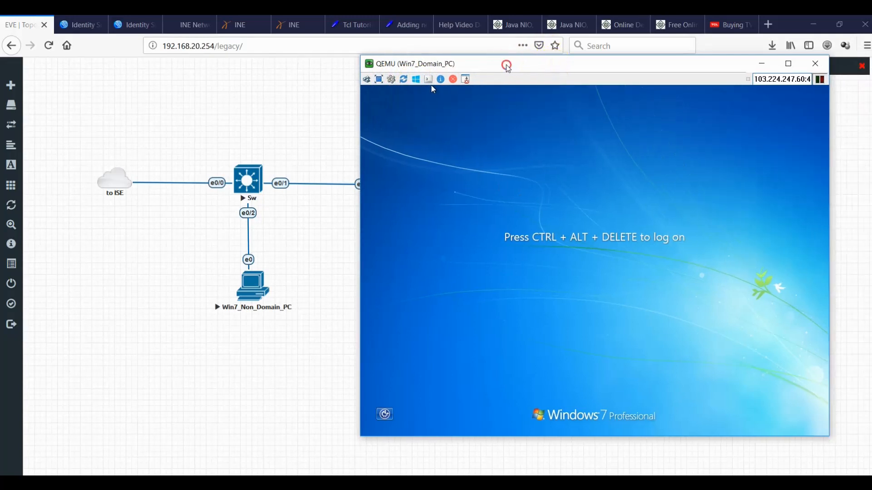
{"action": "right_click", "coordinate": [508, 67]}
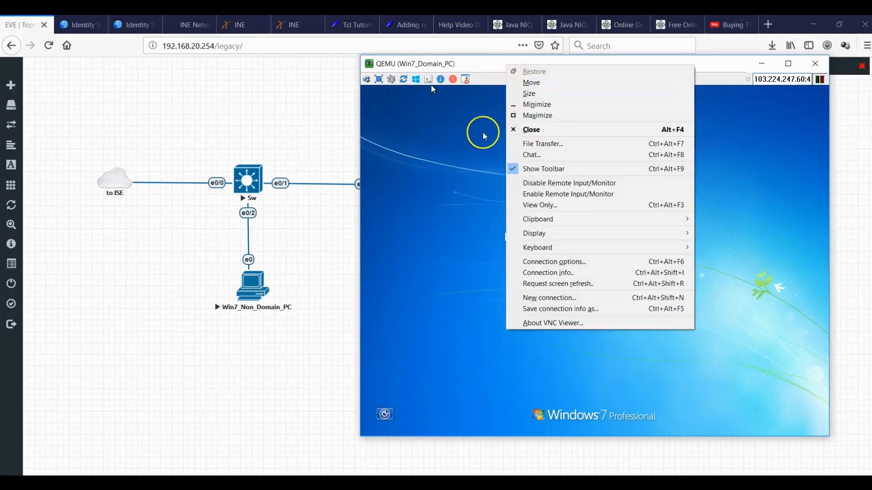
{"action": "left_click", "coordinate": [454, 136]}
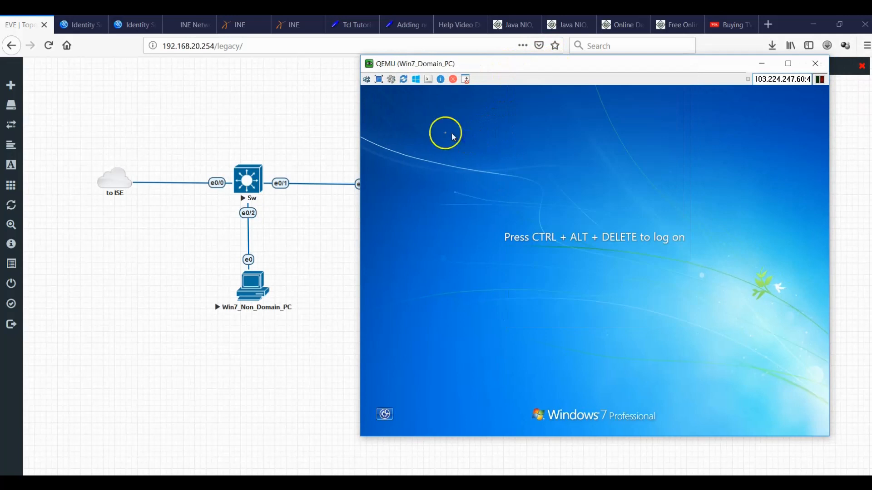
{"action": "left_click", "coordinate": [392, 79]}
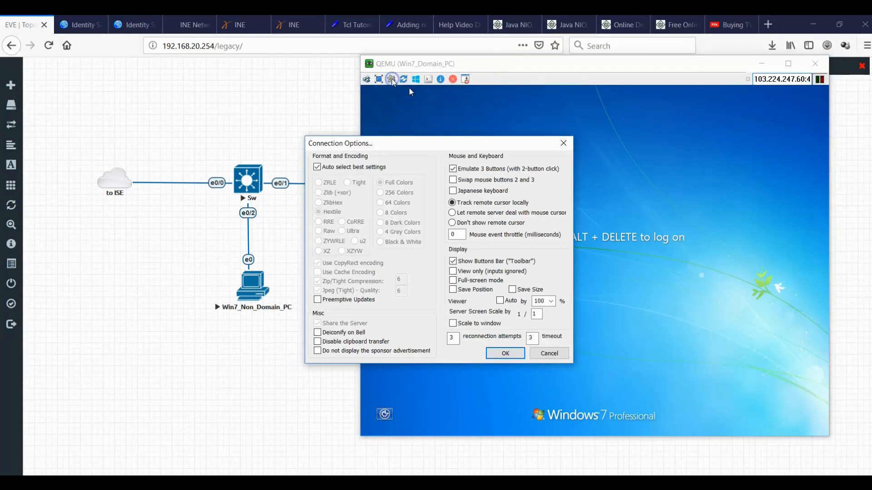
{"action": "left_click", "coordinate": [549, 354]}
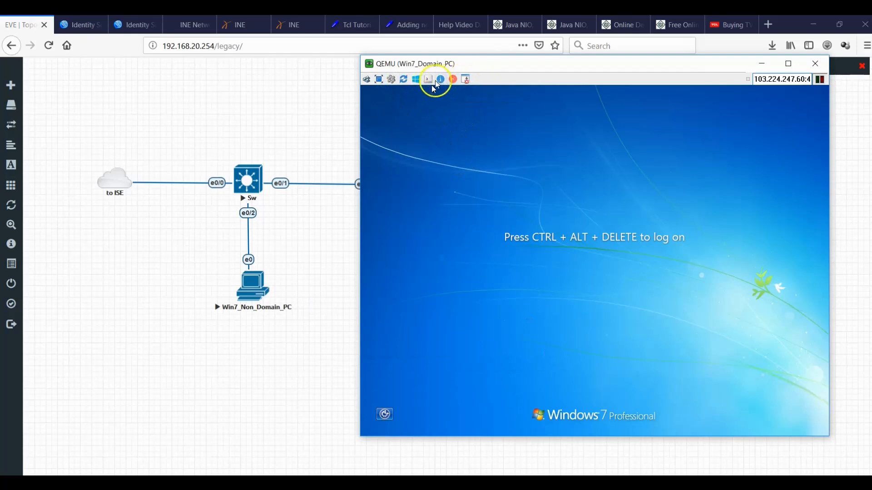
Attempt a Windows password log-on, dismiss the incorrect-password message, and return to the log-on screen.
{"action": "left_click", "coordinate": [367, 80]}
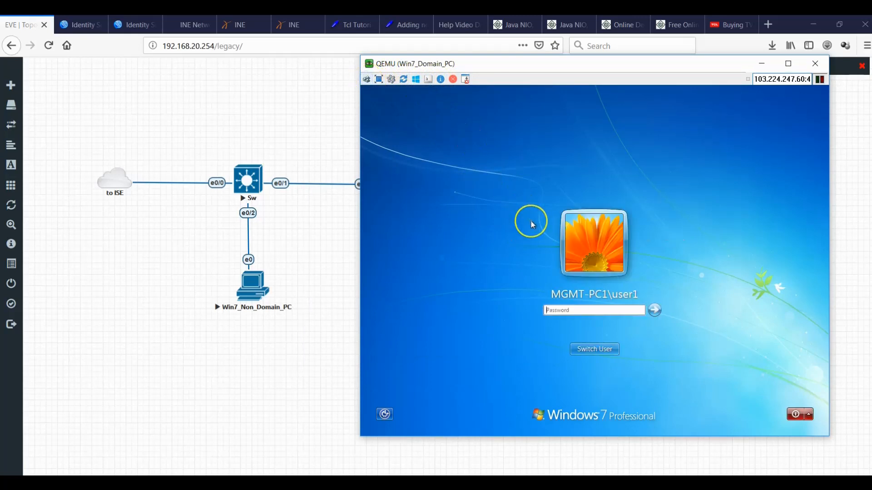
{"action": "left_click", "coordinate": [559, 309]}
{"action": "left_click", "coordinate": [574, 310]}
{"action": "key", "text": "Return"}
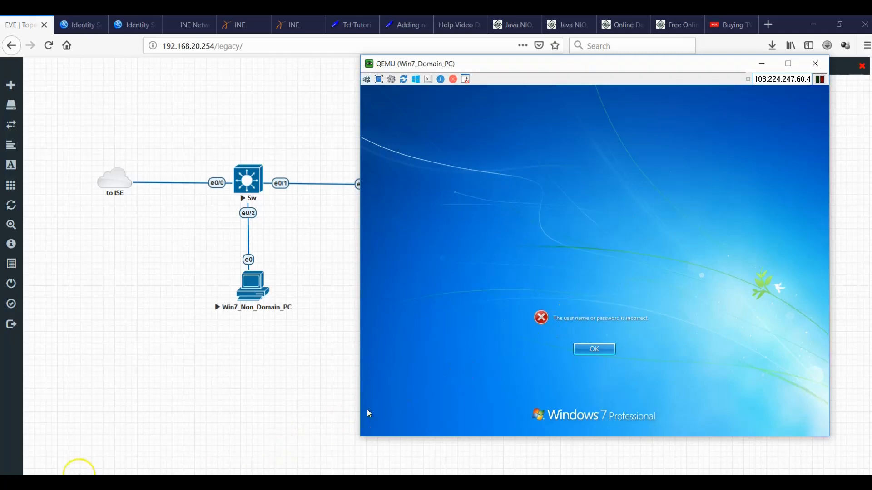
{"action": "key", "text": "Return"}
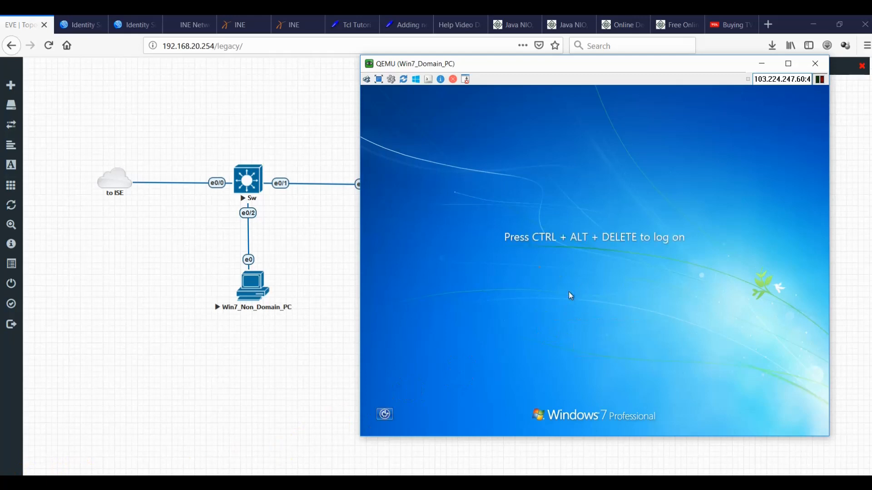
{"action": "left_click", "coordinate": [367, 82]}
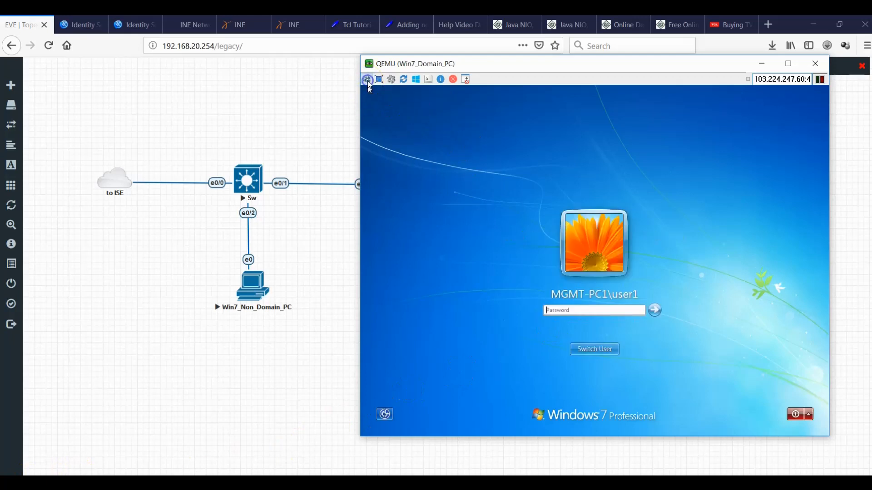
{"action": "left_click", "coordinate": [578, 483]}
Unlock the WinSrv2k12 VM with Ctrl+Alt+Del and the administrator password.
{"action": "left_click", "coordinate": [574, 422]}
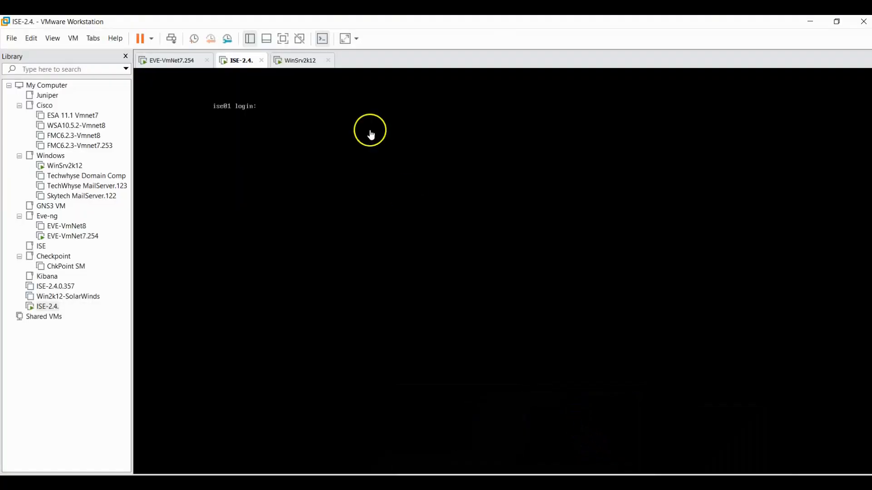
{"action": "left_click", "coordinate": [299, 61]}
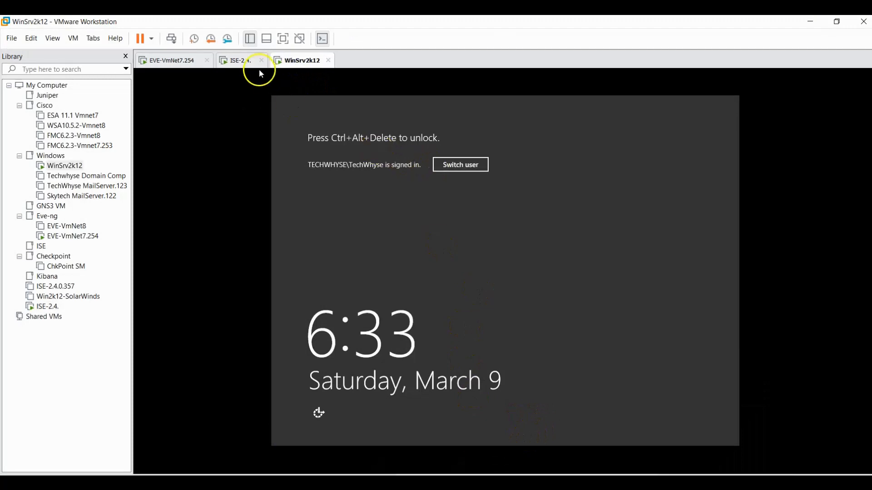
{"action": "right_click", "coordinate": [281, 69]}
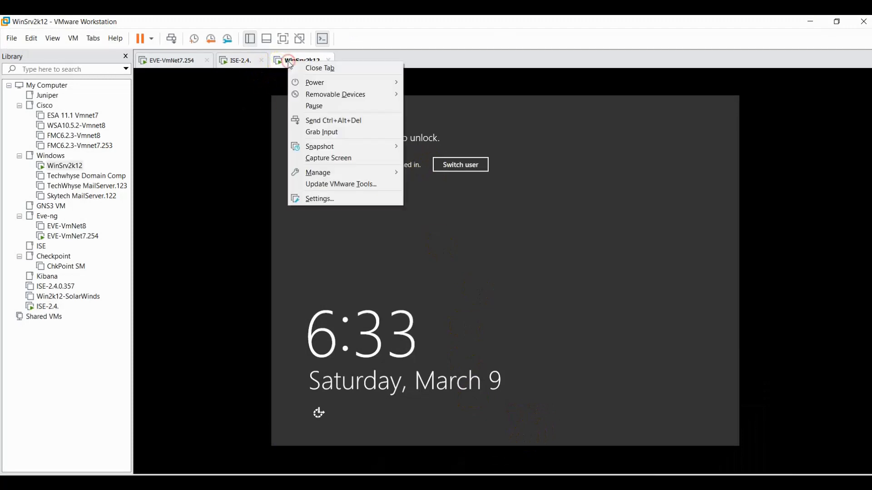
{"action": "left_click", "coordinate": [321, 120]}
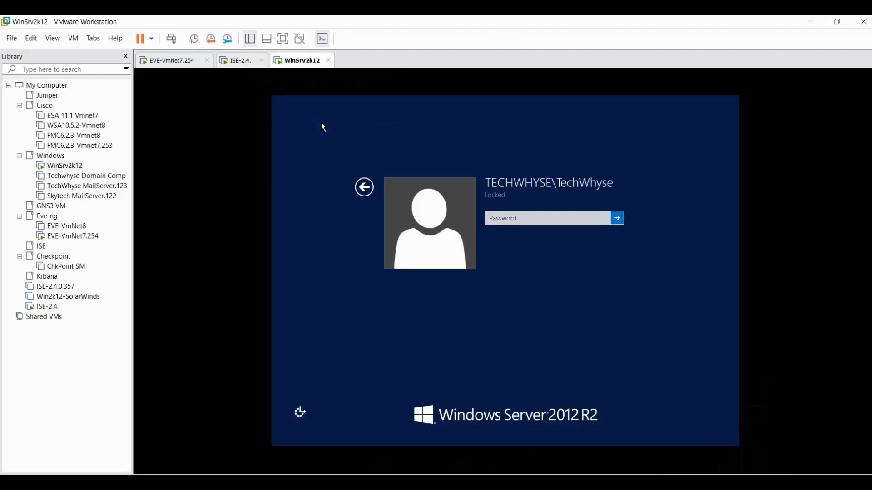
{"action": "left_click", "coordinate": [557, 217]}
{"action": "type", "text": "P"}
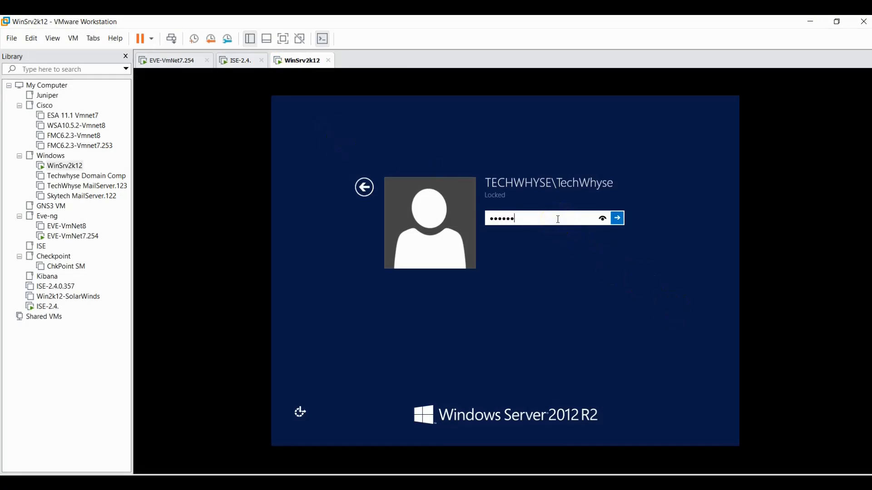
{"action": "key", "text": "Return"}
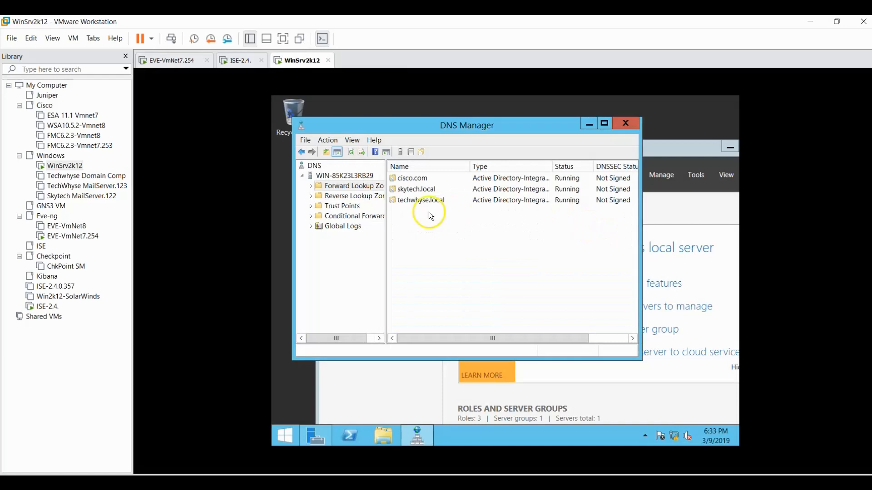
In Active Directory Users and Computers, view a domain user's Address tab, then minimize VMware.
{"action": "left_click", "coordinate": [625, 124]}
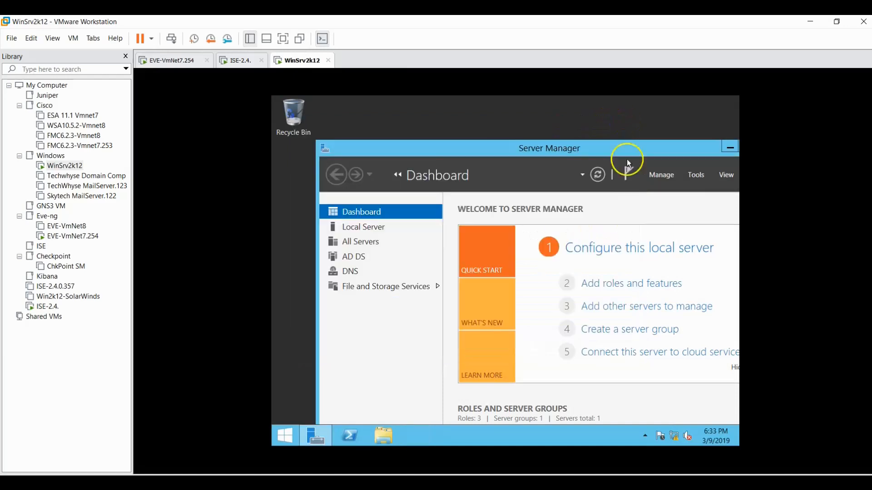
{"action": "left_click", "coordinate": [692, 174]}
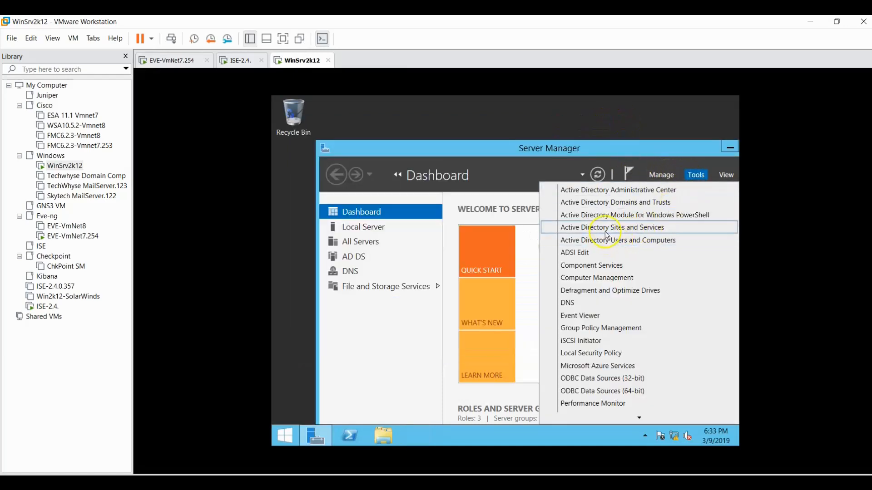
{"action": "left_click", "coordinate": [622, 241]}
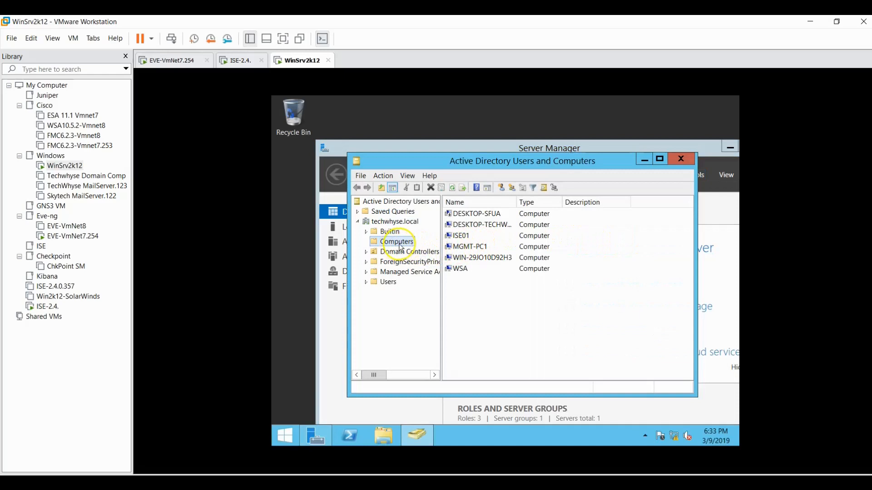
{"action": "left_click", "coordinate": [385, 284]}
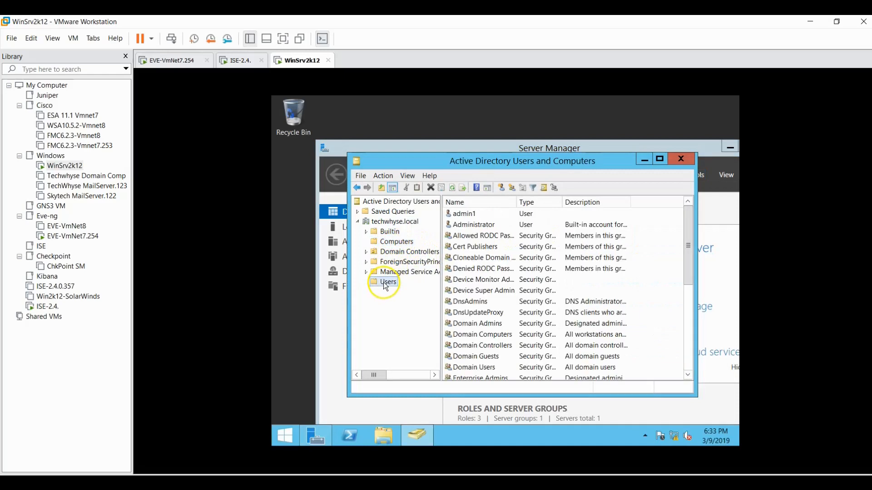
{"action": "left_click_drag", "start_coordinate": [685, 249], "coordinate": [687, 336]}
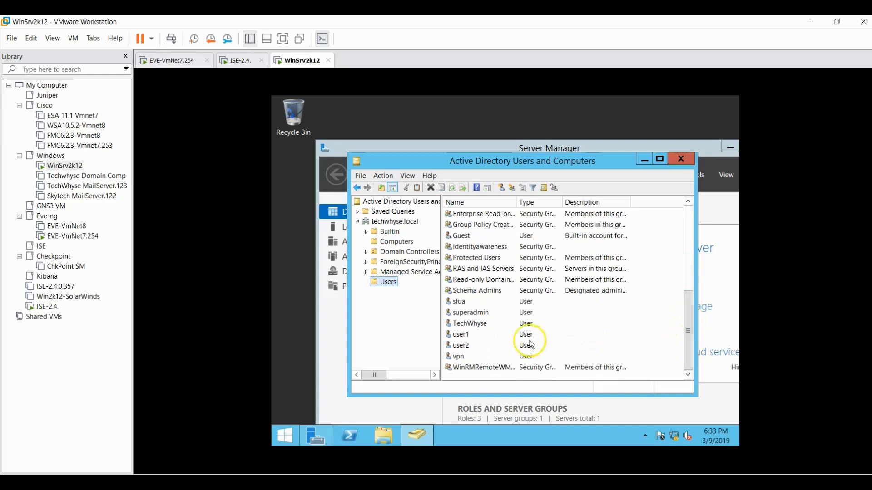
{"action": "double_click", "coordinate": [462, 335]}
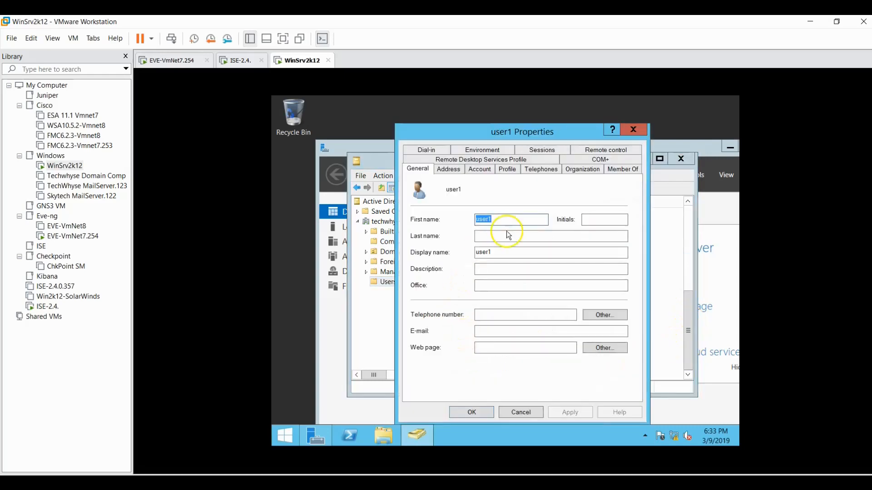
{"action": "left_click", "coordinate": [450, 171]}
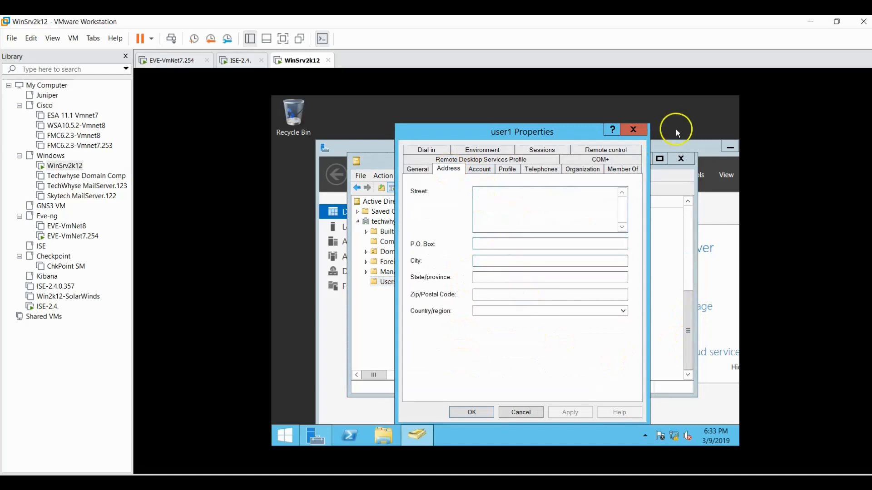
{"action": "left_click", "coordinate": [811, 24]}
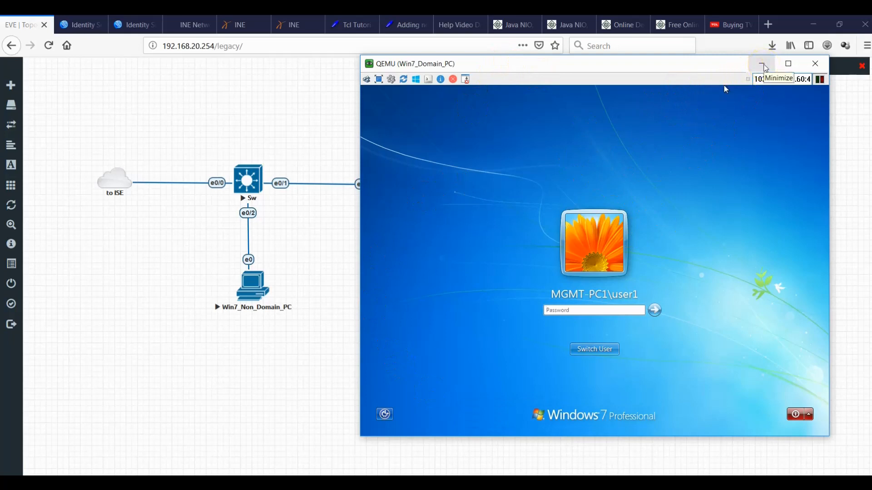
On HQ_Switch, enter interface eth0/1 and apply no authentication port-control auto.
{"action": "left_click", "coordinate": [766, 69]}
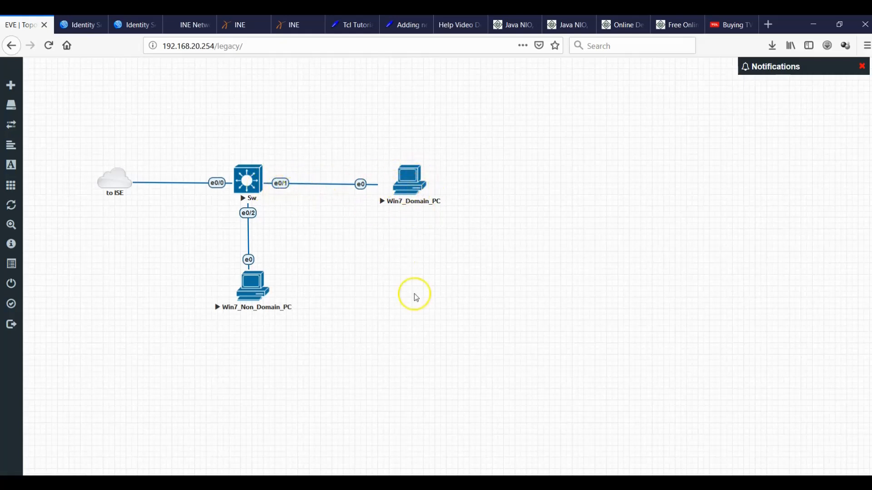
{"action": "mouse_move", "coordinate": [604, 483]}
{"action": "left_click", "coordinate": [594, 442]}
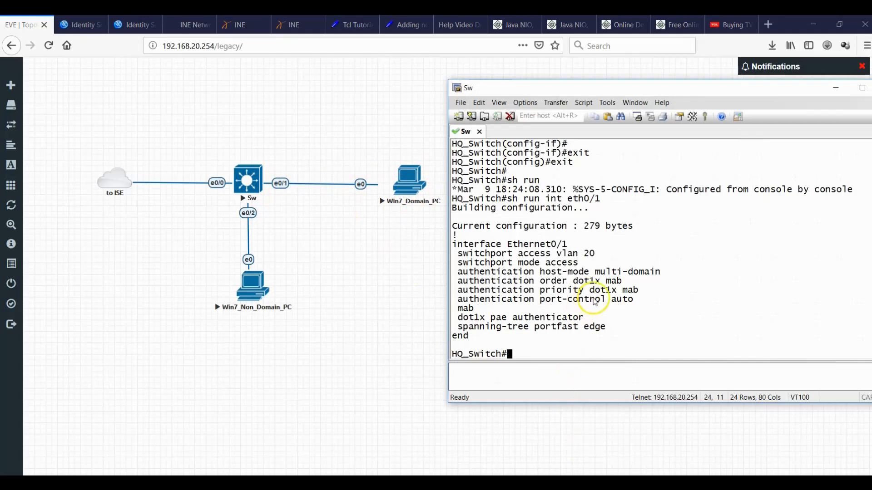
{"action": "type", "text": "config t"}
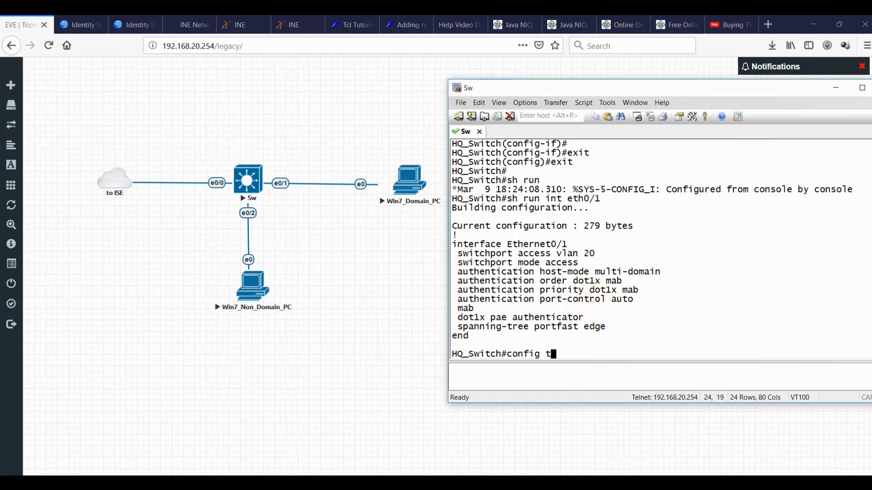
{"action": "key", "text": "Return"}
{"action": "type", "text": "int eth0/1"}
{"action": "key", "text": "Return"}
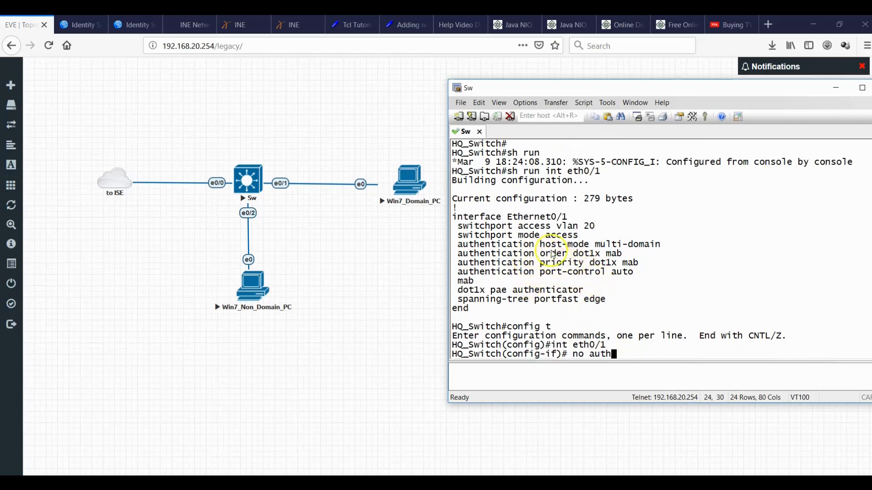
{"action": "triple_click", "coordinate": [533, 273]}
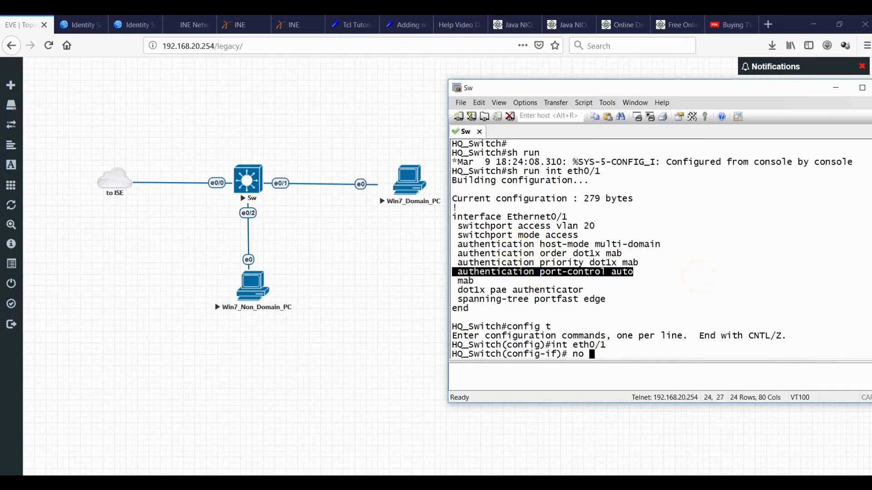
{"action": "right_click", "coordinate": [770, 260]}
{"action": "key", "text": "Return"}
{"action": "key", "text": "Return"}
{"action": "key", "text": "Return"}
{"action": "key", "text": "Return"}
{"action": "key", "text": "Return"}
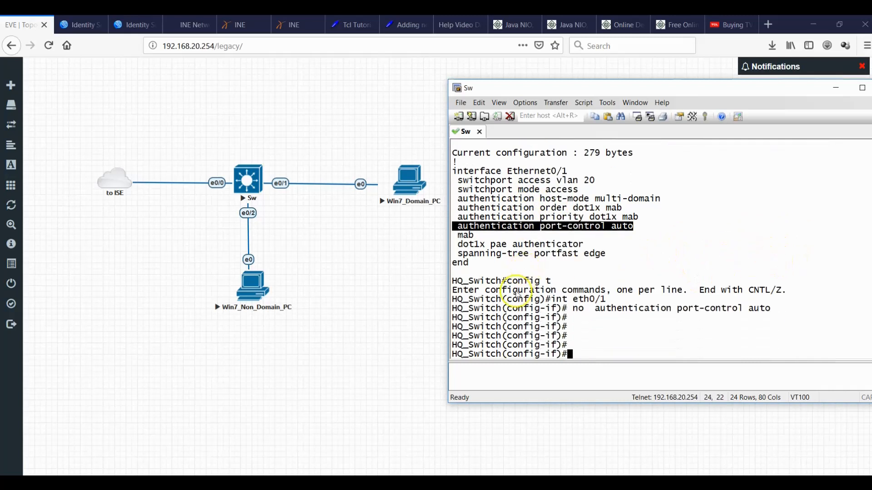
Bounce Ethernet0/1 with shut and no shut, then exit interface mode.
{"action": "left_click", "coordinate": [658, 314]}
{"action": "type", "text": "s"}
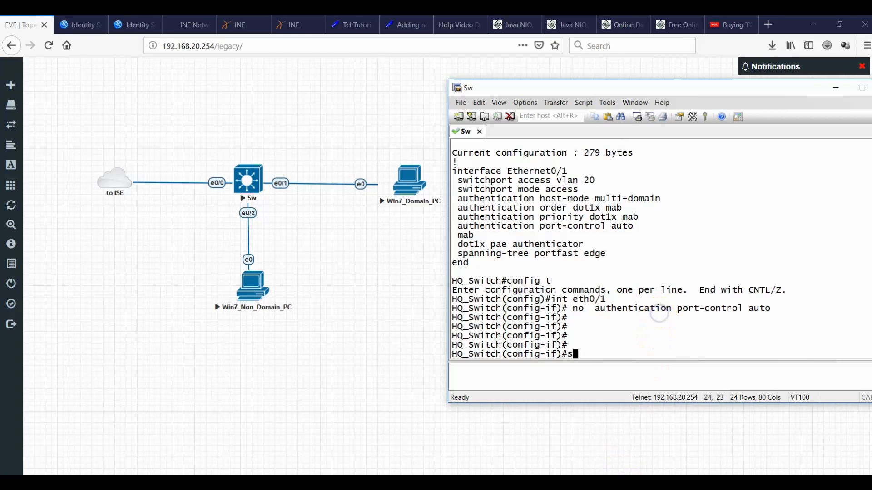
{"action": "type", "text": "hut"}
{"action": "key", "text": "Return"}
{"action": "type", "text": "no shut"}
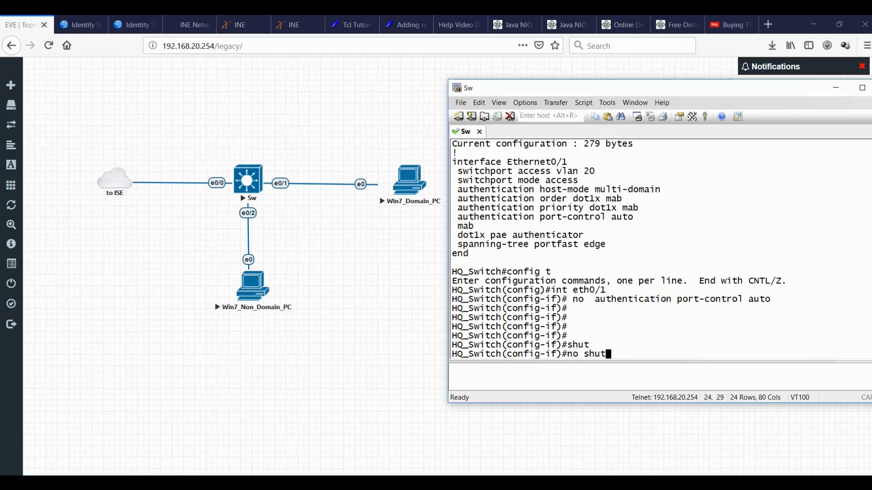
{"action": "key", "text": "Return"}
{"action": "type", "text": "exit"}
{"action": "key", "text": "Return"}
{"action": "key", "text": "Return"}
{"action": "key", "text": "Return"}
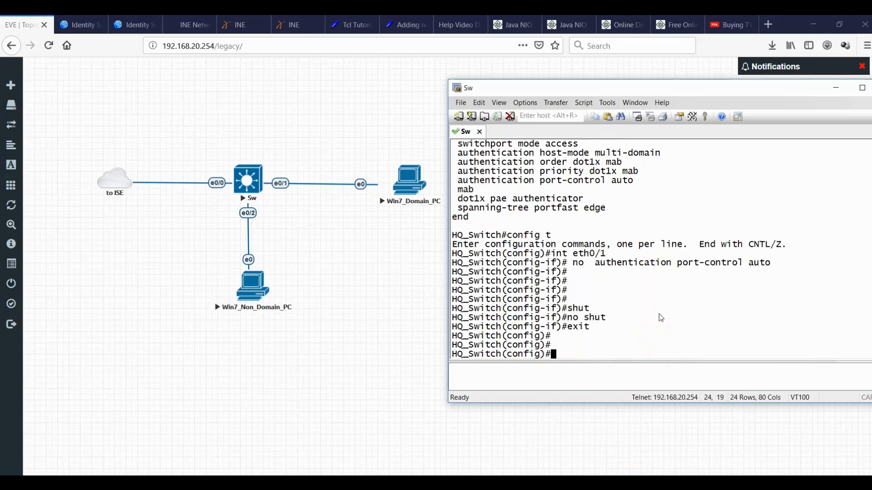
Retry the local Windows 7 password twice and dismiss both incorrect-password messages.
{"action": "left_click", "coordinate": [635, 482]}
{"action": "left_click", "coordinate": [610, 449]}
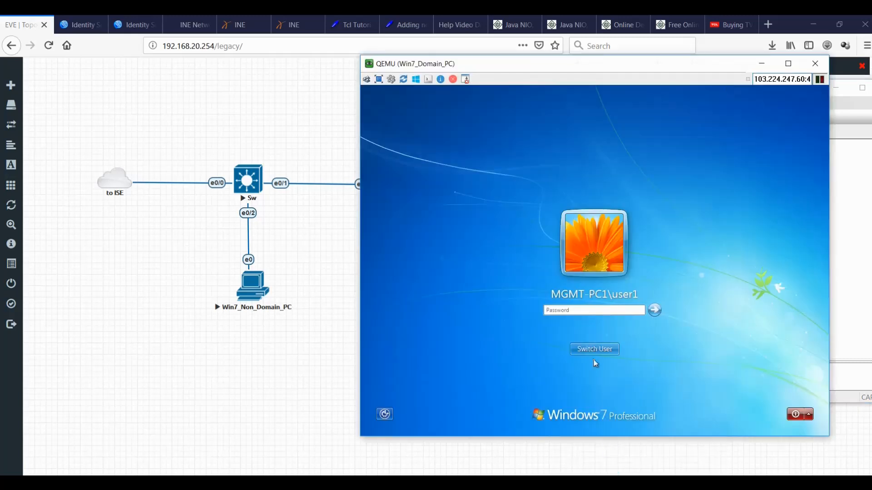
{"action": "left_click", "coordinate": [592, 311]}
{"action": "key", "text": "Return"}
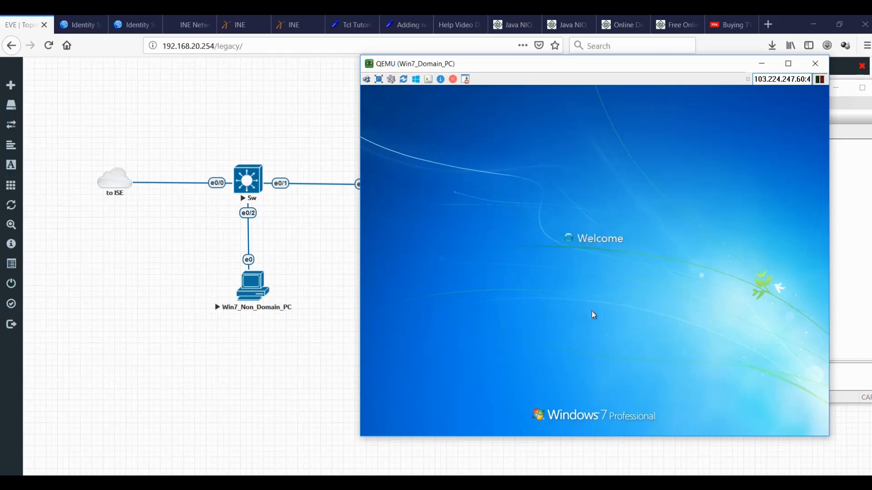
{"action": "left_click", "coordinate": [605, 356]}
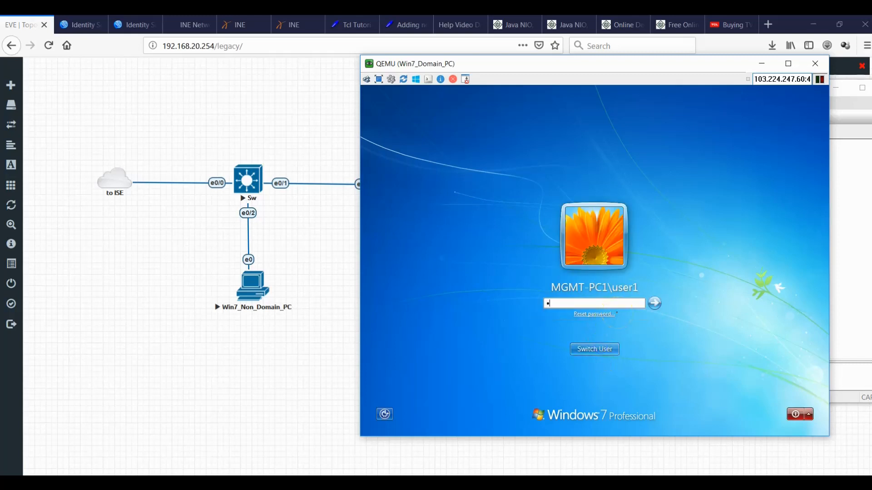
{"action": "key", "text": "Return"}
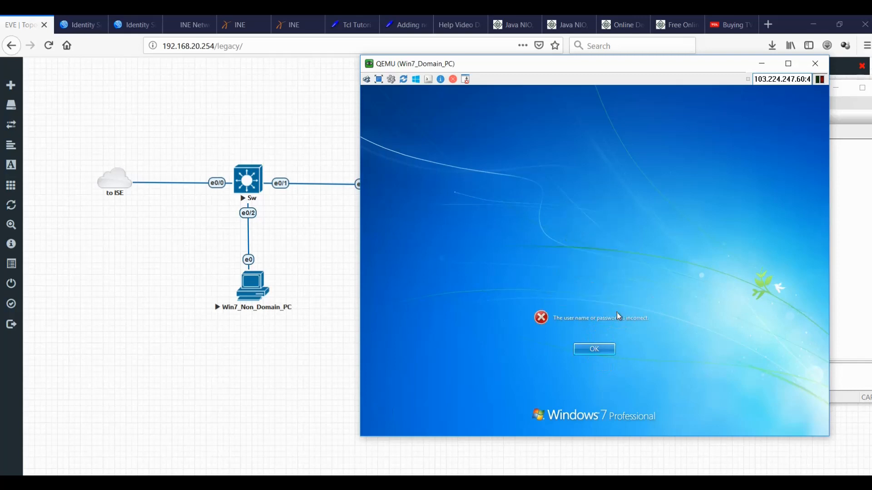
{"action": "left_click", "coordinate": [594, 350]}
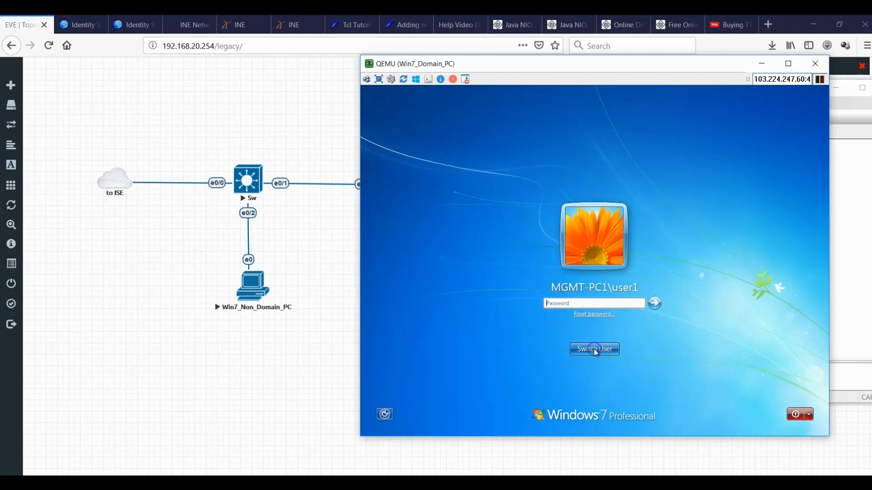
Sign in as Other User with TECHWHYSE domain credentials, then move the console aside.
{"action": "left_click", "coordinate": [596, 350]}
{"action": "left_click", "coordinate": [637, 301]}
{"action": "left_click", "coordinate": [620, 286]}
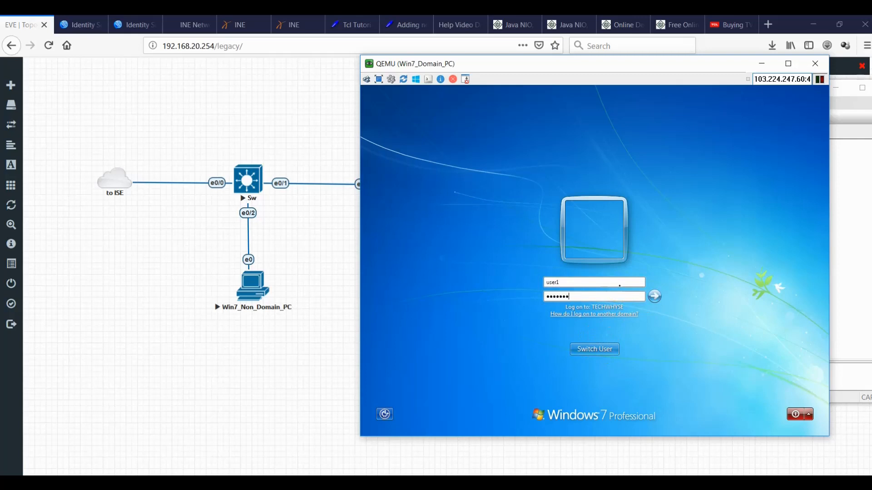
{"action": "key", "text": "Return"}
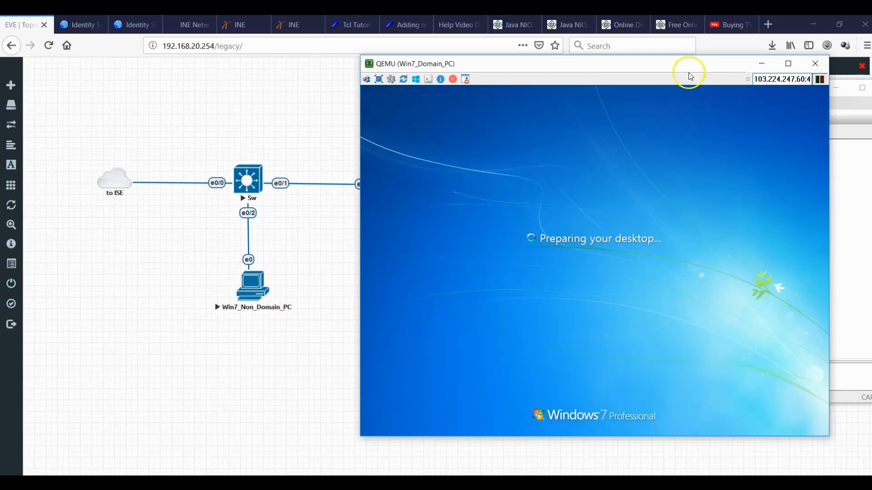
{"action": "left_click_drag", "start_coordinate": [681, 68], "coordinate": [493, 69]}
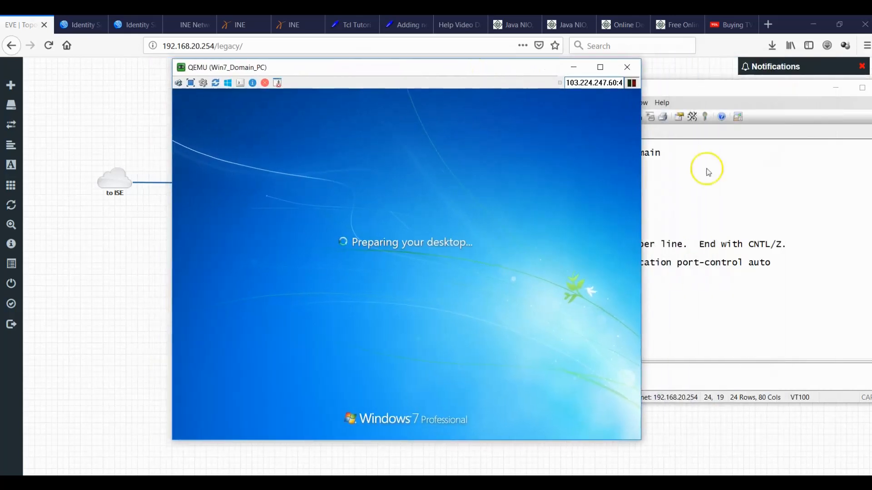
Re-enter interface eth0/1 and restore authentication port-control auto.
{"action": "left_click", "coordinate": [770, 231]}
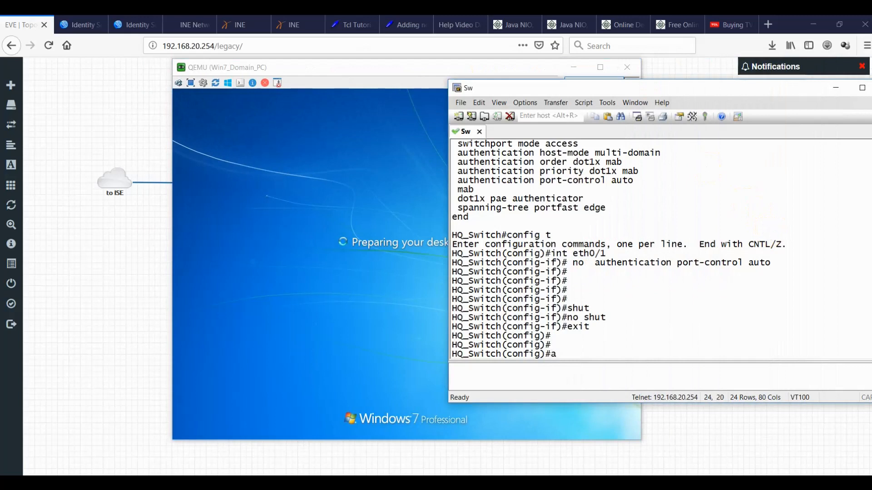
{"action": "type", "text": "int eth0/2"}
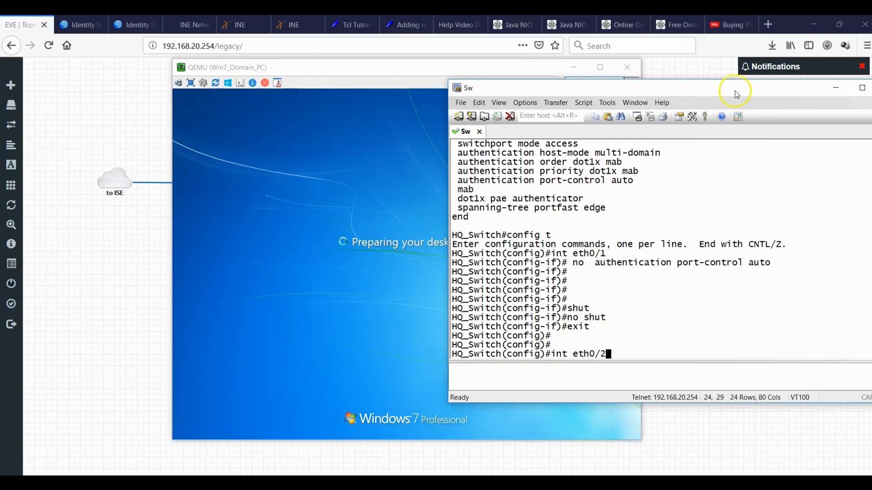
{"action": "left_click_drag", "start_coordinate": [670, 87], "coordinate": [699, 93]}
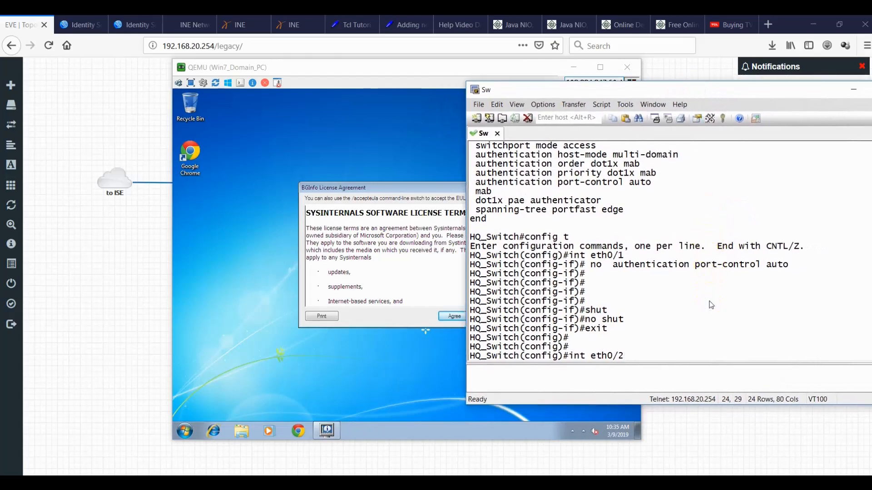
{"action": "key", "text": "Return"}
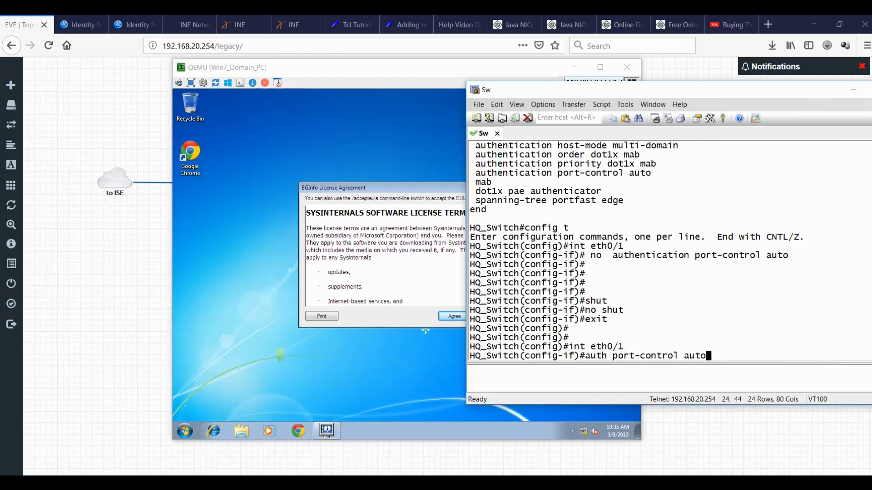
{"action": "key", "text": "Return"}
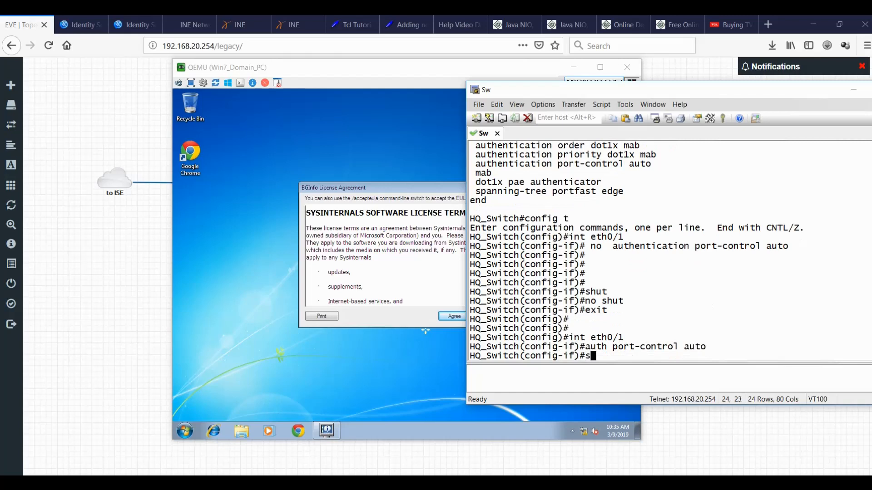
Bounce Ethernet0/1, exit configuration mode, and accept the BGInfo licence on the Windows 7 PC.
{"action": "type", "text": "shut"}
{"action": "key", "text": "Return"}
{"action": "type", "text": "no shut"}
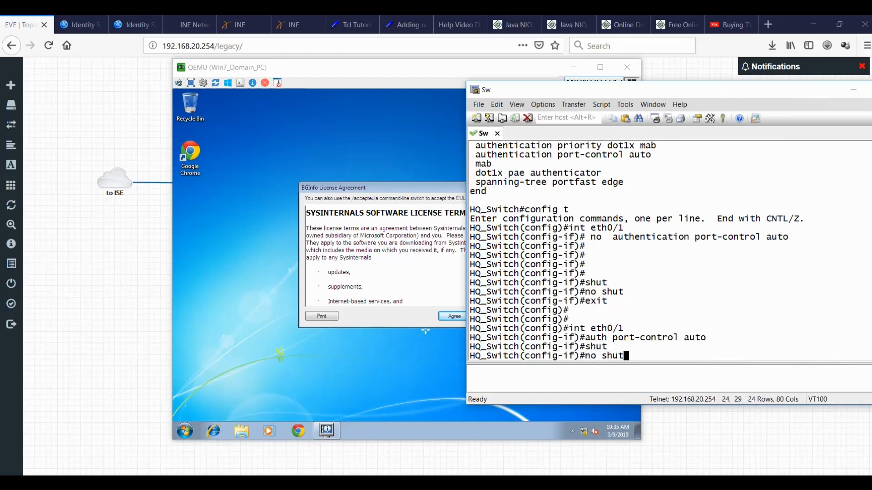
{"action": "key", "text": "Return"}
{"action": "type", "text": "exit"}
{"action": "key", "text": "Return"}
{"action": "type", "text": "exit"}
{"action": "key", "text": "Return"}
{"action": "key", "text": "Return"}
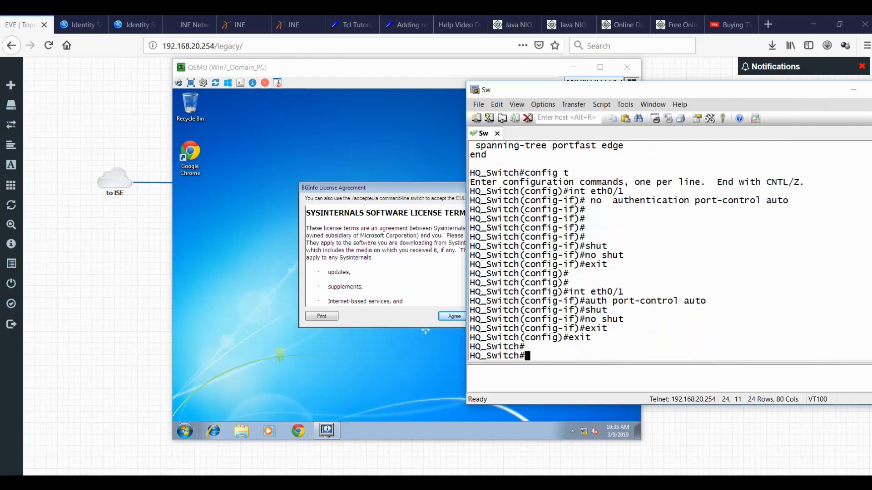
{"action": "left_click", "coordinate": [370, 272]}
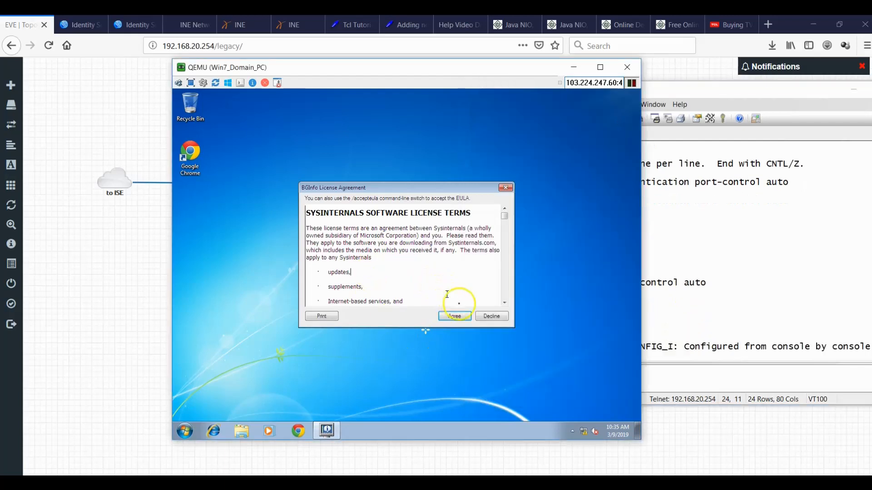
{"action": "left_click", "coordinate": [463, 319]}
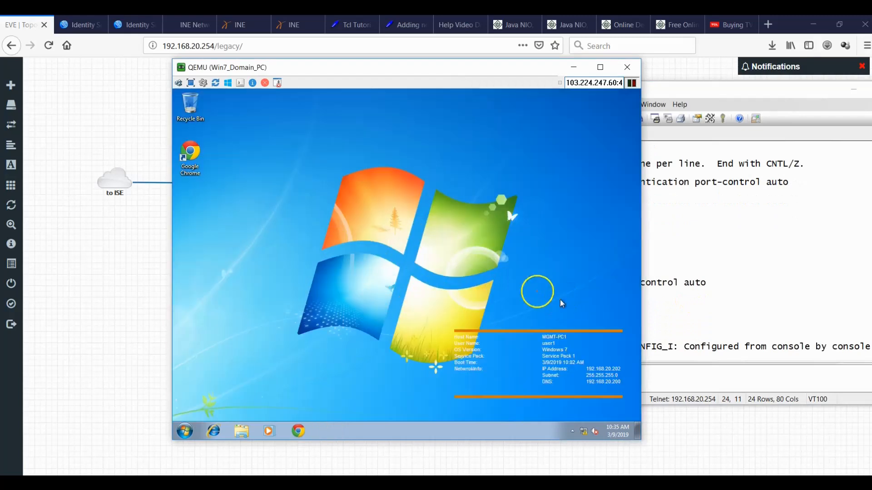
Check ISE RADIUS Live Logs, then return to the Dot1x policy set page.
{"action": "left_click", "coordinate": [79, 25]}
{"action": "left_click", "coordinate": [115, 31]}
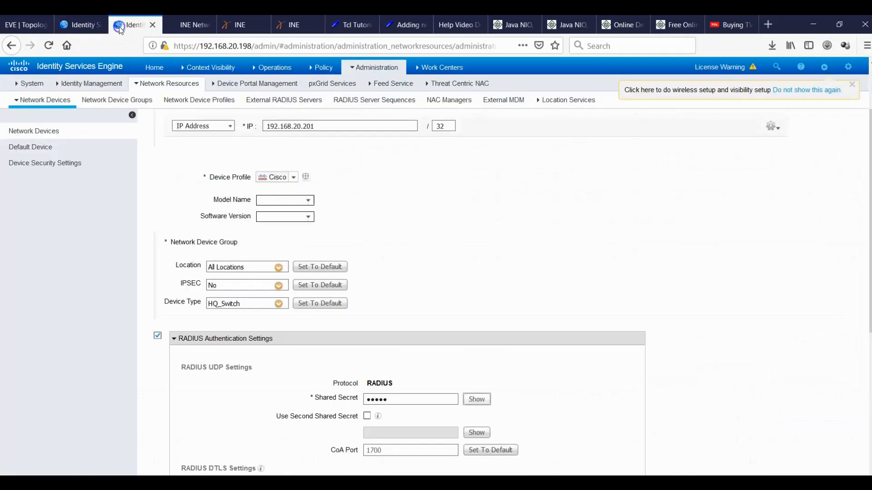
{"action": "mouse_move", "coordinate": [272, 68]}
{"action": "left_click", "coordinate": [273, 97]}
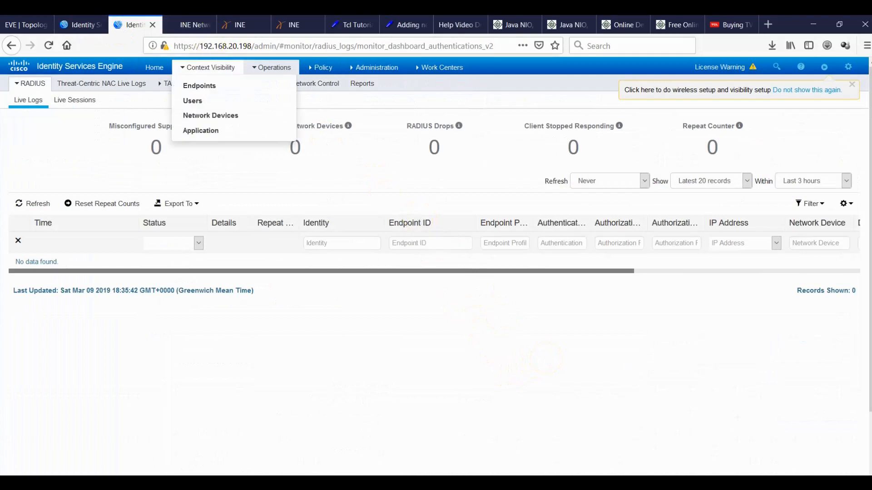
{"action": "left_click", "coordinate": [78, 26]}
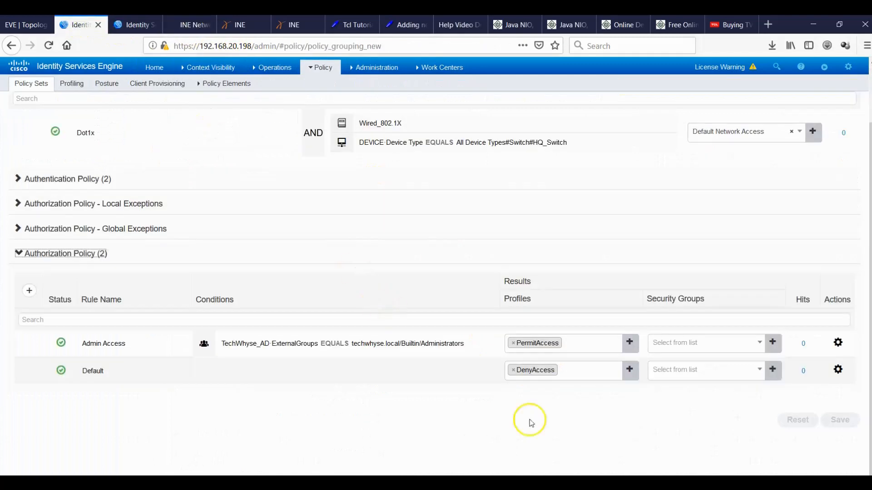
Bring the SecureCRT switch terminal forward over the EVE lab topology.
{"action": "left_click", "coordinate": [608, 483]}
{"action": "right_click", "coordinate": [607, 483]}
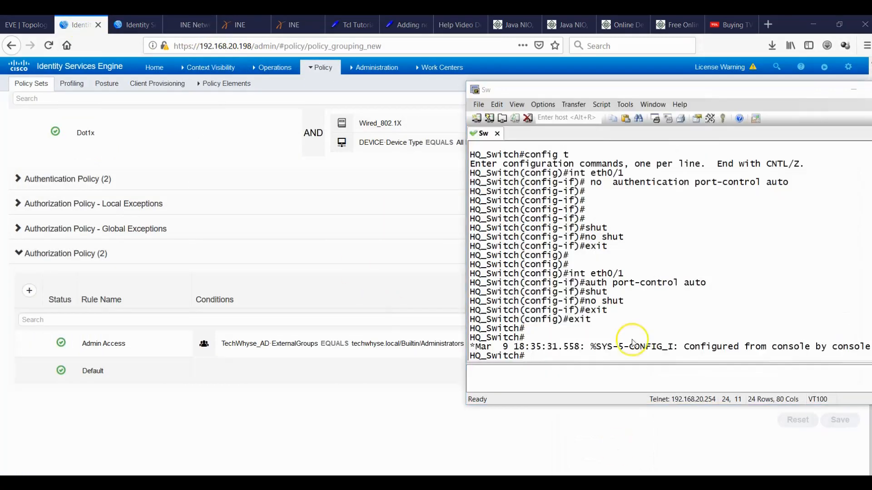
{"action": "left_click_drag", "start_coordinate": [722, 92], "coordinate": [529, 57]}
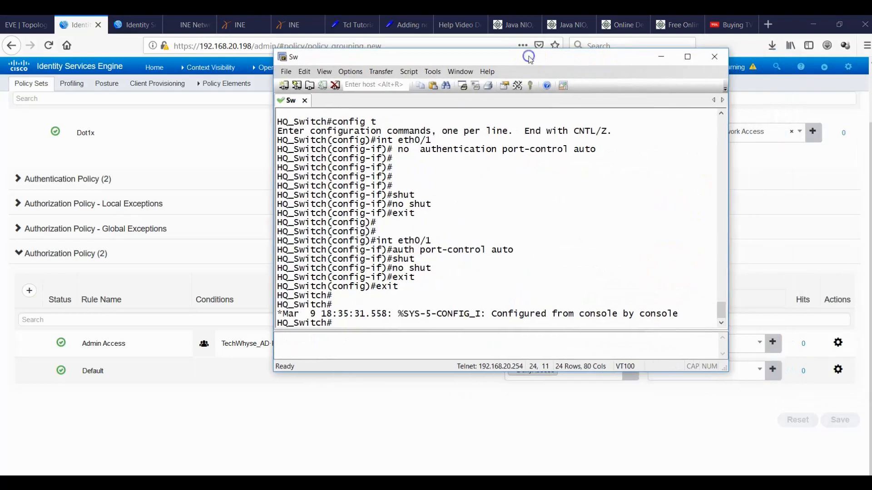
{"action": "left_click", "coordinate": [25, 25]}
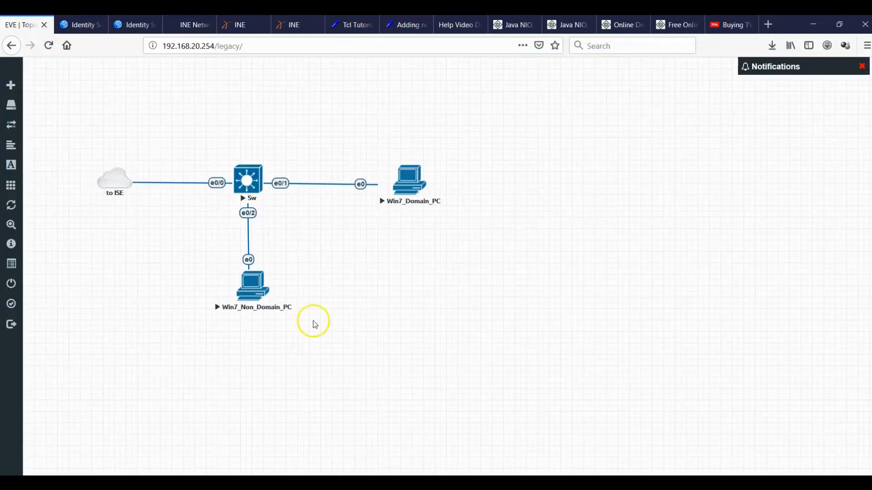
{"action": "mouse_move", "coordinate": [608, 483]}
{"action": "left_click", "coordinate": [573, 420]}
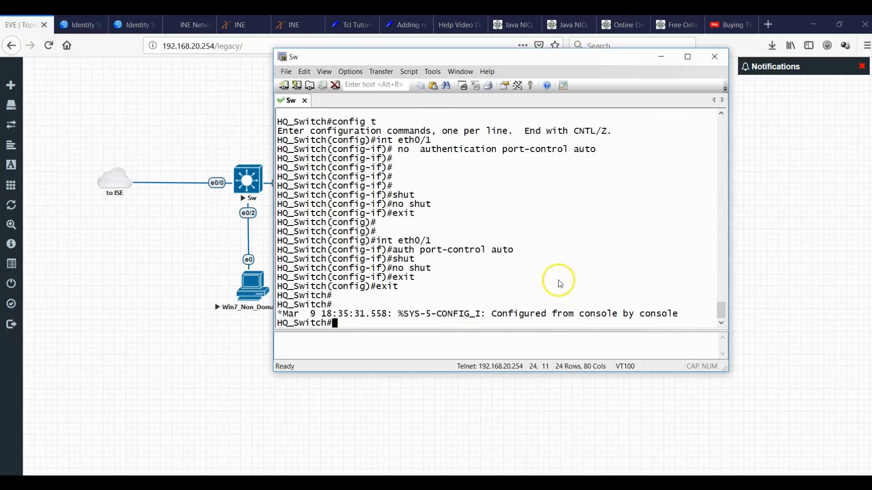
Open Services from the Start search, view Wired AutoConfig properties, then close without changes.
{"action": "mouse_move", "coordinate": [640, 483]}
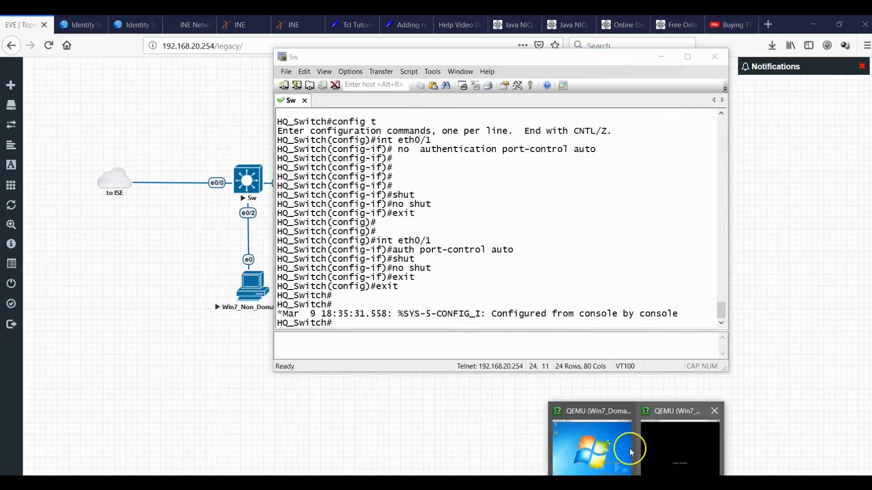
{"action": "left_click", "coordinate": [608, 446]}
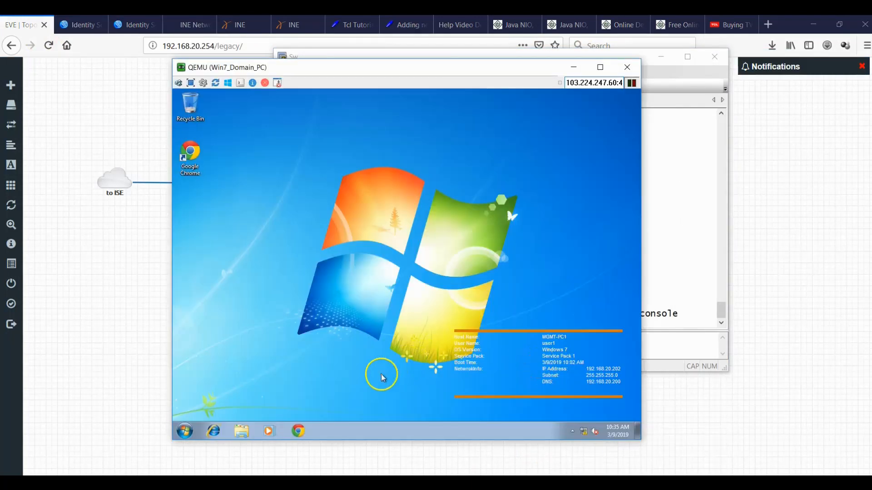
{"action": "left_click", "coordinate": [193, 432]}
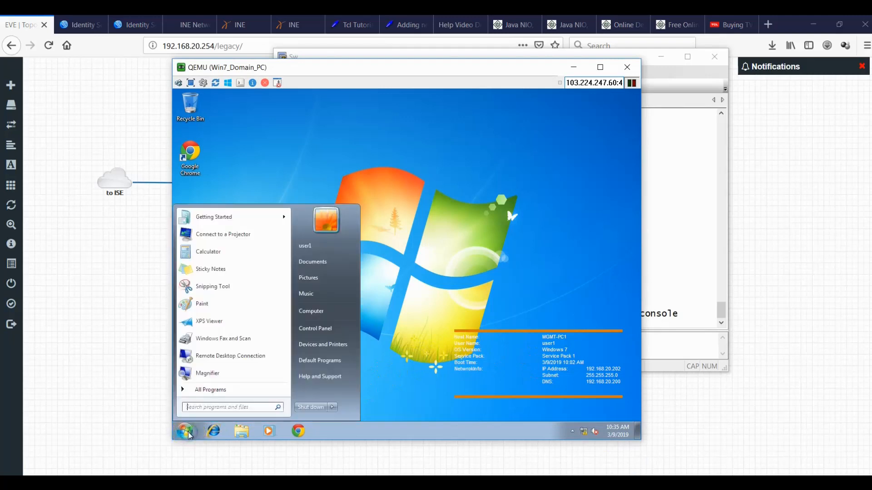
{"action": "type", "text": "servic"}
{"action": "key", "text": "Down"}
{"action": "key", "text": "Return"}
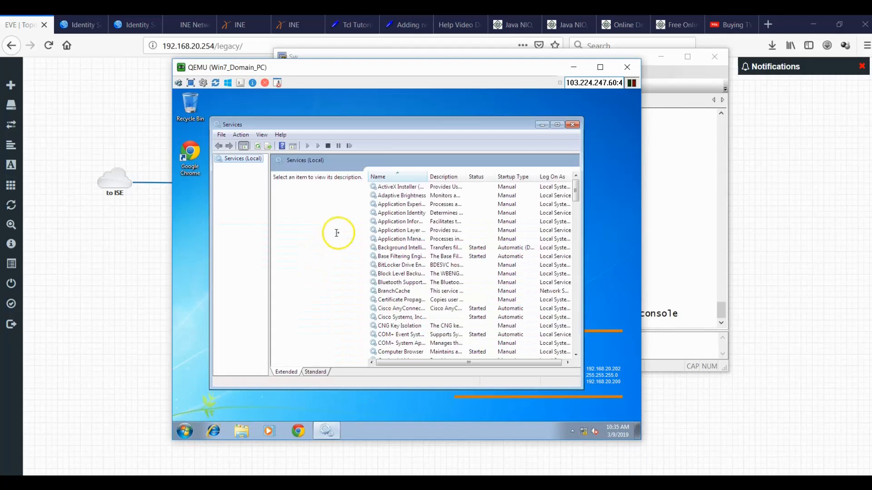
{"action": "left_click", "coordinate": [389, 285]}
{"action": "key", "text": "w"}
{"action": "key", "text": "w"}
{"action": "key", "text": "w"}
{"action": "key", "text": "w"}
{"action": "key", "text": "w"}
{"action": "key", "text": "w"}
{"action": "key", "text": "w"}
{"action": "key", "text": "w"}
{"action": "key", "text": "w"}
{"action": "key", "text": "w"}
{"action": "key", "text": "w"}
{"action": "key", "text": "w"}
{"action": "key", "text": "w"}
{"action": "key", "text": "w"}
{"action": "key", "text": "w"}
{"action": "key", "text": "w"}
{"action": "key", "text": "w"}
{"action": "key", "text": "w"}
{"action": "key", "text": "w"}
{"action": "key", "text": "w"}
{"action": "key", "text": "w"}
{"action": "key", "text": "w"}
{"action": "key", "text": "w"}
{"action": "key", "text": "w"}
{"action": "key", "text": "w"}
{"action": "key", "text": "w"}
{"action": "key", "text": "w"}
{"action": "key", "text": "w"}
{"action": "key", "text": "w"}
{"action": "key", "text": "w"}
{"action": "key", "text": "w"}
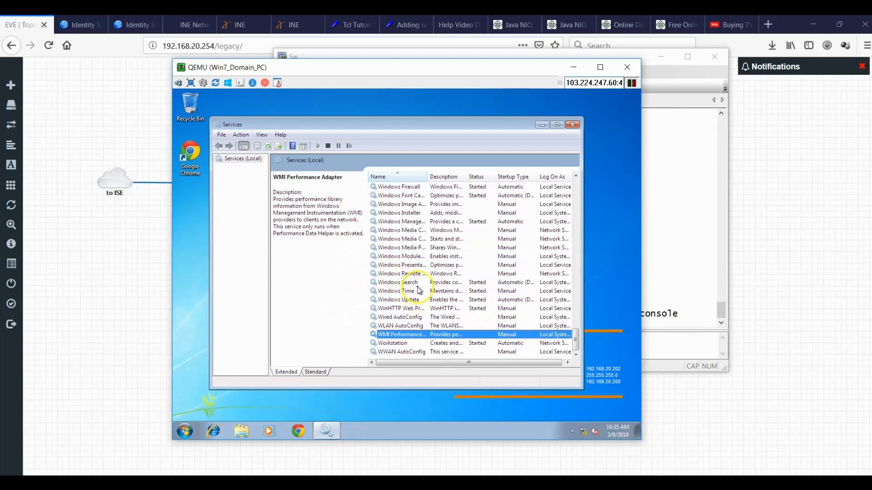
{"action": "double_click", "coordinate": [408, 318]}
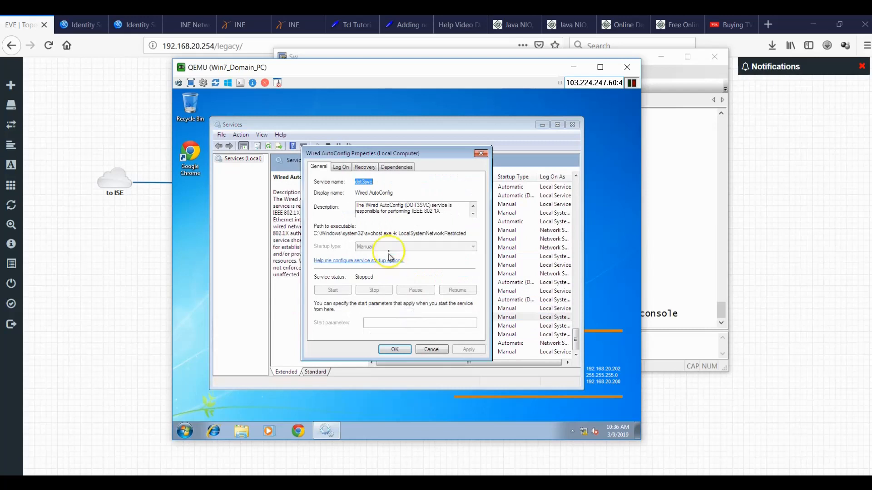
{"action": "left_click", "coordinate": [430, 350]}
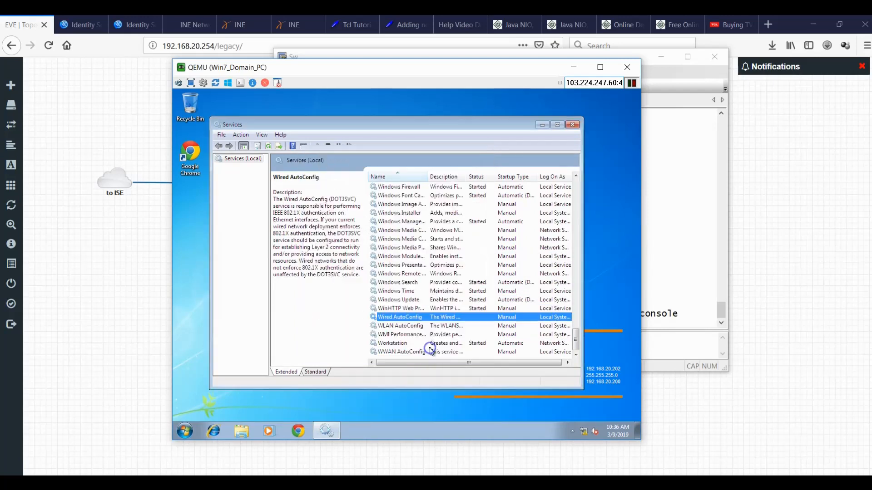
{"action": "left_click", "coordinate": [573, 124]}
Run Services as administrator and inspect Wired AutoConfig, stopped with Manual startup, without changes.
{"action": "left_click", "coordinate": [185, 430]}
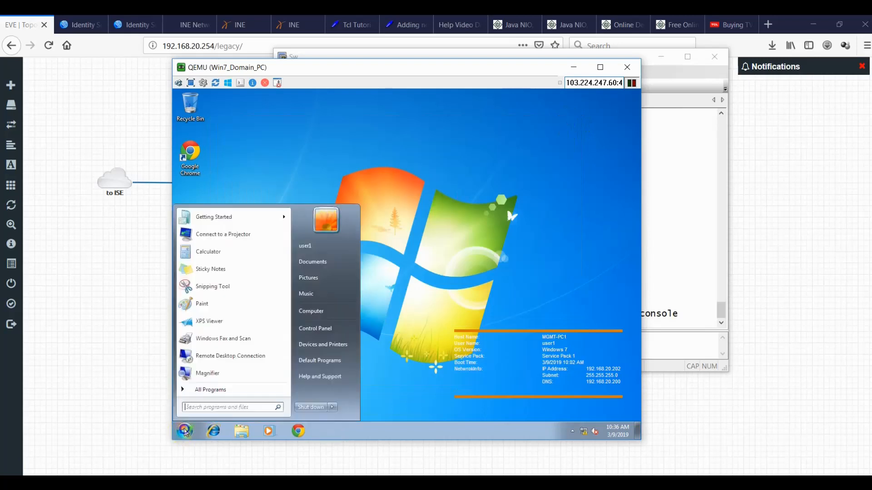
{"action": "type", "text": "ser"}
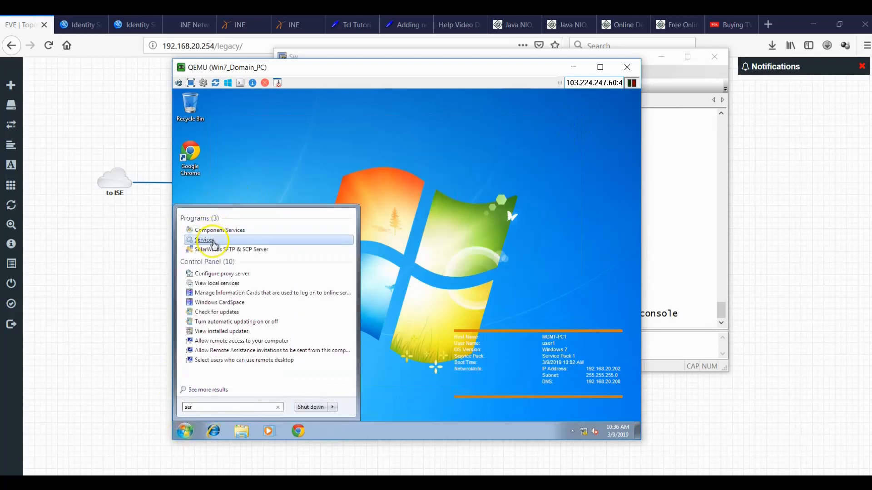
{"action": "right_click", "coordinate": [214, 244]}
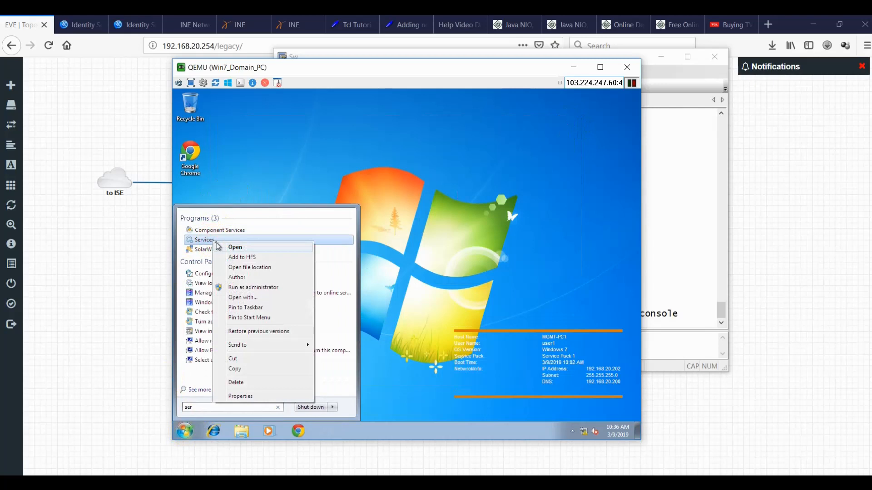
{"action": "left_click", "coordinate": [260, 289]}
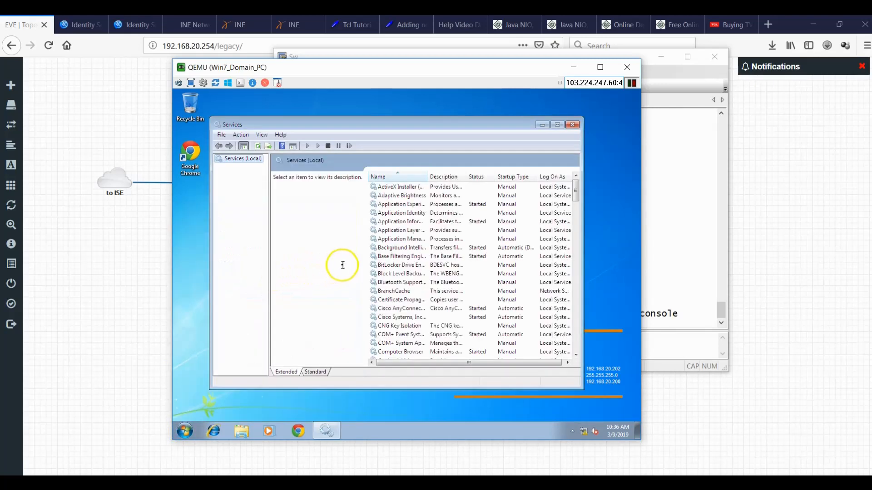
{"action": "left_click", "coordinate": [399, 240]}
{"action": "key", "text": "w"}
{"action": "key", "text": "Down"}
{"action": "key", "text": "Down"}
{"action": "key", "text": "Down"}
{"action": "key", "text": "Down"}
{"action": "key", "text": "Down"}
{"action": "key", "text": "Down"}
{"action": "key", "text": "Down"}
{"action": "key", "text": "Down"}
{"action": "key", "text": "Down"}
{"action": "key", "text": "Down"}
{"action": "key", "text": "Down"}
{"action": "key", "text": "Down"}
{"action": "key", "text": "Down"}
{"action": "key", "text": "Down"}
{"action": "key", "text": "Down"}
{"action": "key", "text": "Down"}
{"action": "key", "text": "Down"}
{"action": "key", "text": "Down"}
{"action": "key", "text": "Down"}
{"action": "key", "text": "Down"}
{"action": "left_click", "coordinate": [398, 279]}
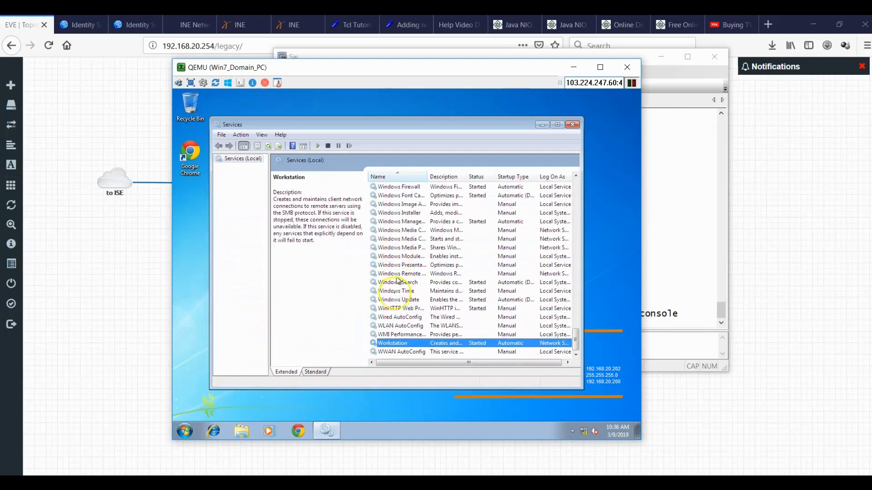
{"action": "double_click", "coordinate": [404, 317]}
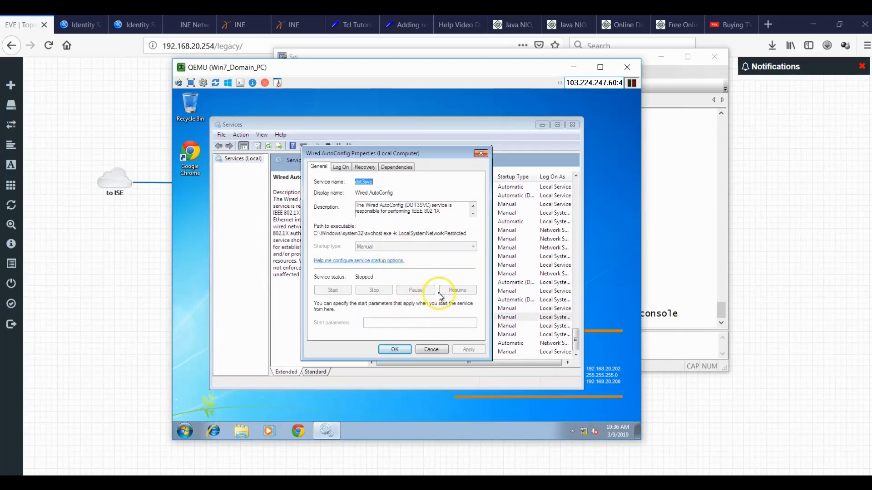
{"action": "left_click", "coordinate": [434, 348]}
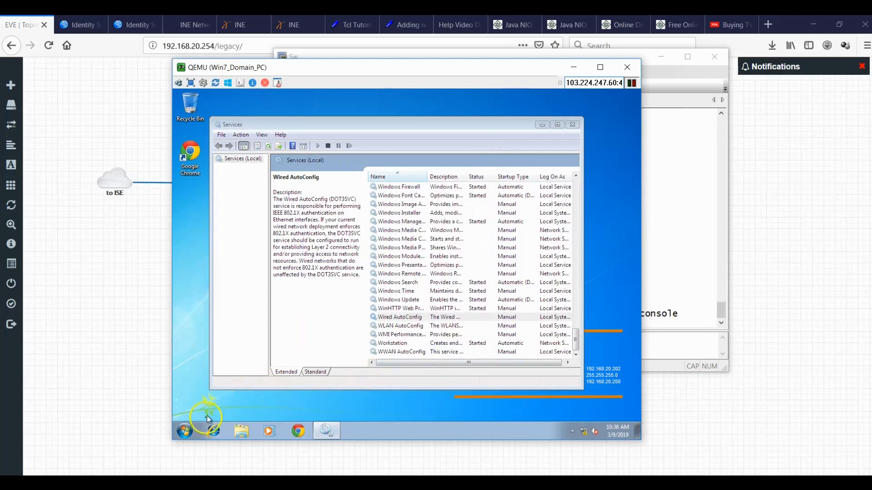
{"action": "left_click", "coordinate": [185, 429]}
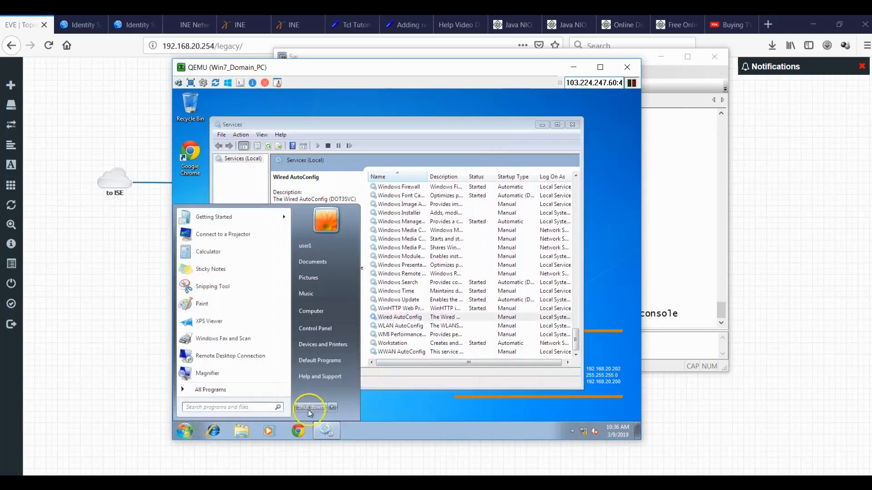
Log the current user off Windows 7 and return to the logon screen.
{"action": "left_click", "coordinate": [332, 407]}
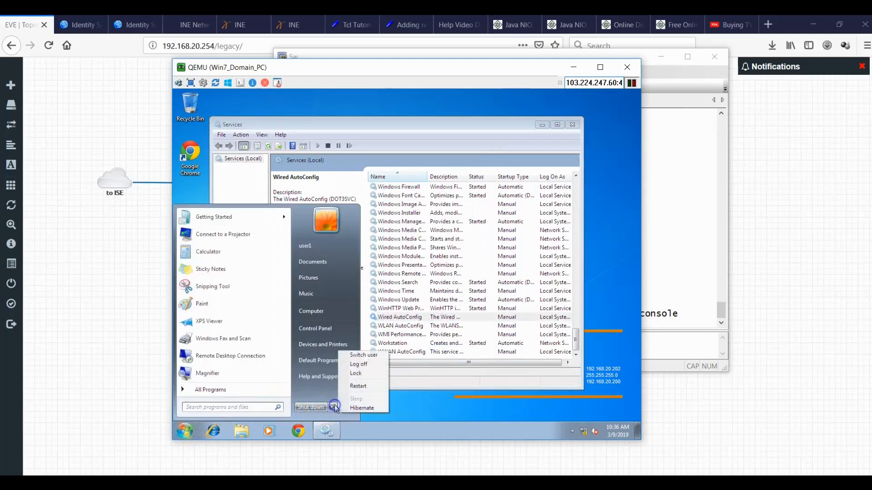
{"action": "left_click", "coordinate": [368, 363]}
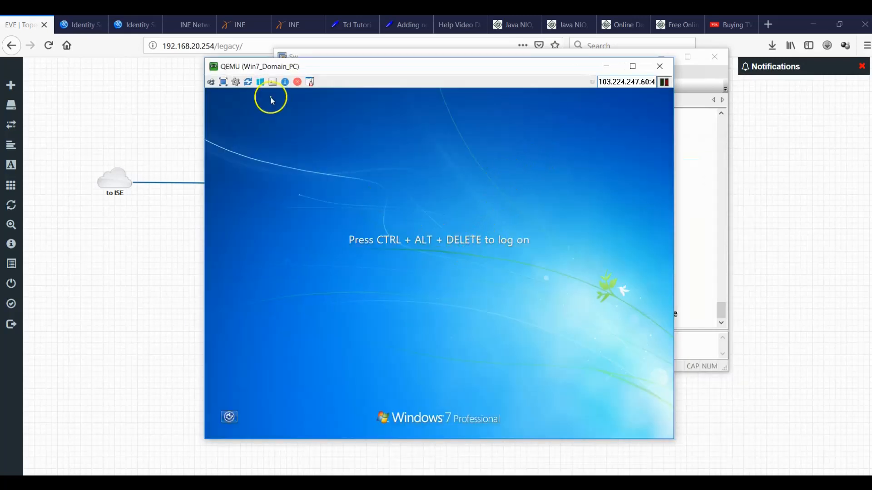
{"action": "left_click", "coordinate": [211, 82]}
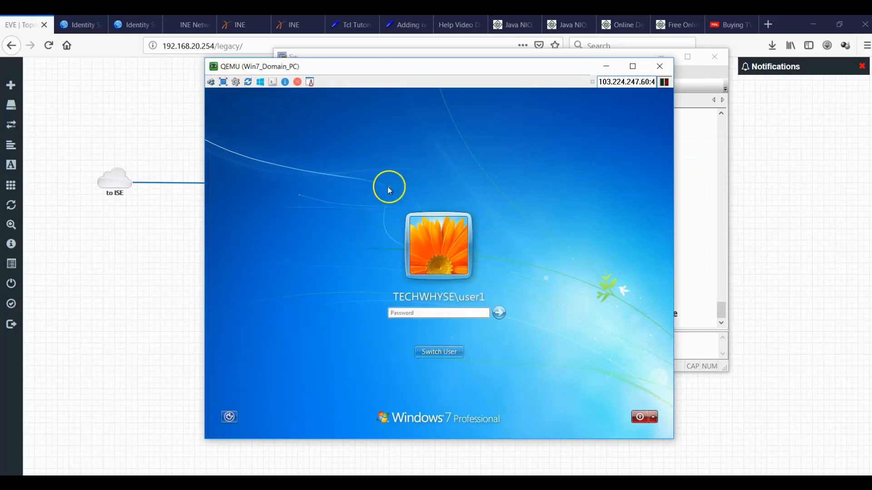
Choose Other User and log on with a different TECHWHYSE domain account and its password.
{"action": "left_click", "coordinate": [439, 354]}
{"action": "left_click", "coordinate": [491, 303]}
{"action": "left_click", "coordinate": [577, 262]}
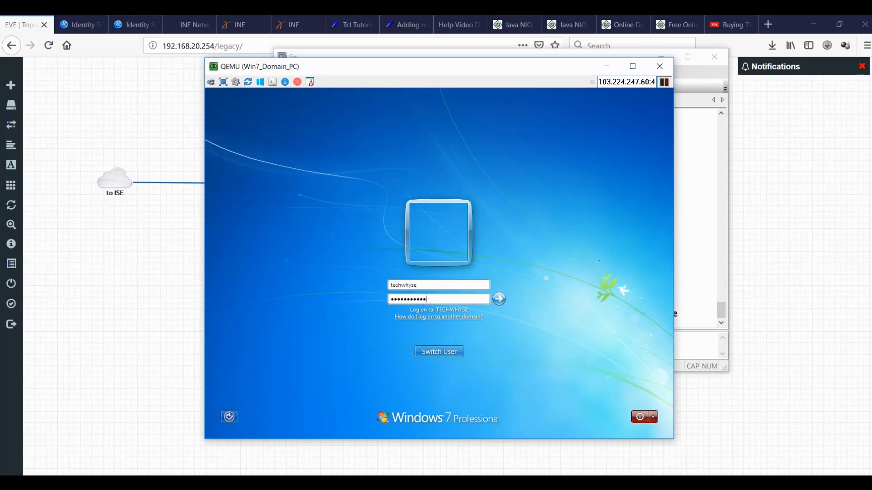
{"action": "key", "text": "Return"}
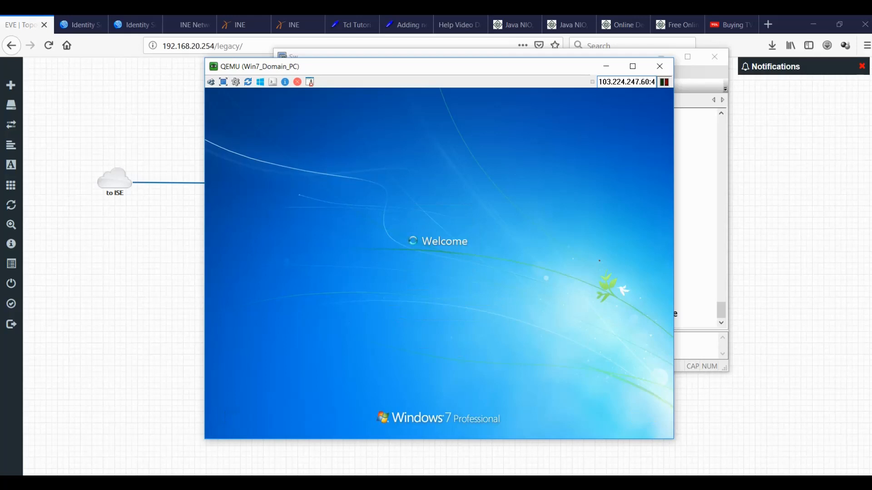
Place the VM and SecureCRT windows side by side and page through the 'sh run aaa' output.
{"action": "left_click_drag", "start_coordinate": [525, 68], "coordinate": [355, 66]}
{"action": "left_click_drag", "start_coordinate": [585, 63], "coordinate": [819, 66]}
{"action": "key", "text": "Return"}
{"action": "key", "text": "Return"}
{"action": "key", "text": "Return"}
{"action": "key", "text": "Return"}
{"action": "key", "text": "Return"}
{"action": "key", "text": "Return"}
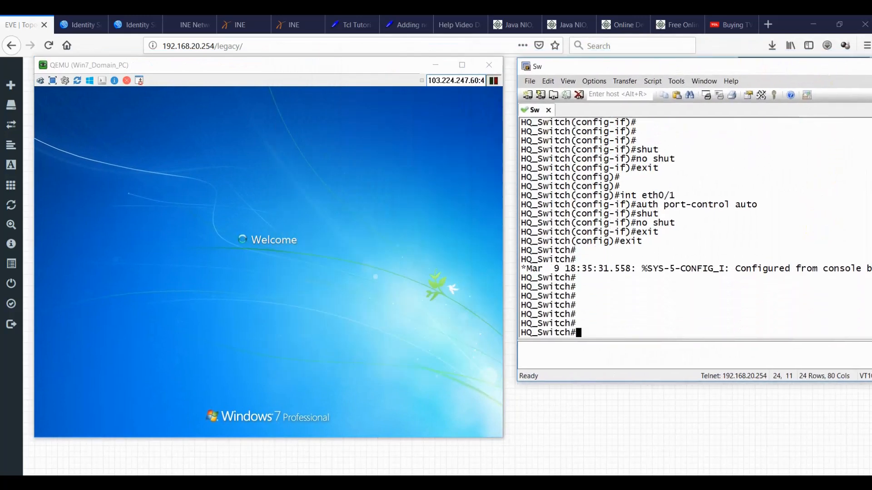
{"action": "type", "text": "sh run aaa"}
{"action": "key", "text": "Return"}
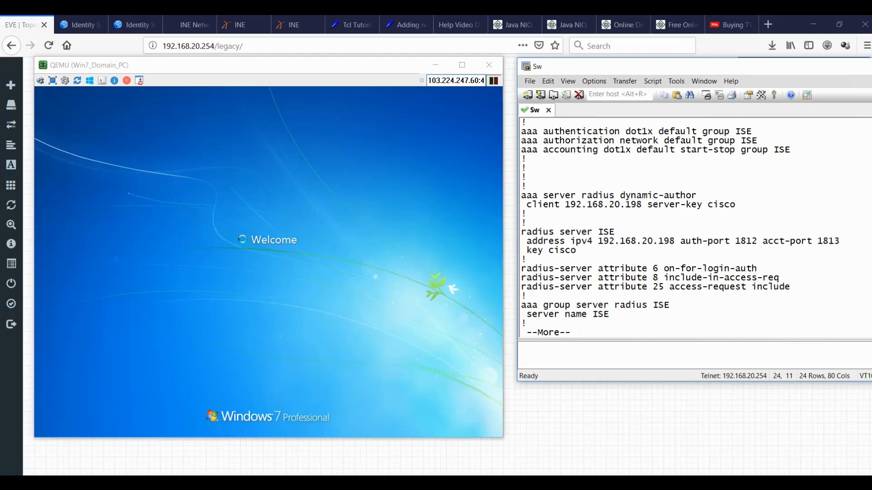
{"action": "key", "text": "space"}
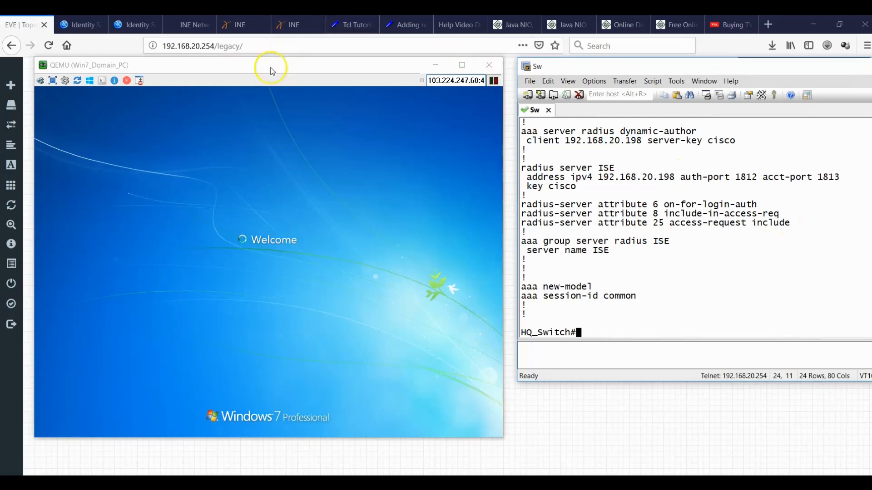
{"action": "left_click_drag", "start_coordinate": [279, 69], "coordinate": [268, 48]}
{"action": "left_click", "coordinate": [196, 178]}
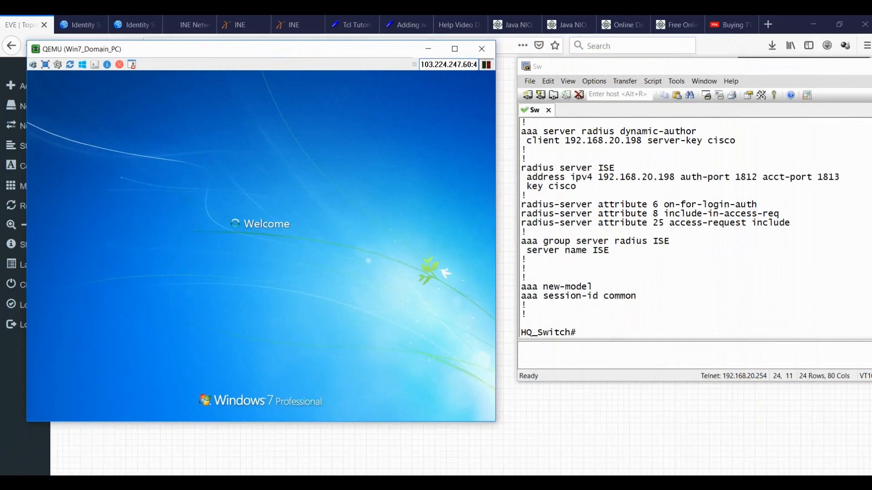
On eth0/1, apply 'no auth port-control auto', bounce the port, and exit configuration mode.
{"action": "left_click", "coordinate": [666, 293]}
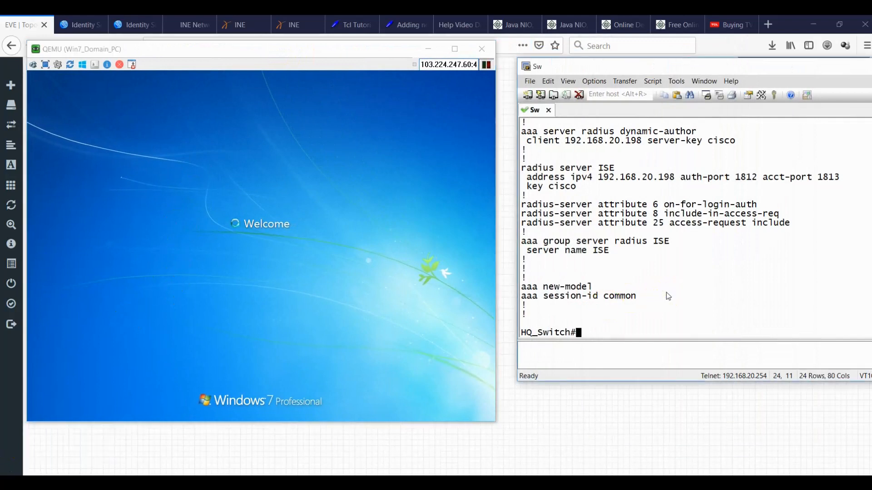
{"action": "type", "text": "config t"}
{"action": "key", "text": "Return"}
{"action": "type", "text": "int"}
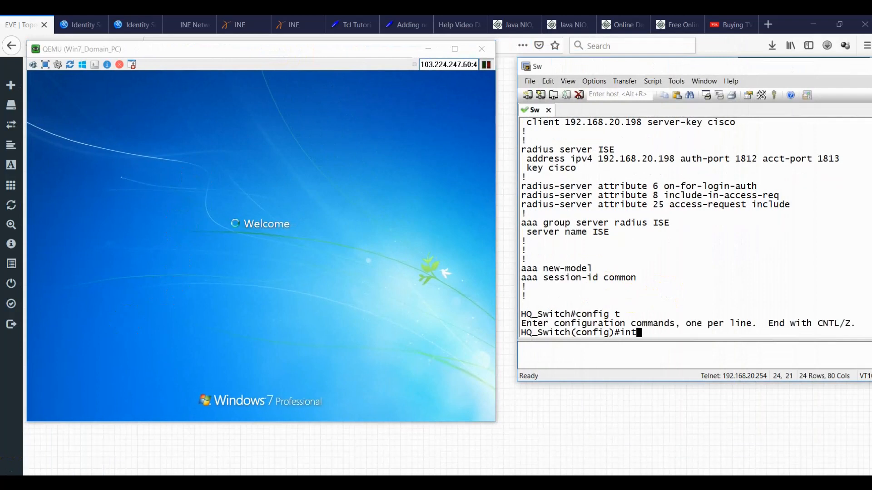
{"action": "type", "text": " eth0/1"}
{"action": "key", "text": "Return"}
{"action": "type", "text": "no auth port-control auto"}
{"action": "key", "text": "Return"}
{"action": "key", "text": "Return"}
{"action": "key", "text": "Return"}
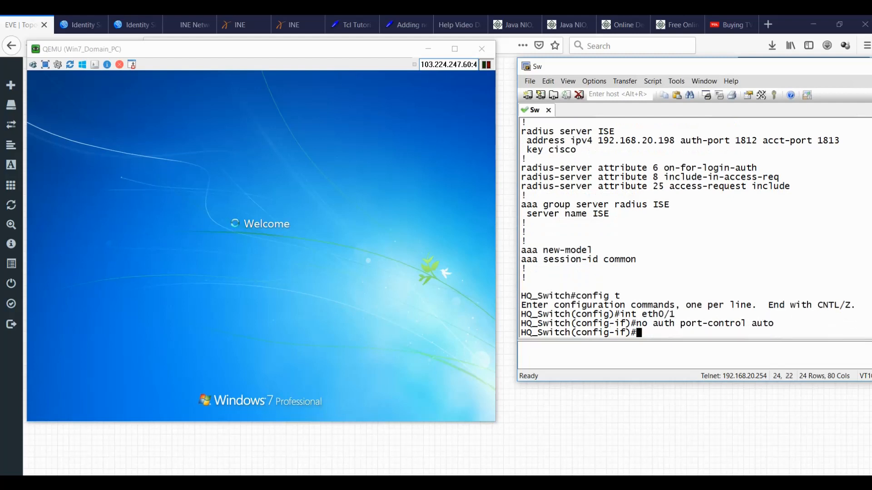
{"action": "key", "text": "Return"}
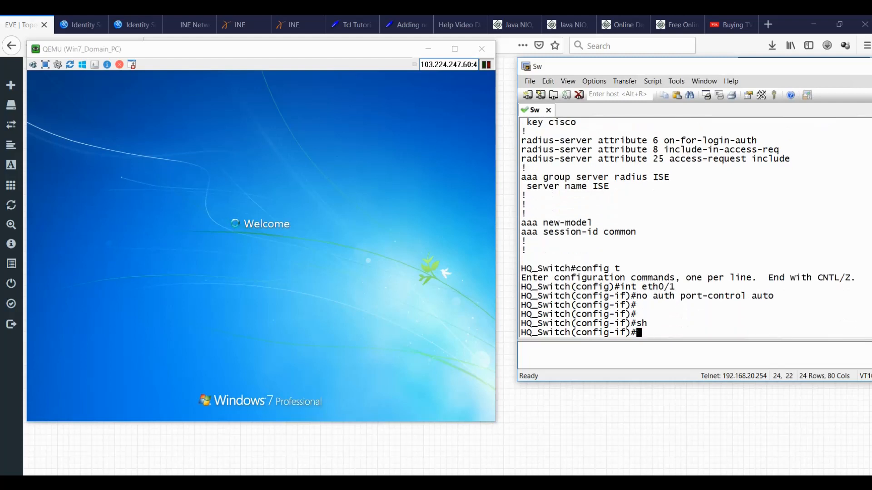
{"action": "key", "text": "Return"}
{"action": "type", "text": "exit"}
{"action": "key", "text": "Return"}
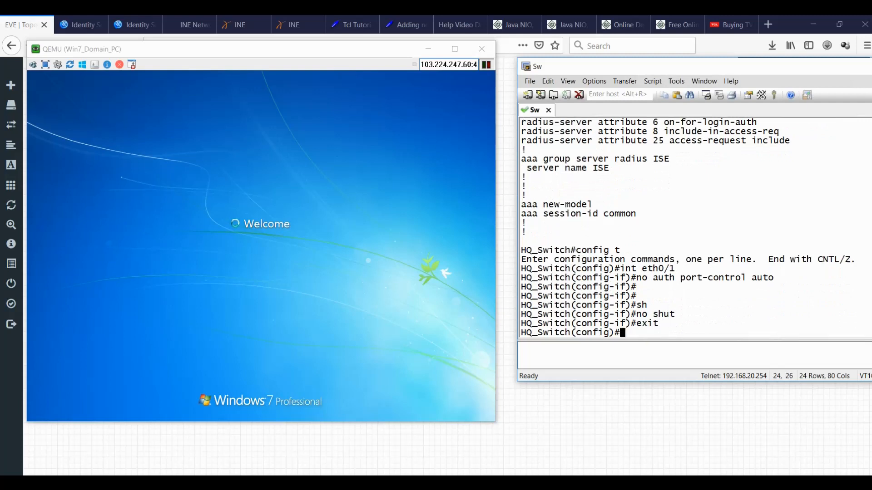
{"action": "key", "text": "Return"}
{"action": "key", "text": "Return"}
{"action": "key", "text": "Return"}
{"action": "key", "text": "Return"}
{"action": "key", "text": "Return"}
{"action": "key", "text": "Return"}
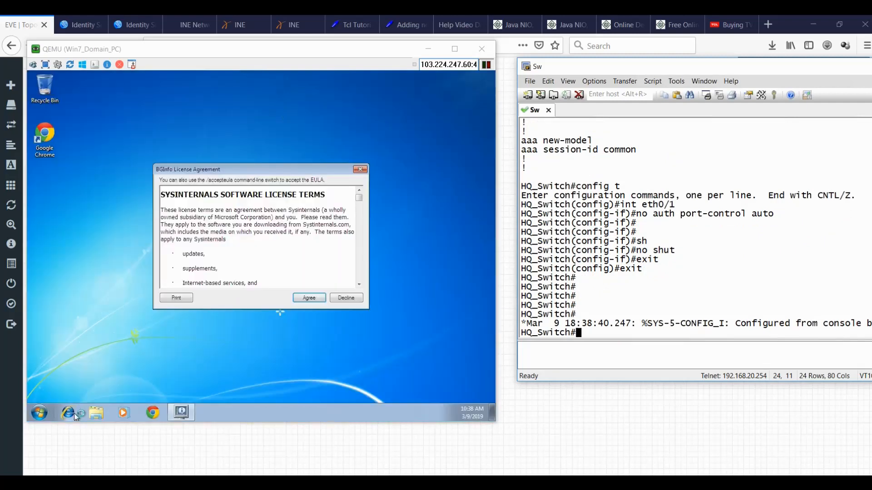
Accept the BGInfo licence terms and launch the Services console from Start search.
{"action": "left_click", "coordinate": [309, 298]}
{"action": "left_click", "coordinate": [312, 299]}
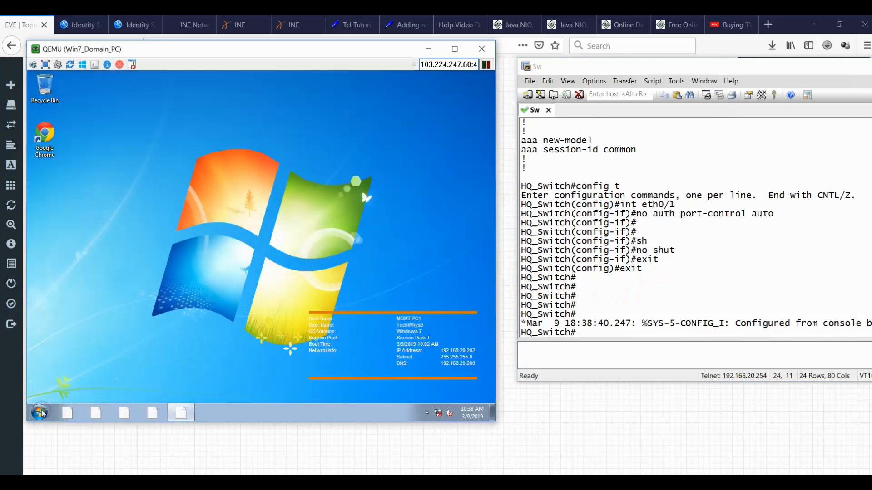
{"action": "left_click", "coordinate": [40, 413]}
{"action": "type", "text": "servi"}
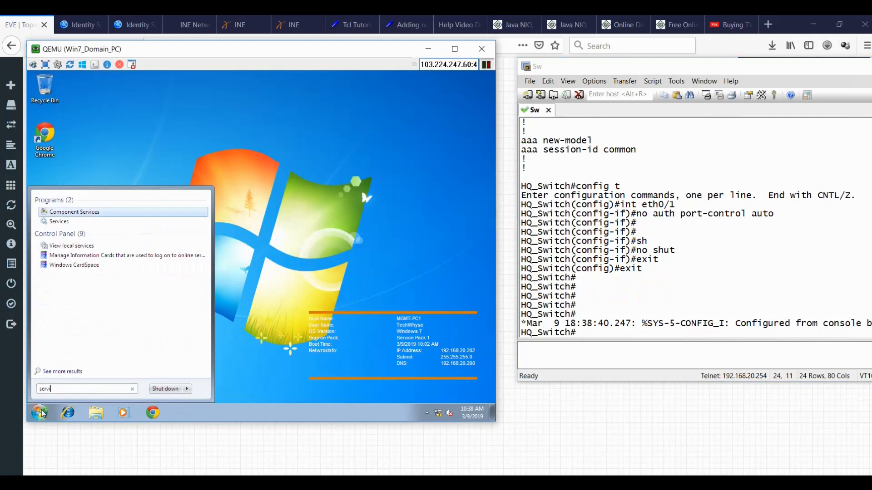
{"action": "key", "text": "Return"}
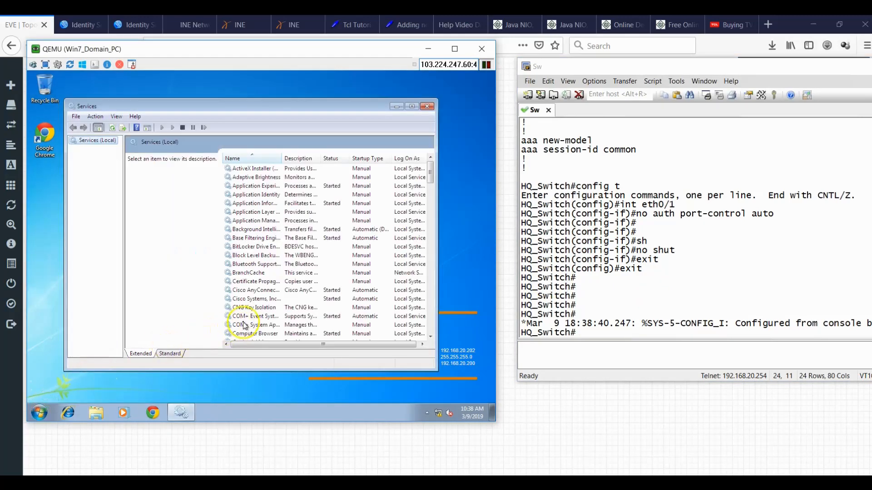
Open the Wired AutoConfig service properties and set its startup type to Automatic.
{"action": "left_click", "coordinate": [244, 324]}
{"action": "key", "text": "w"}
{"action": "key", "text": "w"}
{"action": "key", "text": "w"}
{"action": "key", "text": "w"}
{"action": "key", "text": "w"}
{"action": "key", "text": "w"}
{"action": "key", "text": "w"}
{"action": "key", "text": "w"}
{"action": "key", "text": "w"}
{"action": "key", "text": "w"}
{"action": "key", "text": "w"}
{"action": "key", "text": "w"}
{"action": "key", "text": "w"}
{"action": "key", "text": "w"}
{"action": "key", "text": "w"}
{"action": "key", "text": "w"}
{"action": "key", "text": "w"}
{"action": "key", "text": "w"}
{"action": "key", "text": "w"}
{"action": "key", "text": "w"}
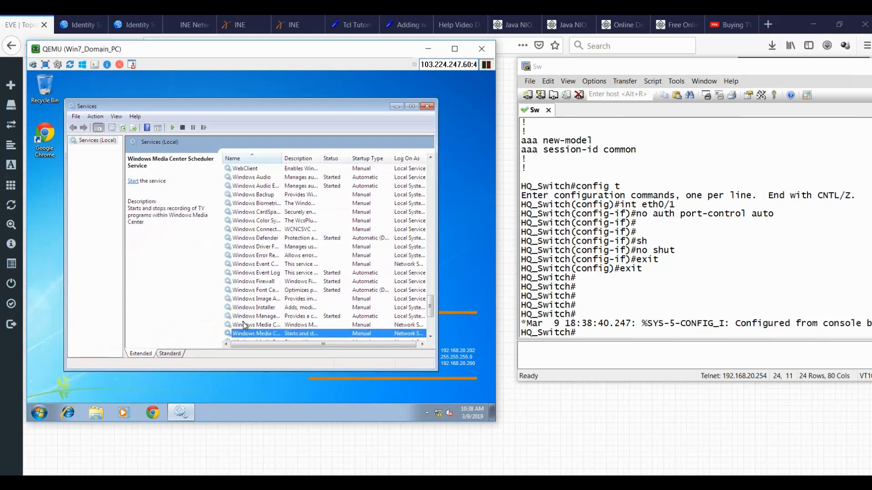
{"action": "key", "text": "w"}
{"action": "key", "text": "w"}
{"action": "key", "text": "w"}
{"action": "key", "text": "w"}
{"action": "key", "text": "w"}
{"action": "key", "text": "w"}
{"action": "key", "text": "w"}
{"action": "key", "text": "w"}
{"action": "key", "text": "w"}
{"action": "key", "text": "w"}
{"action": "key", "text": "w"}
{"action": "key", "text": "w"}
{"action": "key", "text": "w"}
{"action": "key", "text": "w"}
{"action": "key", "text": "w"}
{"action": "key", "text": "w"}
{"action": "key", "text": "w"}
{"action": "key", "text": "w"}
{"action": "key", "text": "w"}
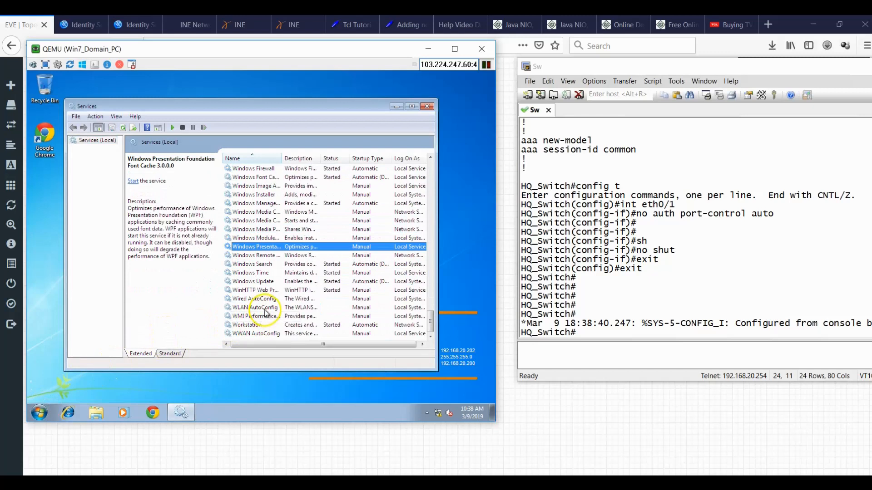
{"action": "double_click", "coordinate": [262, 300]}
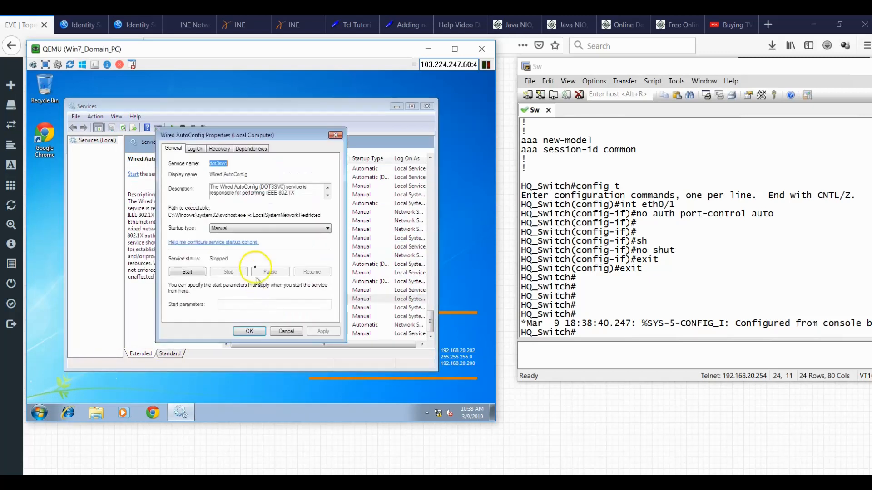
{"action": "left_click", "coordinate": [253, 228]}
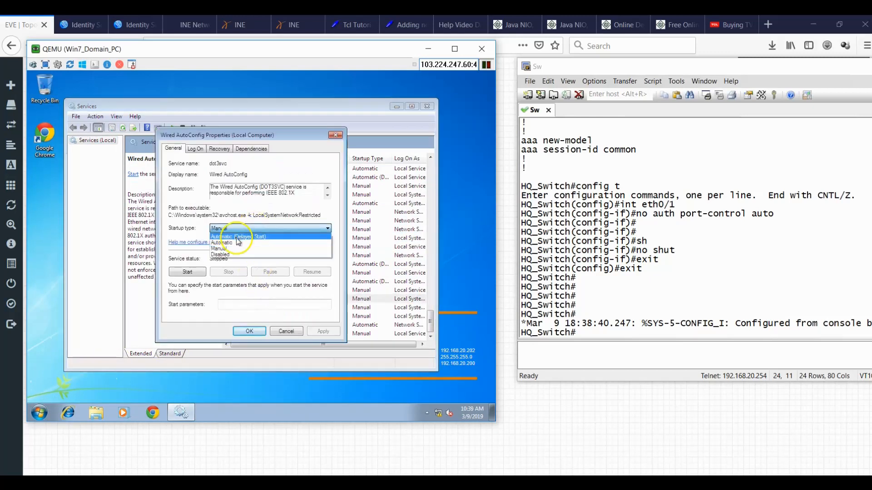
{"action": "left_click", "coordinate": [234, 243]}
{"action": "left_click", "coordinate": [227, 228]}
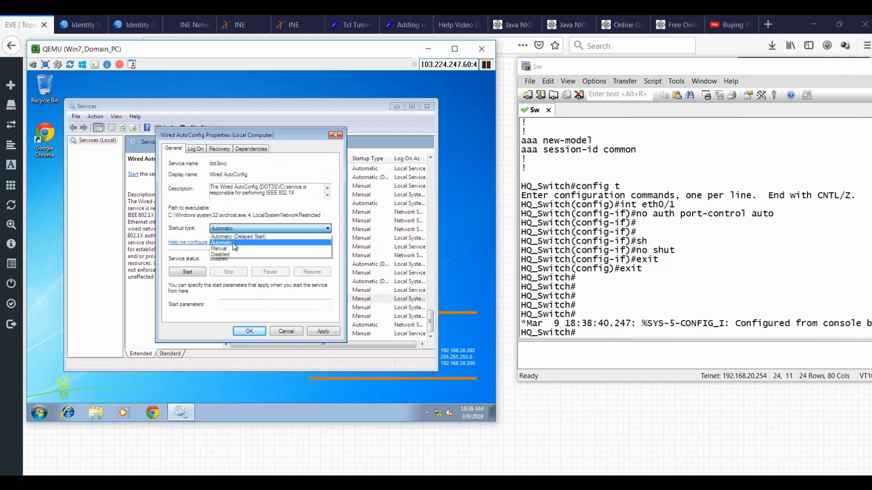
{"action": "left_click", "coordinate": [234, 244]}
{"action": "left_click", "coordinate": [239, 229]}
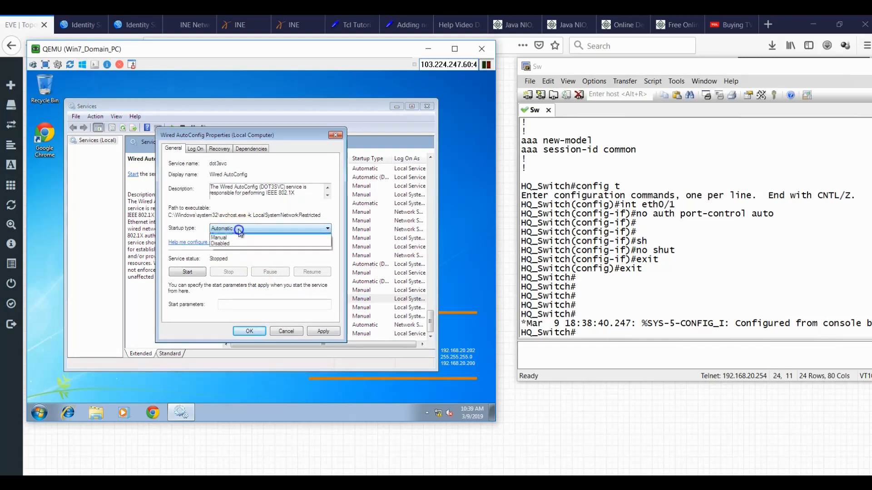
{"action": "left_click", "coordinate": [229, 244]}
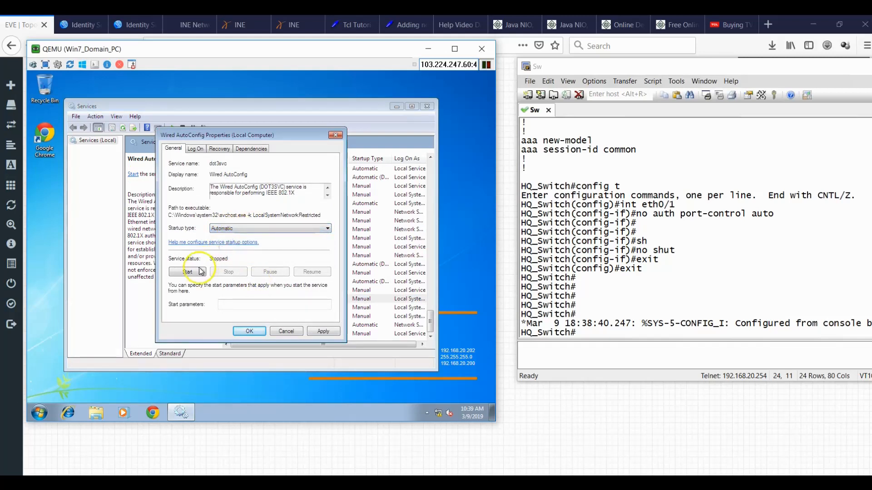
Start the Wired AutoConfig service, confirm with OK, and close Services.
{"action": "left_click", "coordinate": [189, 273]}
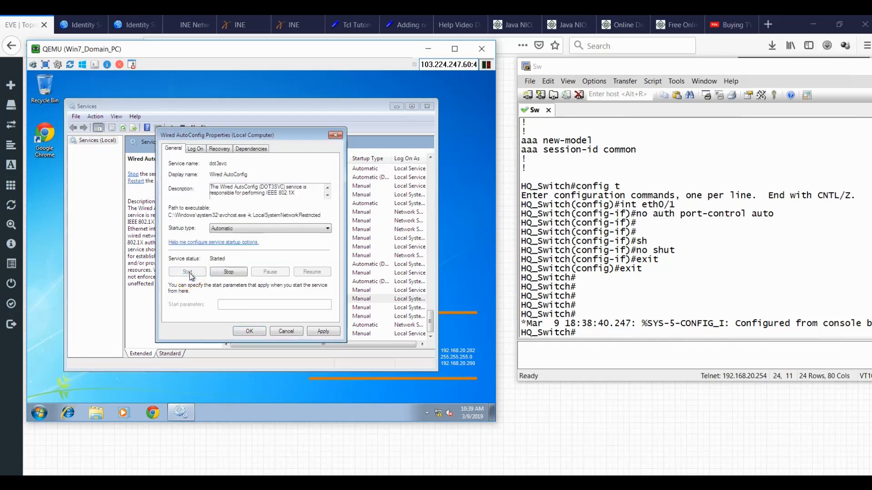
{"action": "left_click", "coordinate": [255, 333]}
{"action": "left_click", "coordinate": [426, 107]}
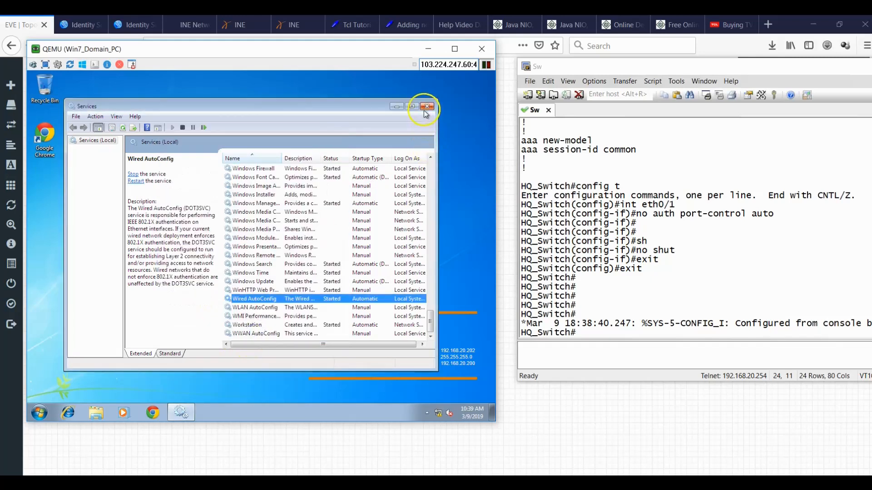
Open the Local Area Connection properties at its 802.1X Authentication settings.
{"action": "right_click", "coordinate": [437, 413]}
{"action": "left_click", "coordinate": [433, 405]}
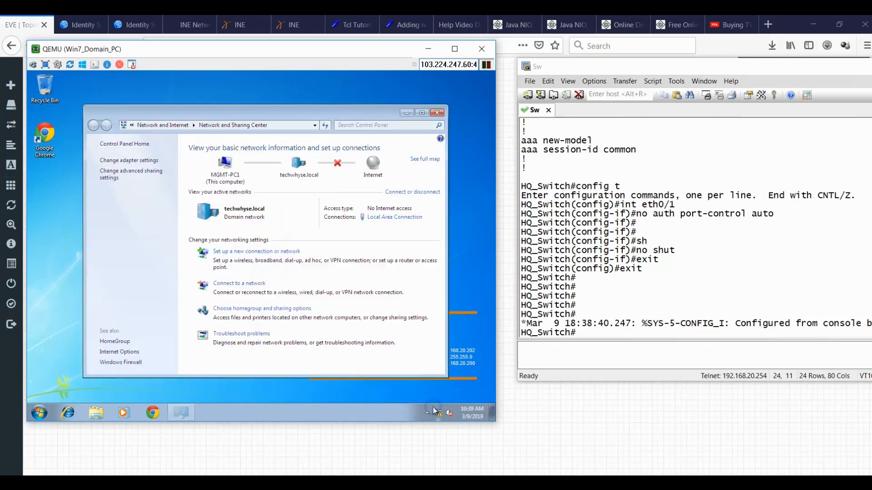
{"action": "left_click", "coordinate": [381, 218]}
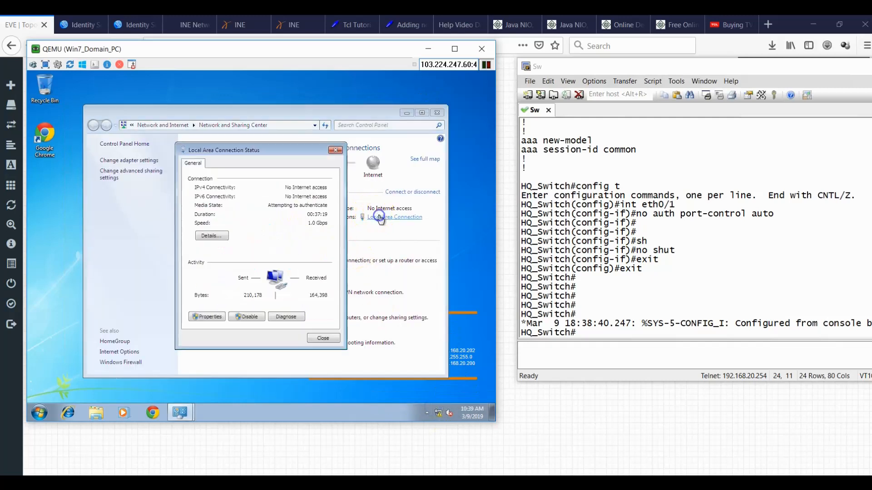
{"action": "left_click", "coordinate": [213, 318]}
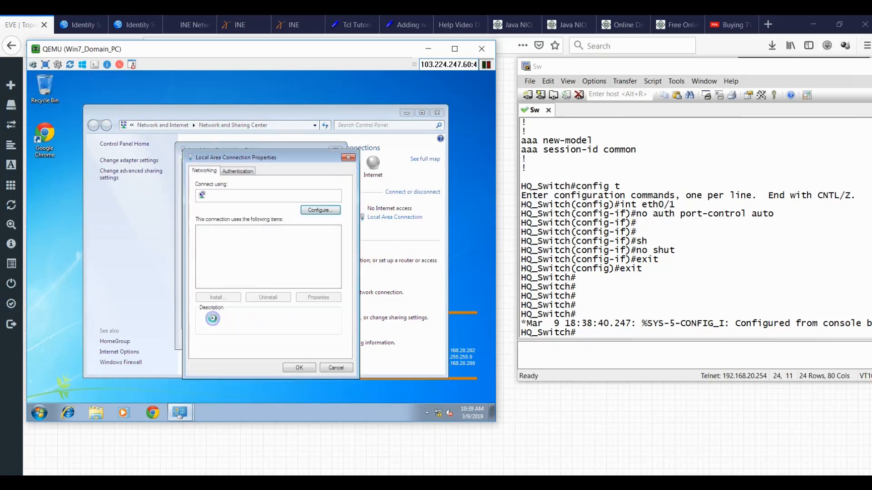
{"action": "left_click", "coordinate": [237, 172]}
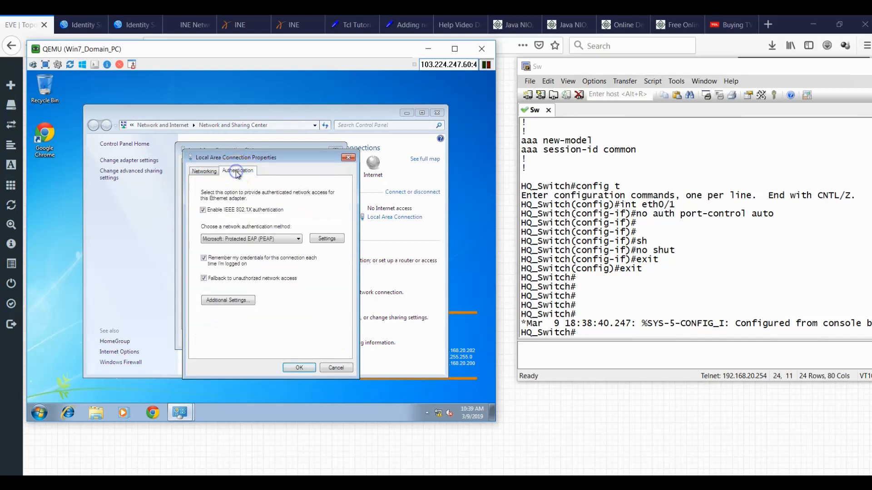
In the PEAP settings, turn off server certificate validation and confirm the MSCHAPv2 options.
{"action": "left_click", "coordinate": [327, 237]}
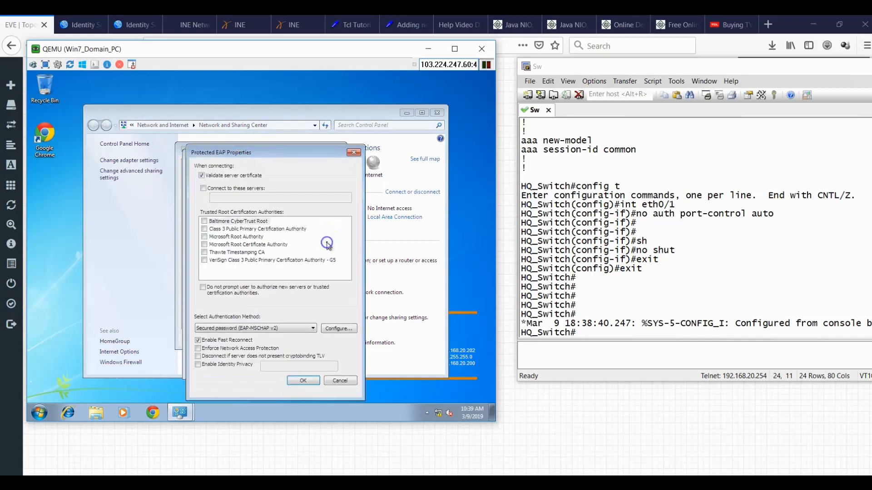
{"action": "left_click", "coordinate": [224, 176]}
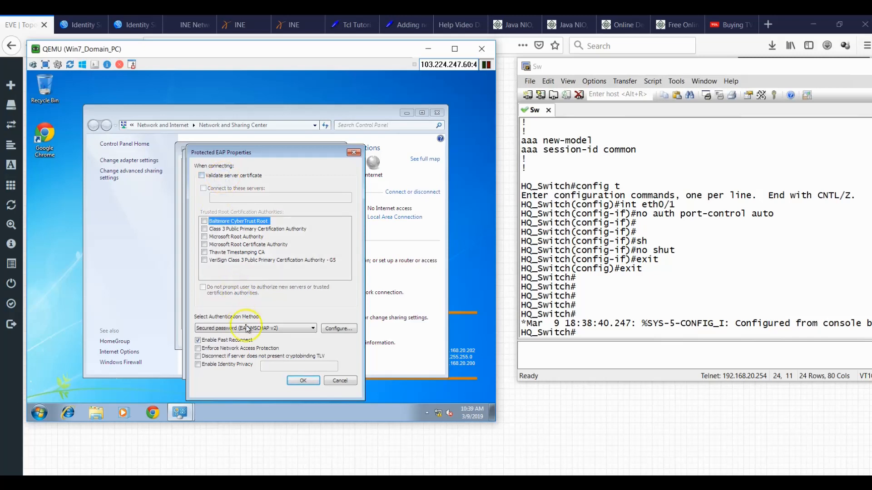
{"action": "left_click", "coordinate": [324, 329]}
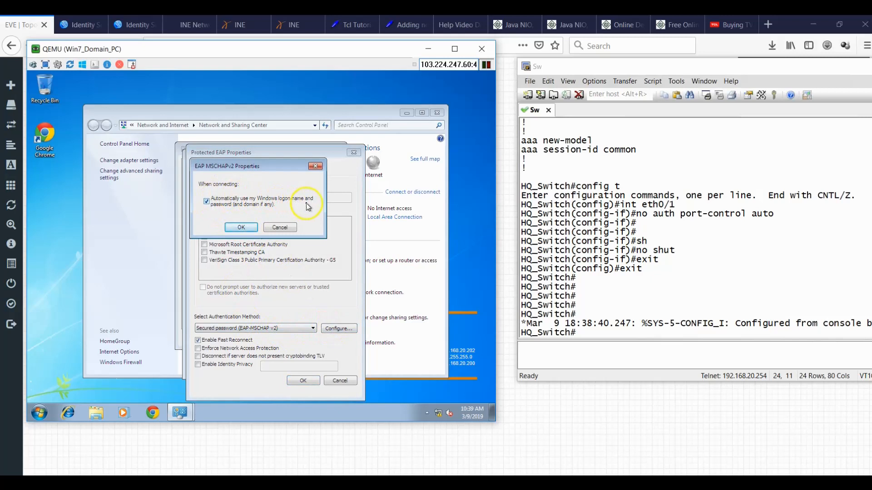
{"action": "left_click", "coordinate": [241, 228]}
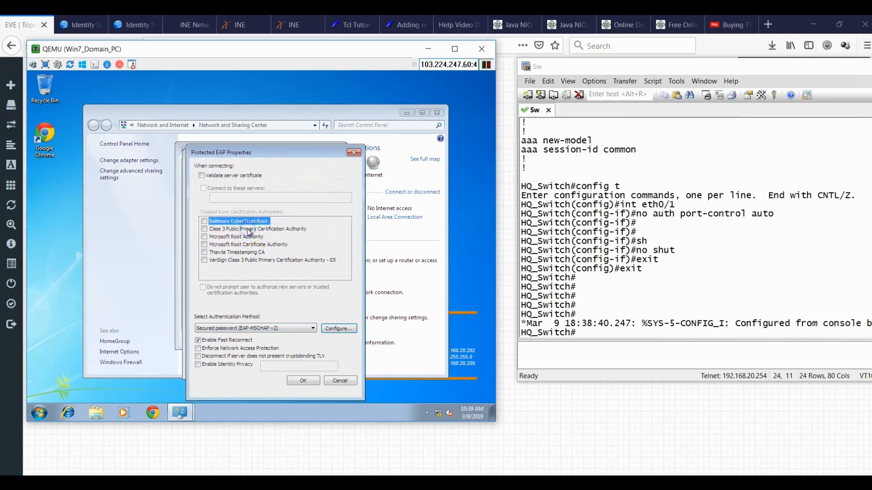
{"action": "left_click", "coordinate": [297, 381]}
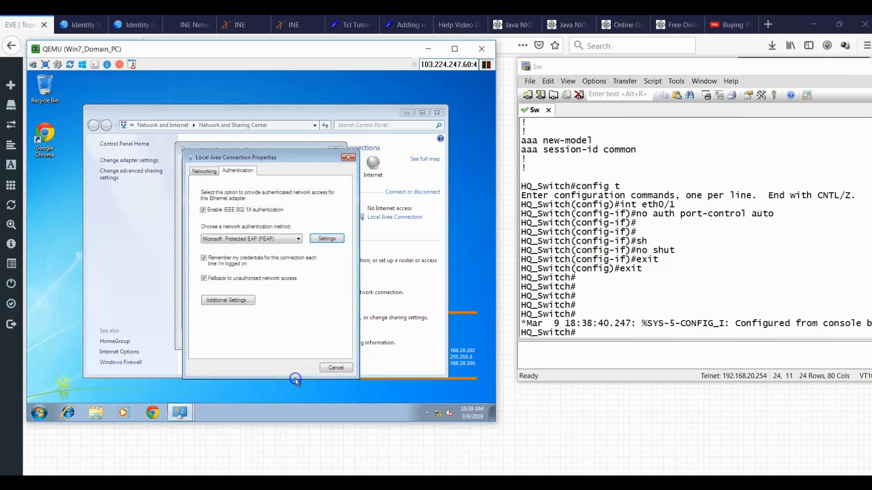
Specify 'User or computer authentication' mode in Additional Settings and apply all dialogs.
{"action": "left_click", "coordinate": [244, 297]}
{"action": "left_click", "coordinate": [239, 206]}
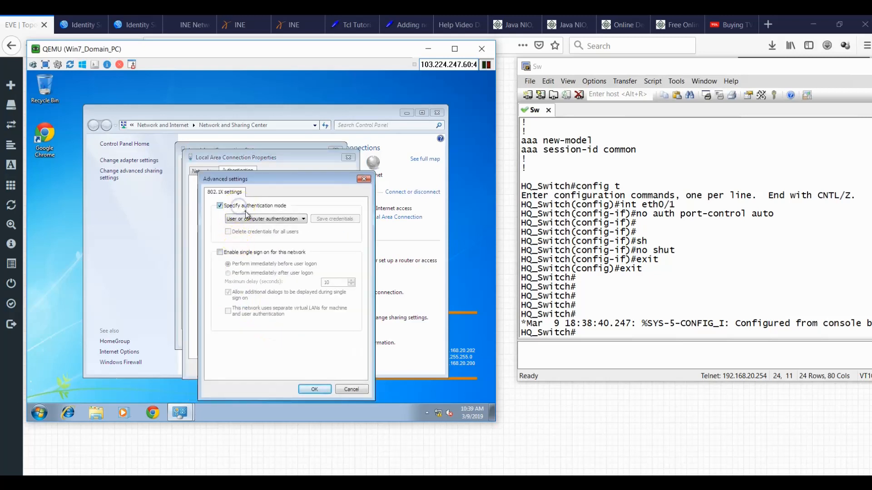
{"action": "left_click", "coordinate": [248, 219]}
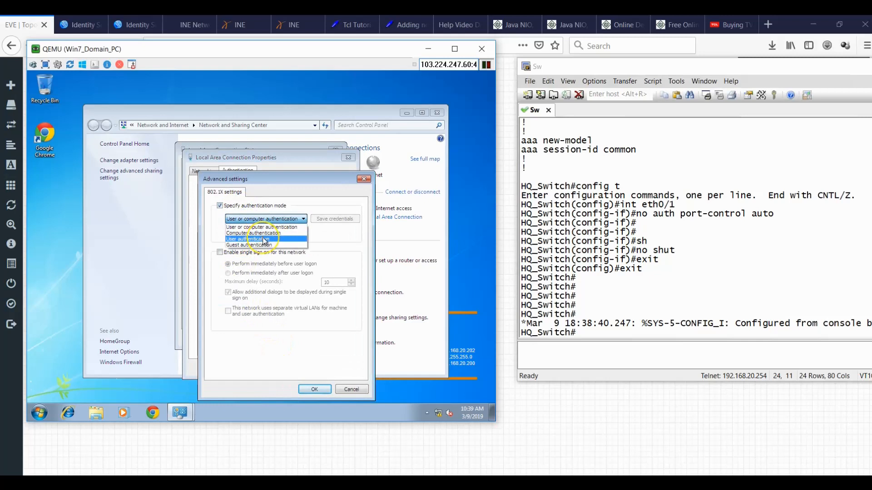
{"action": "left_click", "coordinate": [264, 228]}
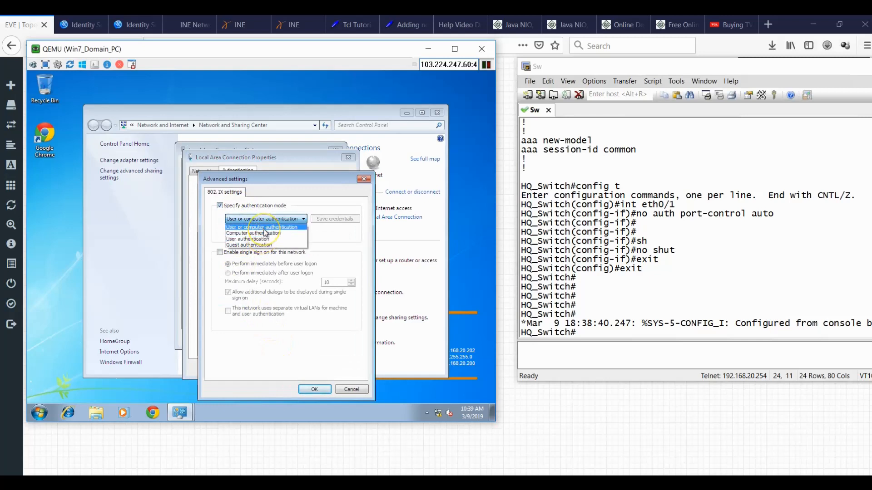
{"action": "left_click", "coordinate": [264, 229]}
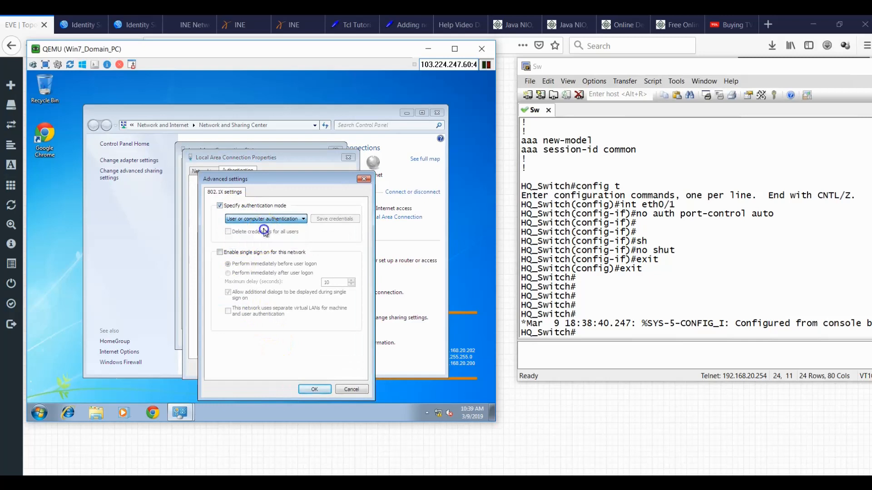
{"action": "left_click", "coordinate": [318, 389]}
{"action": "left_click", "coordinate": [310, 372]}
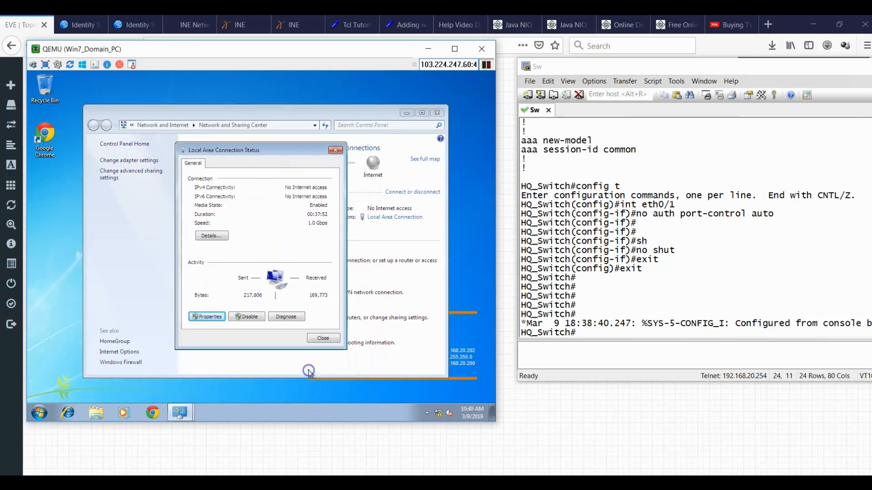
{"action": "left_click", "coordinate": [317, 340]}
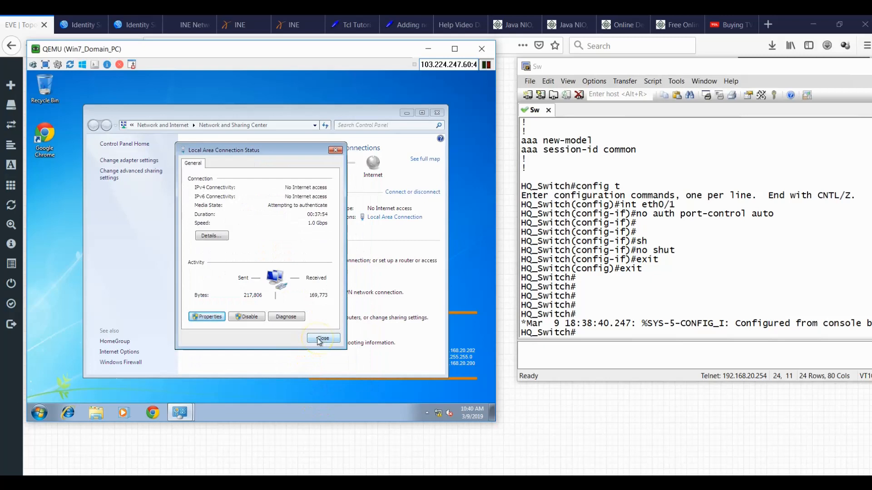
Close the connection status dialog and enter global configuration mode on HQ_Switch.
{"action": "left_click", "coordinate": [318, 340]}
{"action": "left_click", "coordinate": [597, 300]}
{"action": "type", "text": "cnofig t"}
{"action": "key", "text": "Return"}
{"action": "type", "text": "config t"}
{"action": "key", "text": "Return"}
On eth0/1, enable 'auth port-control auto' and bounce the port with shut / no shut.
{"action": "type", "text": "int eth0/1"}
{"action": "key", "text": "Return"}
{"action": "type", "text": "auth p"}
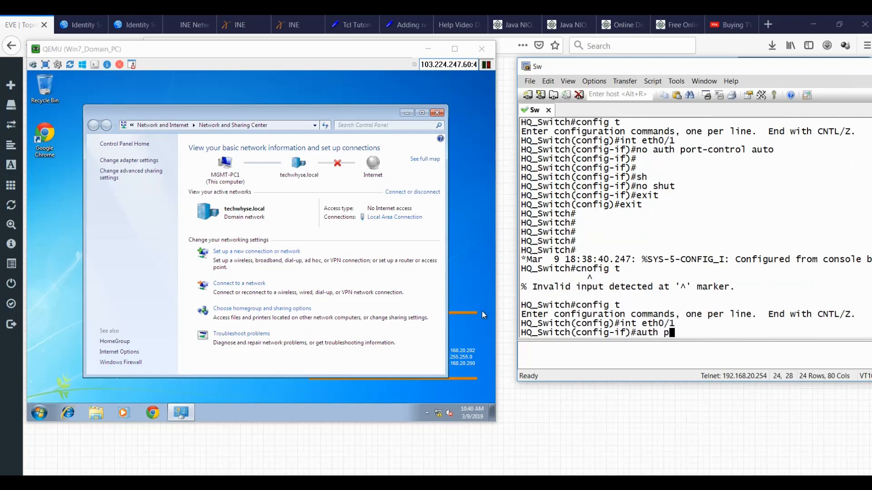
{"action": "type", "text": "ort-control auto"}
{"action": "key", "text": "Return"}
{"action": "type", "text": "shut"}
{"action": "key", "text": "Return"}
{"action": "type", "text": "no shut"}
{"action": "key", "text": "Return"}
Exit configuration mode and save the configuration with wr.
{"action": "type", "text": "exit"}
{"action": "key", "text": "Return"}
{"action": "type", "text": "exit"}
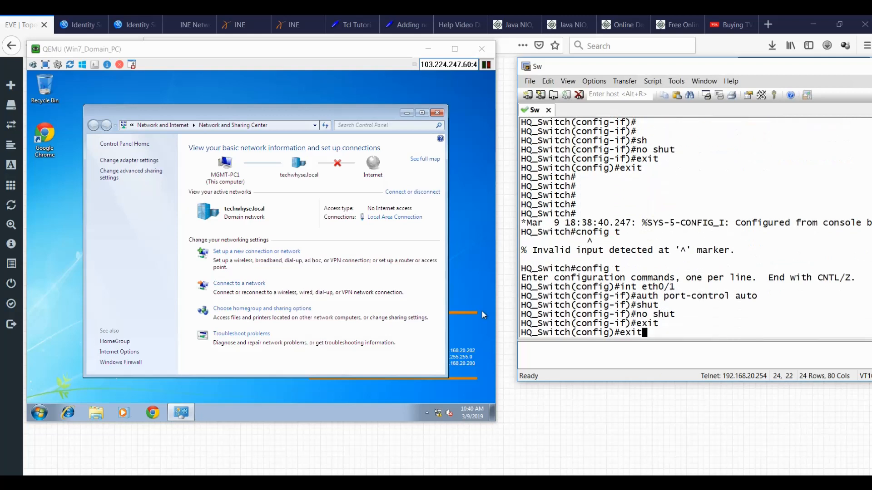
{"action": "key", "text": "Return"}
{"action": "key", "text": "Return"}
{"action": "type", "text": "wr"}
{"action": "key", "text": "Return"}
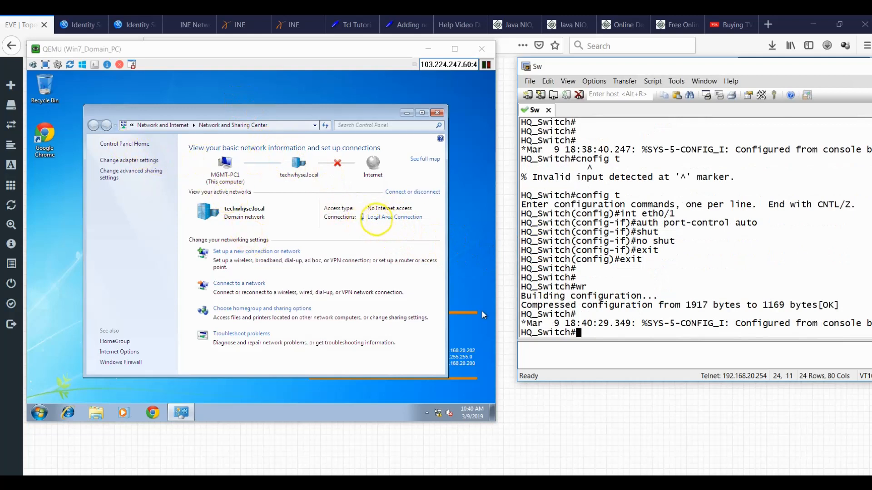
Disable the Local Area Connection from the network adapters list.
{"action": "left_click", "coordinate": [156, 242]}
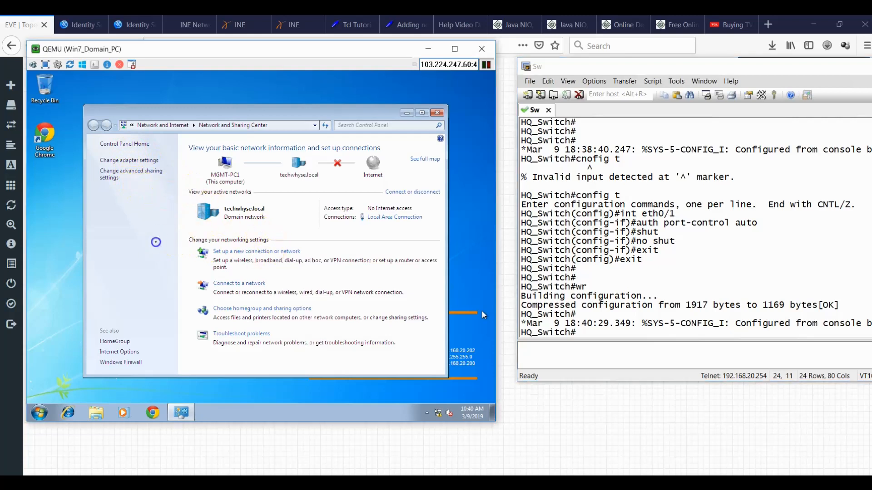
{"action": "left_click", "coordinate": [142, 161]}
{"action": "left_click", "coordinate": [165, 164]}
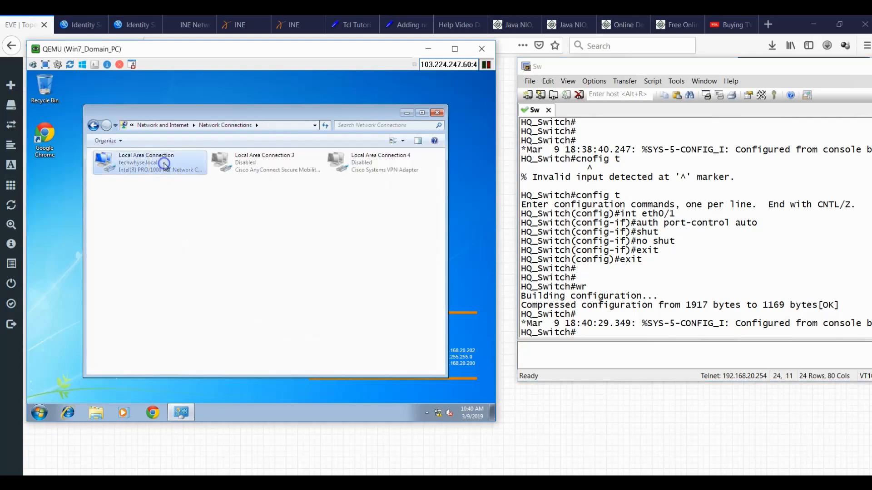
{"action": "right_click", "coordinate": [165, 164]}
{"action": "left_click", "coordinate": [176, 169]}
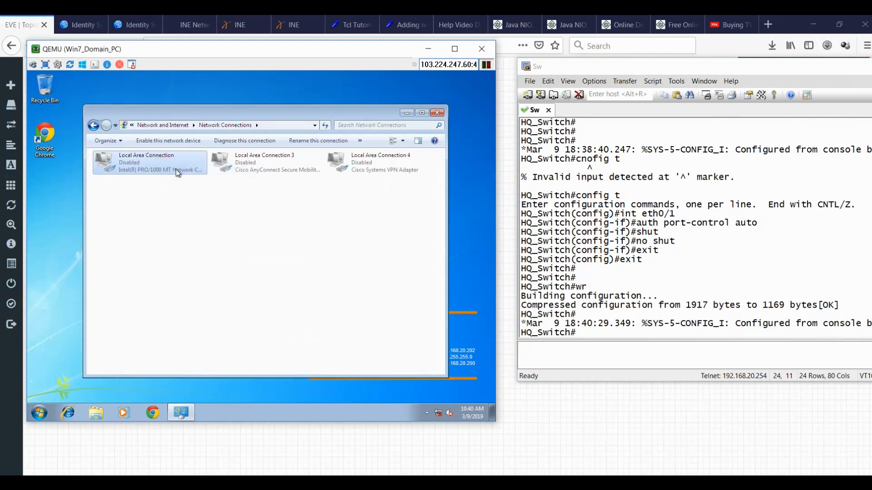
Re-enable the Local Area Connection and bring the EVE lab topology browser forward.
{"action": "left_click", "coordinate": [142, 168]}
{"action": "right_click", "coordinate": [143, 168]}
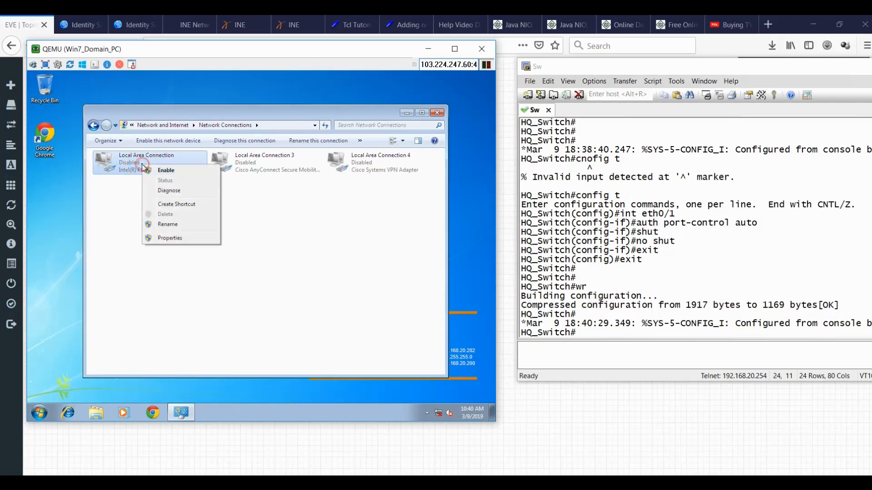
{"action": "left_click", "coordinate": [152, 172]}
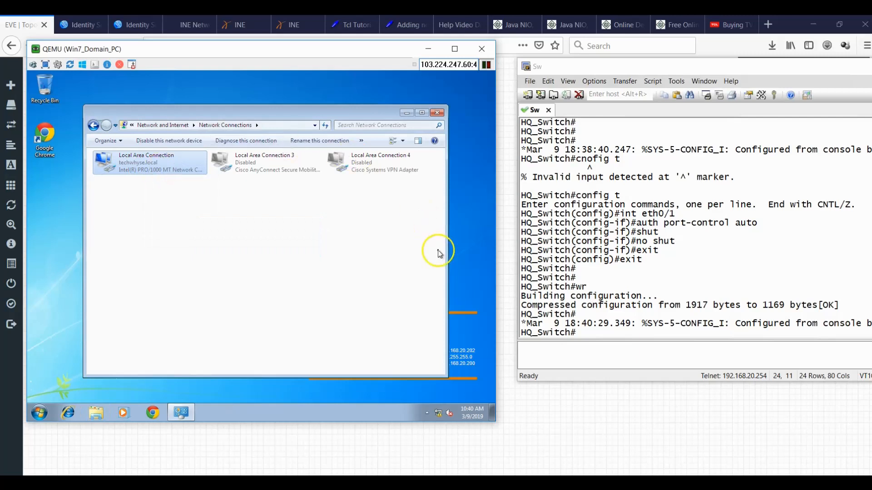
{"action": "left_click", "coordinate": [559, 410]}
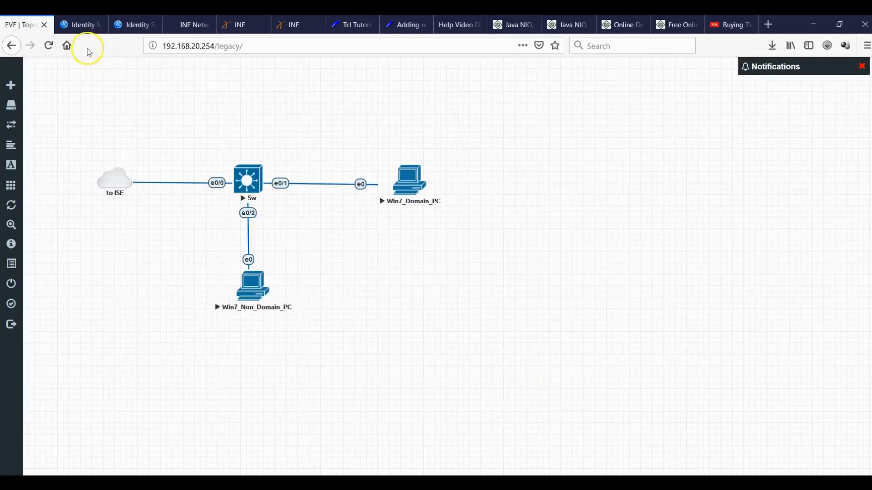
Open the ISE RADIUS live logs, move the Identity column, and auto-refresh every 5 seconds.
{"action": "left_click", "coordinate": [78, 27]}
{"action": "left_click", "coordinate": [127, 25]}
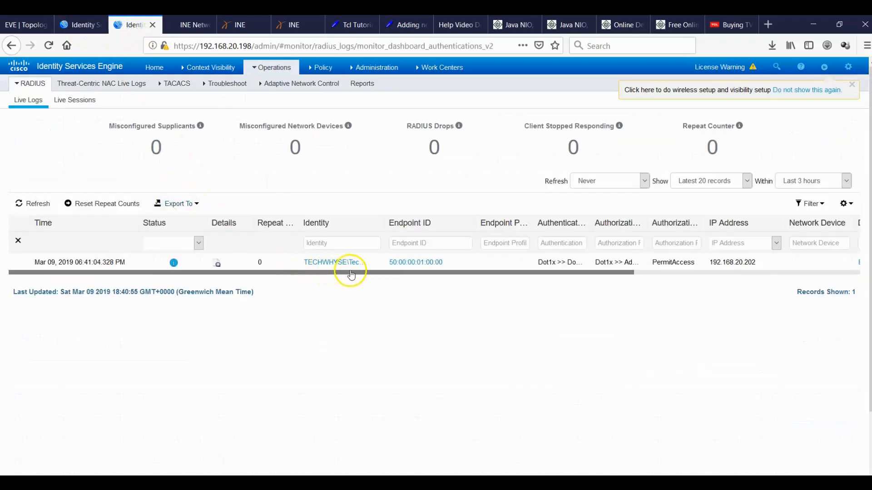
{"action": "left_click_drag", "start_coordinate": [353, 274], "coordinate": [401, 276]}
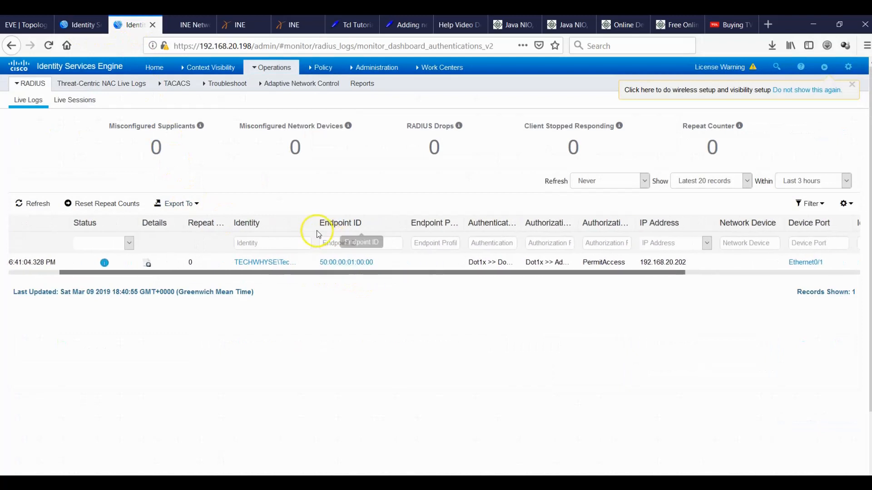
{"action": "left_click_drag", "start_coordinate": [315, 226], "coordinate": [336, 227]}
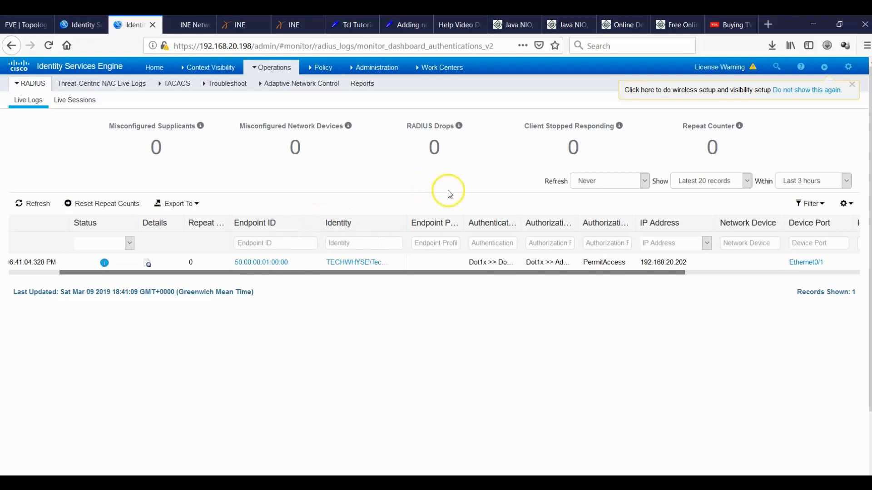
{"action": "left_click", "coordinate": [644, 181]}
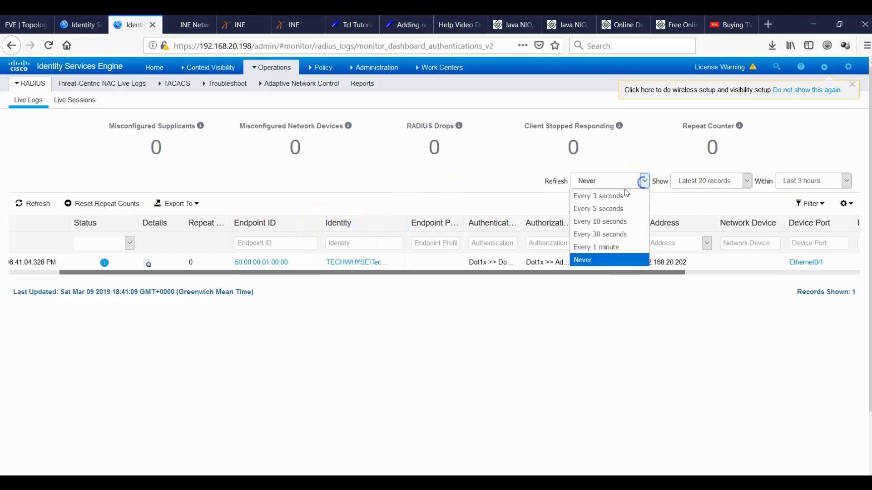
{"action": "left_click", "coordinate": [608, 207]}
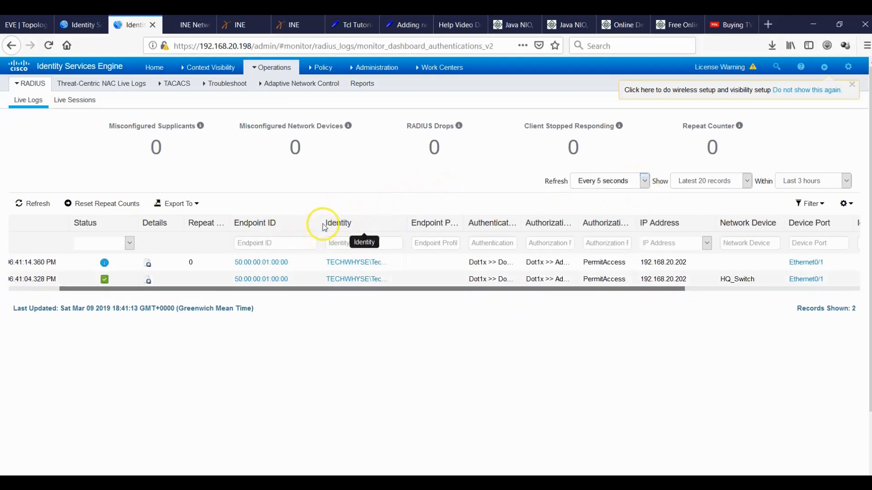
Resize the Endpoint ID, Identity, Authentication and Authorization Policy columns and scroll the table.
{"action": "left_click_drag", "start_coordinate": [319, 222], "coordinate": [314, 223]}
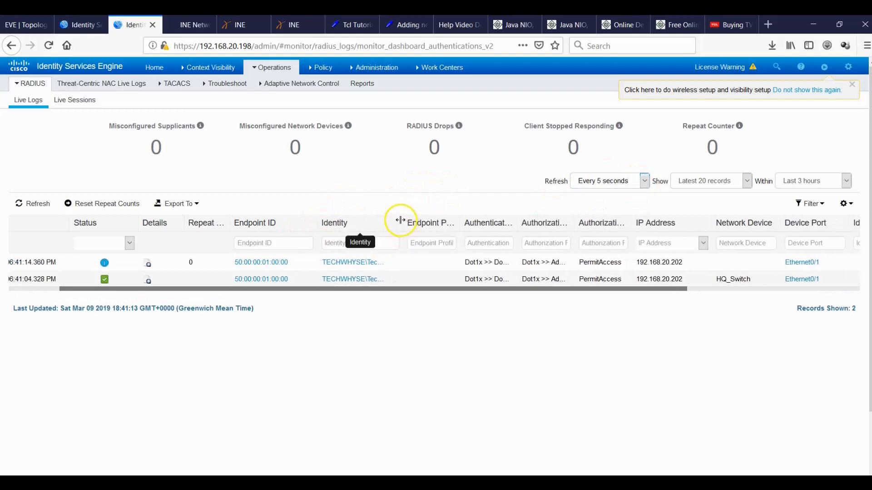
{"action": "left_click_drag", "start_coordinate": [400, 221], "coordinate": [432, 225]}
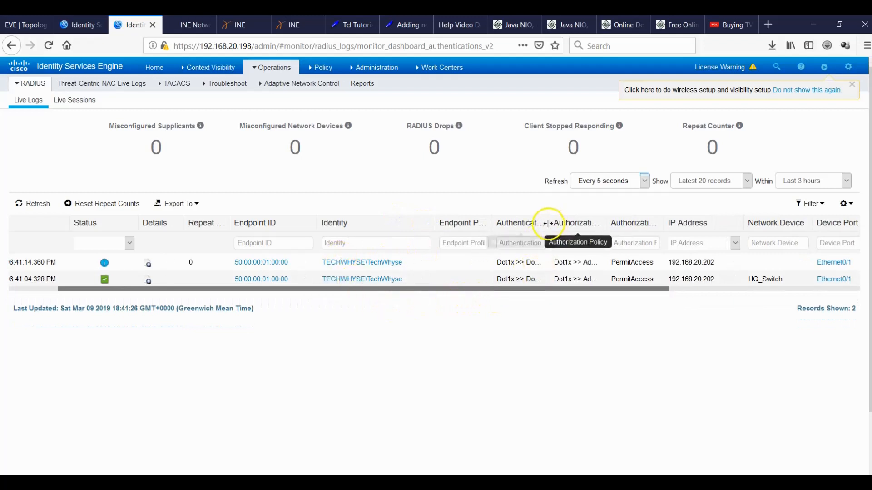
{"action": "left_click_drag", "start_coordinate": [550, 224], "coordinate": [586, 224]}
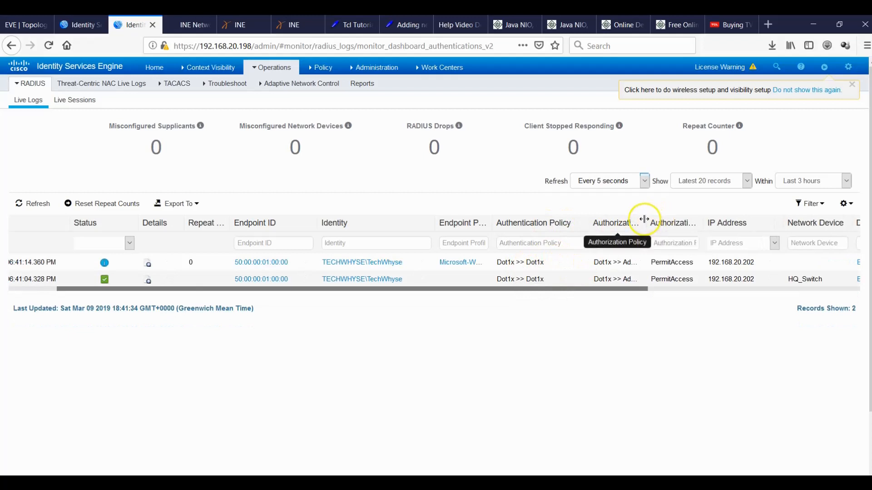
{"action": "left_click_drag", "start_coordinate": [645, 223], "coordinate": [682, 211]}
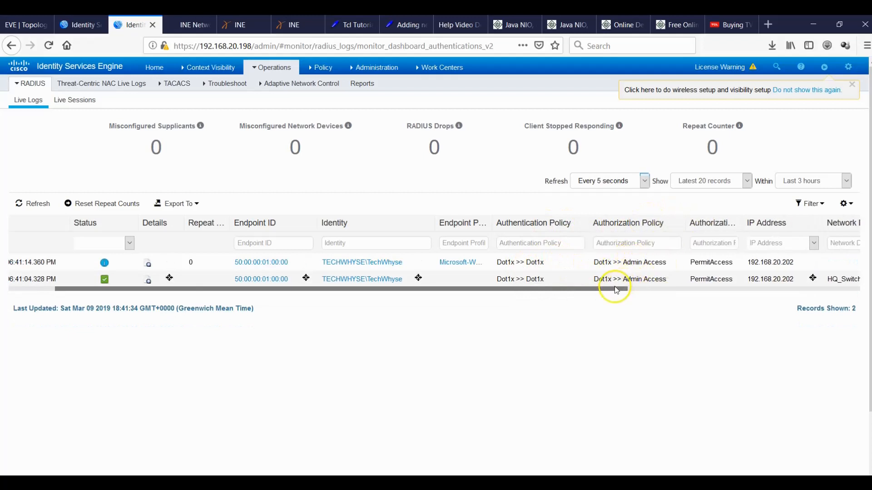
{"action": "left_click_drag", "start_coordinate": [614, 288], "coordinate": [654, 288]}
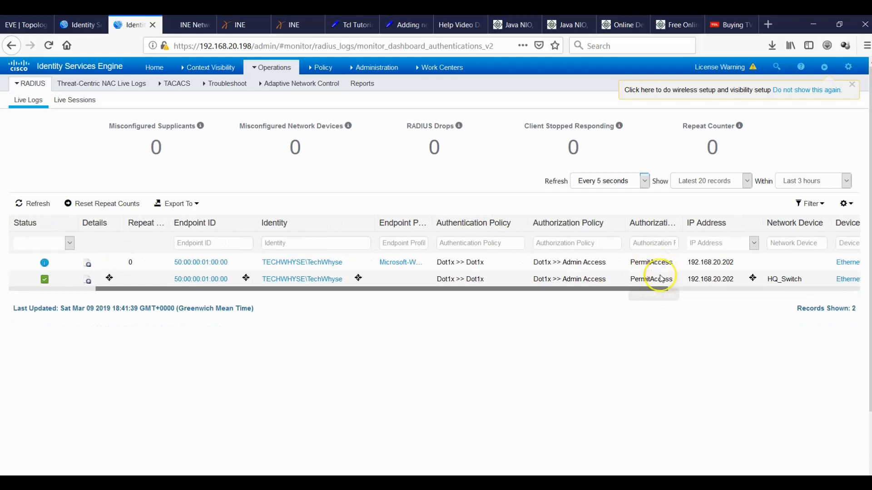
{"action": "left_click_drag", "start_coordinate": [648, 288], "coordinate": [695, 291]}
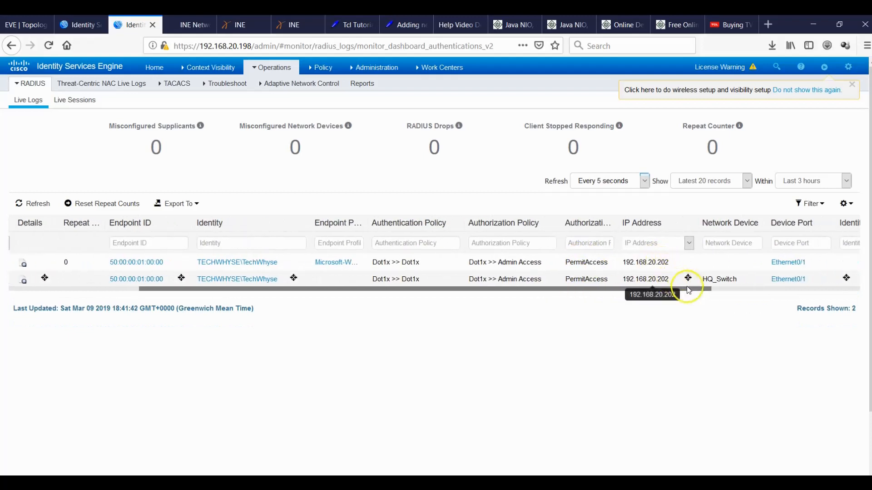
{"action": "mouse_move", "coordinate": [724, 277]}
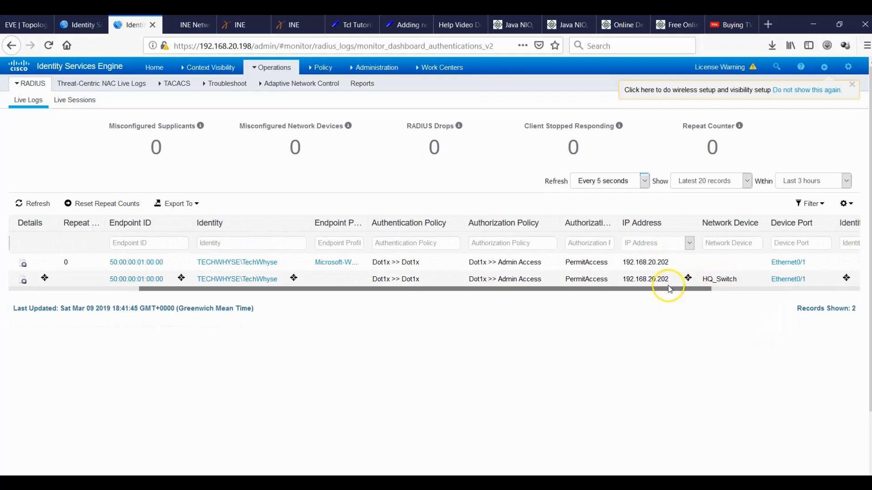
{"action": "left_click_drag", "start_coordinate": [663, 291], "coordinate": [728, 294]}
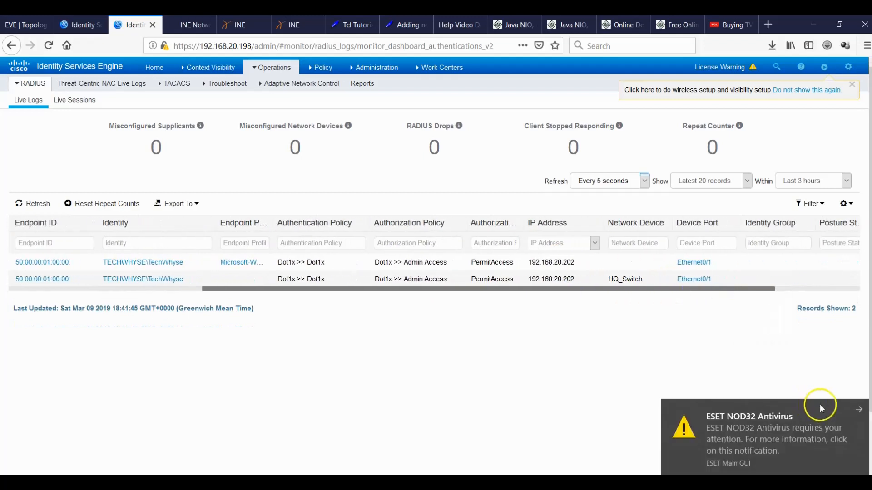
Dismiss the ESET notice, scroll the log table back left, and bring the Win7_Domain_PC VM forward.
{"action": "left_click", "coordinate": [856, 409]}
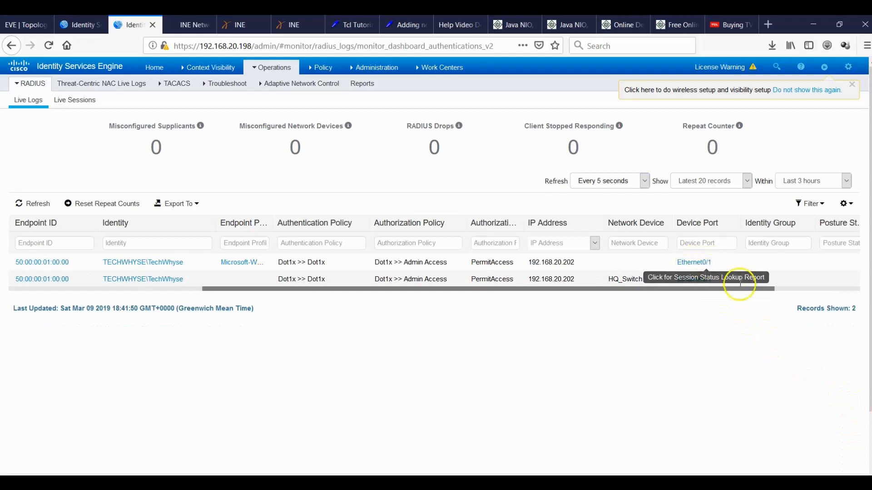
{"action": "left_click_drag", "start_coordinate": [587, 289], "coordinate": [380, 316]}
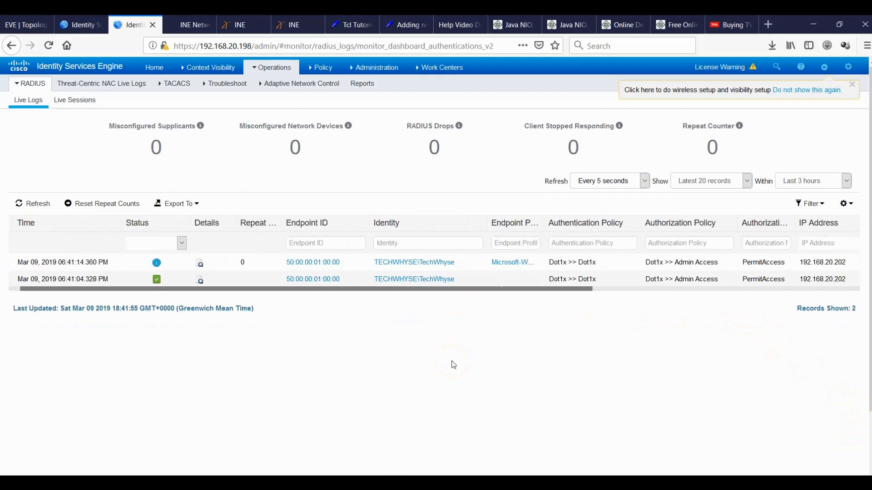
{"action": "mouse_move", "coordinate": [636, 482]}
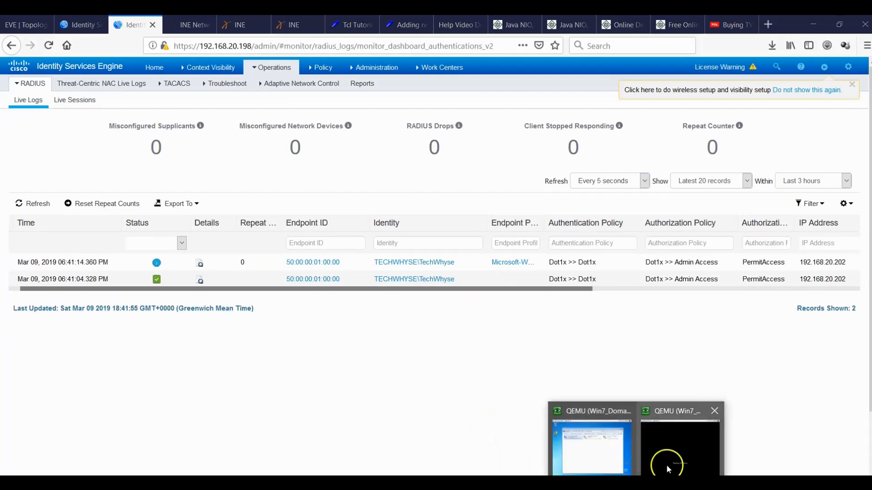
{"action": "left_click", "coordinate": [601, 457]}
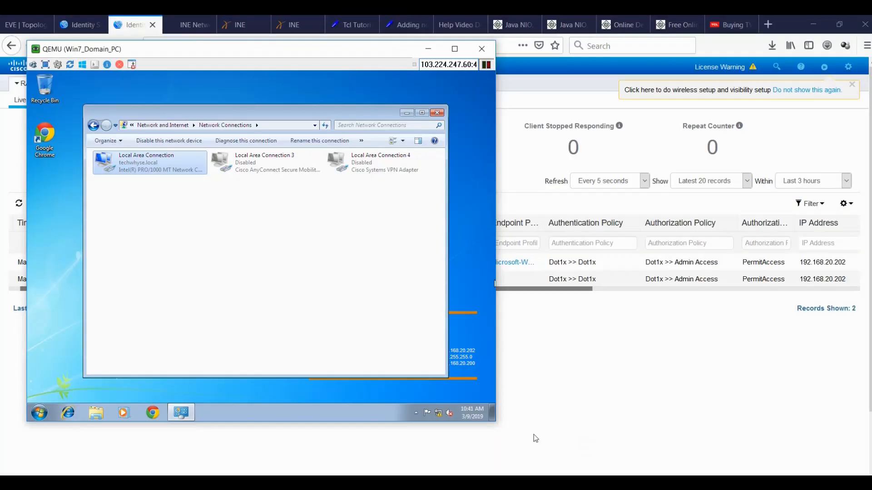
Open cmd and ping 192.168.20.201 and 192.168.20.200, stopping each with Ctrl+C.
{"action": "left_click", "coordinate": [39, 414]}
{"action": "type", "text": "cmd"}
{"action": "key", "text": "Return"}
{"action": "type", "text": "ping 192.168.20.2"}
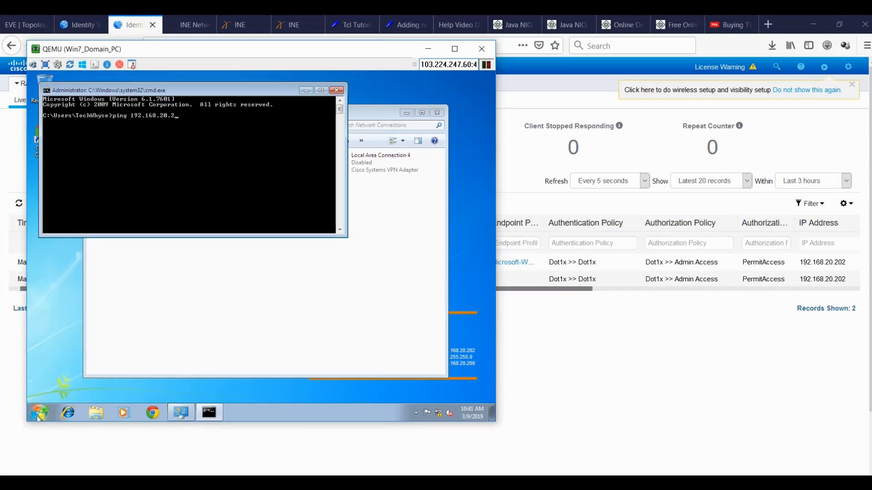
{"action": "key", "text": "Return"}
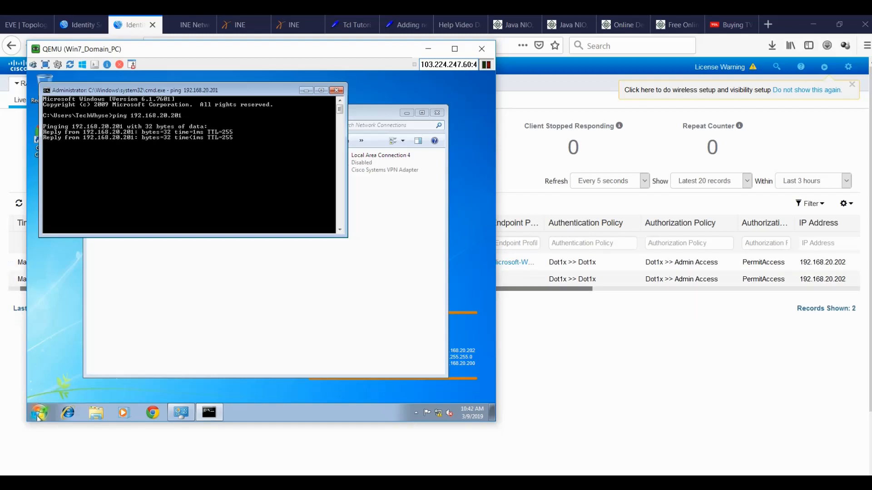
{"action": "key", "text": "ctrl+c"}
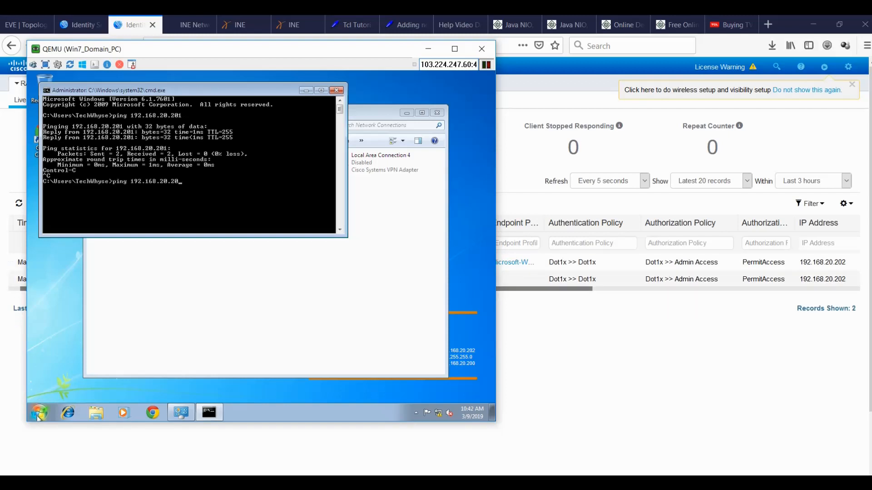
{"action": "key", "text": "Return"}
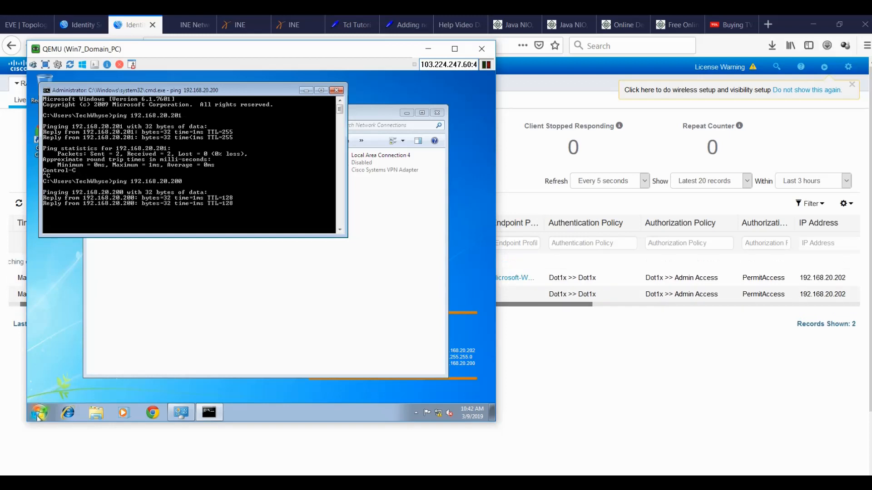
{"action": "key", "text": "ctrl+c"}
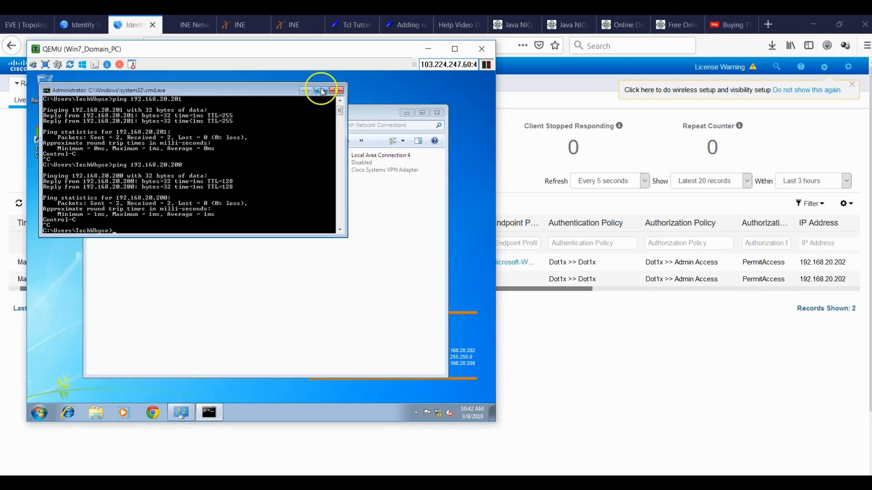
Close the command prompt and log the domain user off Windows 7.
{"action": "left_click", "coordinate": [336, 90]}
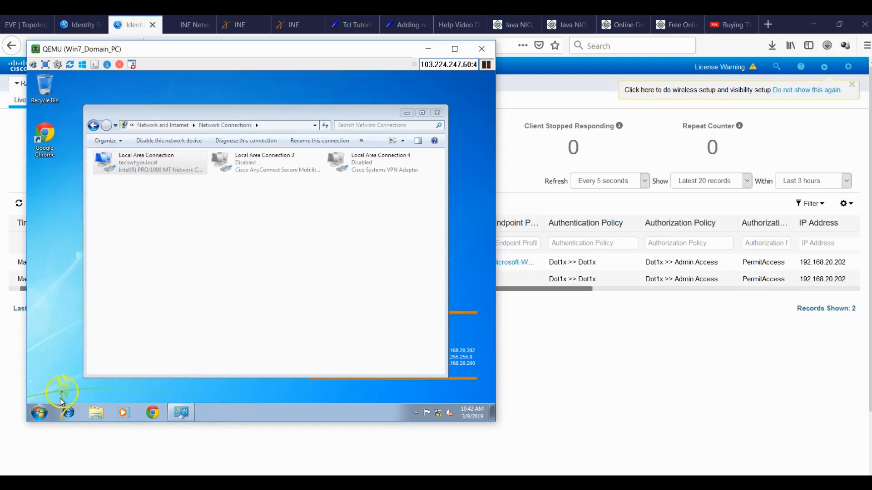
{"action": "left_click", "coordinate": [39, 412]}
{"action": "left_click", "coordinate": [186, 388]}
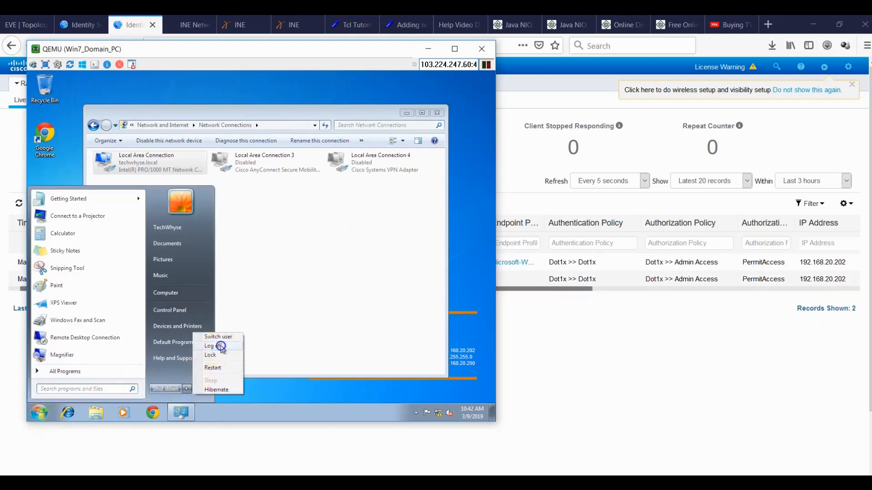
{"action": "left_click", "coordinate": [221, 347]}
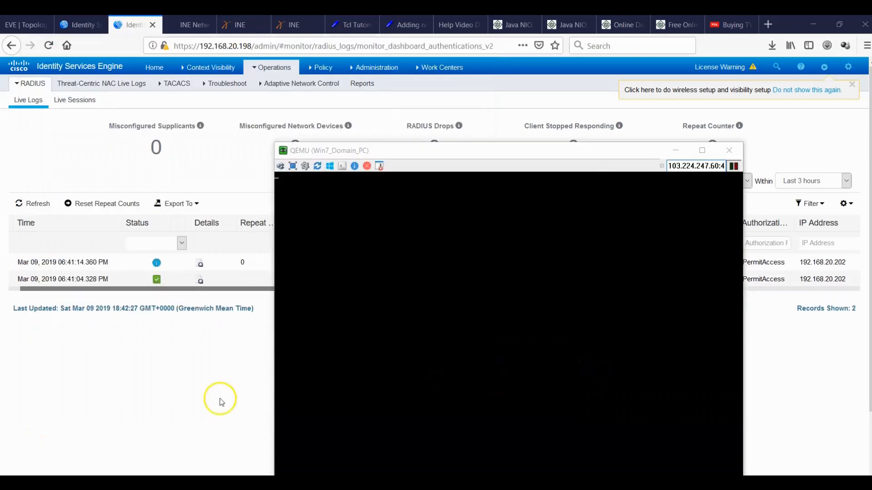
Bring the ISE live logs browser window back to the front.
{"action": "left_click", "coordinate": [219, 402]}
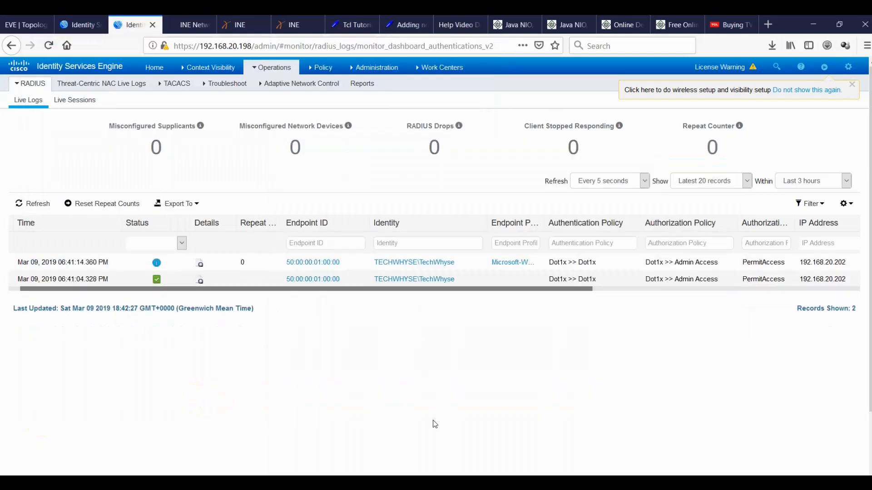
{"action": "left_click", "coordinate": [608, 482]}
{"action": "left_click", "coordinate": [608, 482]}
Cancel user1's properties and check that user2's Member Of tab lists Domain Users, then minimize the VM.
{"action": "mouse_move", "coordinate": [580, 482]}
{"action": "left_click", "coordinate": [666, 440]}
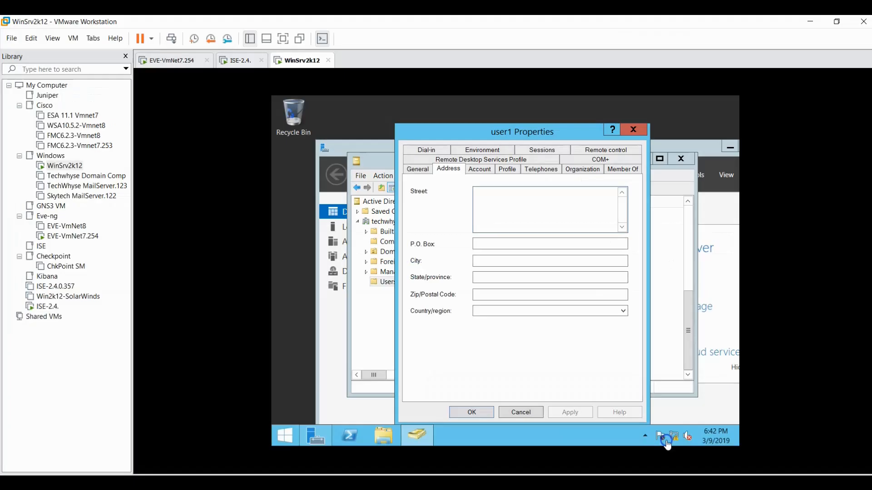
{"action": "left_click", "coordinate": [527, 413]}
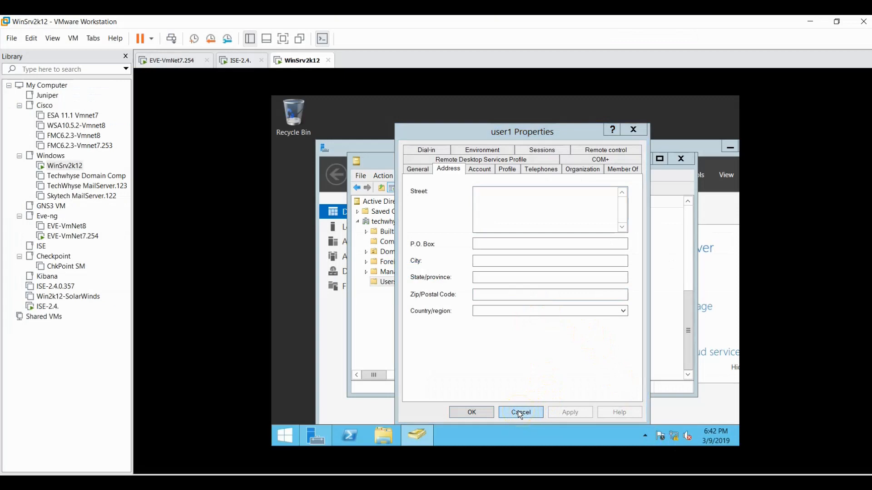
{"action": "left_click", "coordinate": [633, 131]}
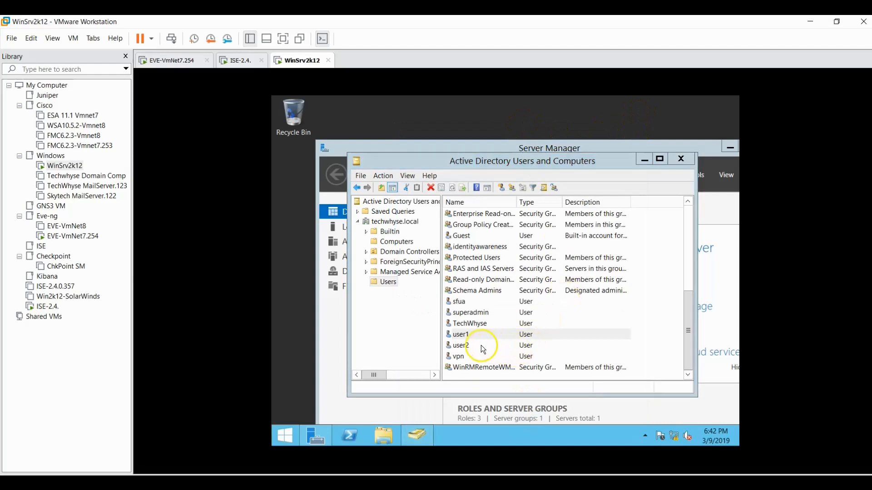
{"action": "double_click", "coordinate": [464, 346]}
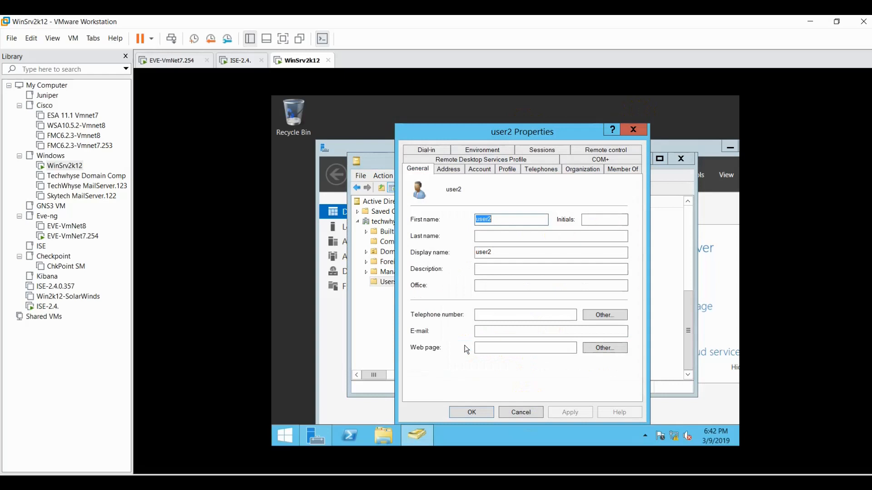
{"action": "left_click", "coordinate": [606, 171]}
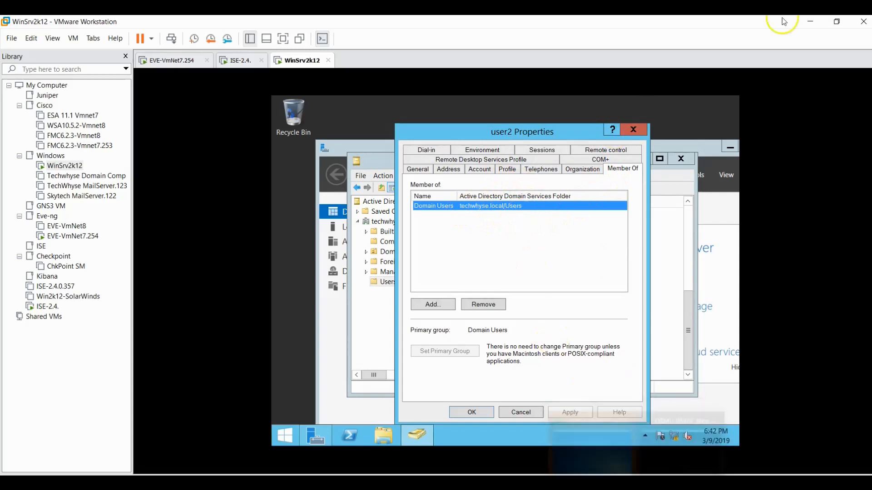
{"action": "left_click", "coordinate": [809, 21]}
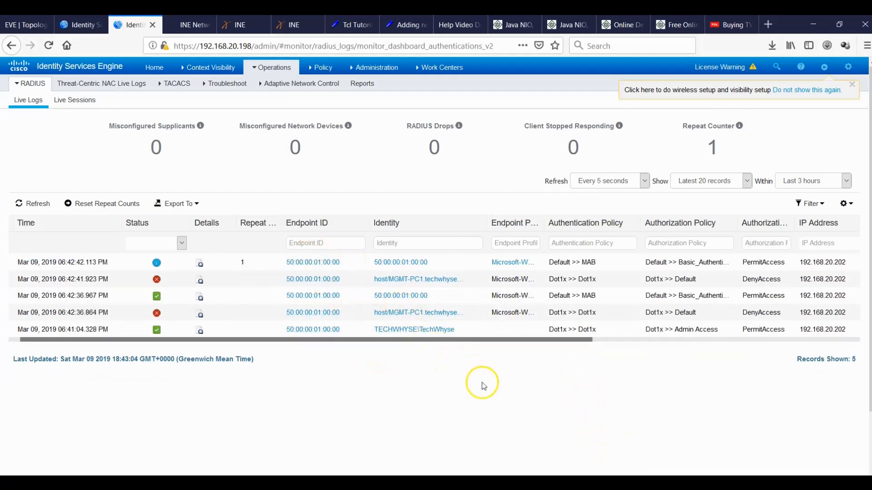
Glance at the Windows 7 domain PC VM, then return to the ISE Live Logs.
{"action": "mouse_move", "coordinate": [636, 482]}
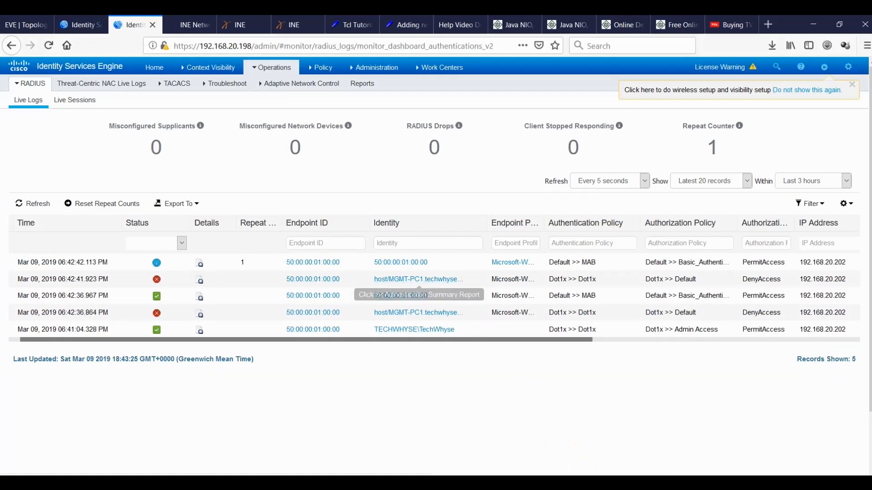
{"action": "left_click", "coordinate": [636, 483]}
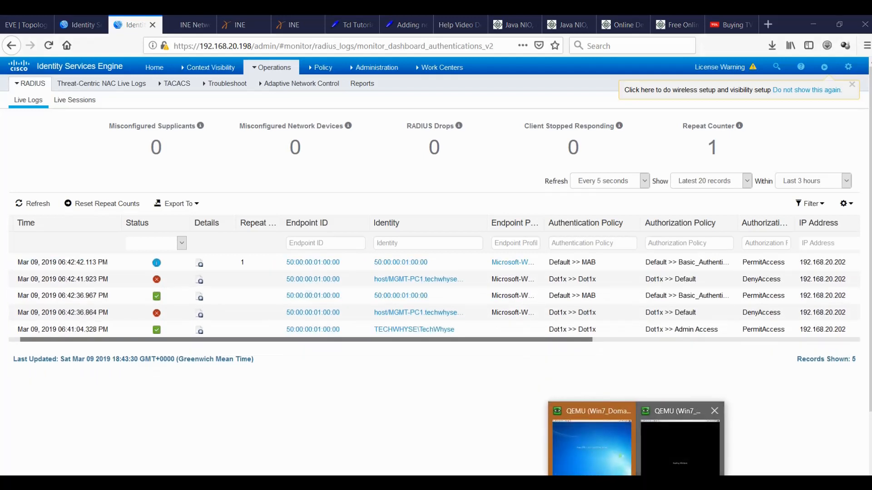
{"action": "left_click", "coordinate": [604, 438]}
{"action": "left_click", "coordinate": [604, 67]}
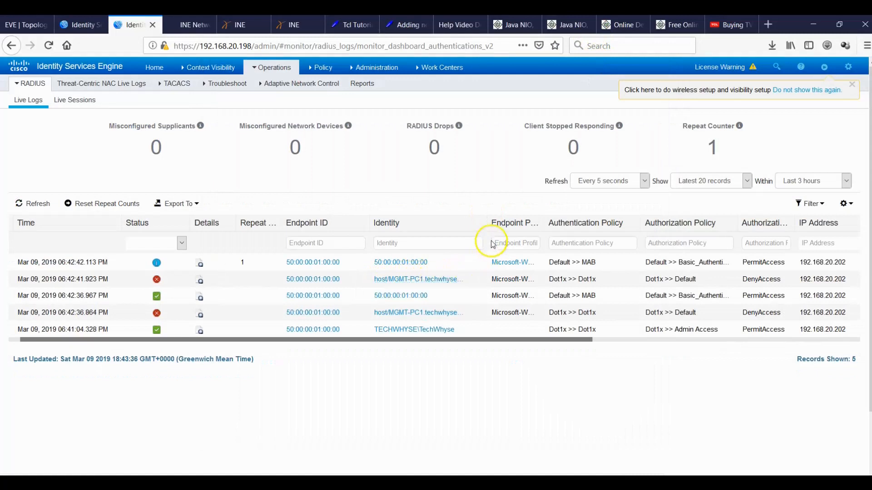
Widen the Identity column to read host/MGMT-PC1.techwhyse.local, then view the Dot1x authorization rules.
{"action": "left_click_drag", "start_coordinate": [485, 225], "coordinate": [530, 229]}
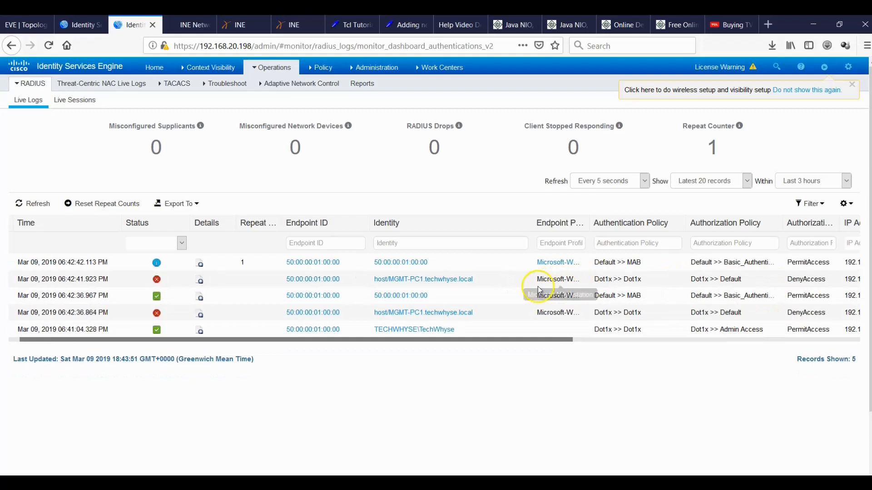
{"action": "left_click", "coordinate": [80, 25]}
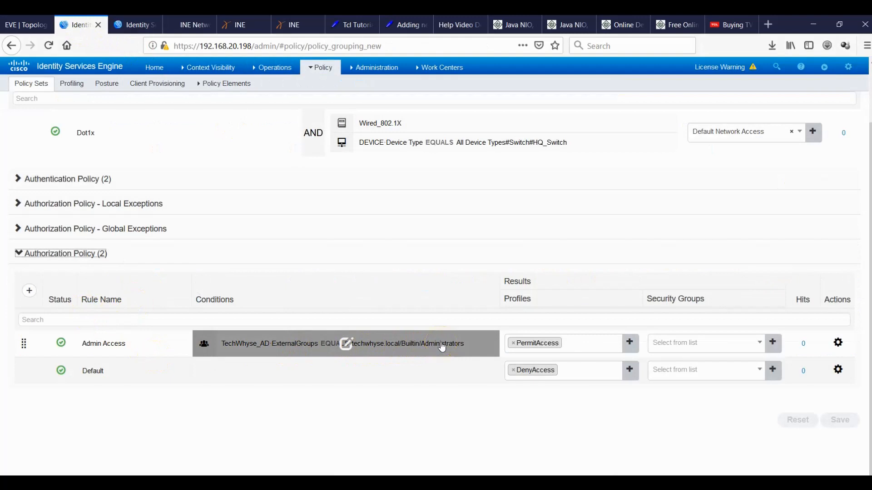
Read the MAB session's authorization rule in Live Logs, then open the Default policy set.
{"action": "left_click", "coordinate": [128, 25]}
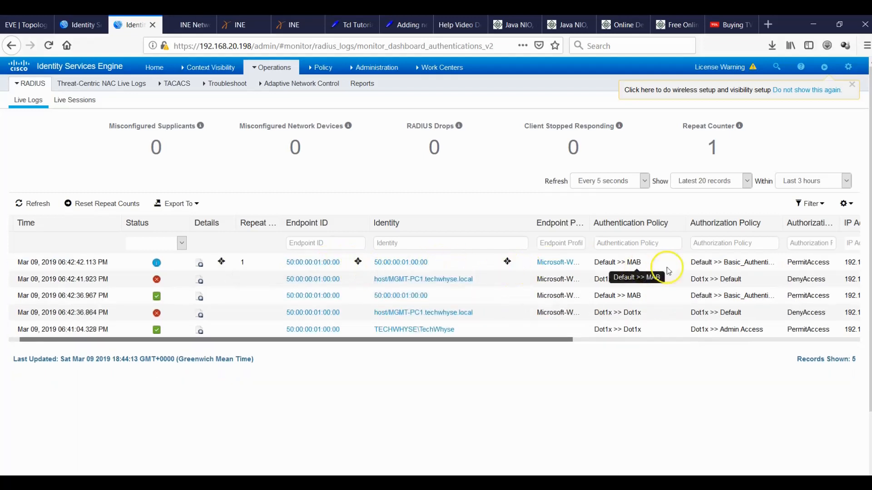
{"action": "left_click", "coordinate": [730, 259]}
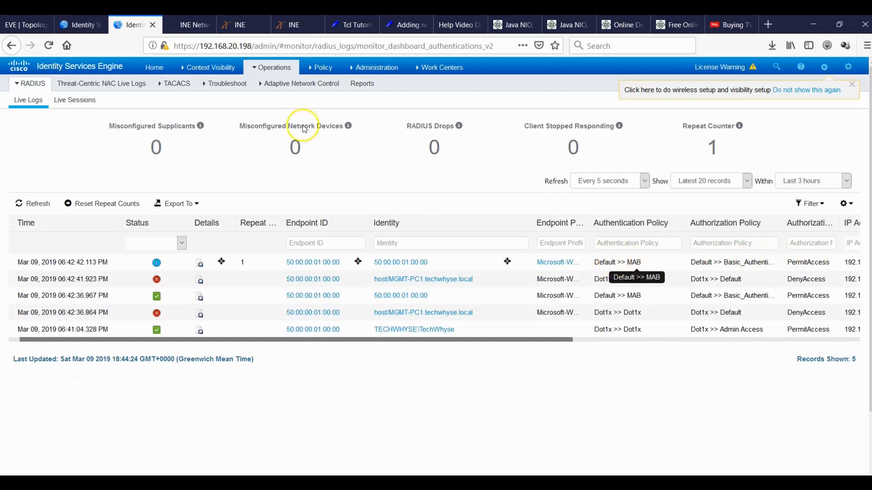
{"action": "left_click", "coordinate": [80, 24]}
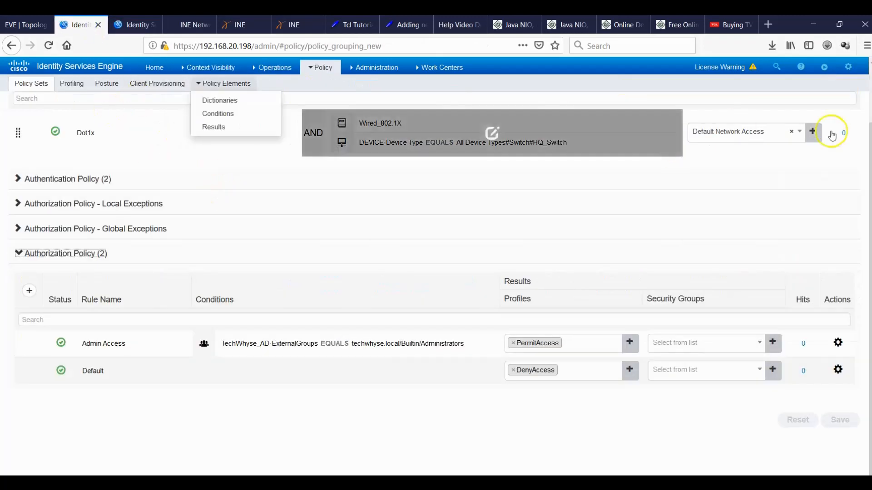
{"action": "scroll", "coordinate": [238, 120], "scroll_direction": "up", "scroll_amount": 3}
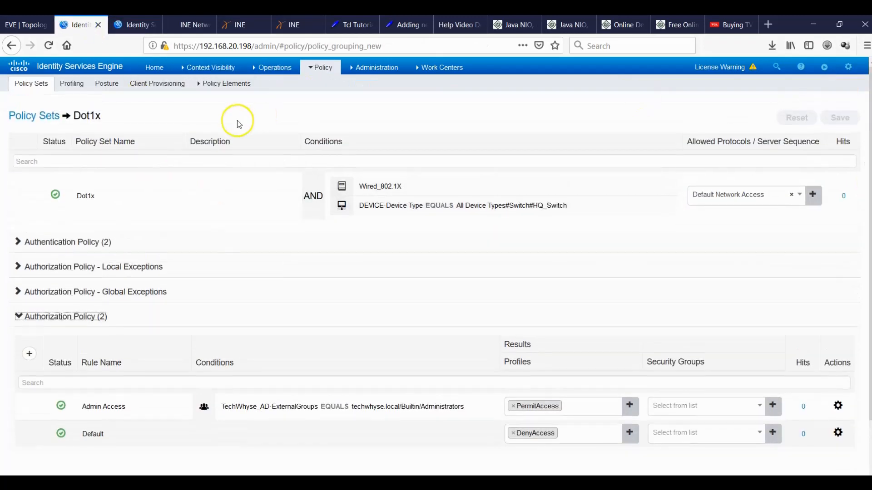
{"action": "left_click", "coordinate": [42, 117]}
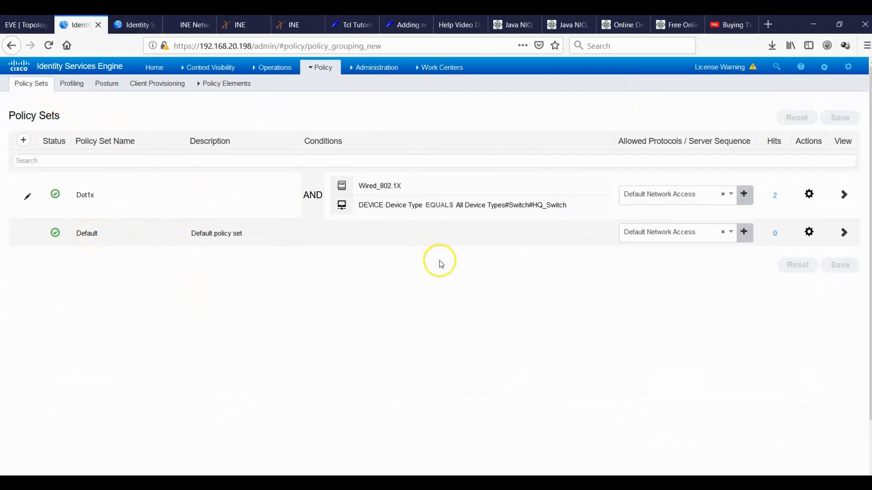
{"action": "left_click", "coordinate": [844, 233]}
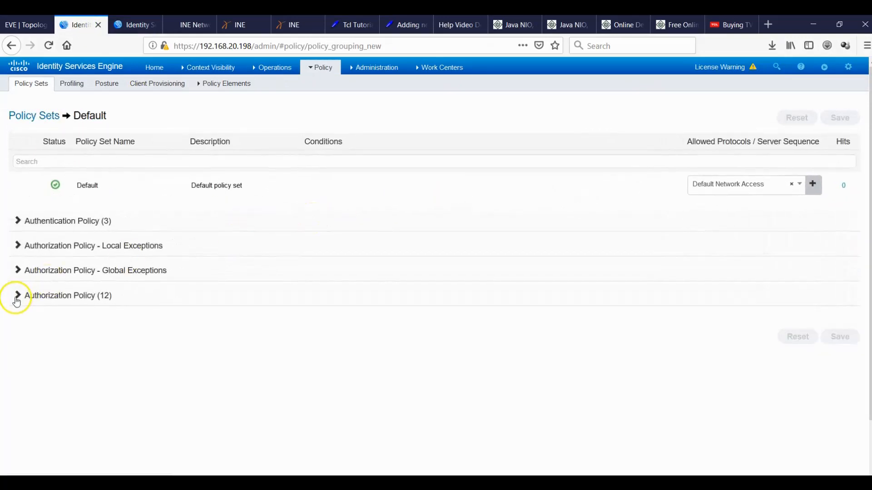
{"action": "left_click", "coordinate": [17, 297]}
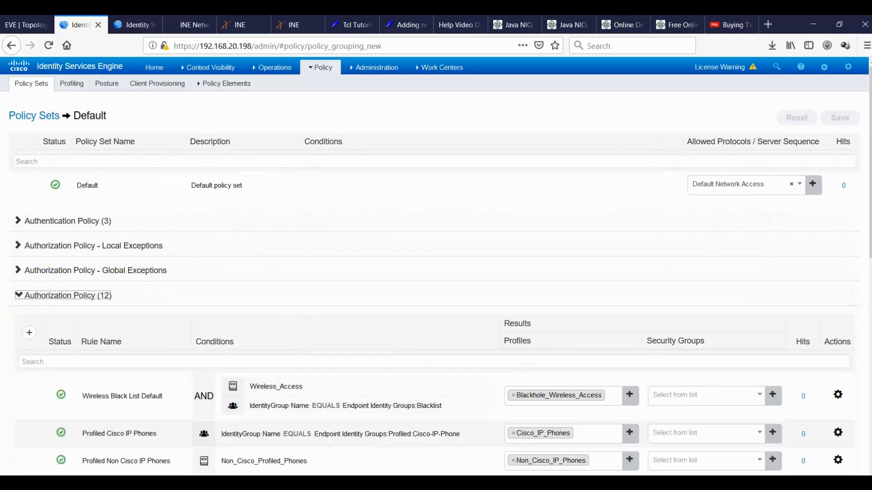
{"action": "scroll", "coordinate": [436, 273], "scroll_direction": "down", "scroll_amount": 5}
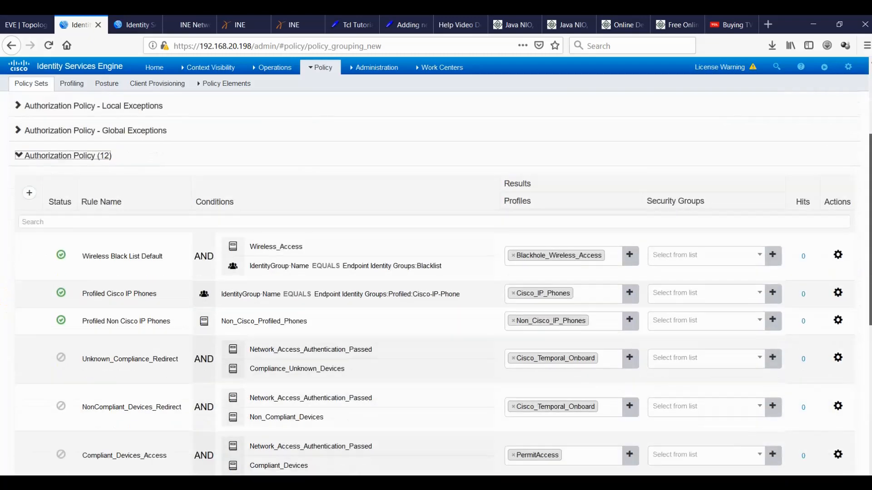
{"action": "scroll", "coordinate": [436, 313], "scroll_direction": "down", "scroll_amount": 5}
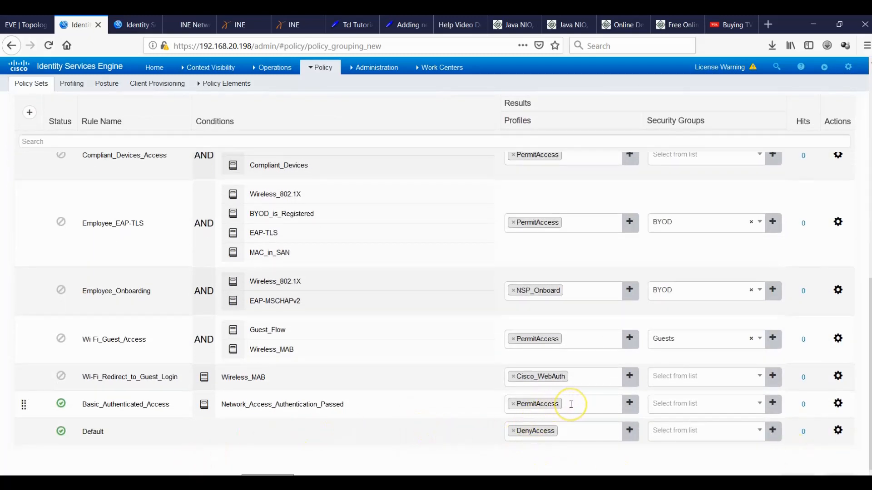
{"action": "left_click", "coordinate": [135, 24]}
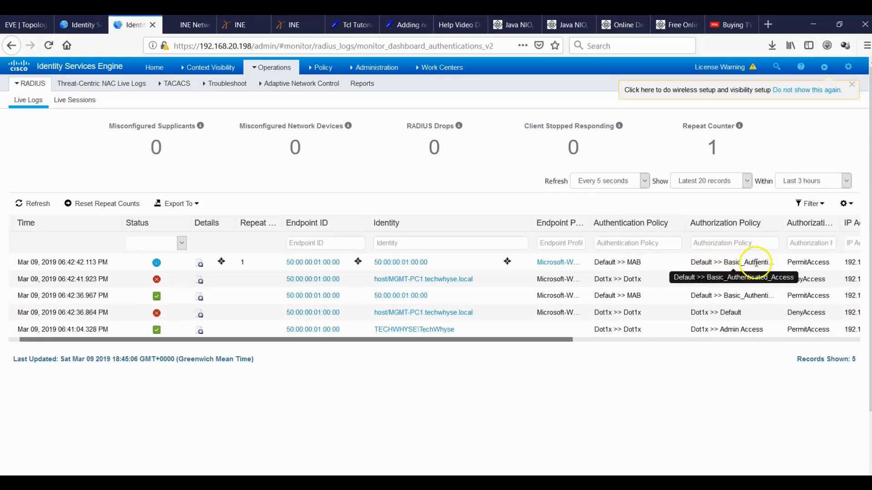
{"action": "left_click", "coordinate": [77, 25]}
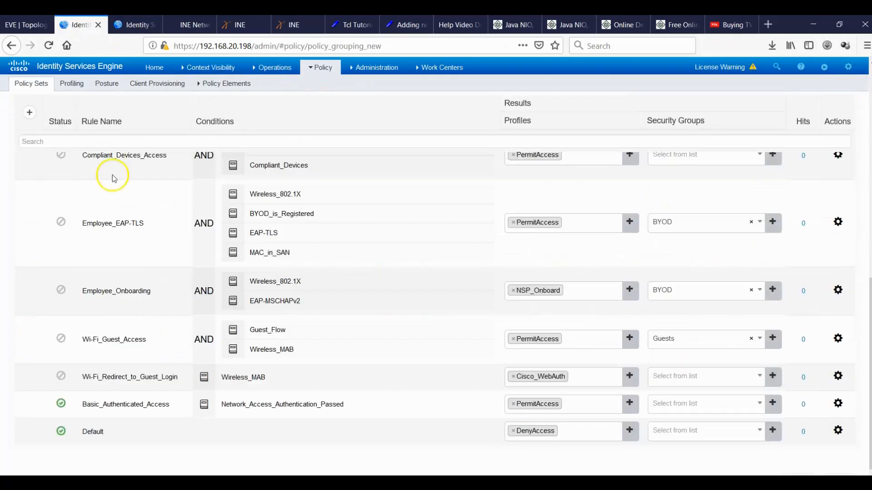
{"action": "left_click_drag", "start_coordinate": [870, 313], "coordinate": [854, 142]}
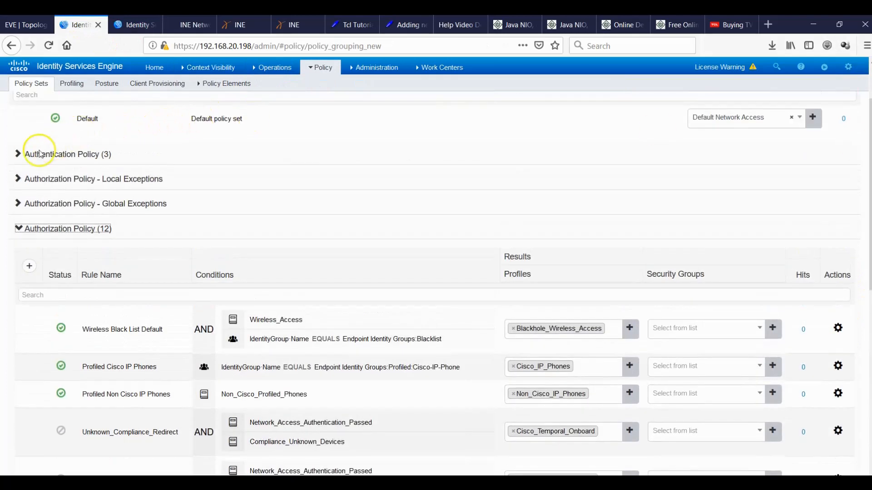
Disable the Default set's MAB and Dot1X authentication rules.
{"action": "left_click", "coordinate": [19, 154]}
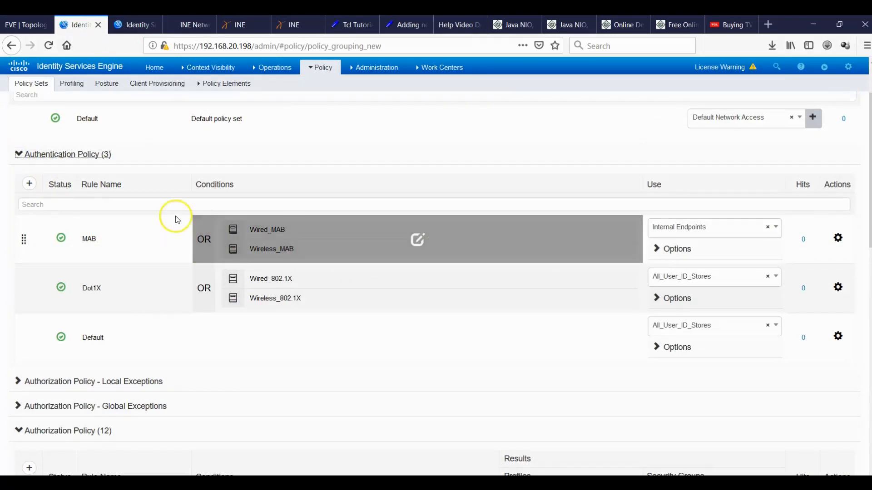
{"action": "left_click", "coordinate": [60, 237]}
{"action": "left_click", "coordinate": [75, 271]}
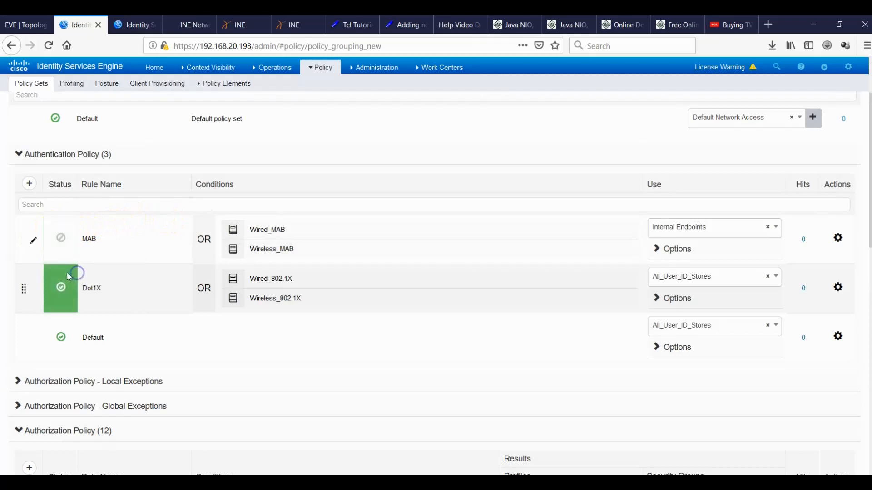
{"action": "left_click", "coordinate": [60, 290]}
{"action": "left_click", "coordinate": [78, 319]}
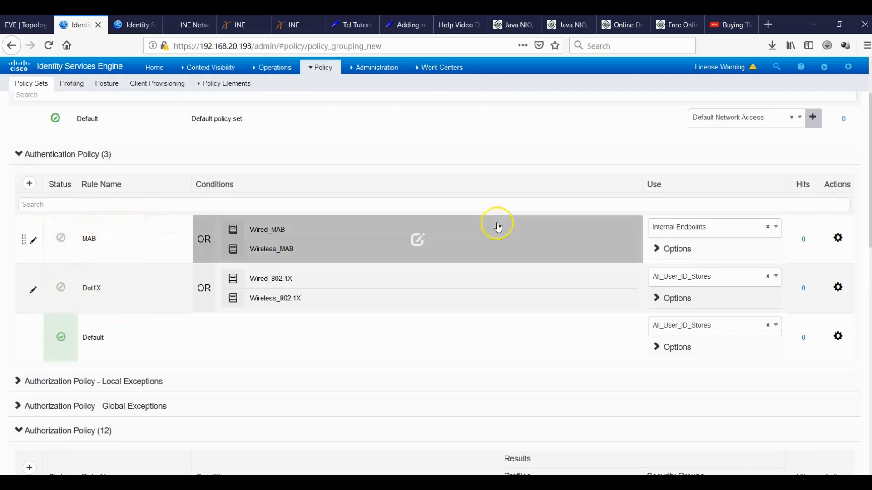
Disable Basic_Authenticated_Access, Wireless Black List Default and both Profiled IP Phones rules, then save.
{"action": "scroll", "coordinate": [436, 284], "scroll_direction": "down", "scroll_amount": 8}
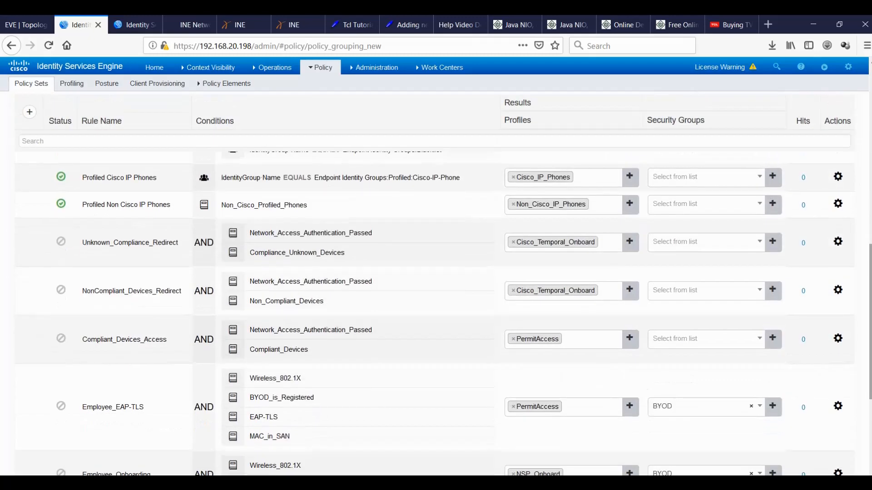
{"action": "scroll", "coordinate": [861, 381], "scroll_direction": "down", "scroll_amount": 4}
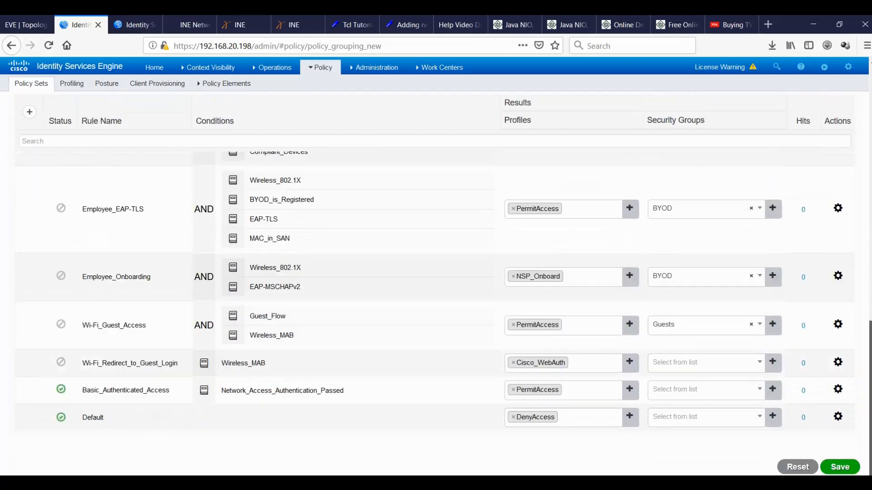
{"action": "left_click", "coordinate": [61, 392]}
{"action": "left_click", "coordinate": [78, 422]}
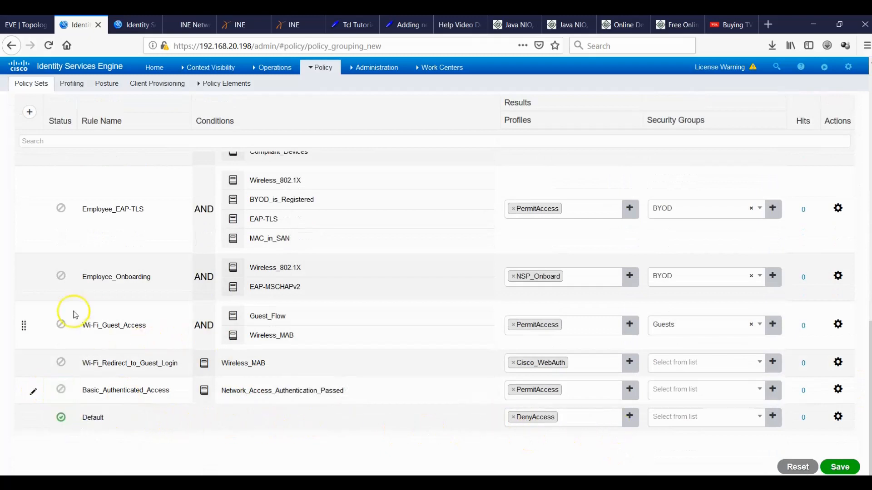
{"action": "scroll", "coordinate": [232, 244], "scroll_direction": "up", "scroll_amount": 10}
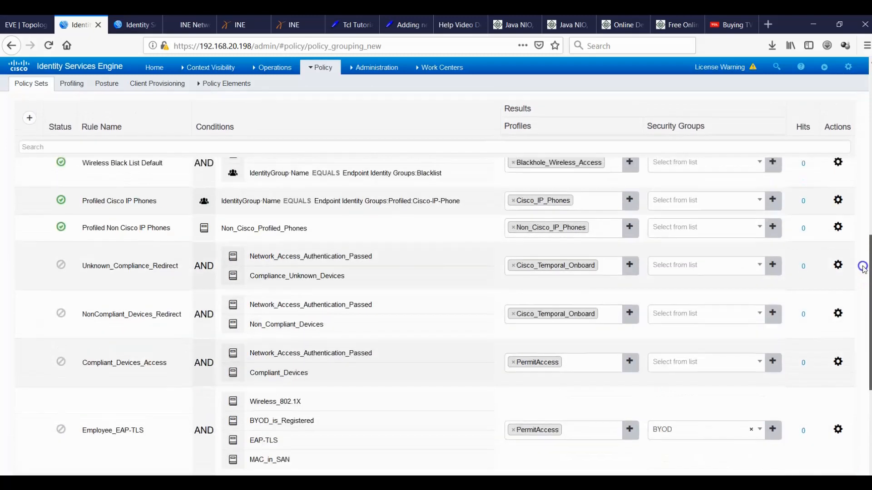
{"action": "left_click", "coordinate": [61, 258]}
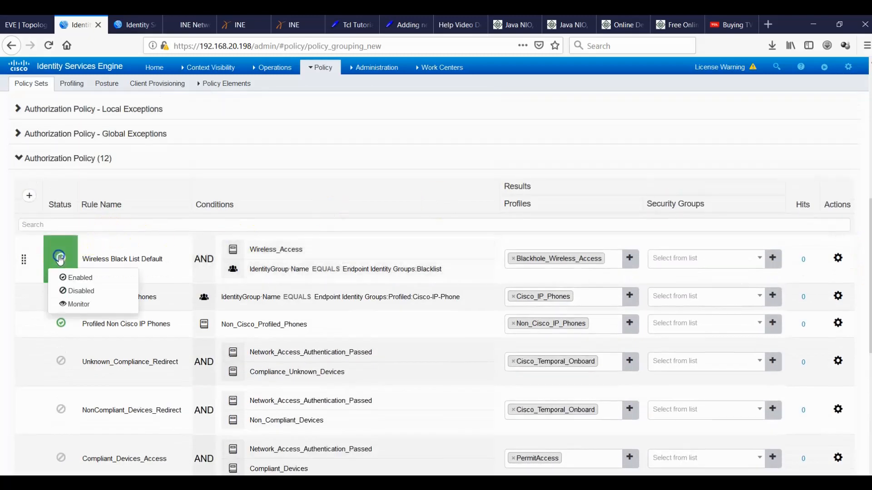
{"action": "left_click", "coordinate": [84, 289]}
{"action": "left_click", "coordinate": [60, 296]}
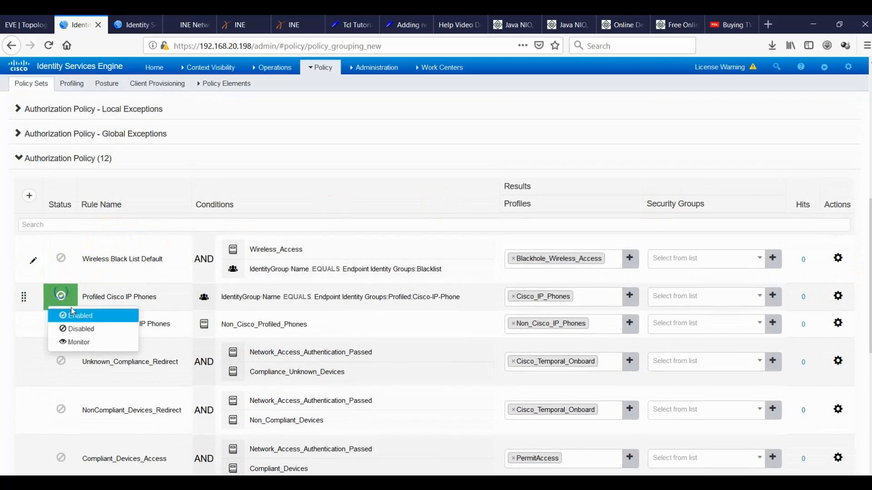
{"action": "left_click", "coordinate": [68, 328]}
{"action": "left_click", "coordinate": [65, 330]}
{"action": "left_click", "coordinate": [76, 356]}
{"action": "scroll", "coordinate": [436, 291], "scroll_direction": "down", "scroll_amount": 7}
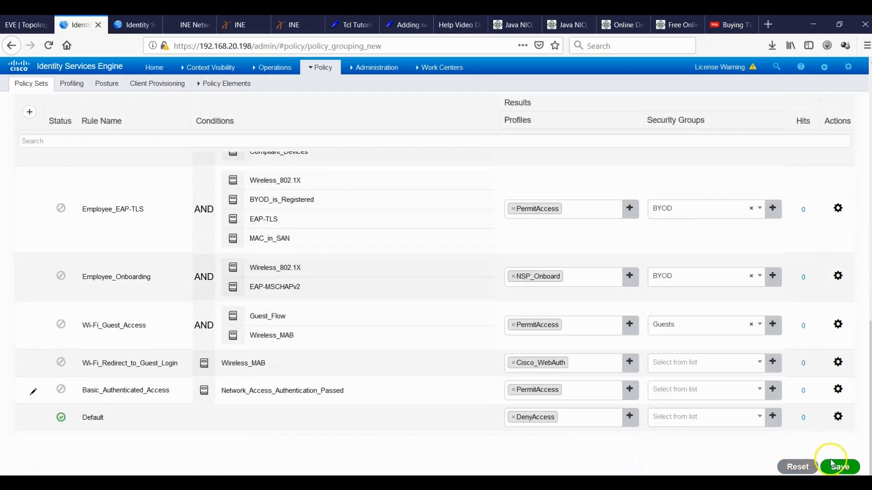
{"action": "left_click", "coordinate": [832, 467]}
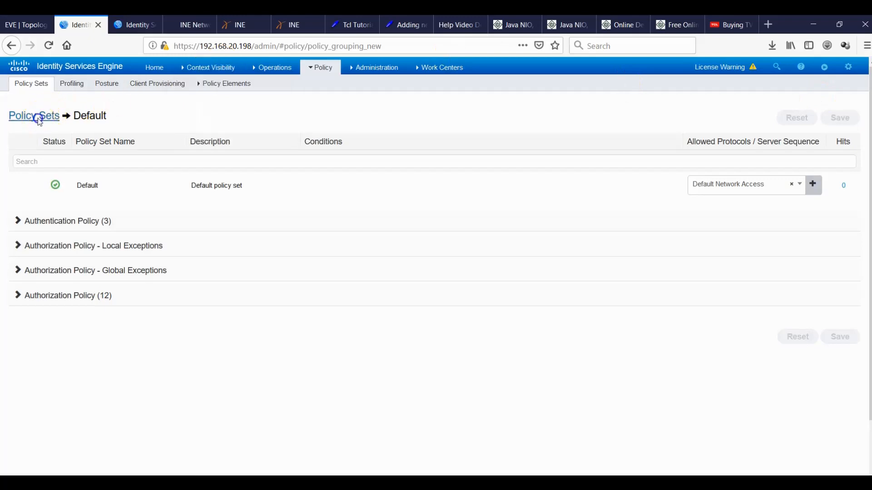
Go back to the Policy Sets list and show the RADIUS Live Logs.
{"action": "left_click", "coordinate": [38, 117]}
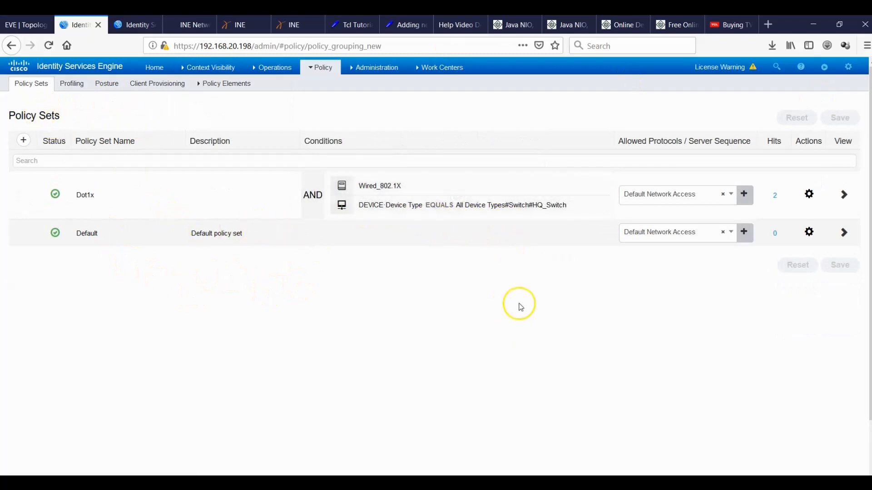
{"action": "left_click", "coordinate": [135, 24]}
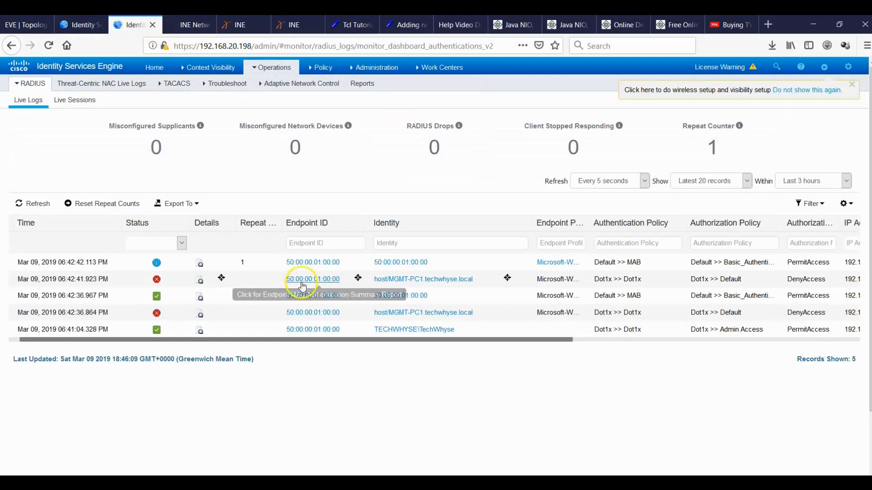
{"action": "mouse_move", "coordinate": [636, 483]}
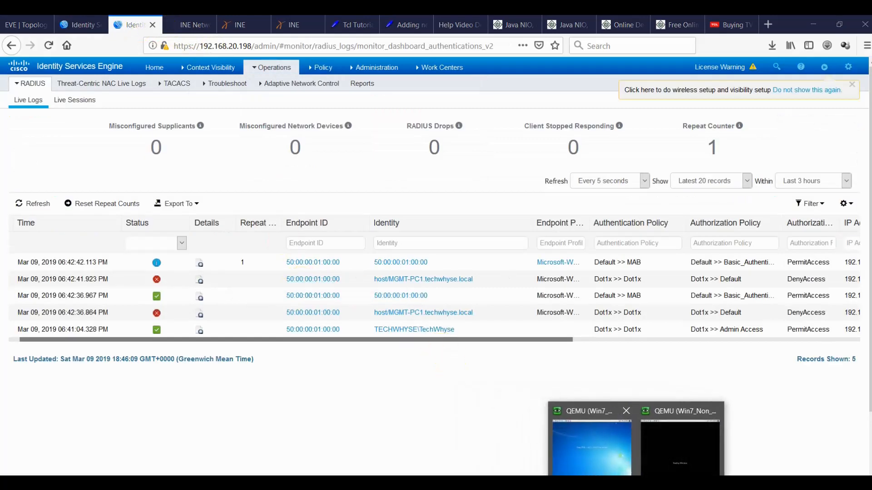
Enter global configuration mode on the HQ_Switch console with config t.
{"action": "left_click", "coordinate": [613, 483]}
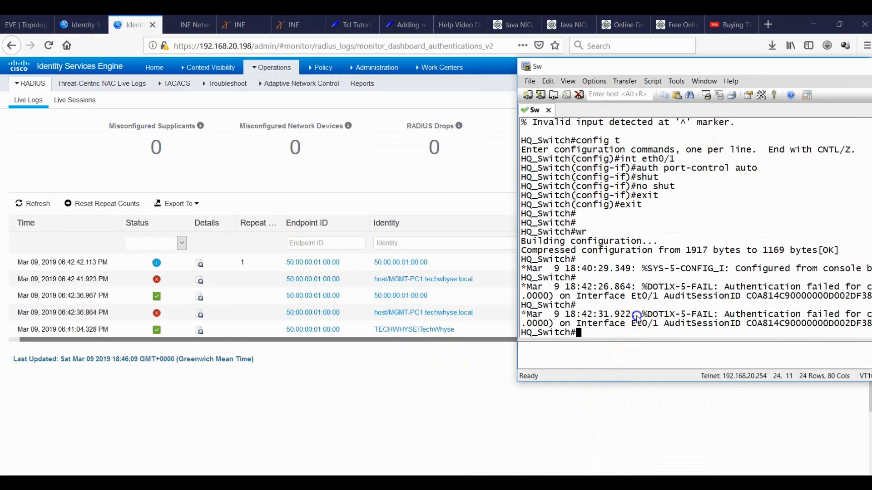
{"action": "type", "text": "onfig t"}
{"action": "key", "text": "Return"}
{"action": "type", "text": "config t"}
{"action": "key", "text": "Return"}
{"action": "type", "text": "int eth0"}
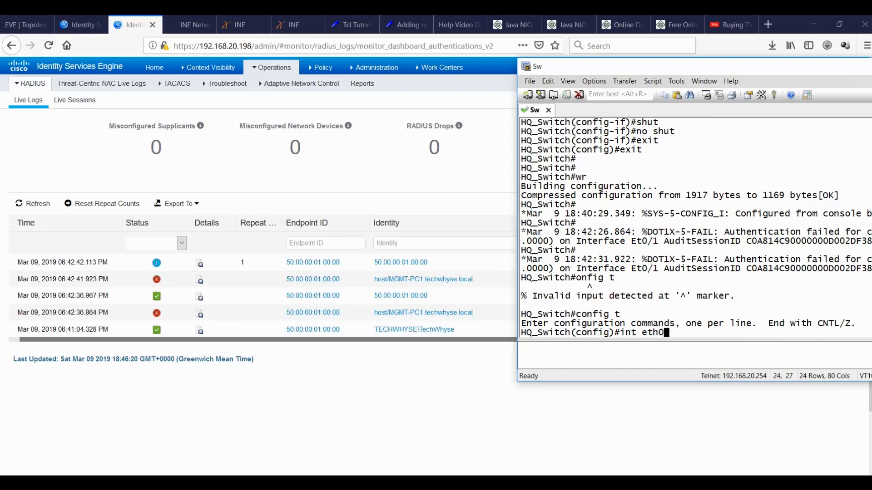
Duplicate Dot1x's Admin Access rule above itself as Machine Authentication and open its conditions.
{"action": "left_click", "coordinate": [83, 25]}
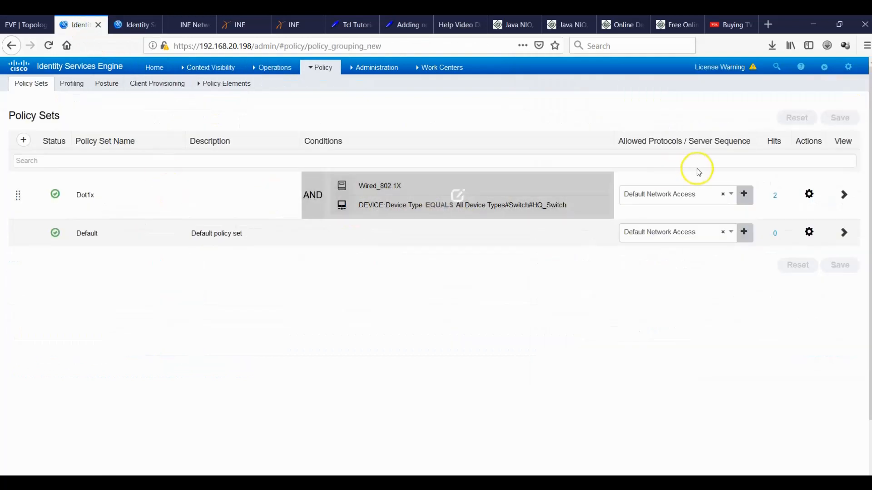
{"action": "left_click", "coordinate": [844, 196]}
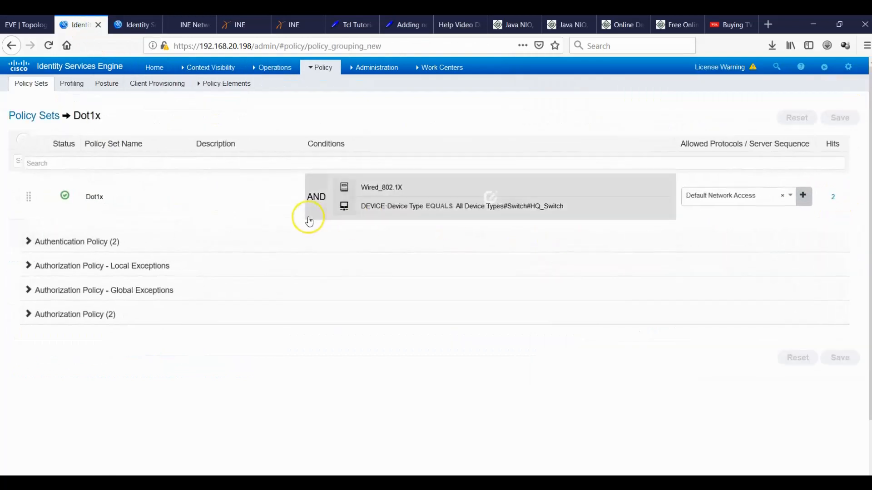
{"action": "left_click", "coordinate": [21, 317]}
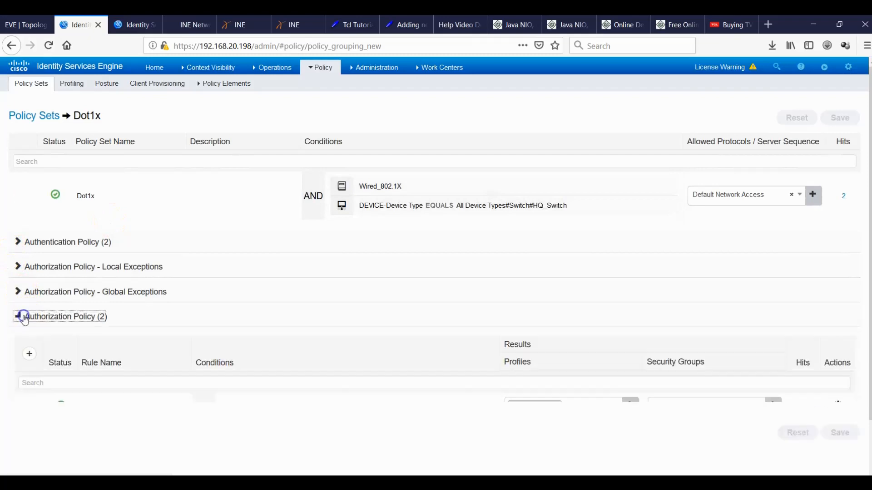
{"action": "left_click", "coordinate": [838, 406]}
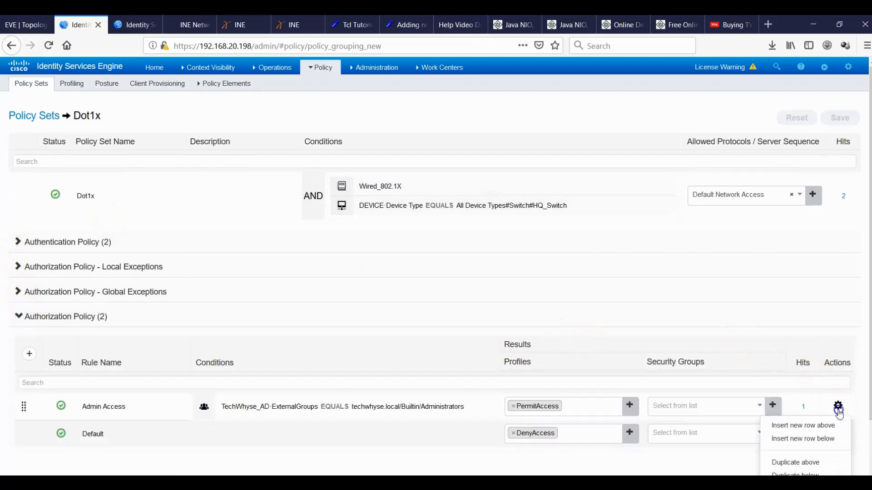
{"action": "left_click", "coordinate": [795, 462]}
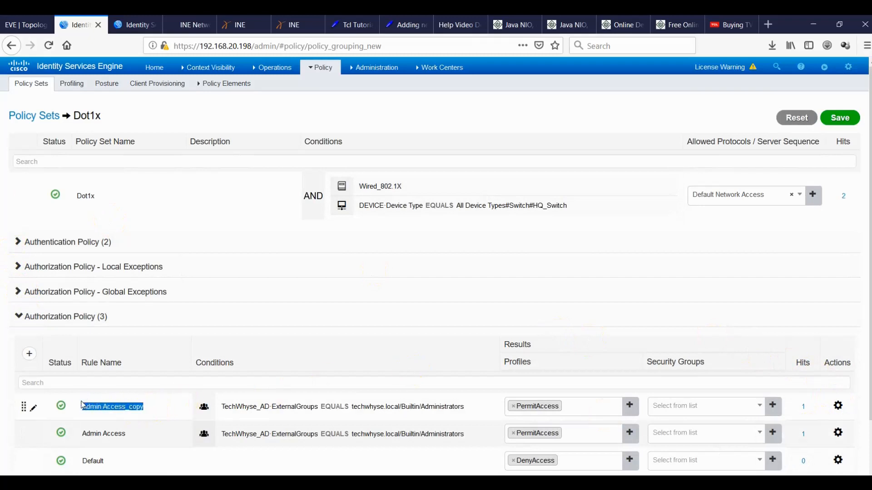
{"action": "type", "text": "Machine Authentication"}
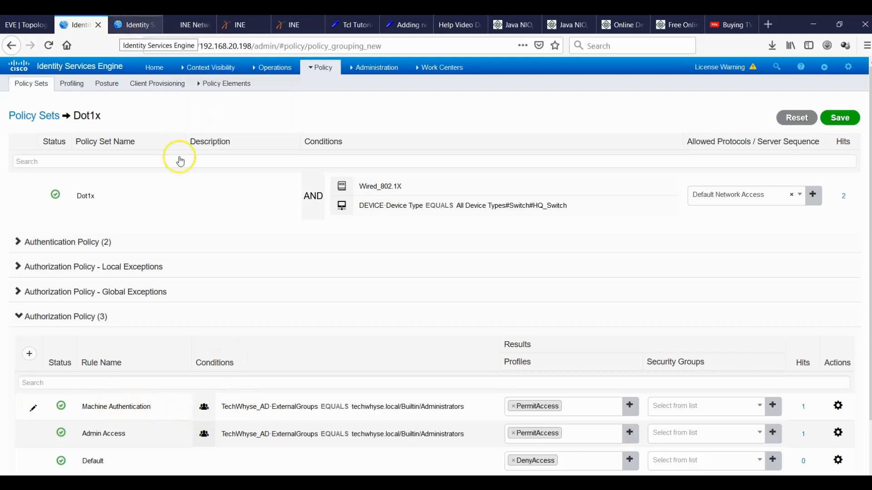
{"action": "left_click", "coordinate": [352, 406]}
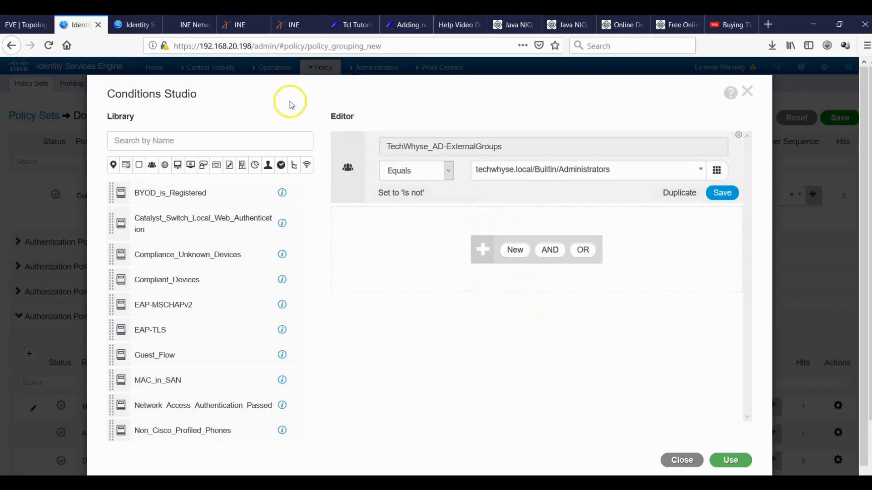
{"action": "left_click", "coordinate": [132, 24]}
Open TechWhyse_AD's Groups tab and retrieve directory groups, closing the picker without adding any.
{"action": "mouse_move", "coordinate": [375, 68]}
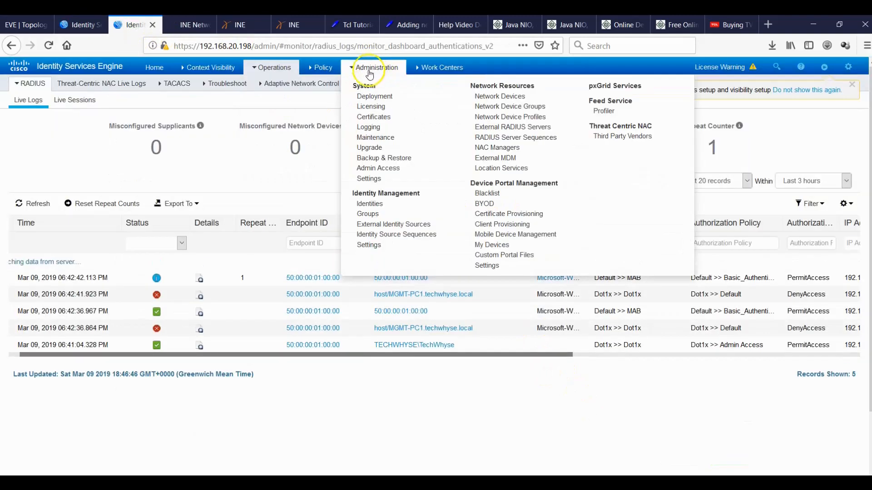
{"action": "left_click", "coordinate": [406, 227]}
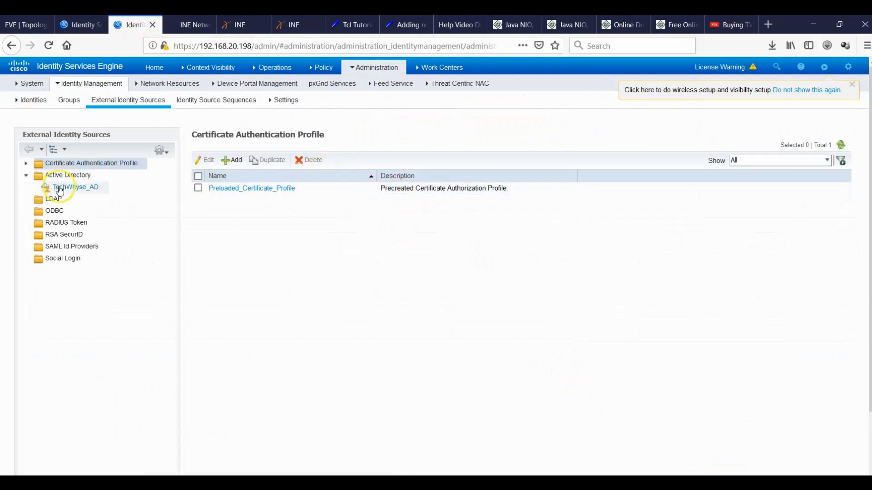
{"action": "left_click", "coordinate": [62, 188]}
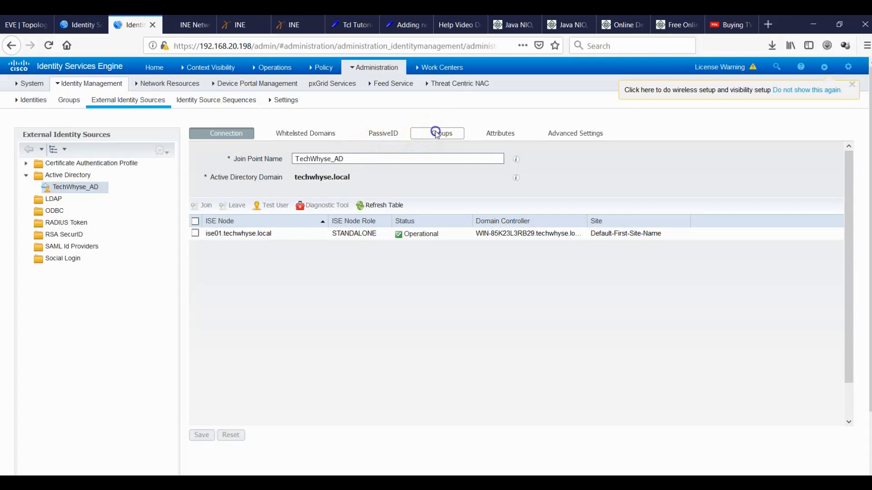
{"action": "left_click", "coordinate": [442, 133]}
{"action": "left_click", "coordinate": [233, 159]}
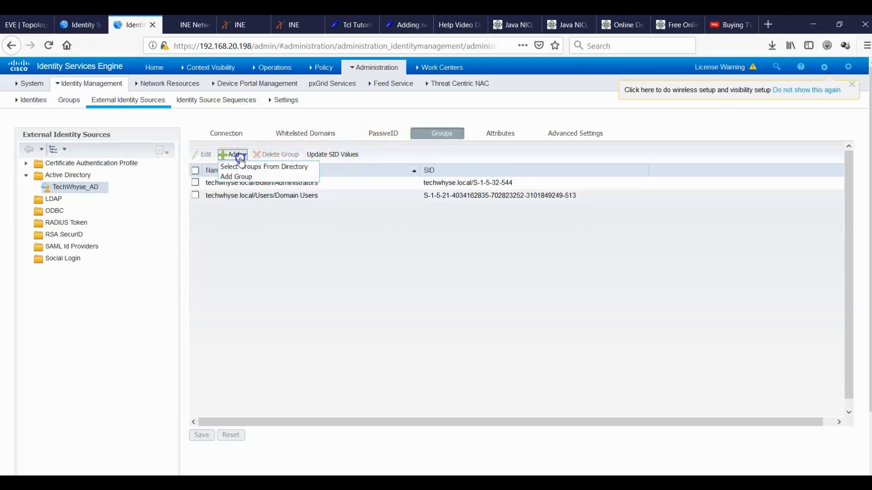
{"action": "left_click", "coordinate": [245, 167]}
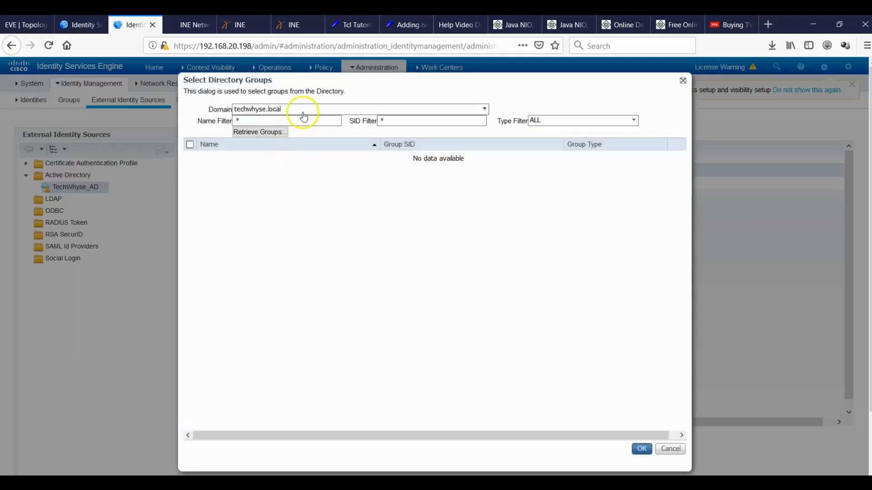
{"action": "left_click", "coordinate": [302, 122]}
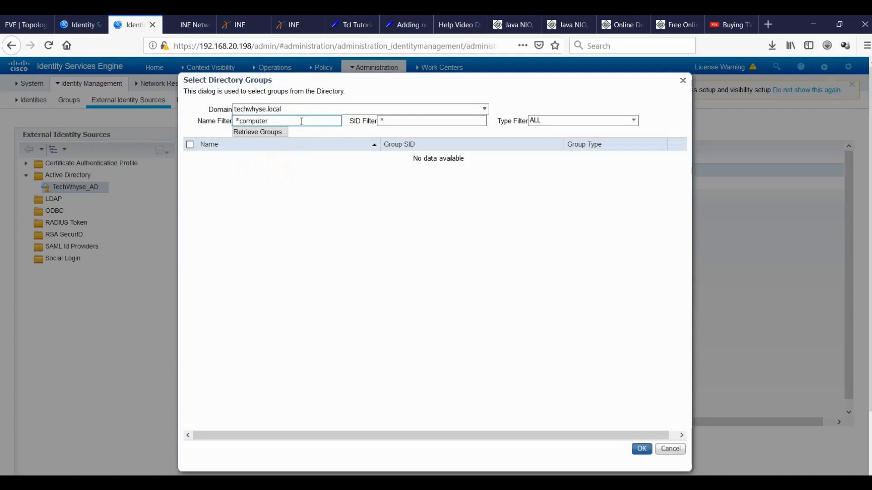
{"action": "left_click", "coordinate": [283, 134]}
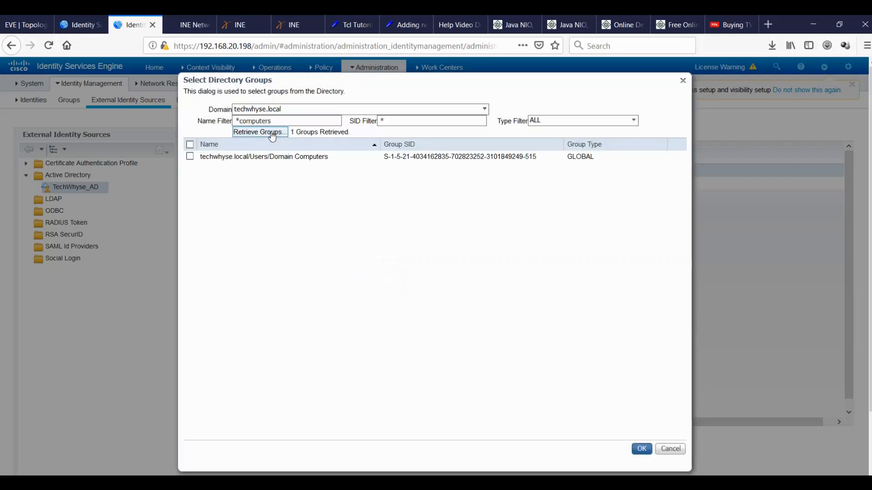
{"action": "left_click", "coordinate": [641, 450]}
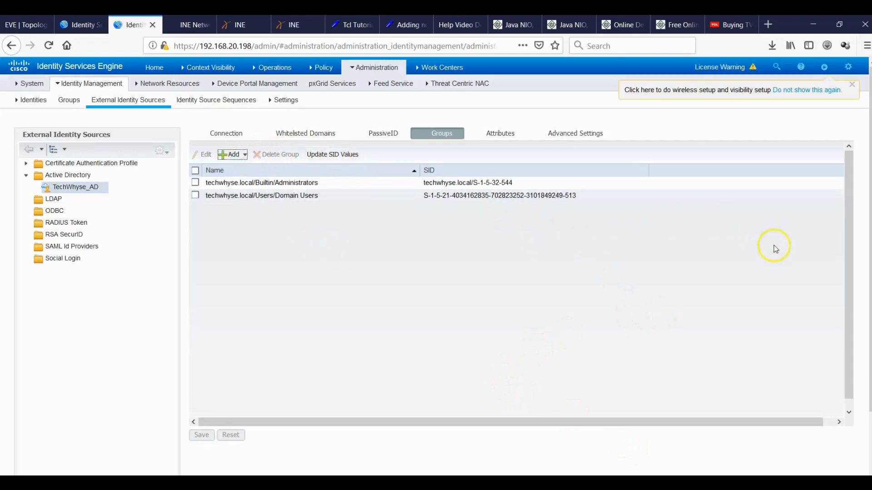
Retrieve groups matching *computers, add Domain Computers to TechWhyse_AD and save.
{"action": "left_click", "coordinate": [245, 156]}
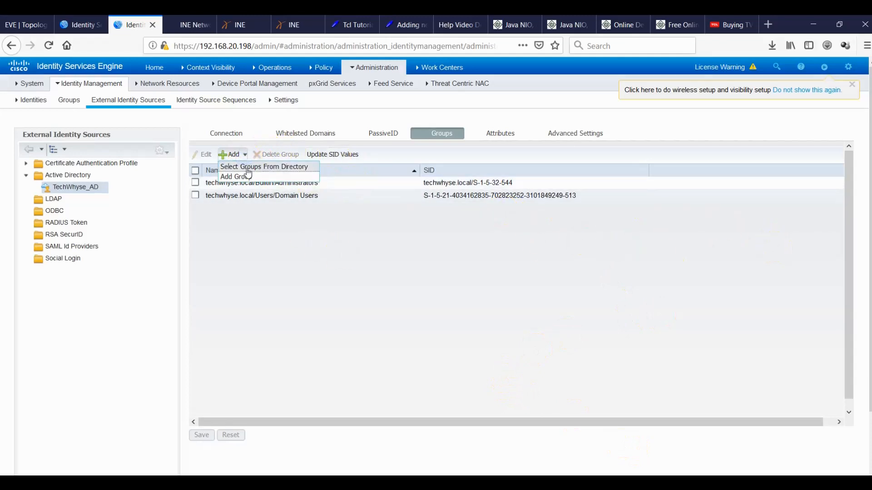
{"action": "left_click", "coordinate": [248, 169]}
{"action": "left_click", "coordinate": [304, 121]}
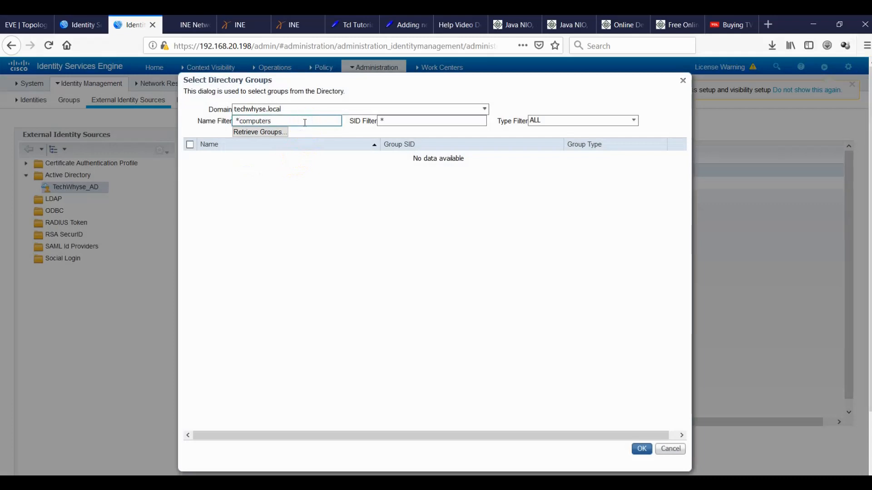
{"action": "left_click", "coordinate": [273, 134]}
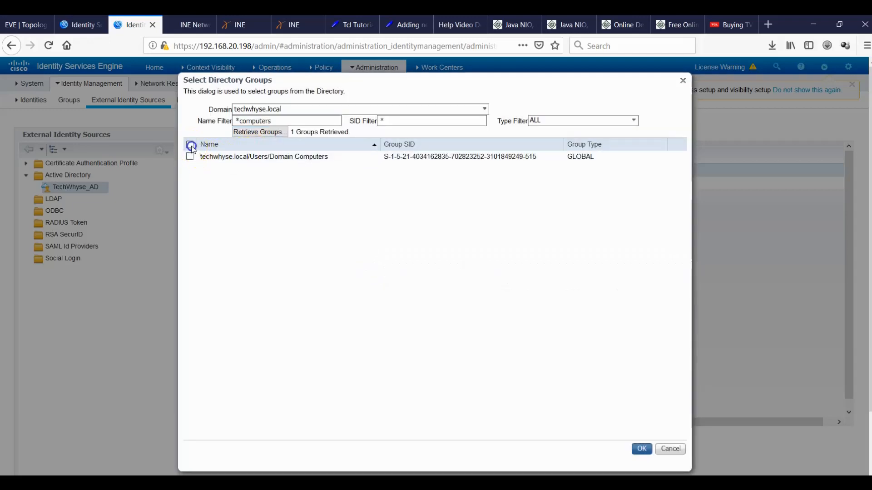
{"action": "left_click", "coordinate": [191, 145]}
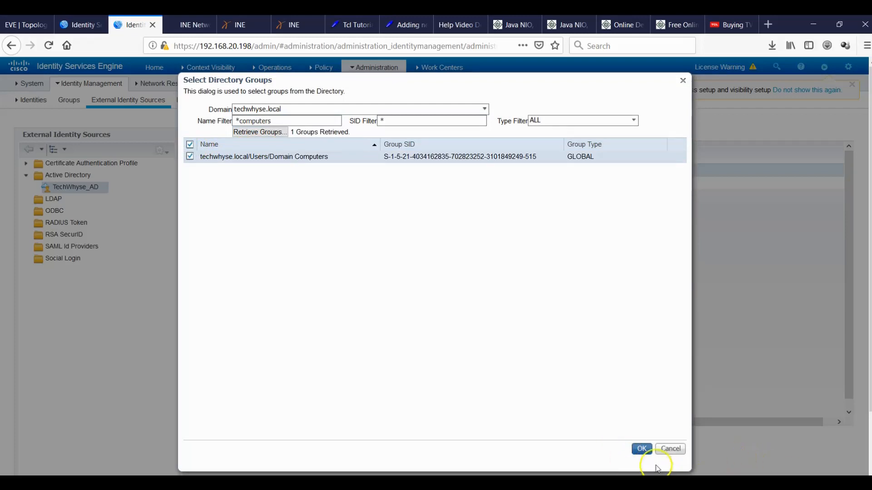
{"action": "left_click", "coordinate": [642, 449]}
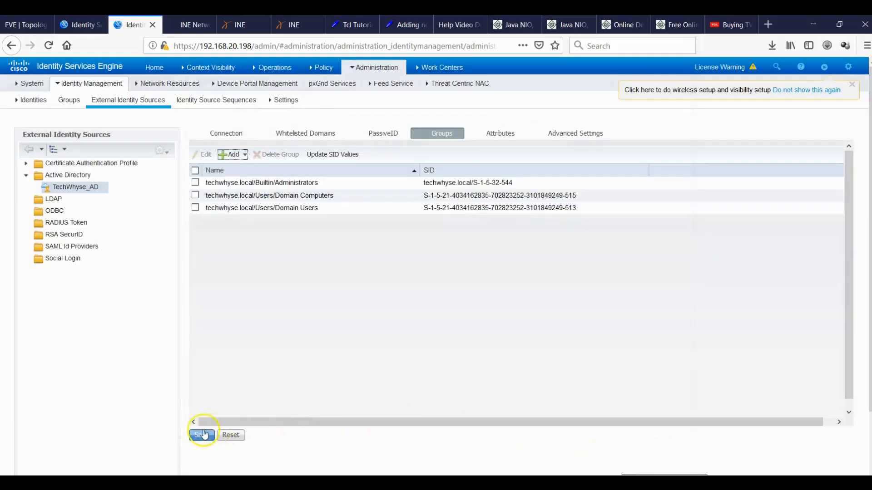
{"action": "left_click", "coordinate": [203, 435]}
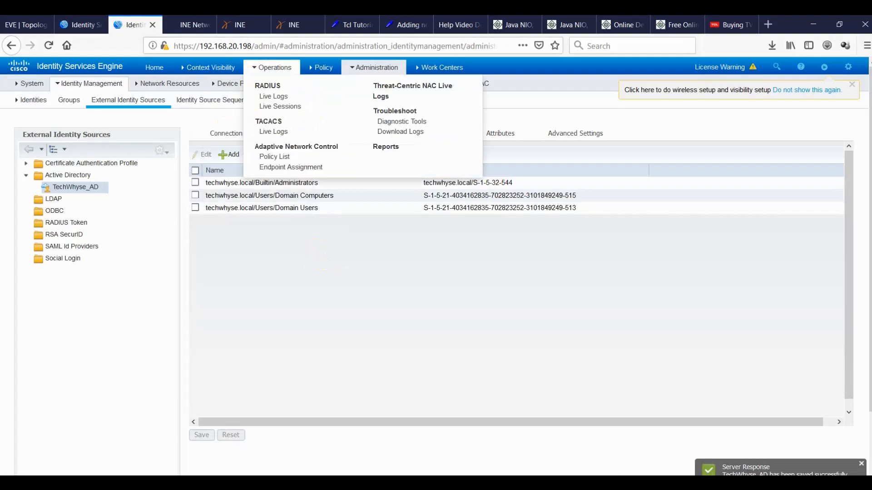
Browse the Machine Authentication condition's group values, then close the editor unchanged.
{"action": "left_click", "coordinate": [77, 24]}
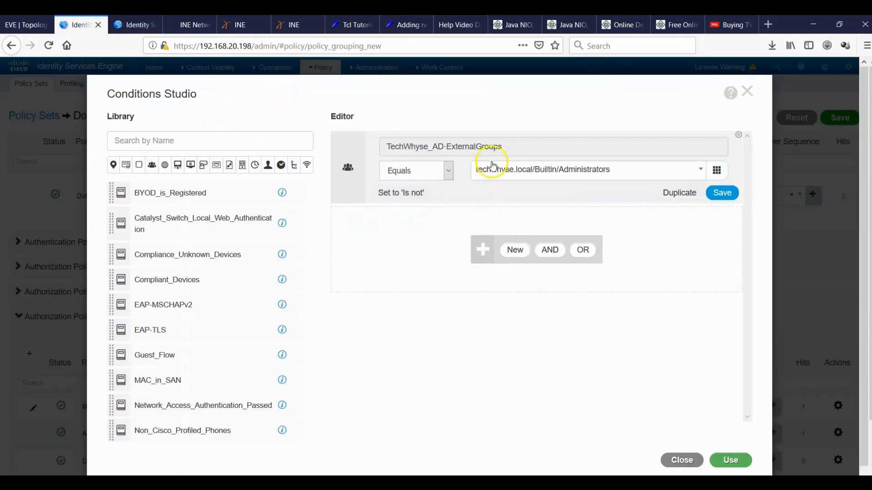
{"action": "left_click", "coordinate": [700, 170]}
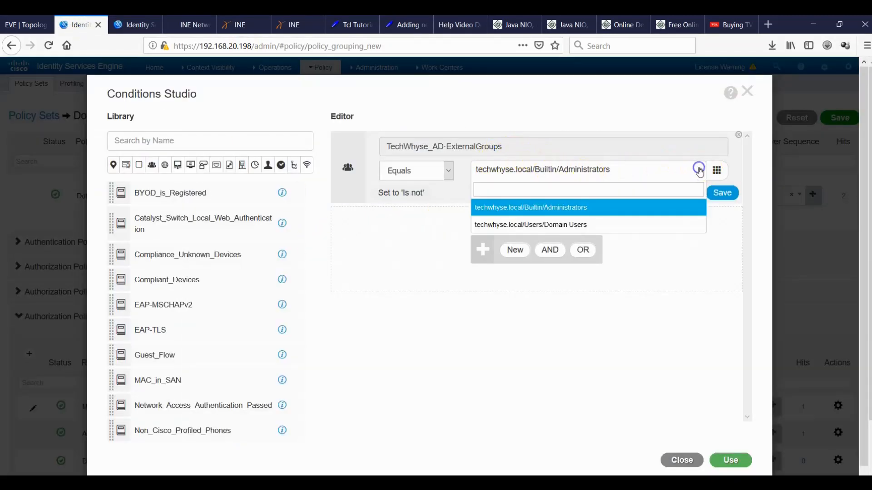
{"action": "left_click", "coordinate": [659, 391]}
{"action": "left_click", "coordinate": [684, 459]}
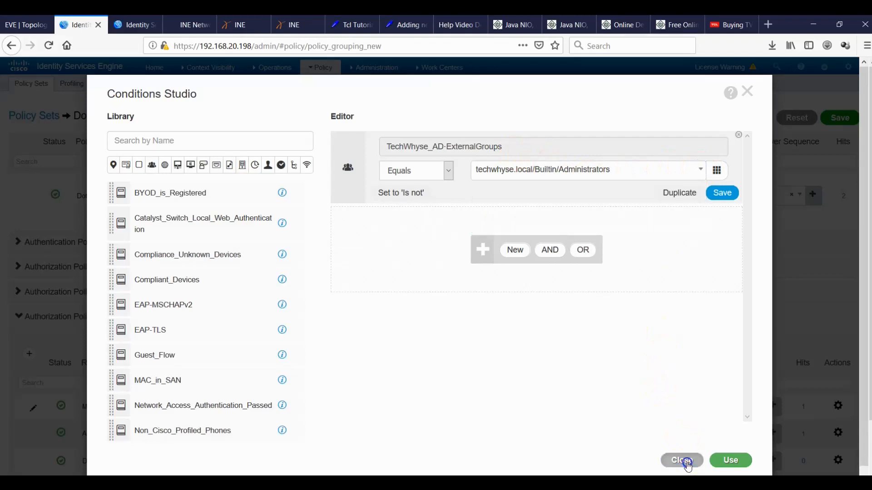
{"action": "left_click", "coordinate": [597, 163]}
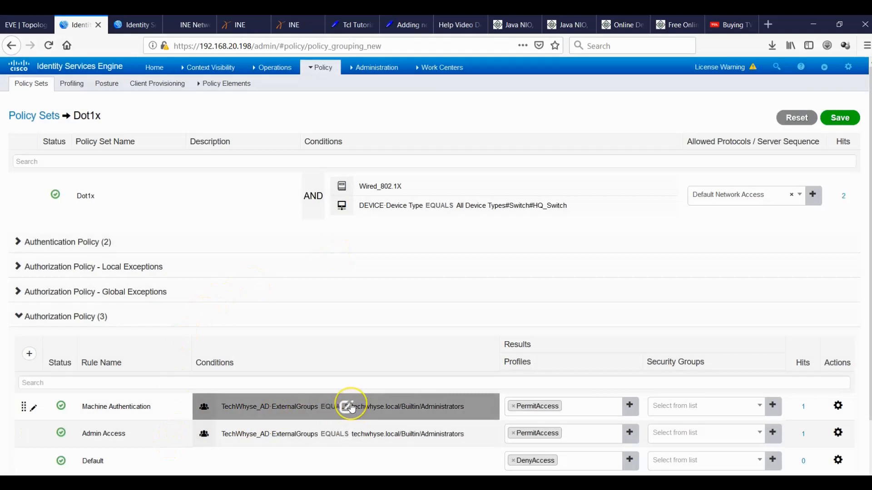
Change the condition's ExternalGroups value to Domain Computers and save the Dot1x policy set.
{"action": "left_click", "coordinate": [353, 408]}
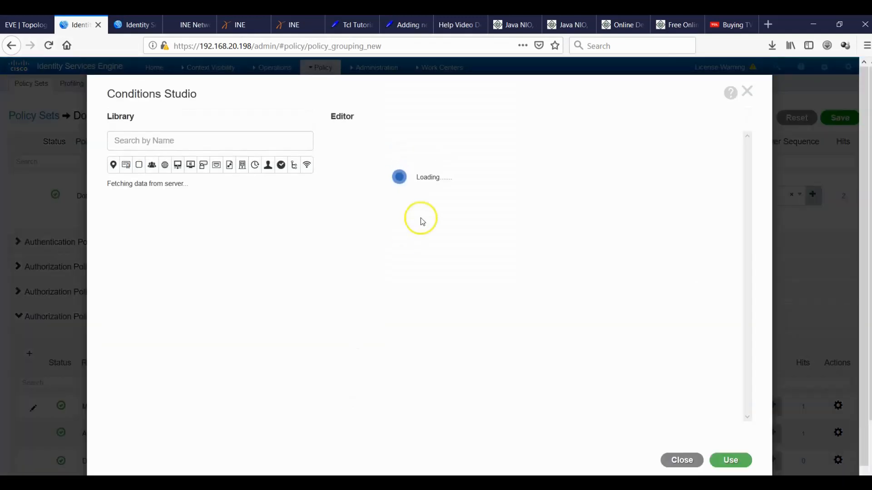
{"action": "left_click", "coordinate": [550, 176]}
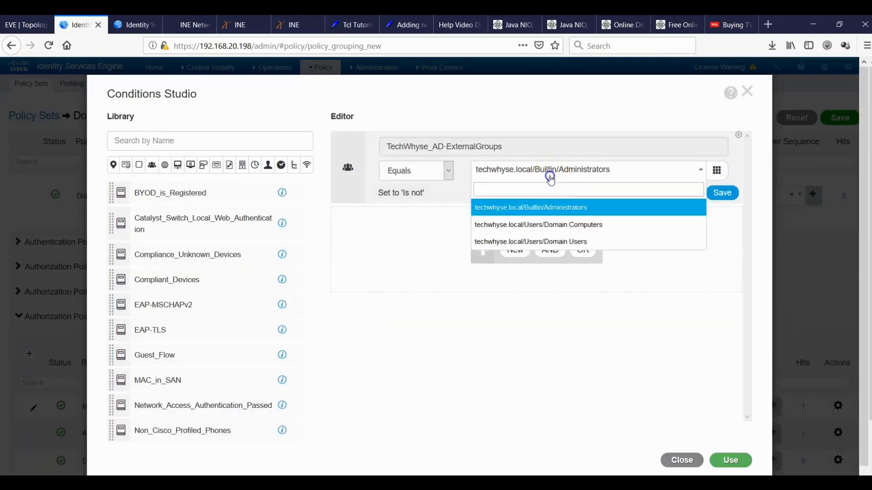
{"action": "left_click", "coordinate": [730, 460]}
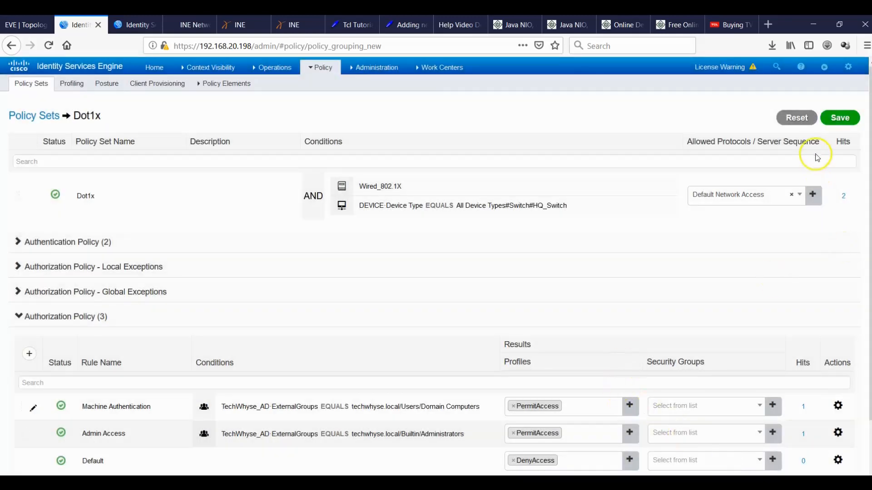
{"action": "left_click", "coordinate": [837, 119]}
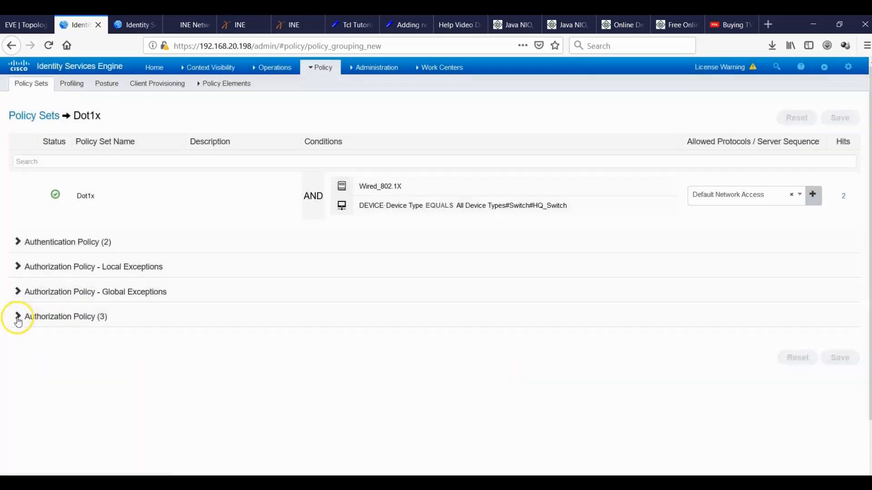
{"action": "left_click", "coordinate": [18, 316]}
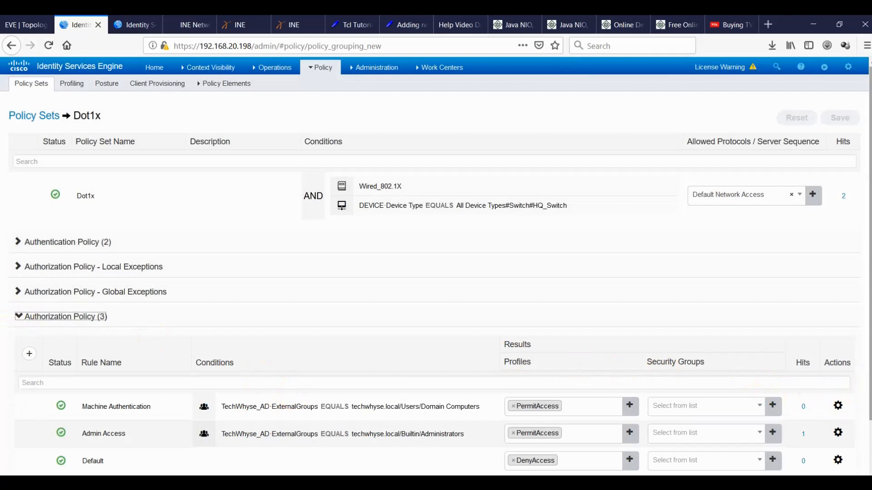
Move Machine Authentication below Admin Access and save the Dot1x policy set.
{"action": "scroll", "coordinate": [435, 272], "scroll_direction": "down", "scroll_amount": 3}
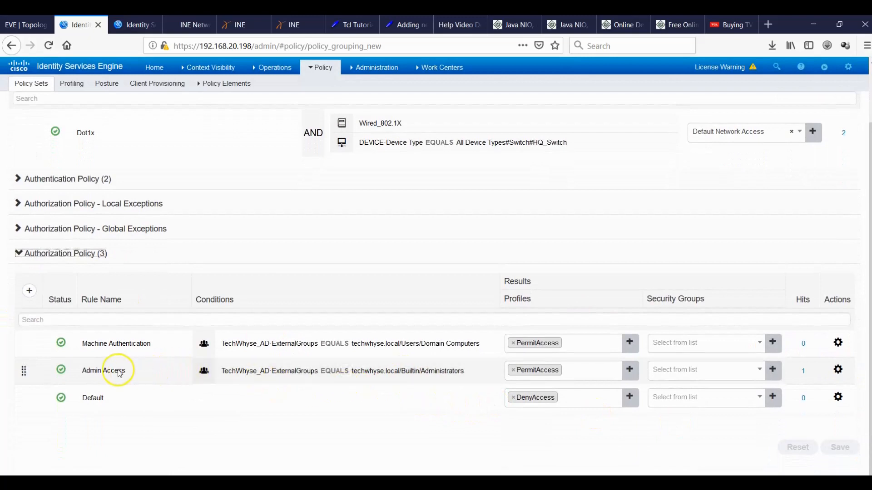
{"action": "left_click_drag", "start_coordinate": [24, 344], "coordinate": [23, 376]}
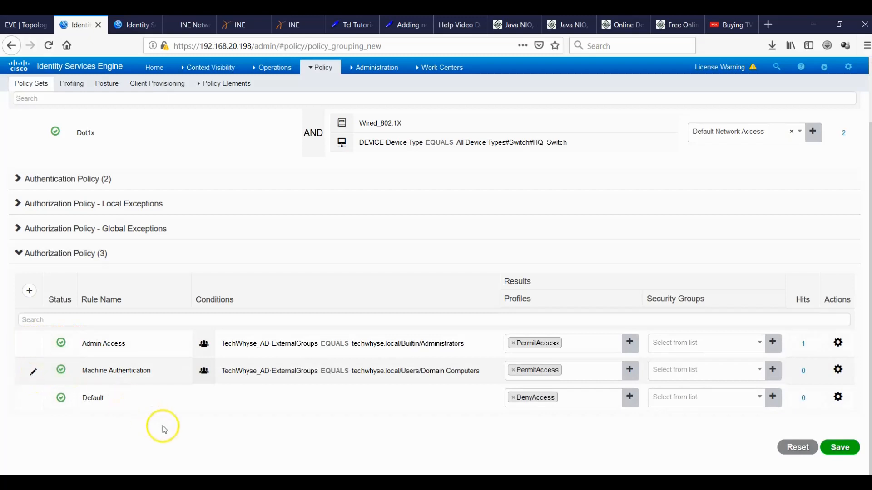
{"action": "left_click", "coordinate": [838, 448]}
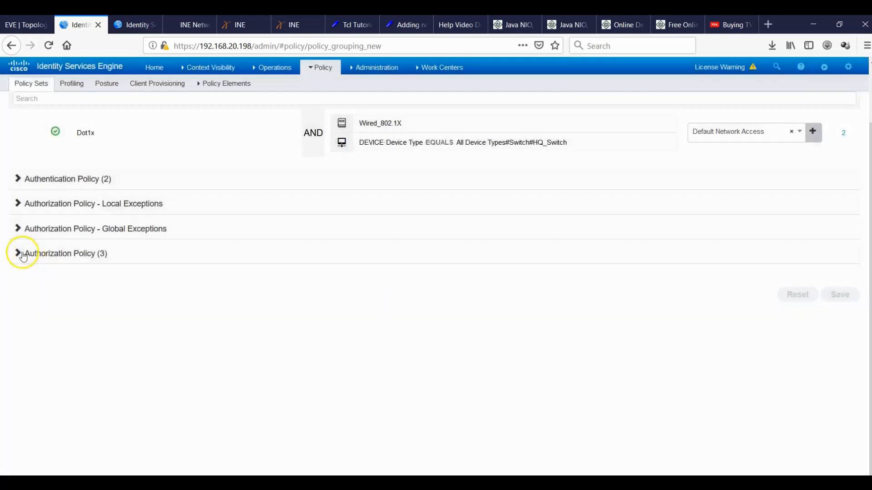
{"action": "left_click", "coordinate": [18, 253]}
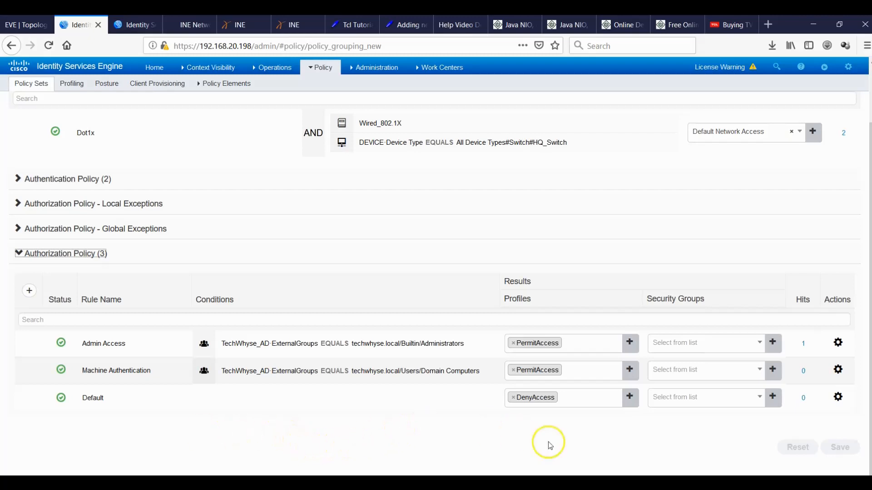
{"action": "left_click", "coordinate": [590, 483]}
{"action": "left_click", "coordinate": [617, 443]}
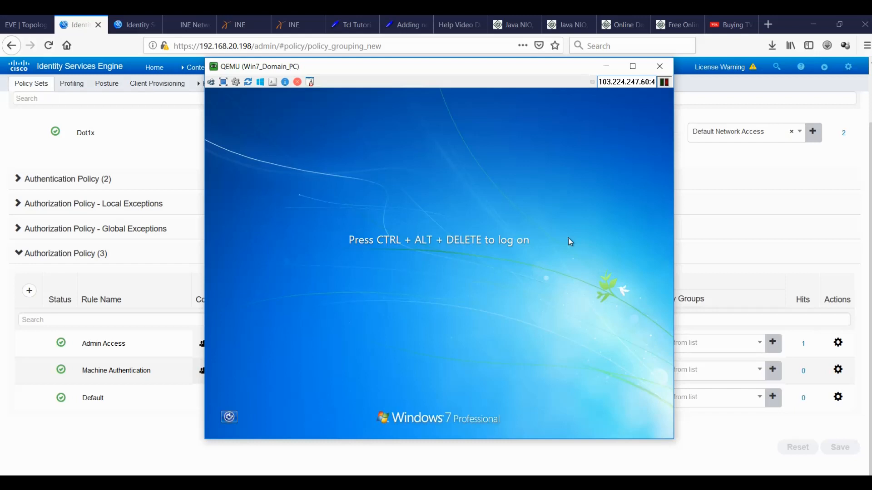
{"action": "left_click", "coordinate": [766, 171]}
{"action": "left_click", "coordinate": [766, 171]}
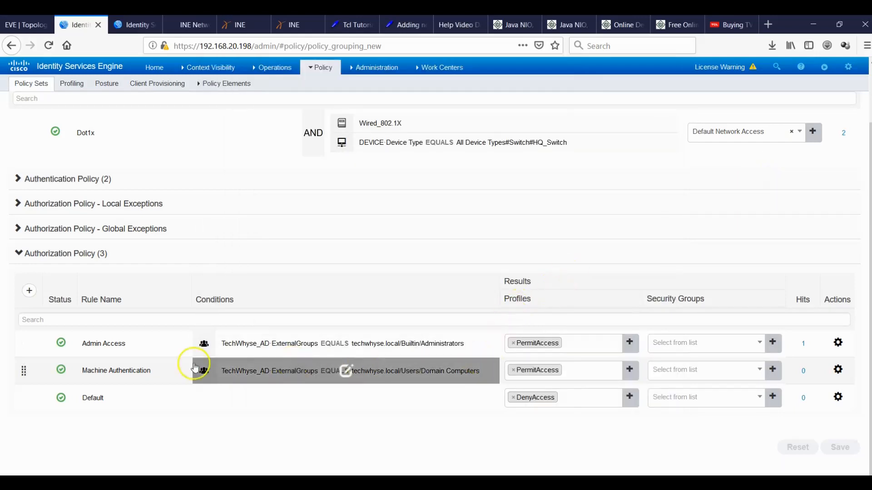
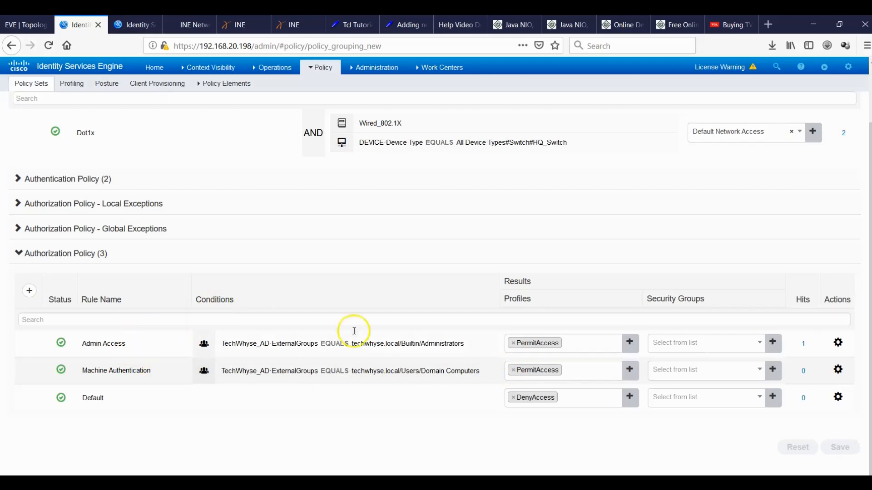
Switch back to Cisco ISE and open Operations > RADIUS > Live Logs.
{"action": "left_click", "coordinate": [26, 25]}
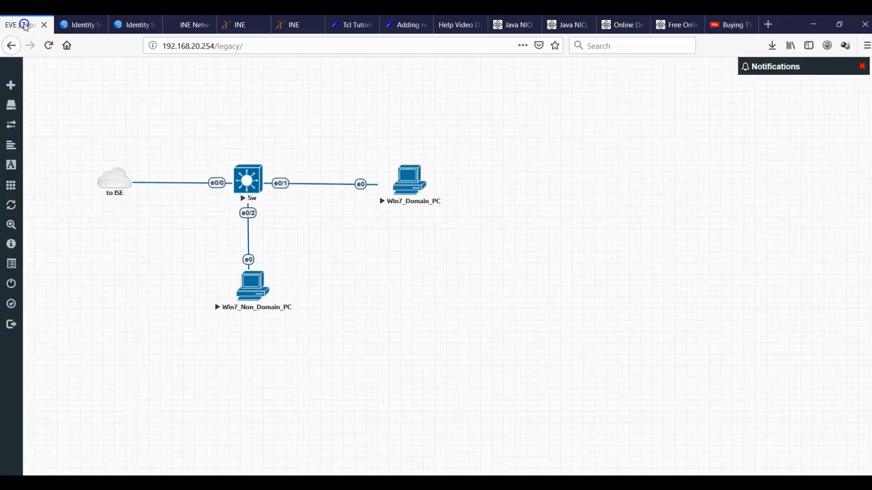
{"action": "left_click", "coordinate": [80, 25]}
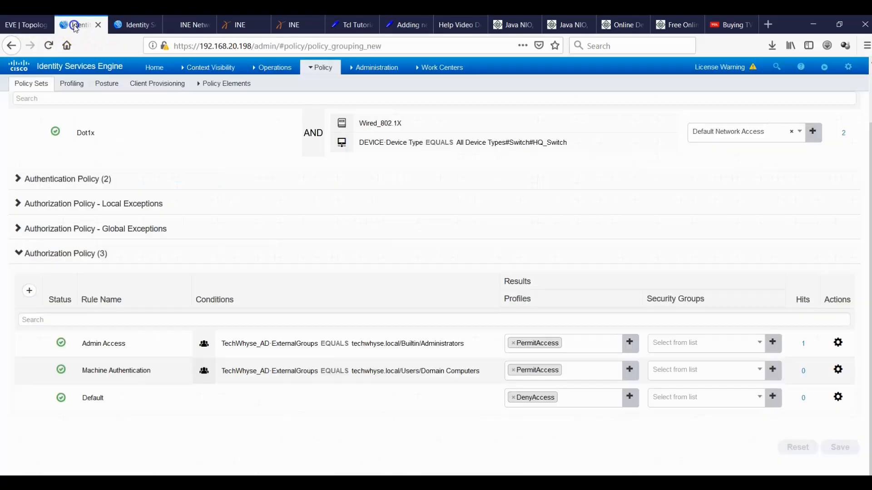
{"action": "left_click", "coordinate": [133, 25]}
{"action": "mouse_move", "coordinate": [269, 68]}
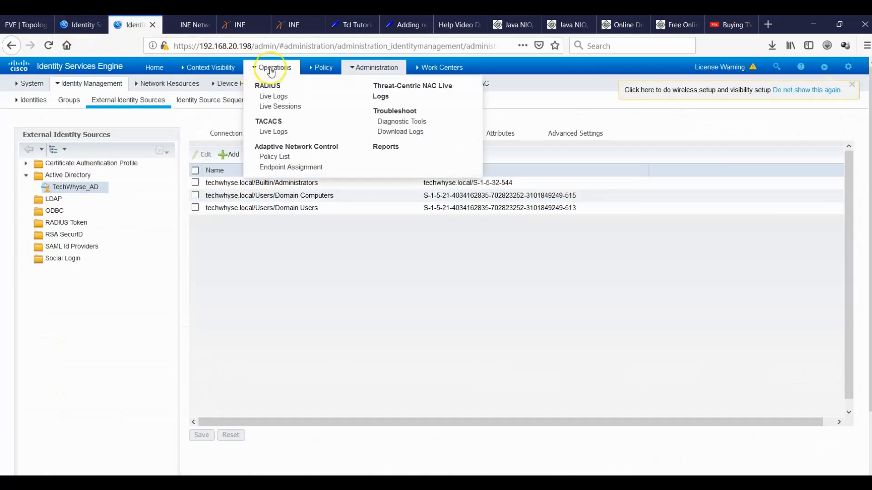
{"action": "left_click", "coordinate": [274, 96]}
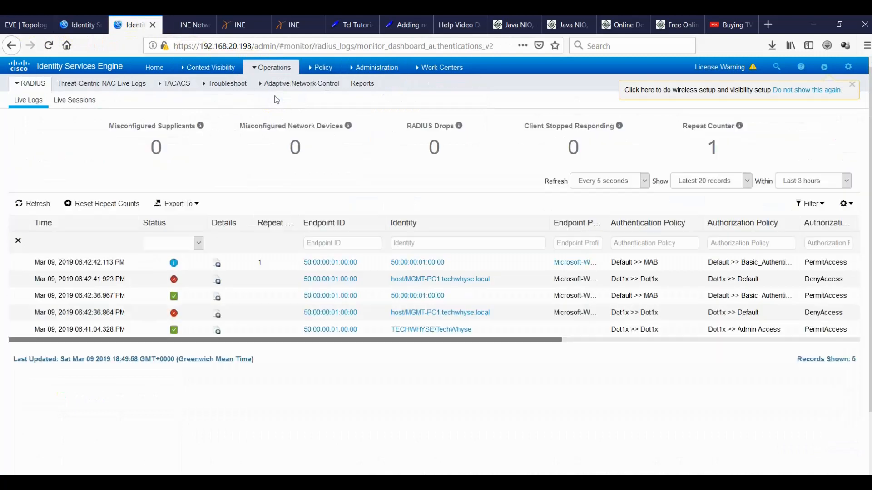
Shut down interface eth0/1 on HQ_Switch from the SecureCRT terminal.
{"action": "left_click", "coordinate": [622, 482]}
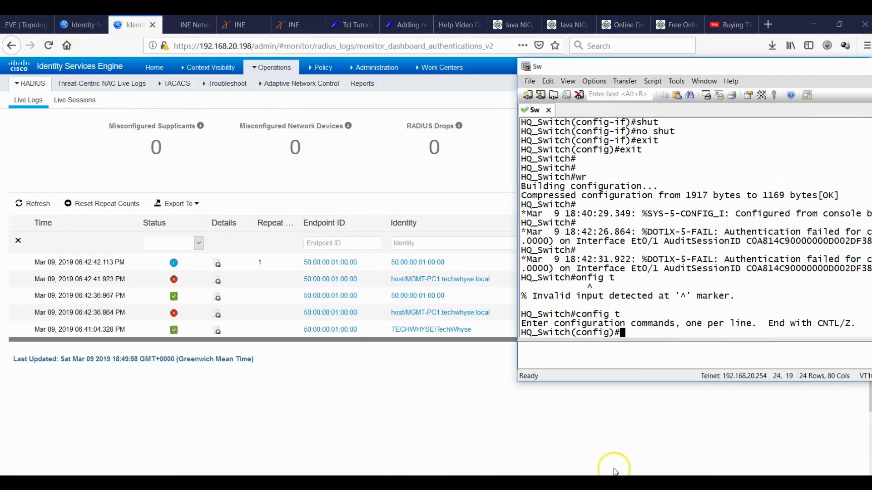
{"action": "left_click", "coordinate": [674, 324]}
{"action": "type", "text": "int eth0/1"}
{"action": "key", "text": "Return"}
{"action": "type", "text": "shut"}
{"action": "key", "text": "Return"}
{"action": "key", "text": "Return"}
{"action": "key", "text": "Return"}
Re-enable eth0/1 with no shut, exit configuration, and return to the ISE Live Logs.
{"action": "type", "text": "no shut"}
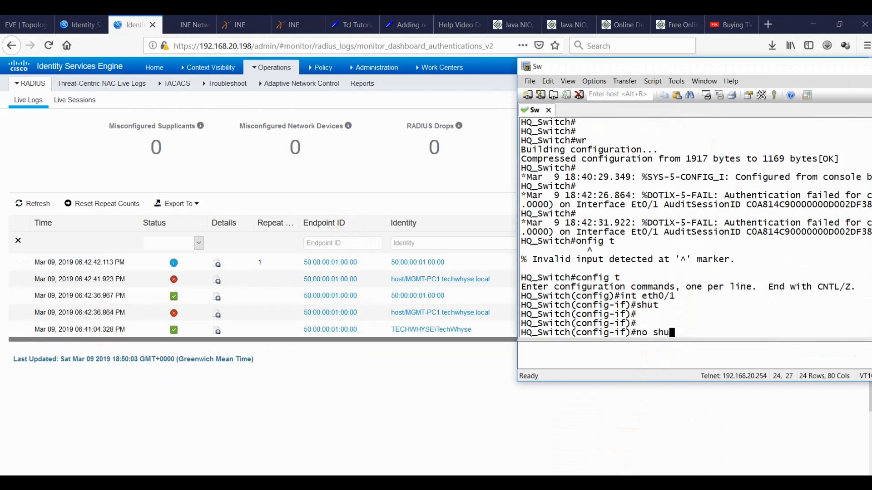
{"action": "key", "text": "Return"}
{"action": "key", "text": "Return"}
{"action": "key", "text": "Return"}
{"action": "type", "text": "exit"}
{"action": "key", "text": "Return"}
{"action": "type", "text": "exit"}
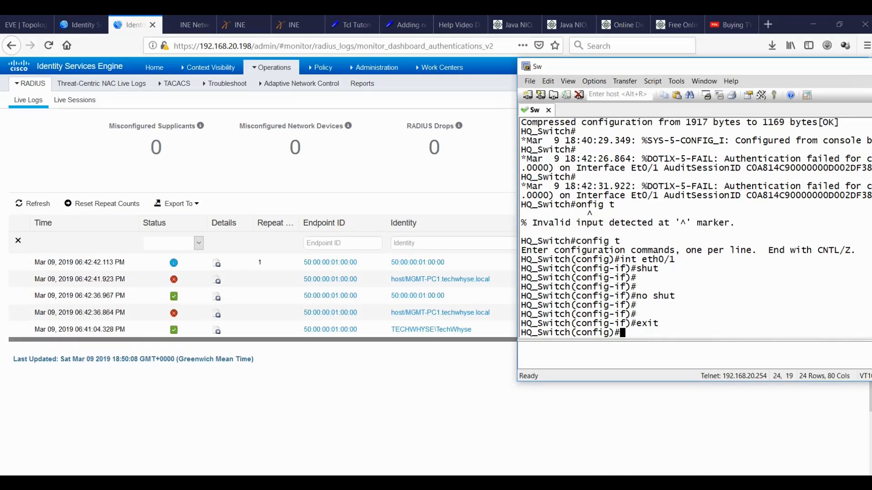
{"action": "key", "text": "Return"}
{"action": "key", "text": "Return"}
{"action": "key", "text": "Return"}
{"action": "key", "text": "Return"}
{"action": "key", "text": "Return"}
{"action": "key", "text": "Return"}
{"action": "key", "text": "Return"}
{"action": "key", "text": "Return"}
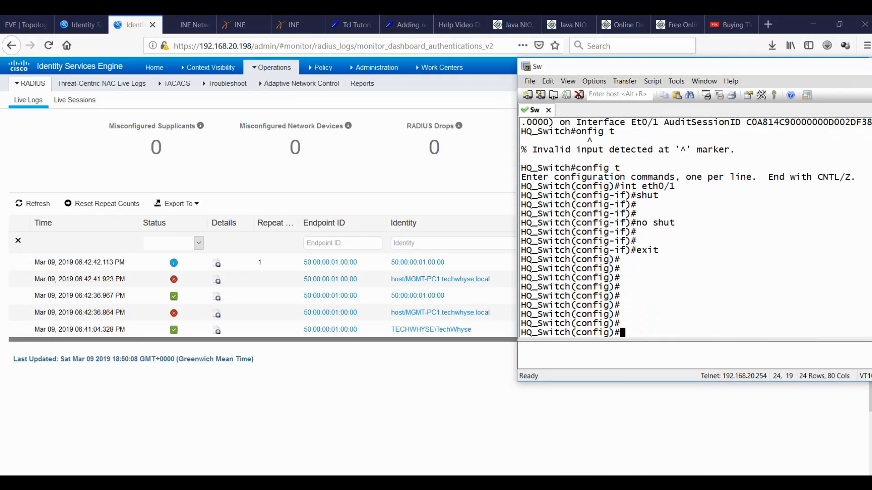
{"action": "left_click", "coordinate": [459, 397]}
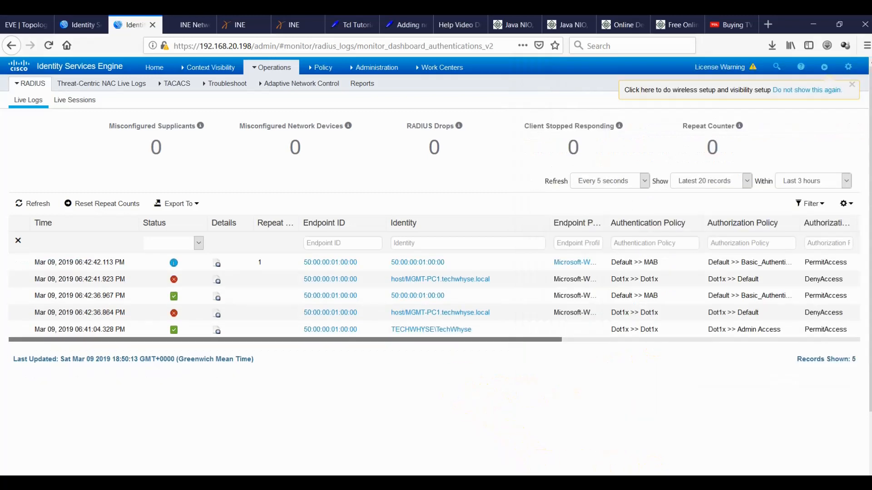
Log on to the Win7_Domain_PC with the domain account's password.
{"action": "left_click", "coordinate": [654, 462]}
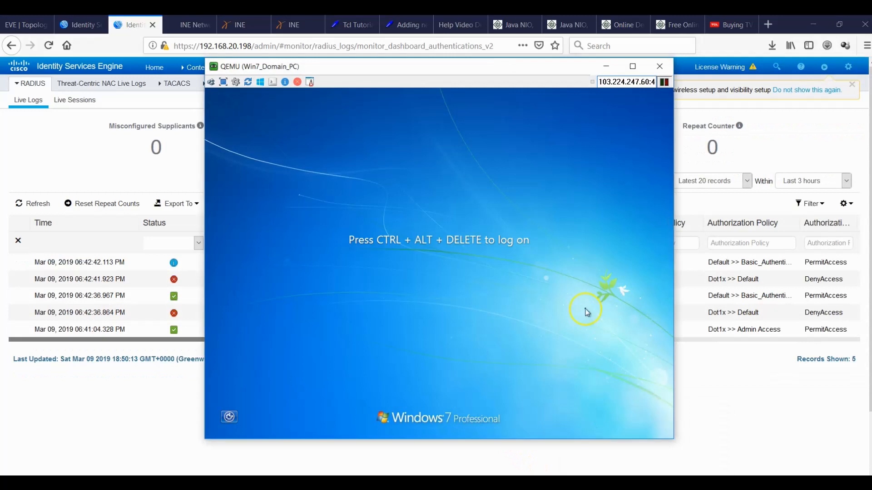
{"action": "left_click_drag", "start_coordinate": [431, 74], "coordinate": [509, 100]}
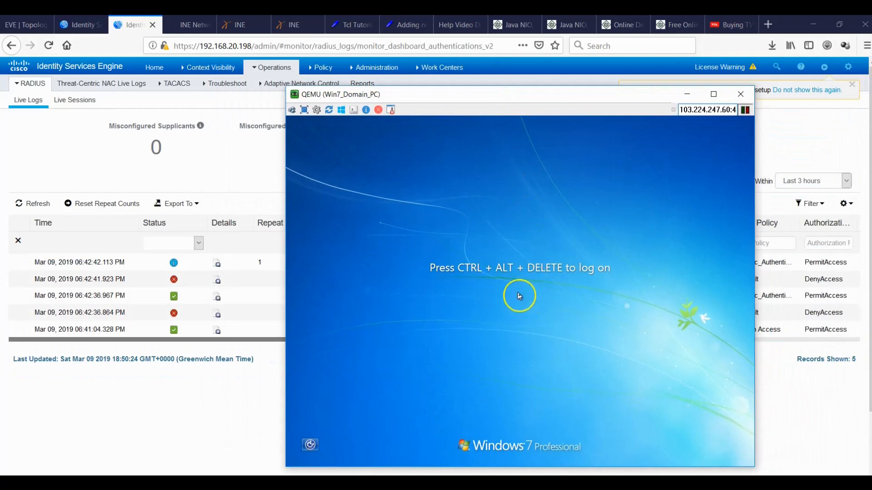
{"action": "left_click", "coordinate": [292, 110]}
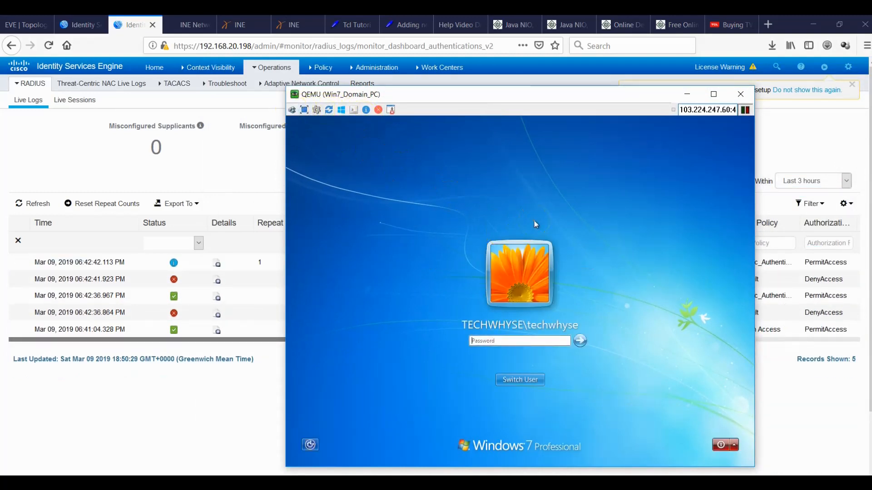
{"action": "type", "text": "***"}
{"action": "key", "text": "Return"}
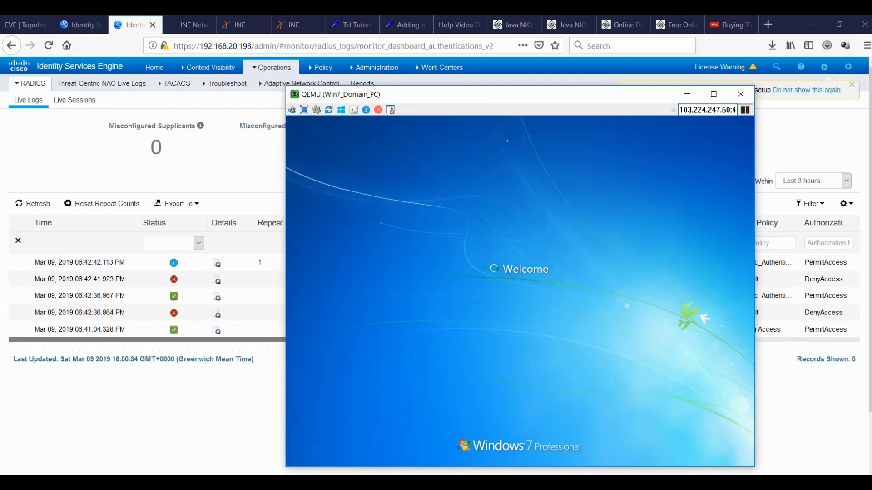
Close the Win7_Domain_PC console once it reaches the Windows Welcome screen.
{"action": "left_click", "coordinate": [509, 158]}
{"action": "left_click", "coordinate": [449, 67]}
{"action": "left_click_drag", "start_coordinate": [452, 95], "coordinate": [496, 85]}
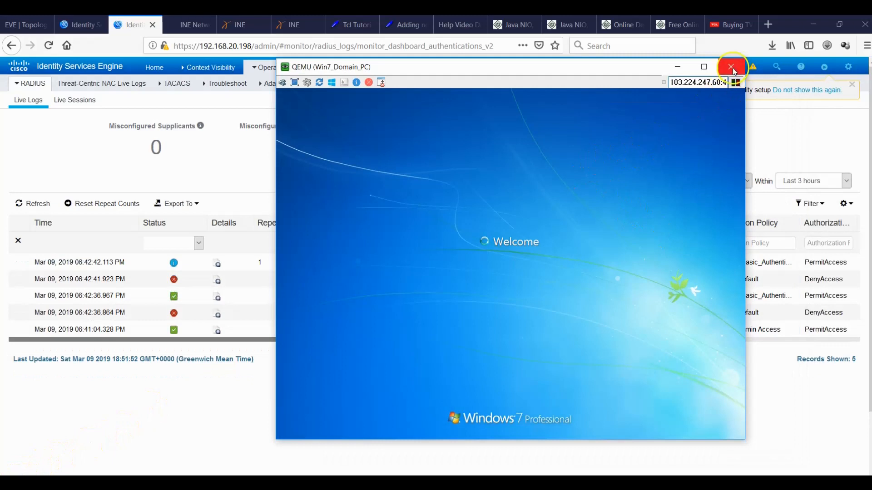
{"action": "left_click", "coordinate": [731, 67]}
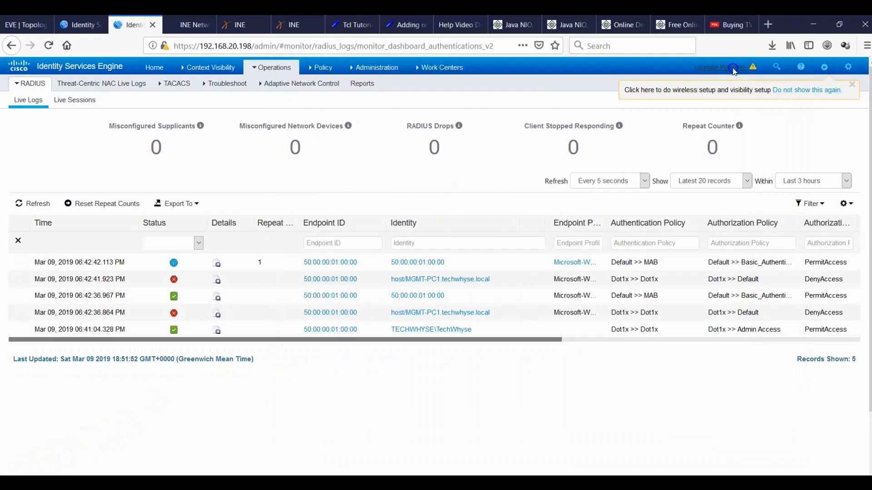
Stop and then start the Win7_Domain_PC node in the EVE-NG topology.
{"action": "left_click", "coordinate": [27, 24]}
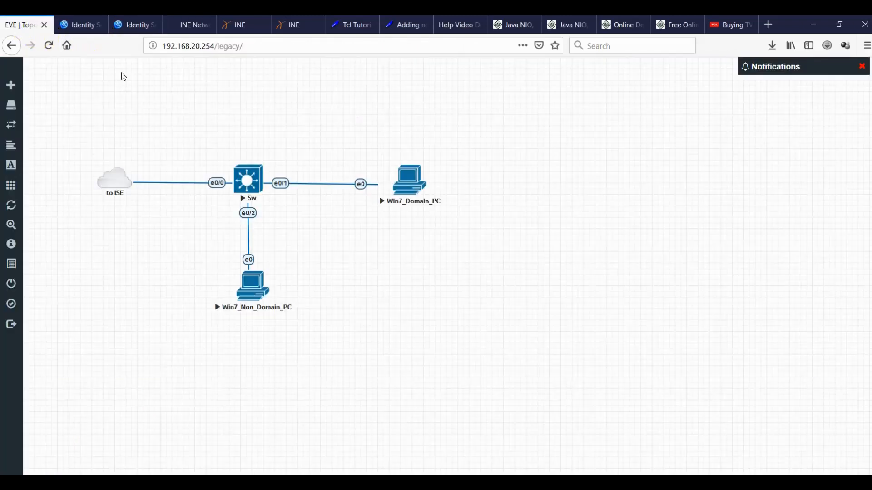
{"action": "left_click", "coordinate": [412, 180]}
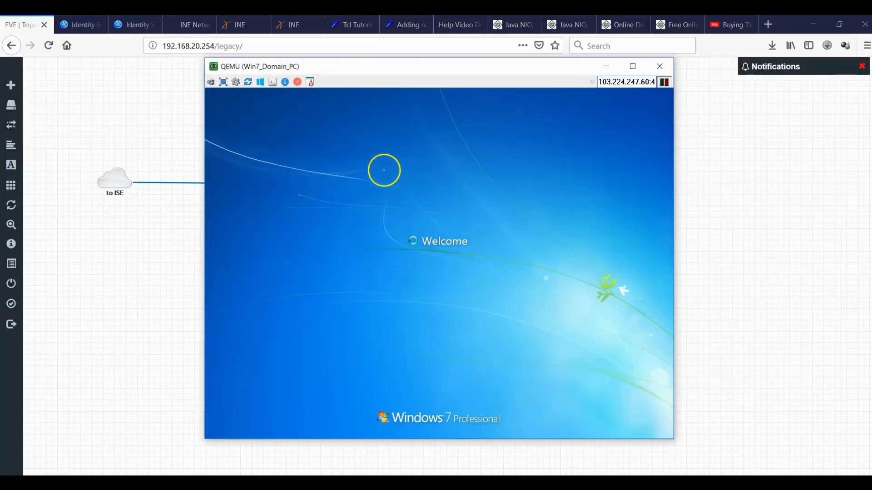
{"action": "left_click", "coordinate": [660, 67]}
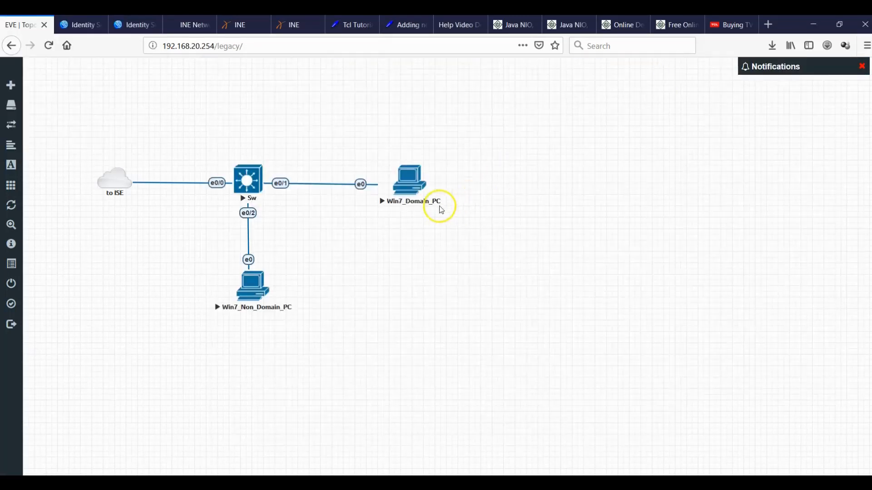
{"action": "right_click", "coordinate": [407, 183]}
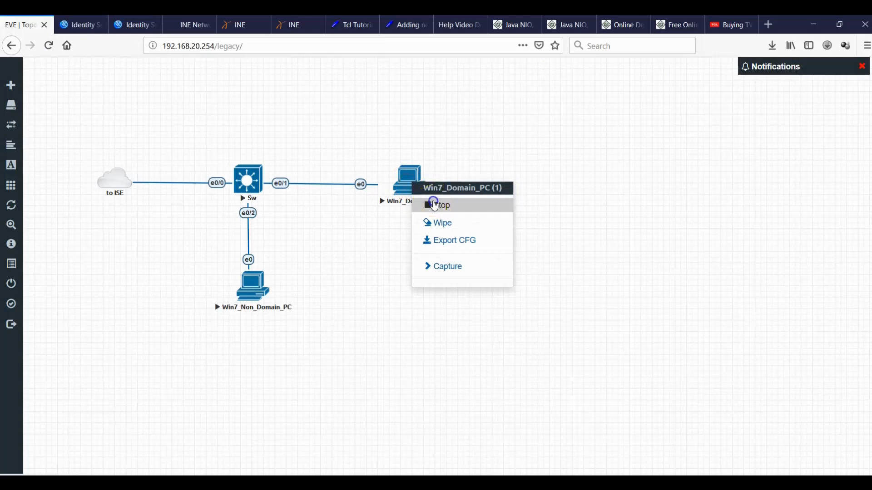
{"action": "left_click", "coordinate": [431, 202]}
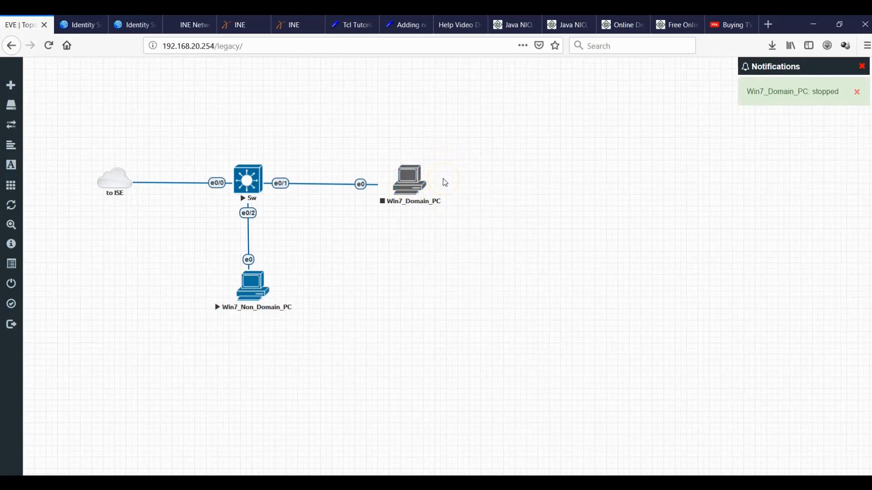
{"action": "right_click", "coordinate": [410, 179]}
{"action": "left_click", "coordinate": [435, 202]}
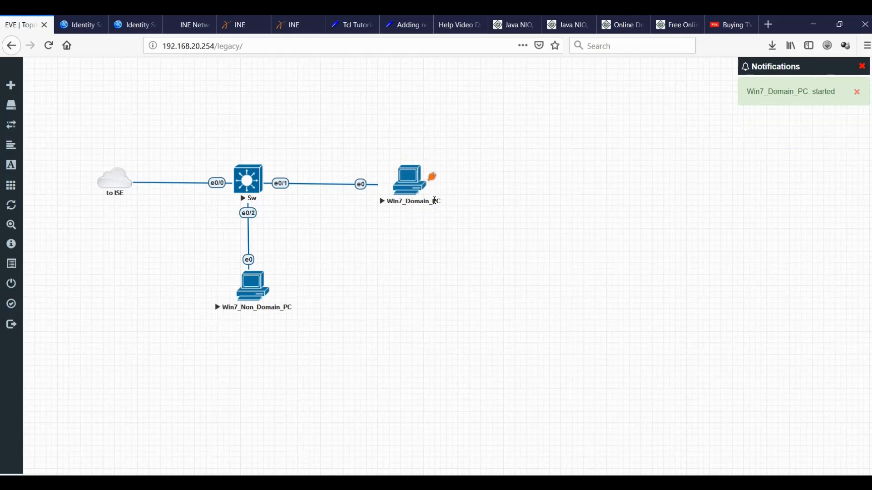
Open the Win7_Domain_PC console and choose Start Windows Normally from the recovery menu.
{"action": "left_click", "coordinate": [78, 24]}
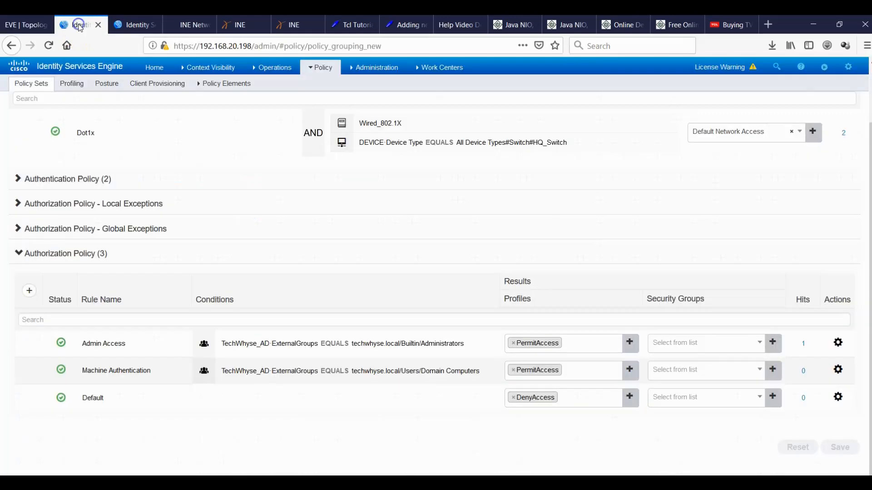
{"action": "left_click", "coordinate": [28, 31]}
{"action": "left_click", "coordinate": [412, 180]}
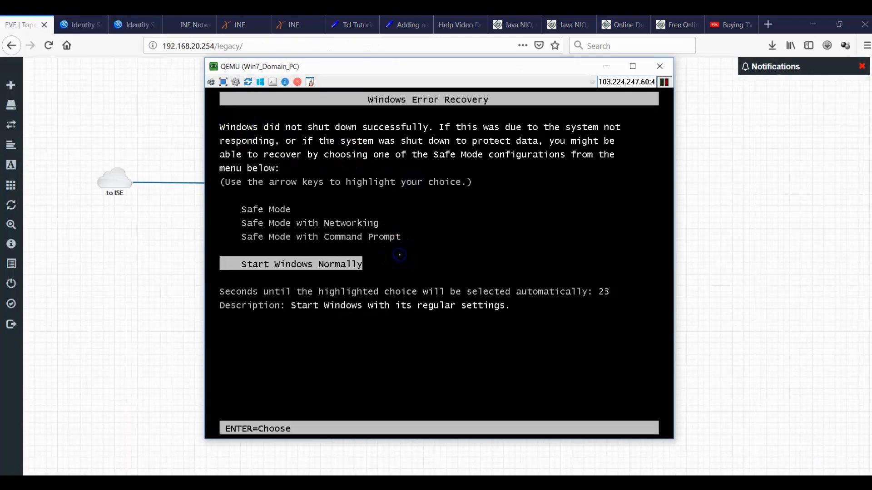
{"action": "key", "text": "Return"}
{"action": "left_click_drag", "start_coordinate": [266, 71], "coordinate": [502, 78]}
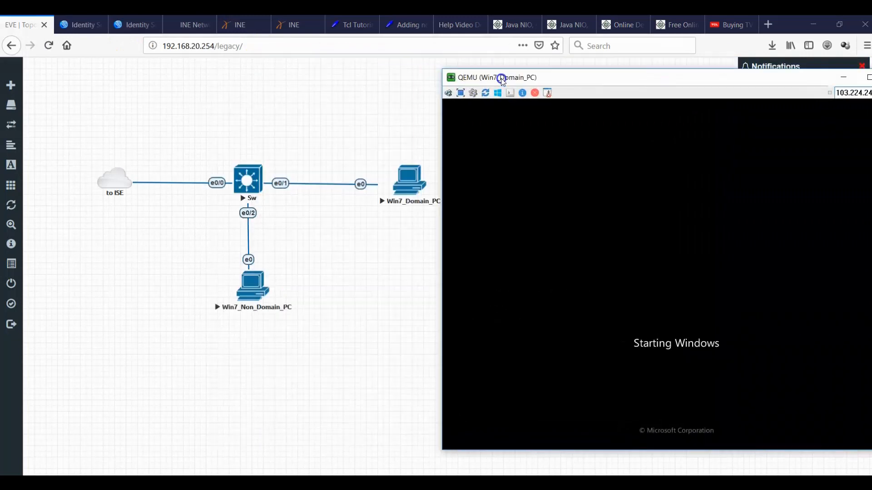
Return to the ISE live logs and close Win7_Non_Domain_PC, keeping the domain PC console in front.
{"action": "left_click", "coordinate": [75, 24]}
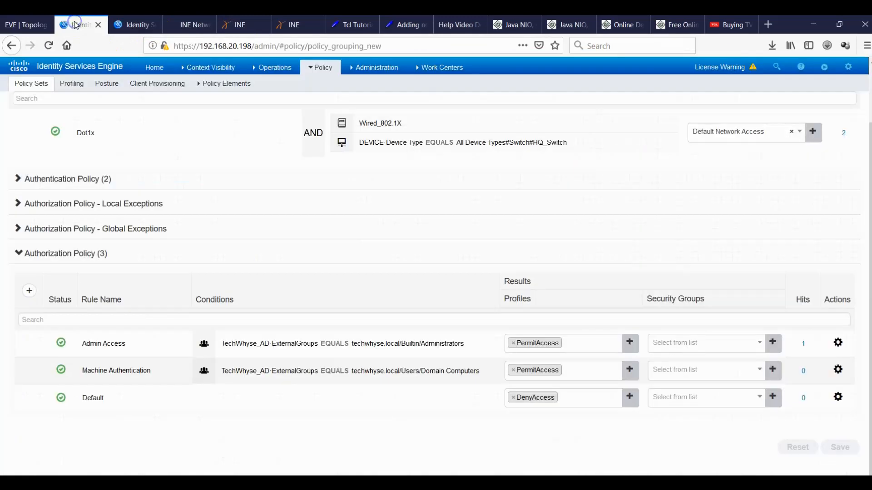
{"action": "left_click", "coordinate": [121, 25]}
{"action": "mouse_move", "coordinate": [607, 483]}
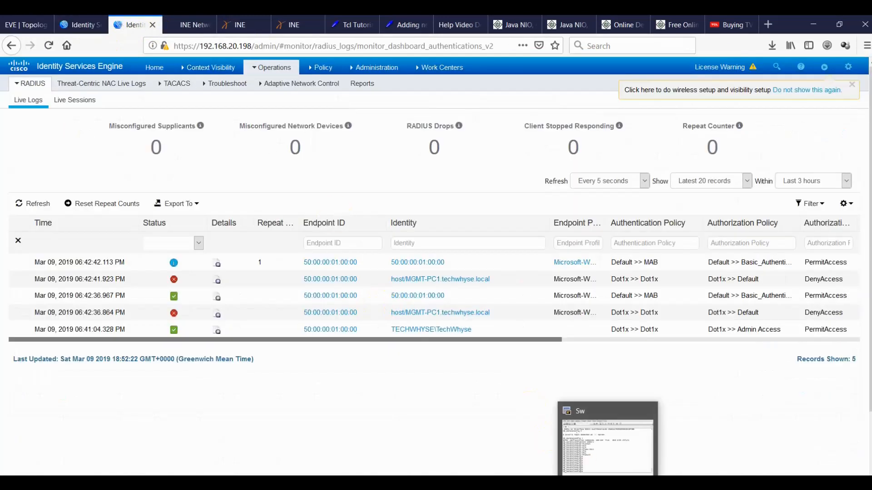
{"action": "mouse_move", "coordinate": [663, 483]}
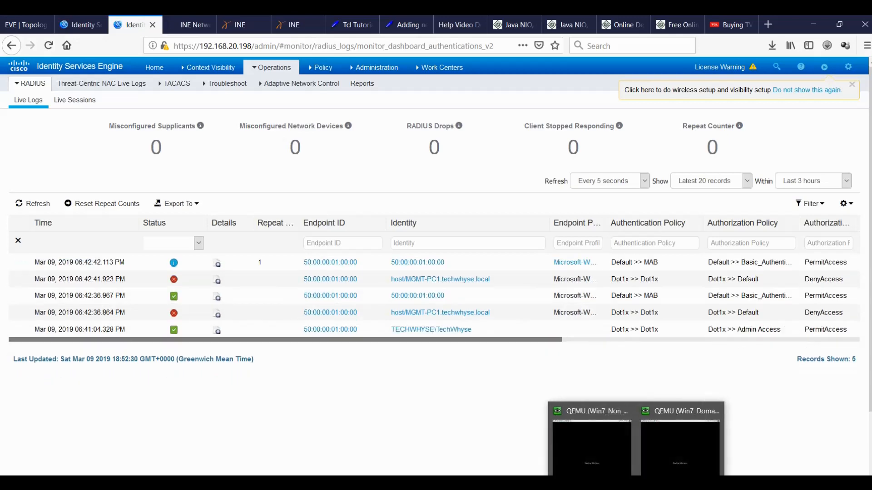
{"action": "left_click", "coordinate": [668, 458]}
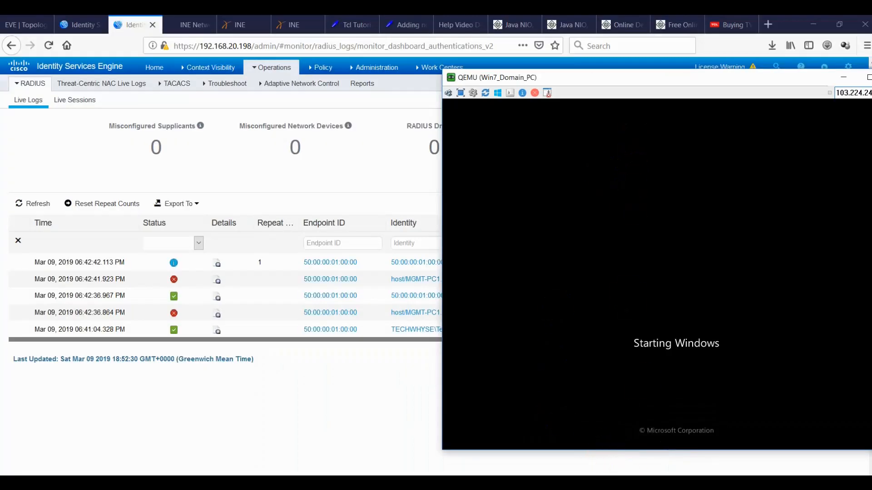
{"action": "left_click", "coordinate": [632, 483]}
{"action": "left_click", "coordinate": [597, 450]}
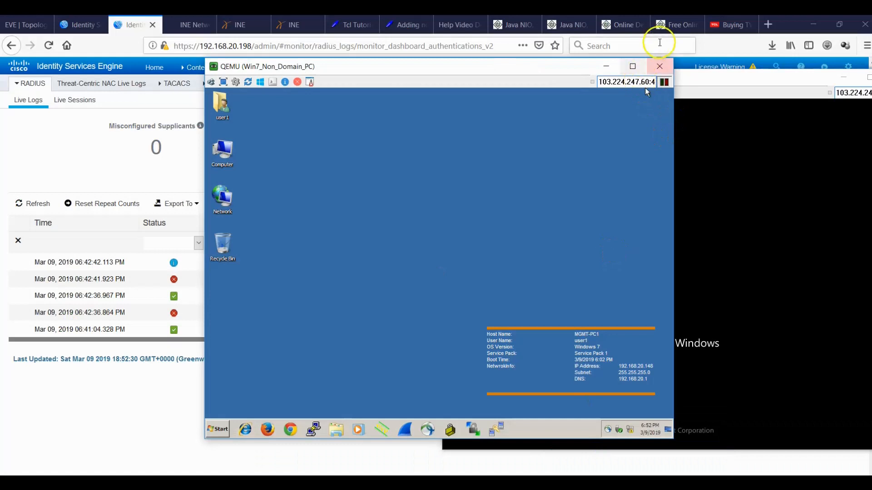
{"action": "left_click", "coordinate": [662, 67]}
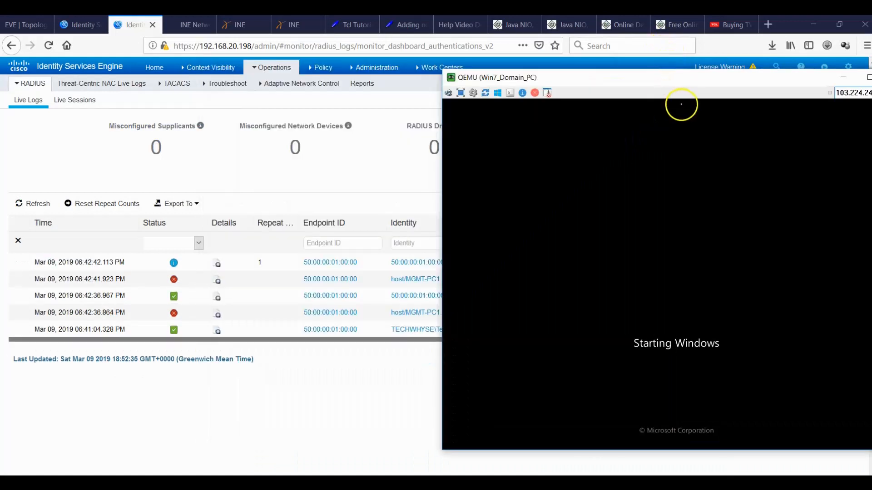
Let the domain PC boot to its logon prompt, then minimise its console to see six live log records.
{"action": "left_click_drag", "start_coordinate": [642, 85], "coordinate": [582, 77]}
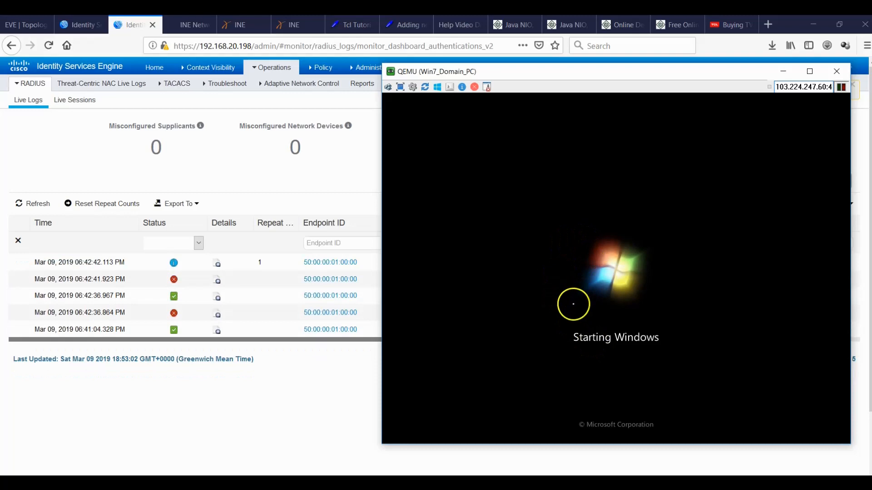
{"action": "left_click_drag", "start_coordinate": [622, 78], "coordinate": [442, 93]}
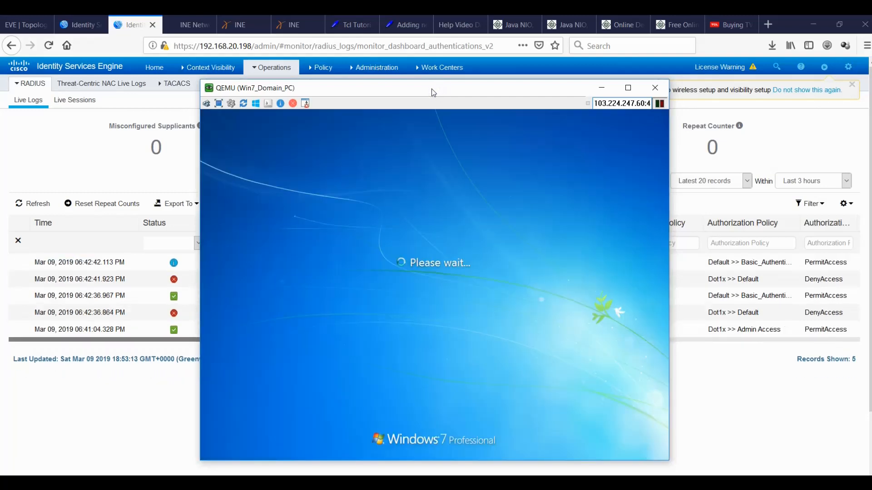
{"action": "left_click_drag", "start_coordinate": [432, 92], "coordinate": [691, 85]}
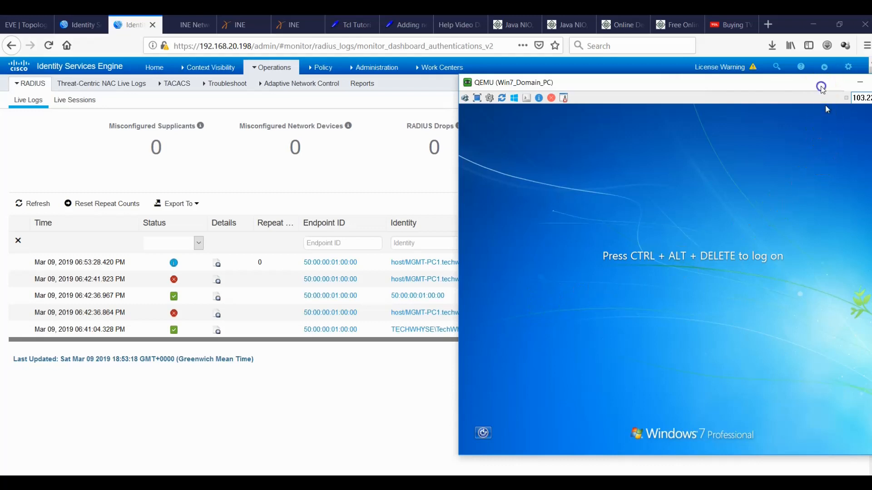
{"action": "left_click_drag", "start_coordinate": [822, 89], "coordinate": [697, 97]}
{"action": "left_click", "coordinate": [731, 94]}
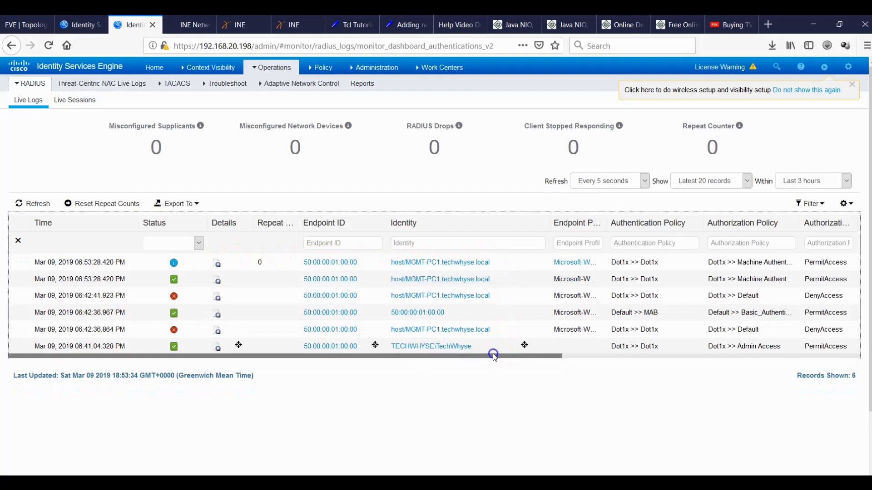
Scroll the Live Logs to the IP address and network device columns, then reopen the domain PC console full screen.
{"action": "left_click_drag", "start_coordinate": [494, 361], "coordinate": [605, 383]}
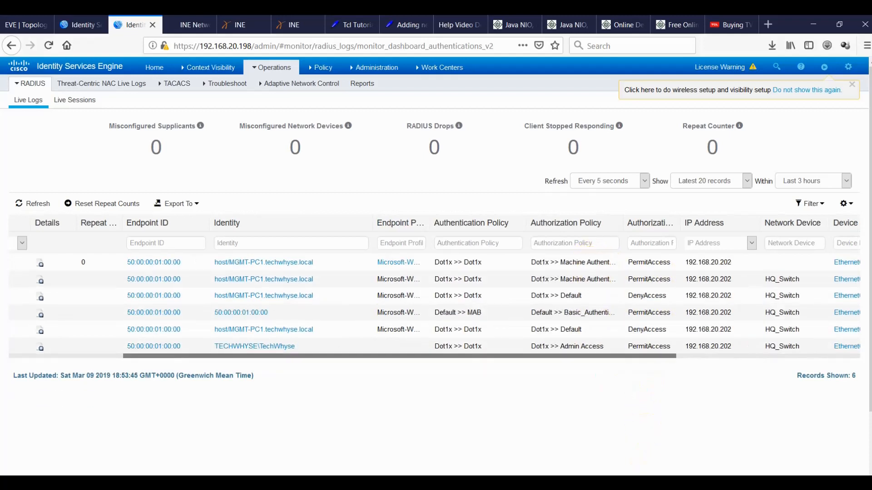
{"action": "left_click", "coordinate": [637, 482]}
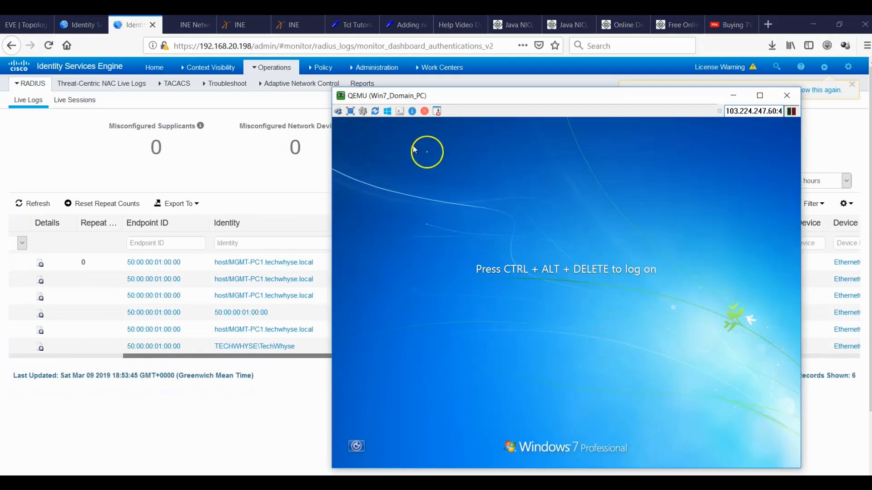
{"action": "left_click", "coordinate": [353, 112]}
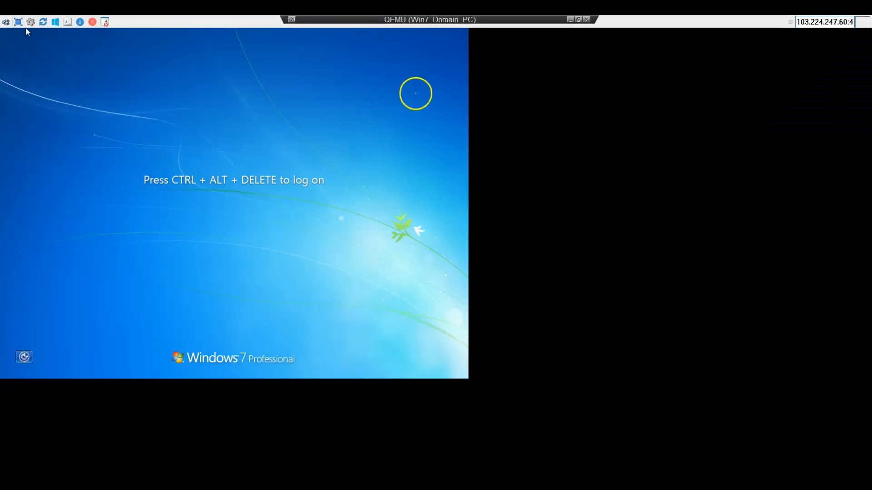
Exit full screen and bring up the Windows logon prompt on the domain PC.
{"action": "mouse_move", "coordinate": [583, 20]}
{"action": "left_click", "coordinate": [578, 20]}
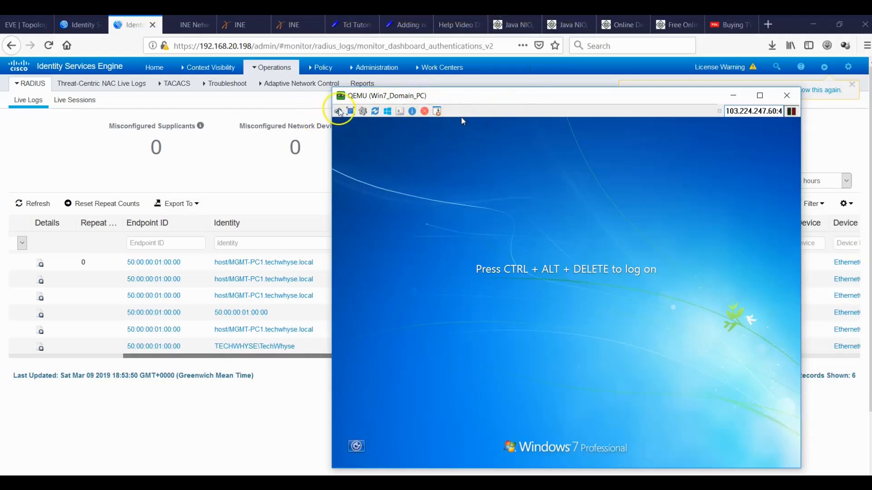
{"action": "left_click", "coordinate": [339, 111]}
{"action": "left_click", "coordinate": [429, 166]}
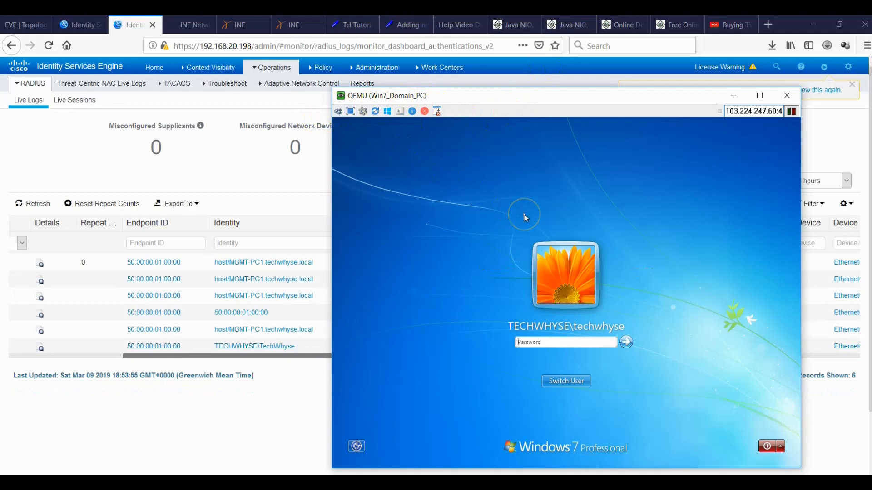
Log on via Other User with the non-admin domain user's credentials.
{"action": "left_click", "coordinate": [599, 340]}
{"action": "left_click", "coordinate": [572, 381]}
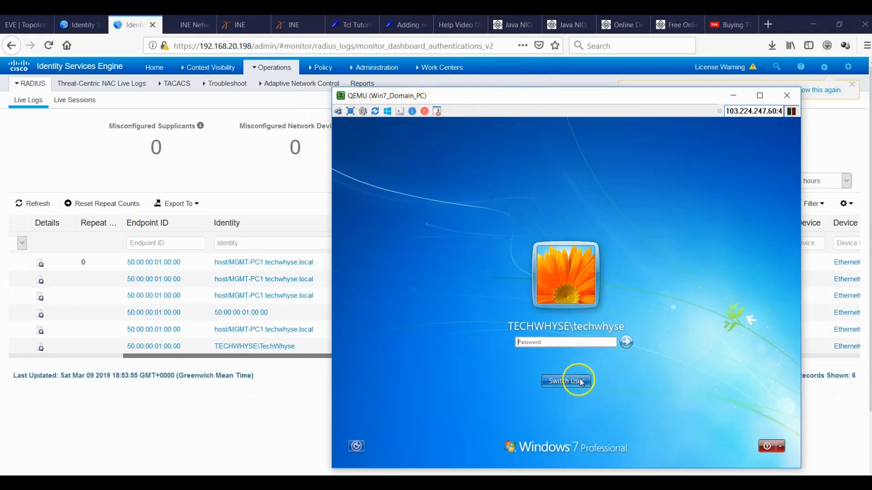
{"action": "left_click", "coordinate": [611, 320]}
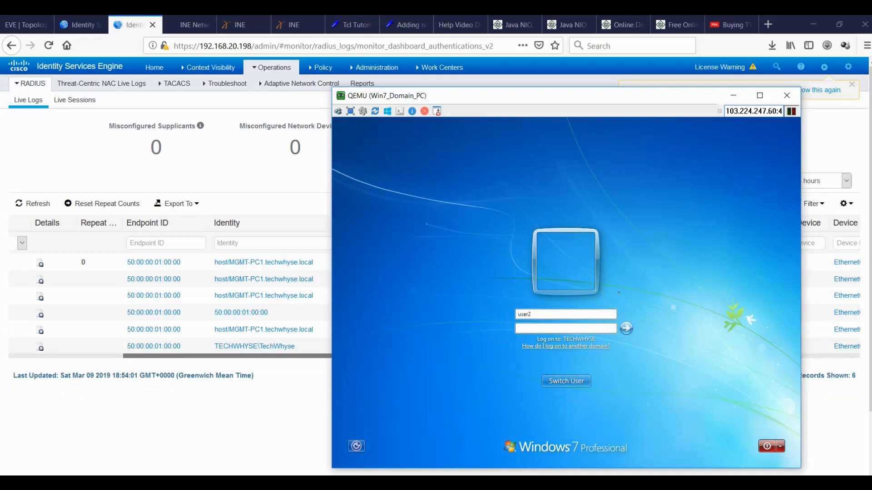
{"action": "key", "text": "Tab"}
{"action": "key", "text": "Return"}
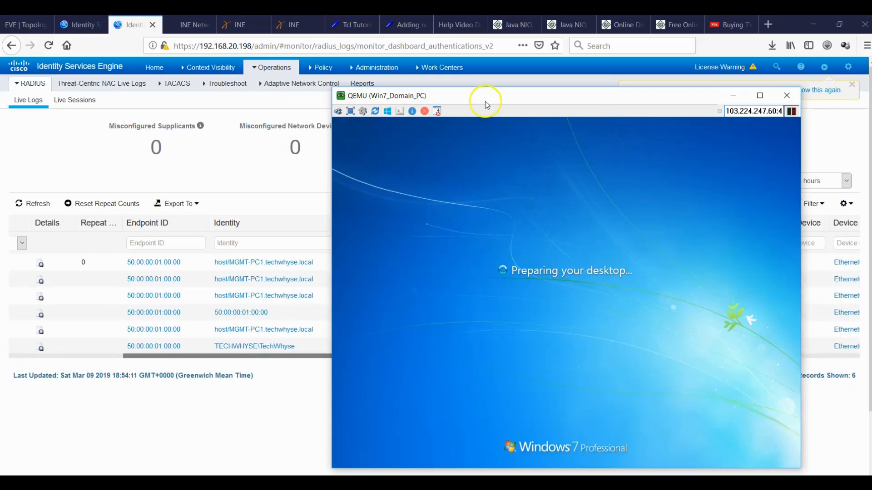
{"action": "left_click_drag", "start_coordinate": [478, 101], "coordinate": [551, 121]}
Scroll the Live Logs to find the non-admin user's DenyAccess authentication.
{"action": "left_click", "coordinate": [336, 396]}
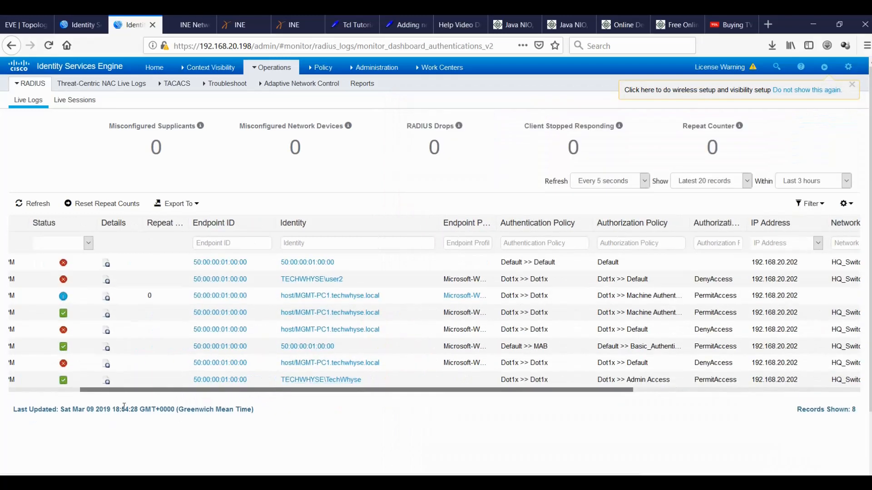
{"action": "left_click_drag", "start_coordinate": [97, 394], "coordinate": [32, 393]}
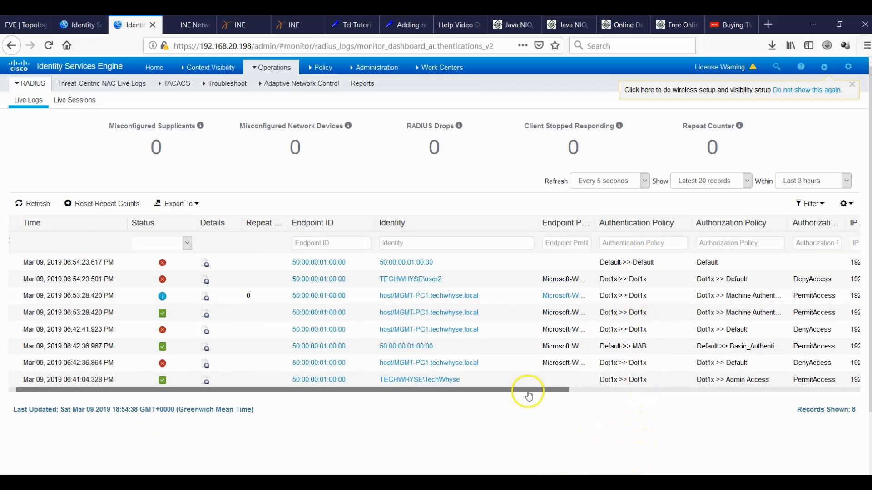
{"action": "left_click_drag", "start_coordinate": [524, 391], "coordinate": [606, 407]}
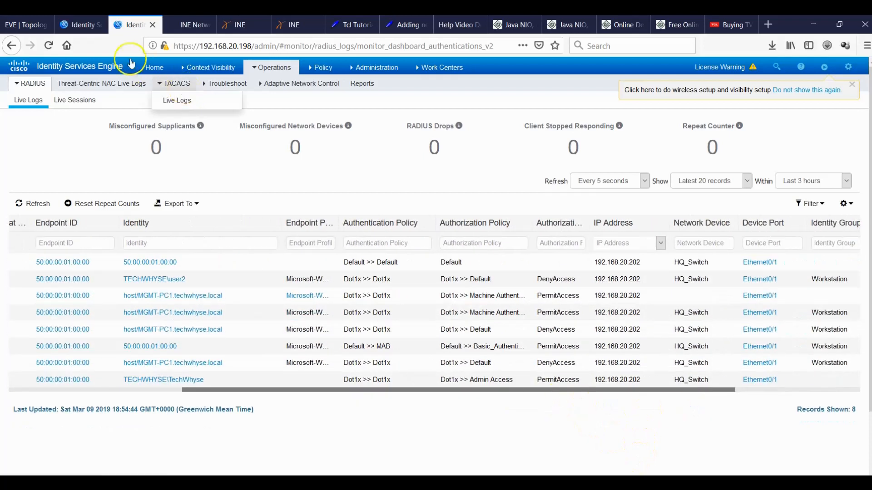
Compare against the Dot1x Authorization Policy rules, then review the Live Logs entries again.
{"action": "left_click", "coordinate": [77, 25]}
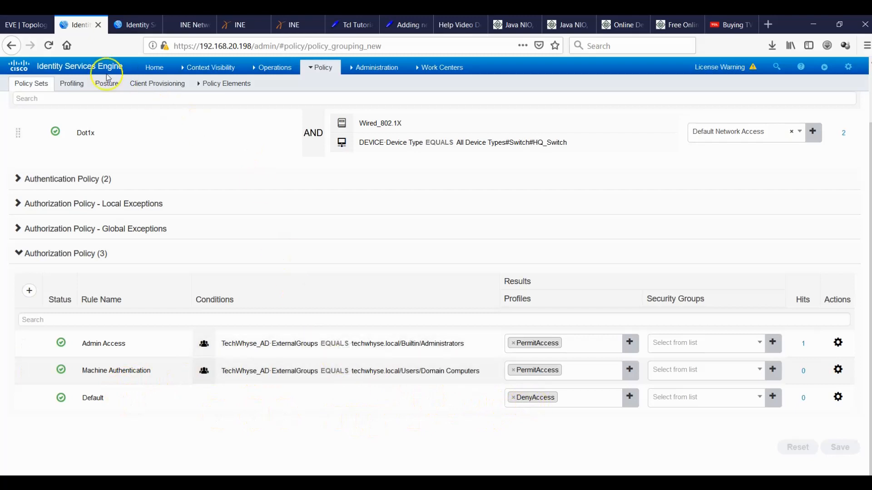
{"action": "left_click", "coordinate": [132, 24]}
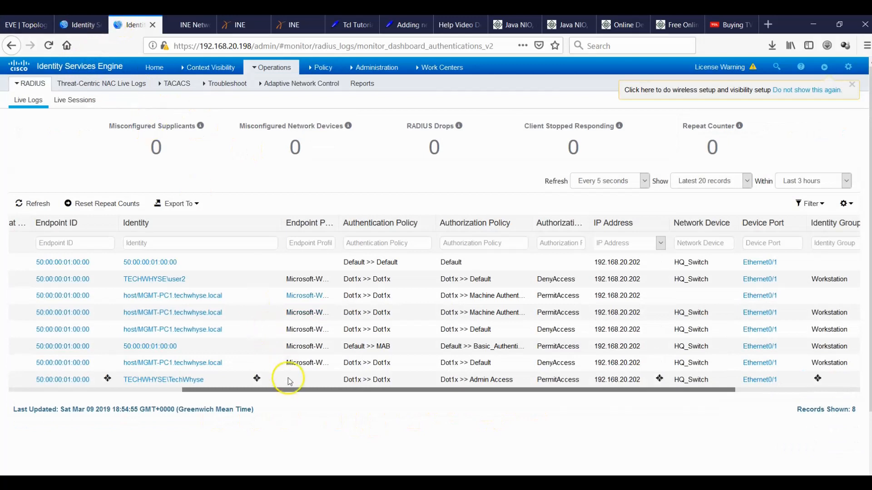
{"action": "left_click_drag", "start_coordinate": [292, 389], "coordinate": [276, 389]}
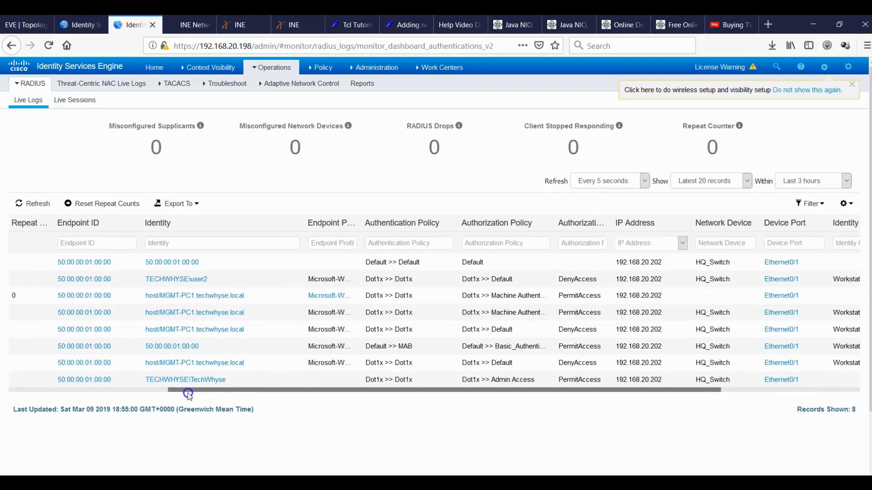
{"action": "left_click_drag", "start_coordinate": [182, 395], "coordinate": [91, 390]}
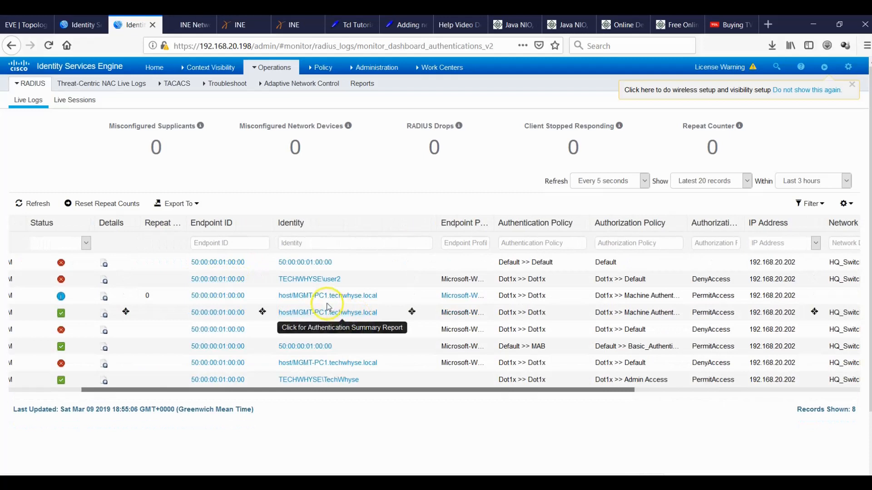
Set the Live Logs refresh to Never and view the Dot1x authorization rules and hit counts.
{"action": "left_click", "coordinate": [291, 300]}
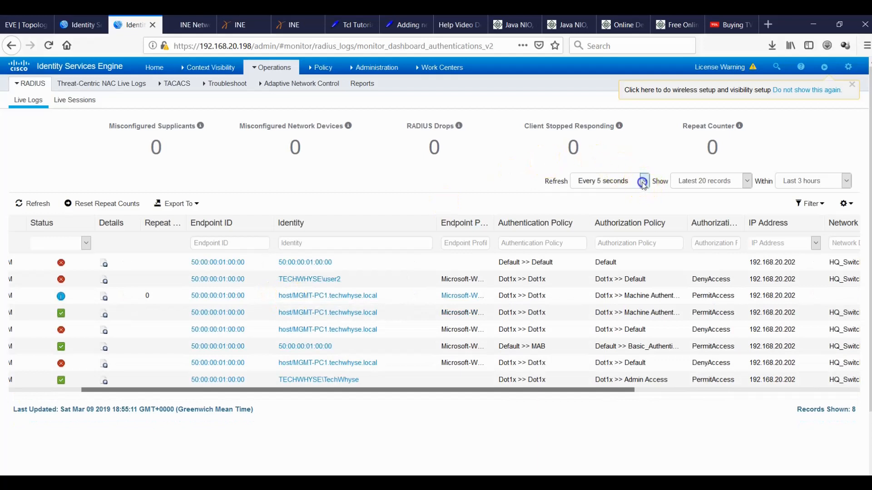
{"action": "left_click", "coordinate": [644, 181]}
{"action": "left_click", "coordinate": [589, 260]}
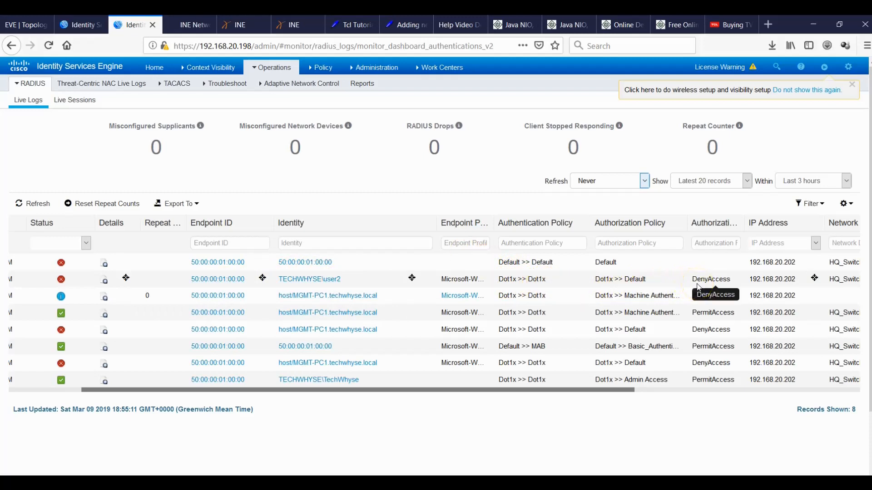
{"action": "left_click", "coordinate": [77, 23]}
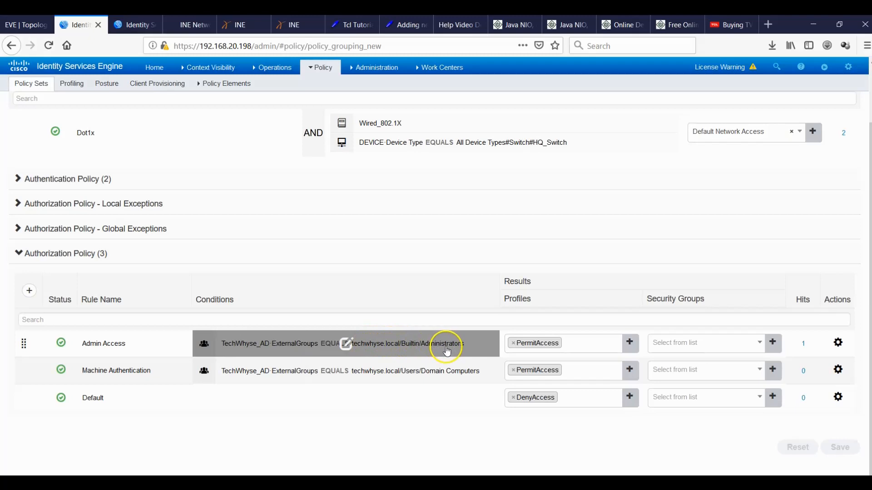
Check the RADIUS Live Logs results against the Dot1x authorization policy rules.
{"action": "left_click", "coordinate": [136, 25]}
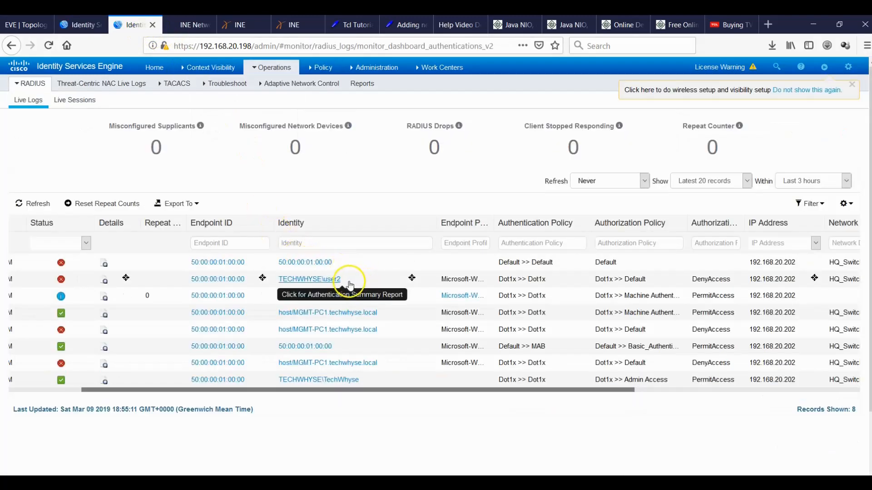
{"action": "left_click", "coordinate": [86, 27]}
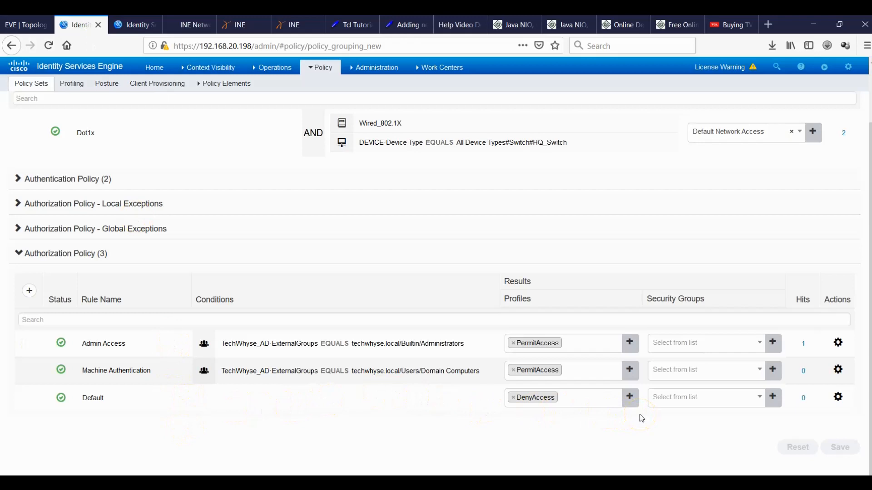
{"action": "mouse_move", "coordinate": [357, 374]}
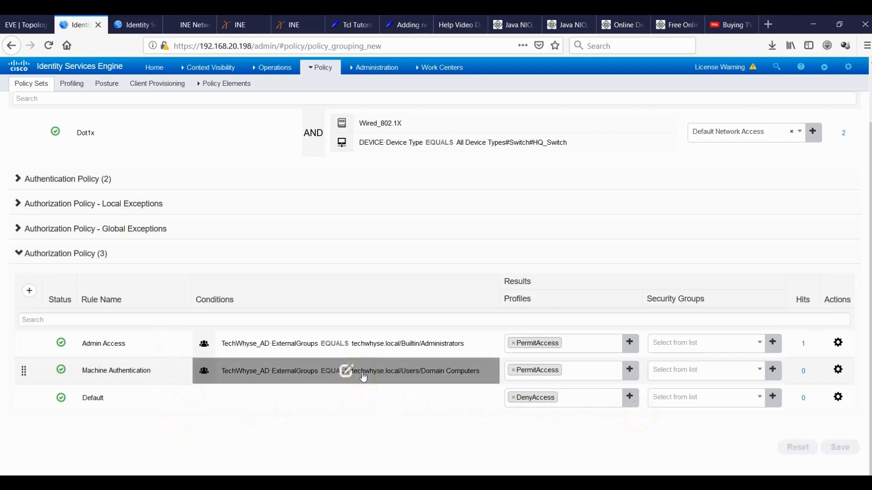
{"action": "left_click", "coordinate": [359, 343]}
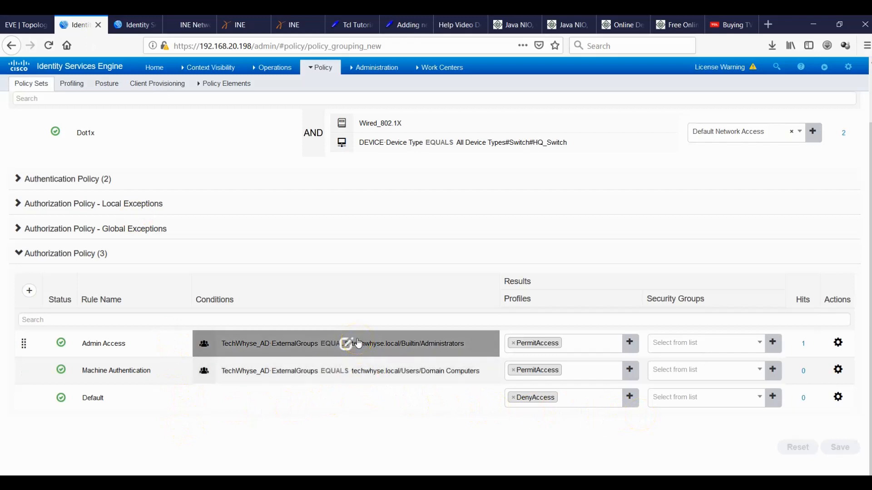
{"action": "left_click", "coordinate": [134, 25]}
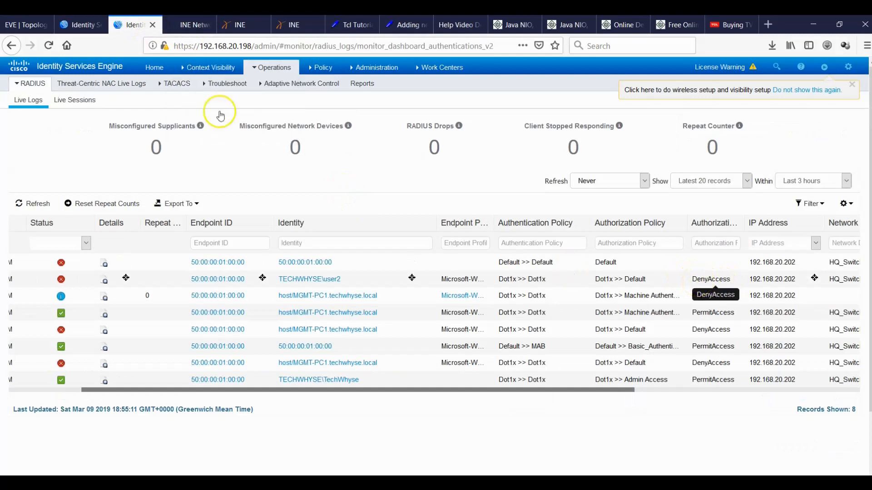
Revisit the authorization rules and the Policy Sets list, then finish on the RADIUS Live Logs.
{"action": "left_click", "coordinate": [73, 25]}
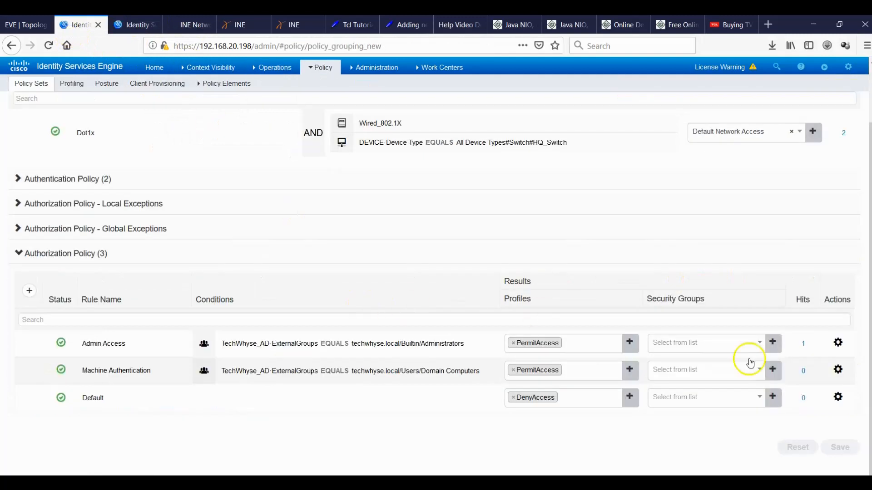
{"action": "scroll", "coordinate": [864, 355], "scroll_direction": "up", "scroll_amount": 3}
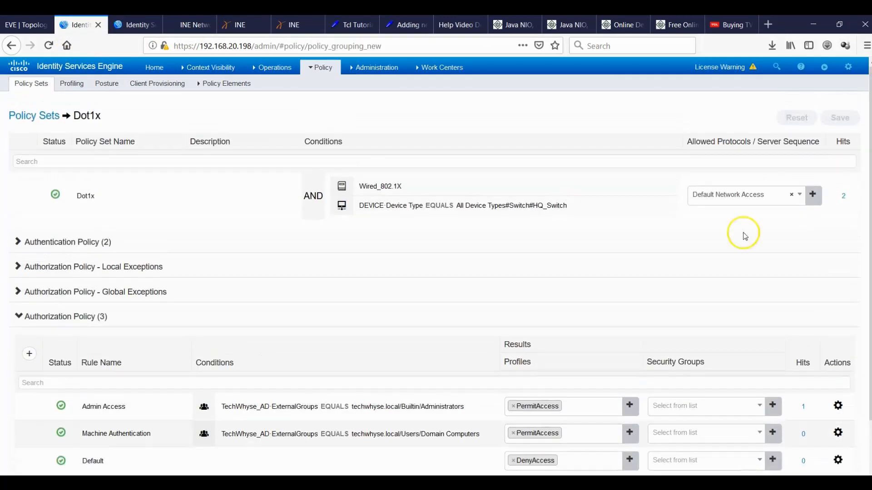
{"action": "left_click", "coordinate": [40, 116]}
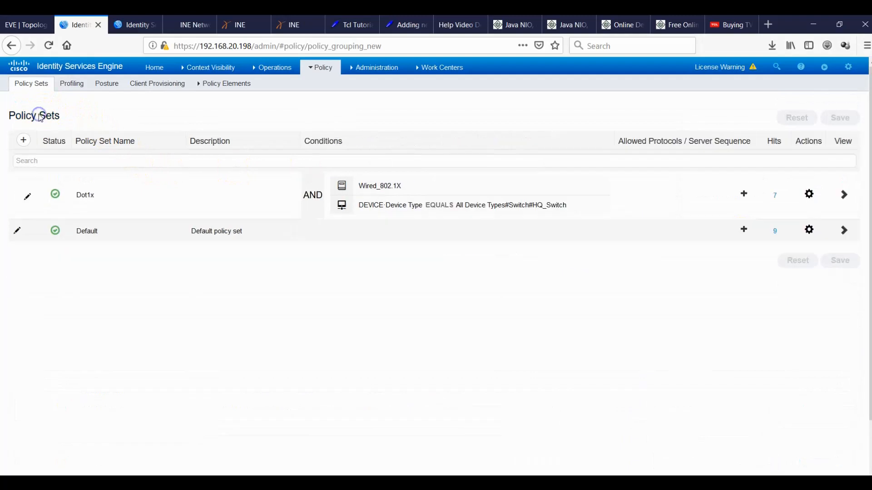
{"action": "mouse_move", "coordinate": [406, 194]}
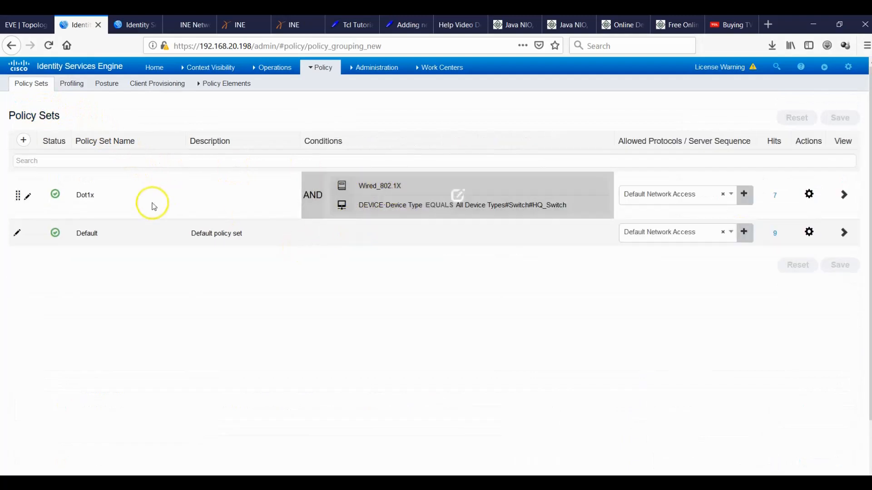
{"action": "left_click", "coordinate": [122, 25]}
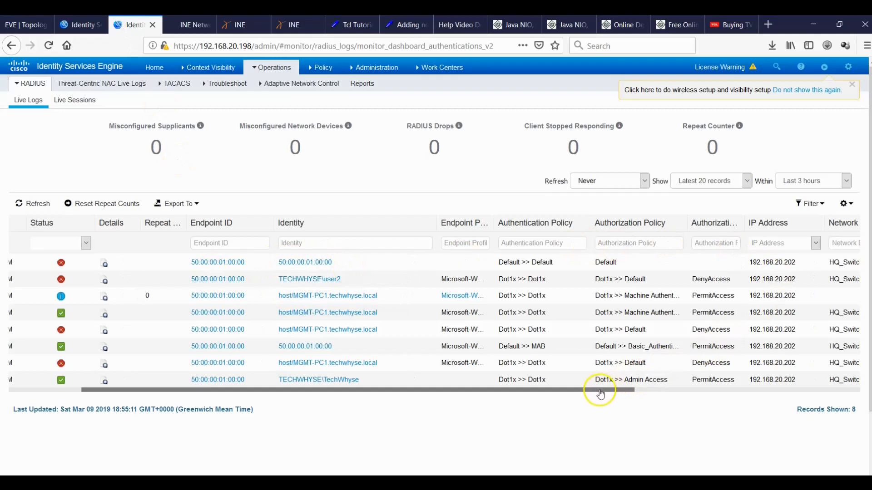
{"action": "left_click_drag", "start_coordinate": [597, 390], "coordinate": [570, 396]}
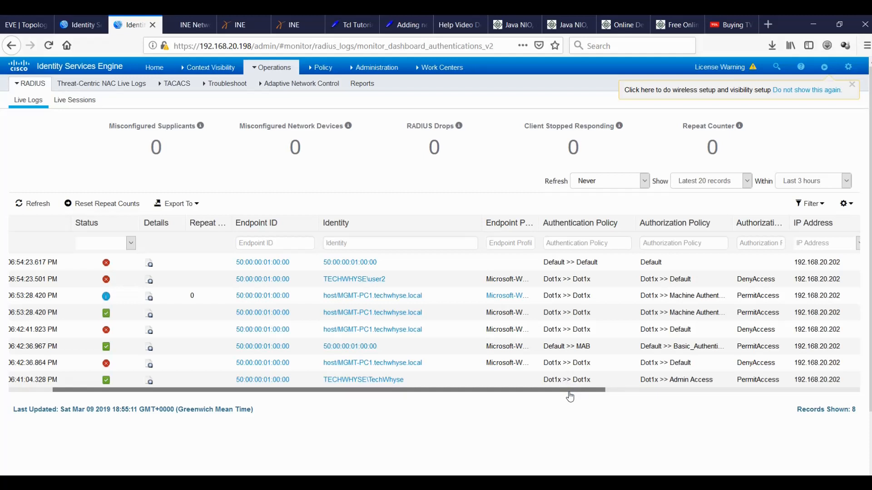
On the Win7 VM console, accept the BGInfo terms and launch a cmd prompt.
{"action": "left_click", "coordinate": [570, 397]}
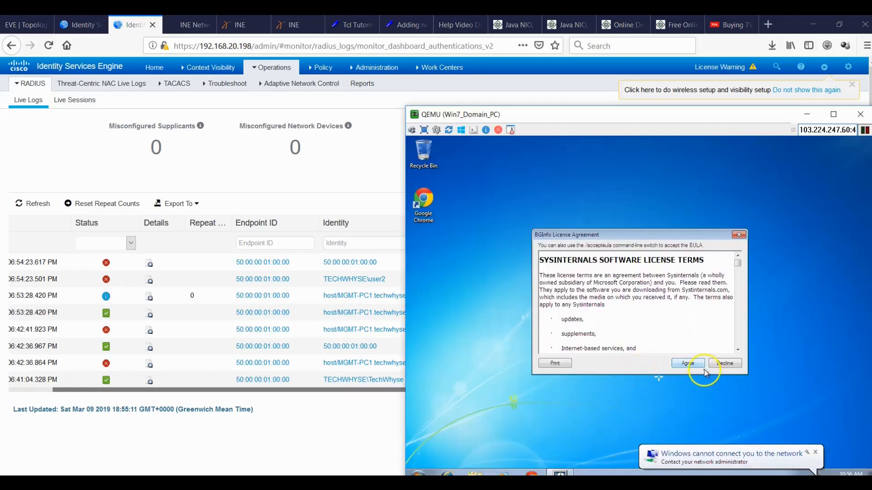
{"action": "left_click", "coordinate": [687, 363]}
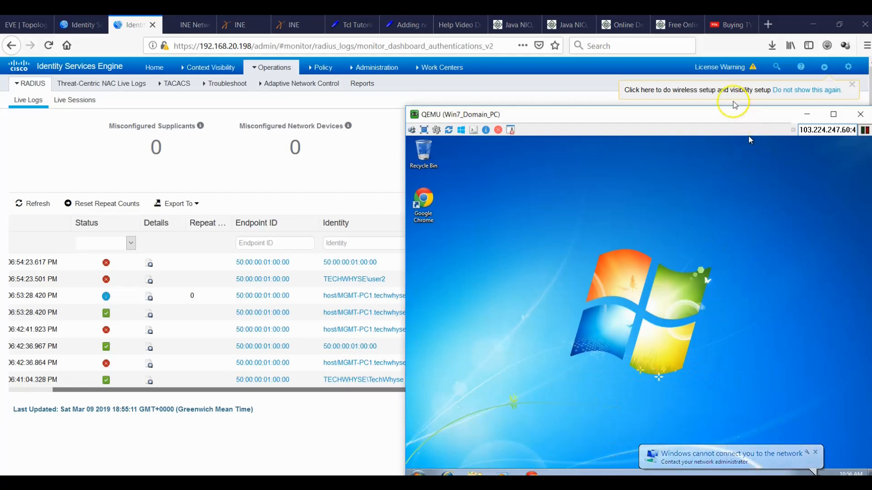
{"action": "left_click_drag", "start_coordinate": [733, 114], "coordinate": [673, 58]}
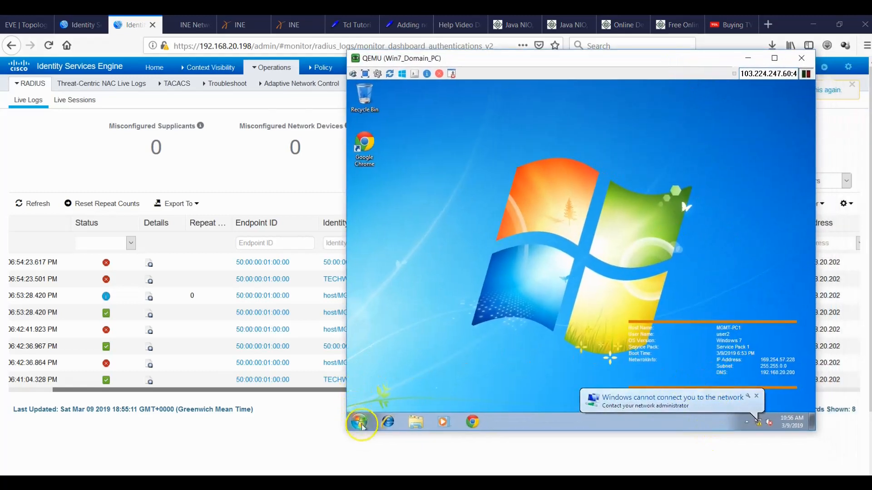
{"action": "left_click", "coordinate": [359, 422]}
{"action": "type", "text": "cmd"}
{"action": "key", "text": "Return"}
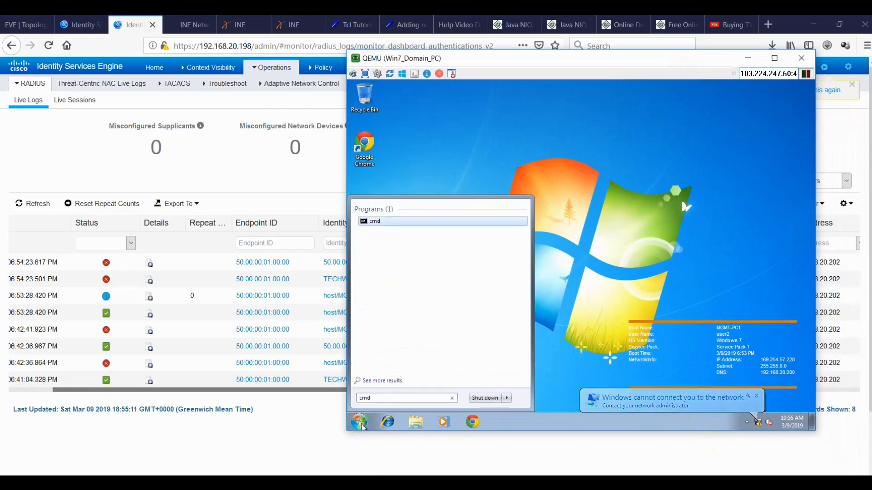
Ping 192.168.20.201 and 192.168.20.200, both failing, then minimize the VM.
{"action": "type", "text": "ping 19"}
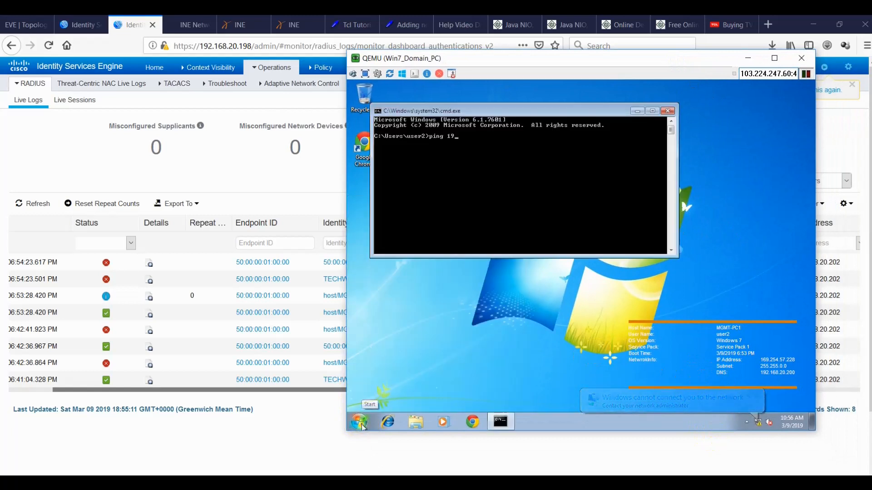
{"action": "type", "text": "2.168.20.201"}
{"action": "key", "text": "Return"}
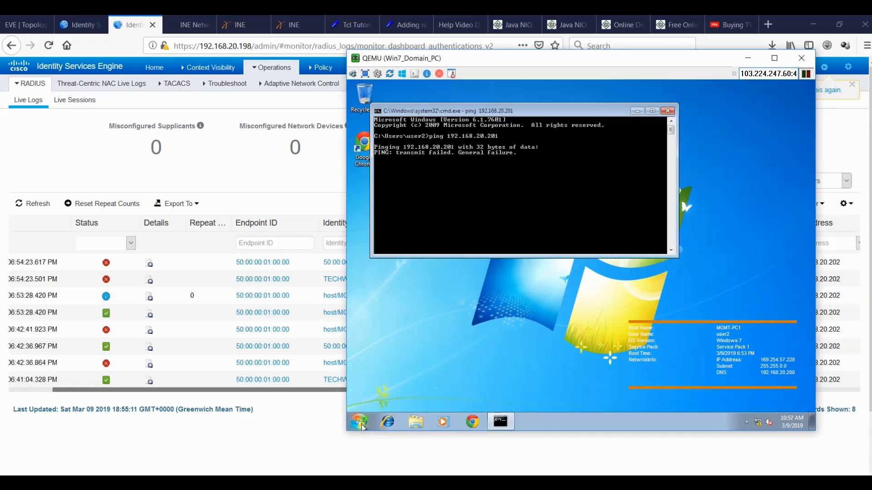
{"action": "key", "text": "ctrl+c"}
{"action": "key", "text": "Up"}
{"action": "key", "text": "BackSpace"}
{"action": "type", "text": "0"}
{"action": "key", "text": "Return"}
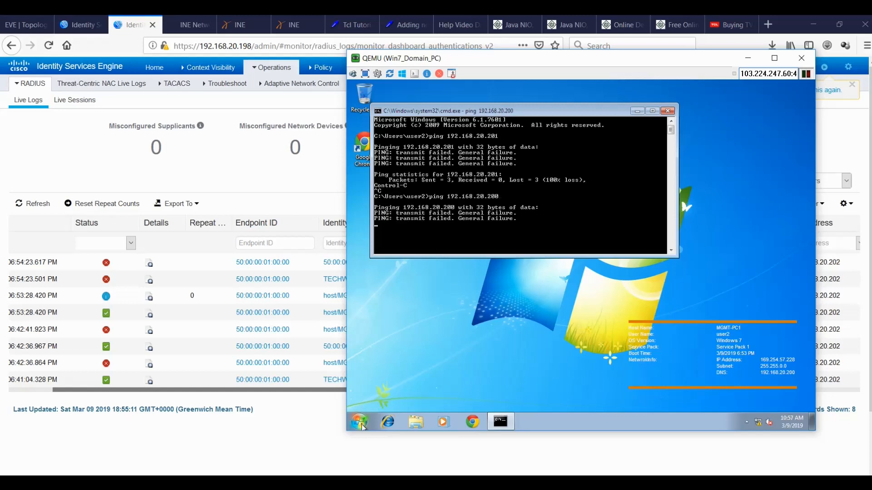
{"action": "key", "text": "Return"}
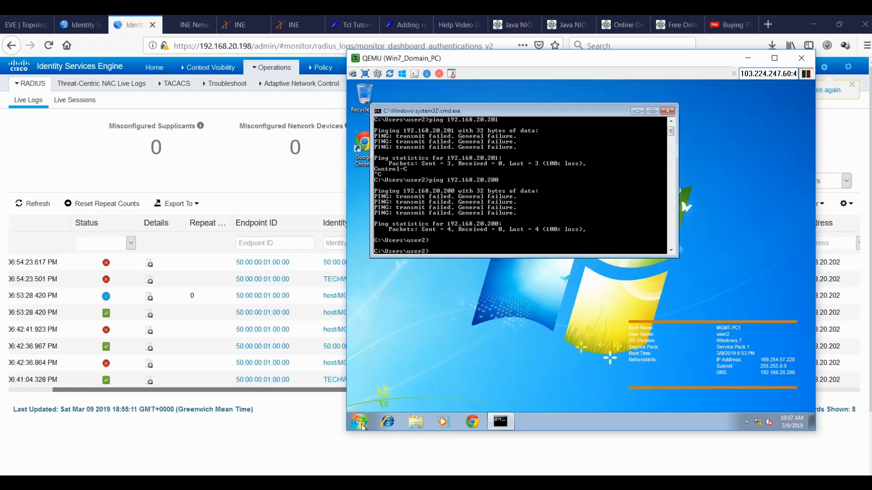
{"action": "left_click", "coordinate": [163, 434]}
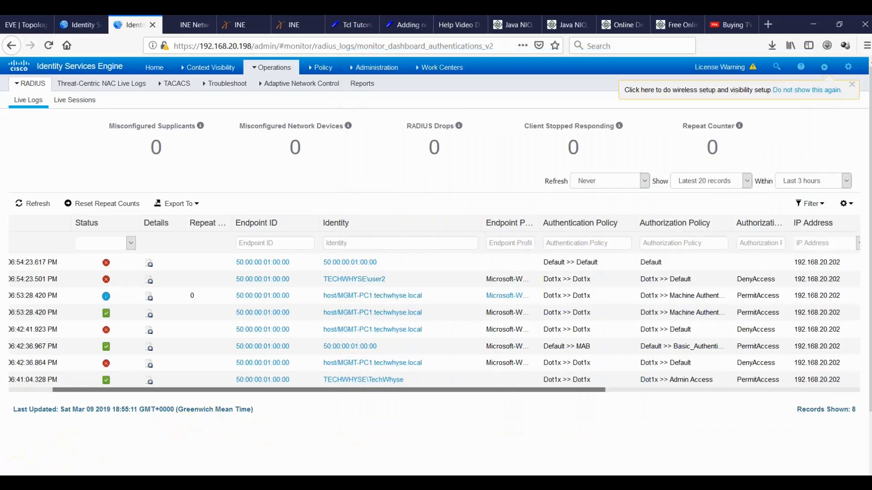